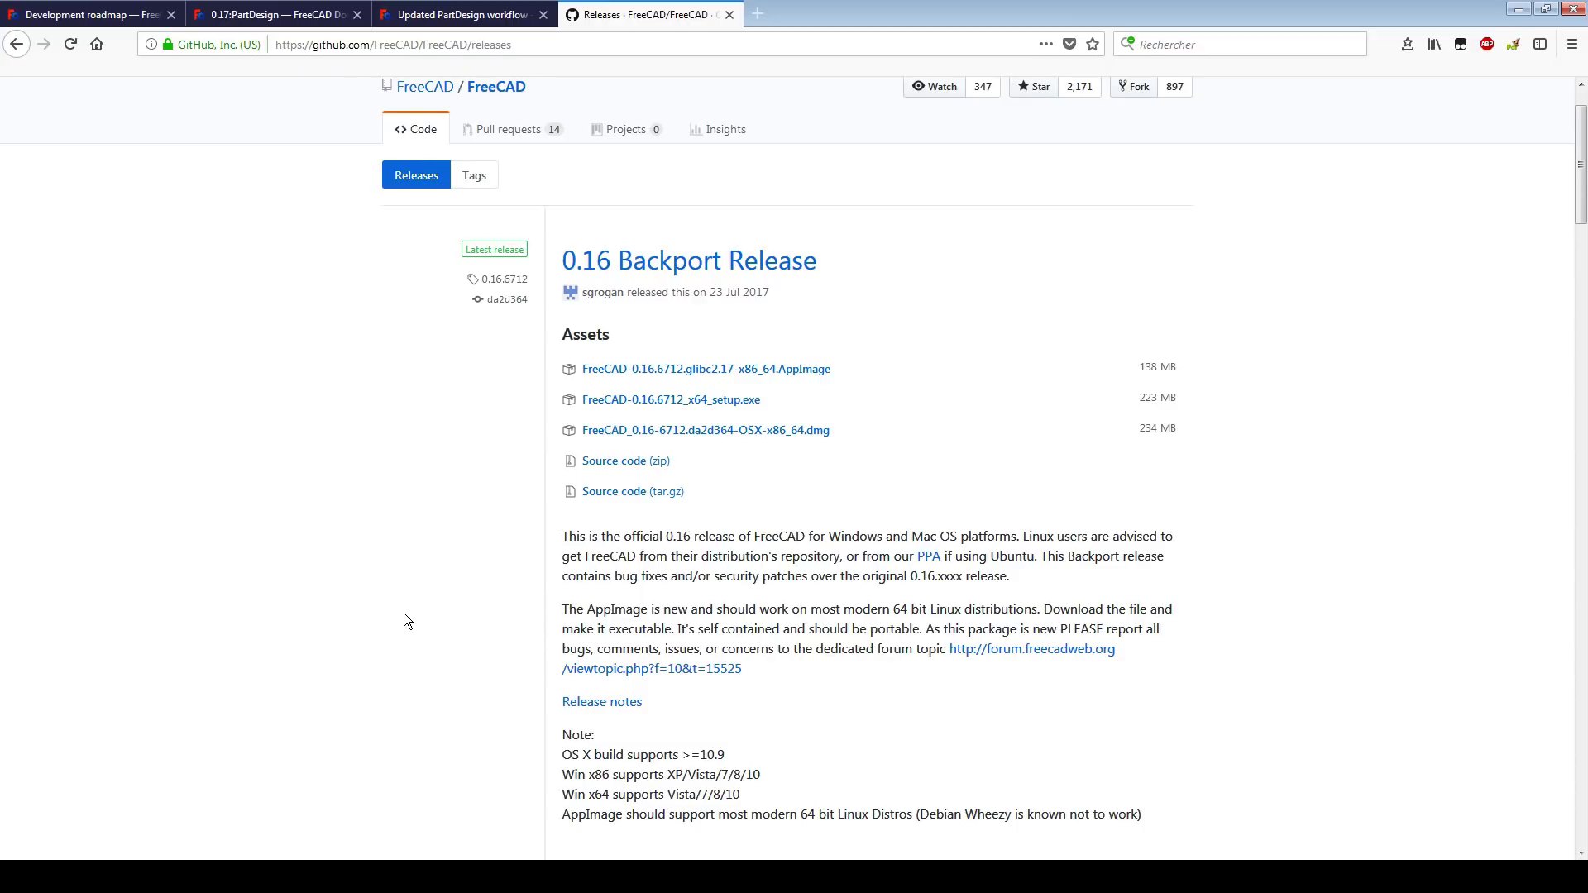
Examine the downloadable builds listed under the 0.16 Backport and 0.17_pre releases on the FreeCAD GitHub page
{"action": "scroll", "coordinate": [403, 614], "scroll_direction": "down", "scroll_amount": 7}
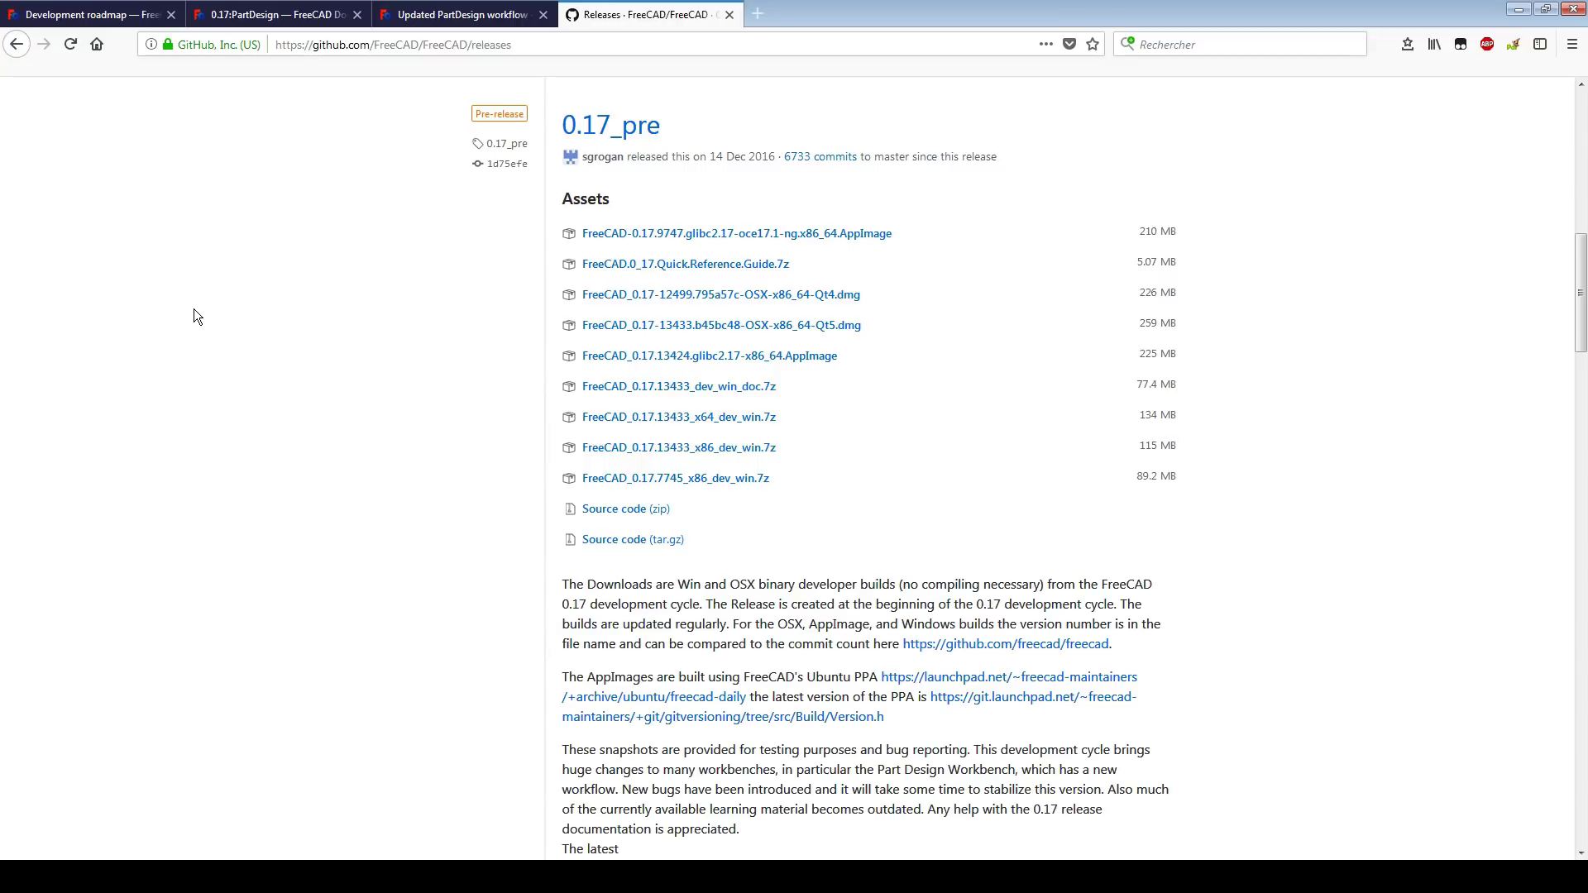
{"action": "scroll", "coordinate": [413, 464], "scroll_direction": "up", "scroll_amount": 5}
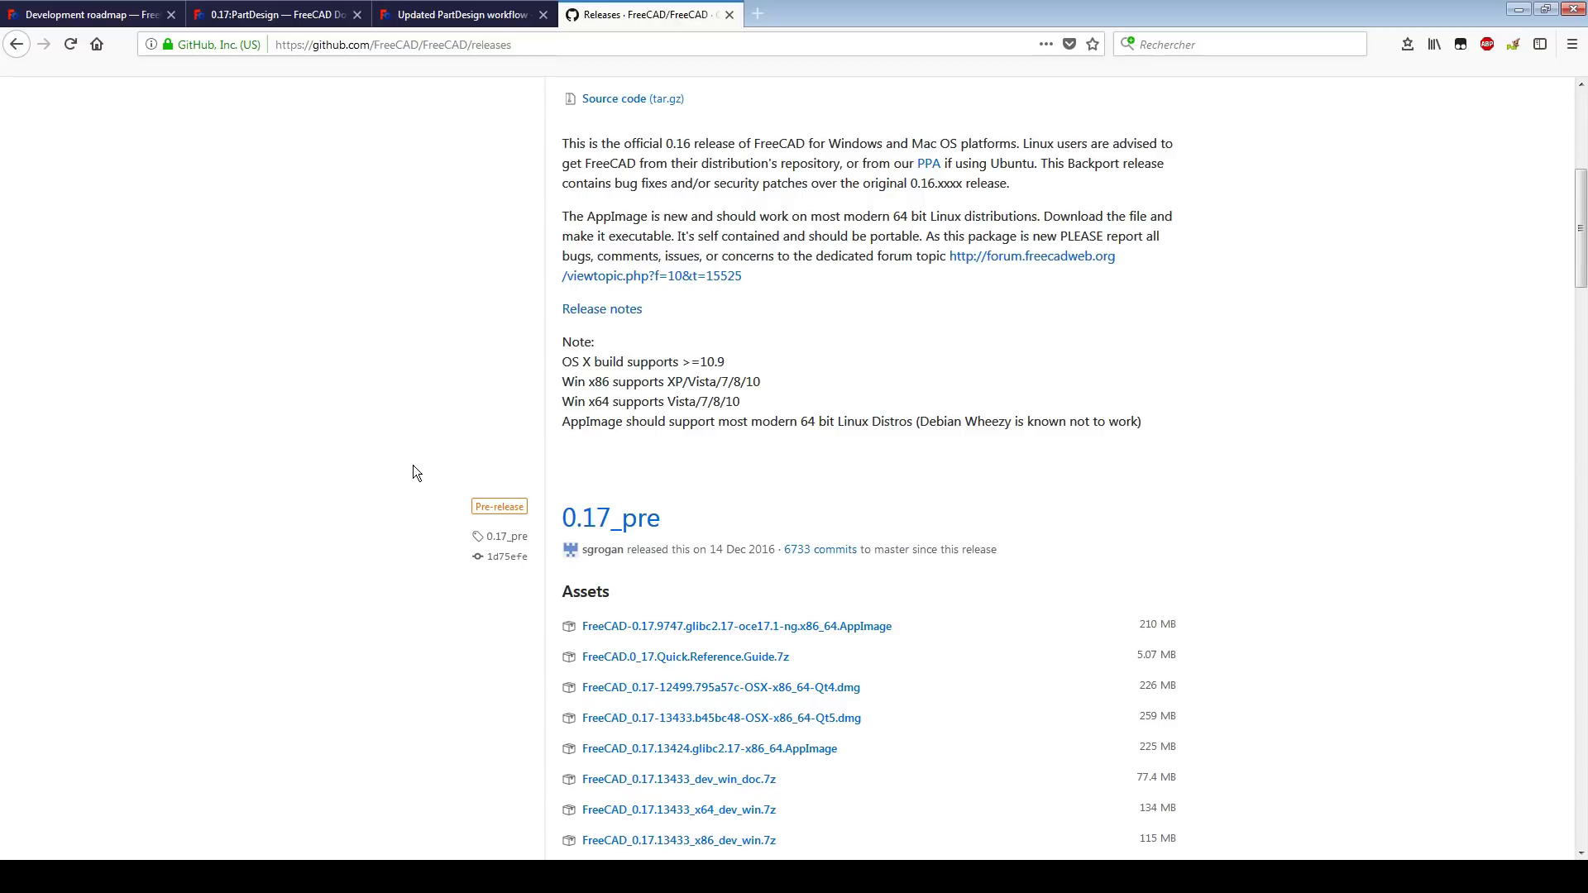
{"action": "scroll", "coordinate": [413, 472], "scroll_direction": "up", "scroll_amount": 5}
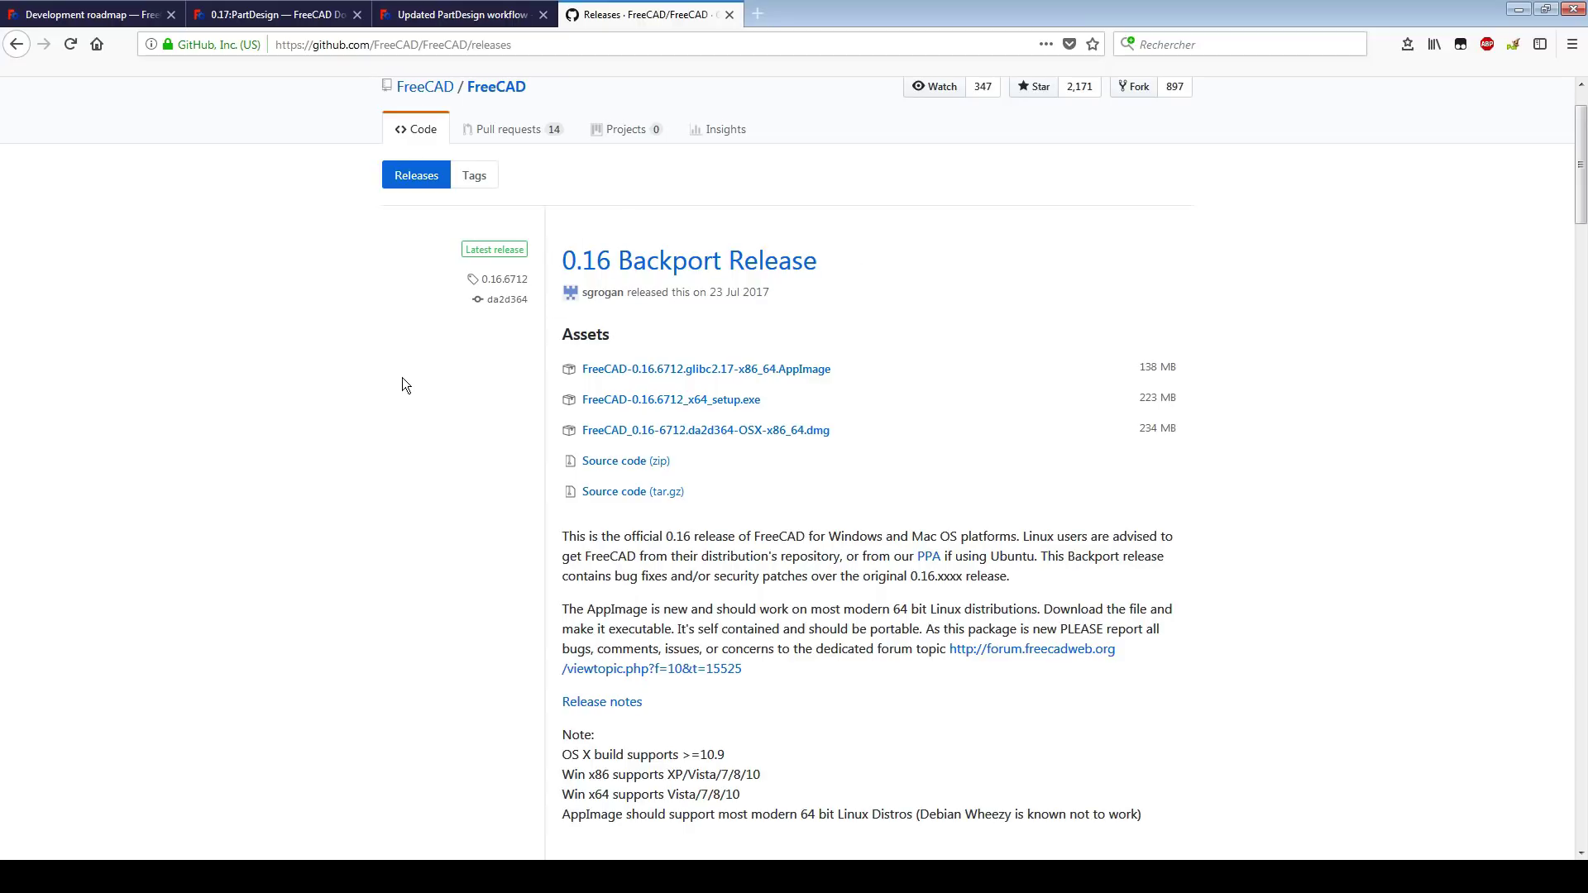
{"action": "scroll", "coordinate": [402, 378], "scroll_direction": "down", "scroll_amount": 6}
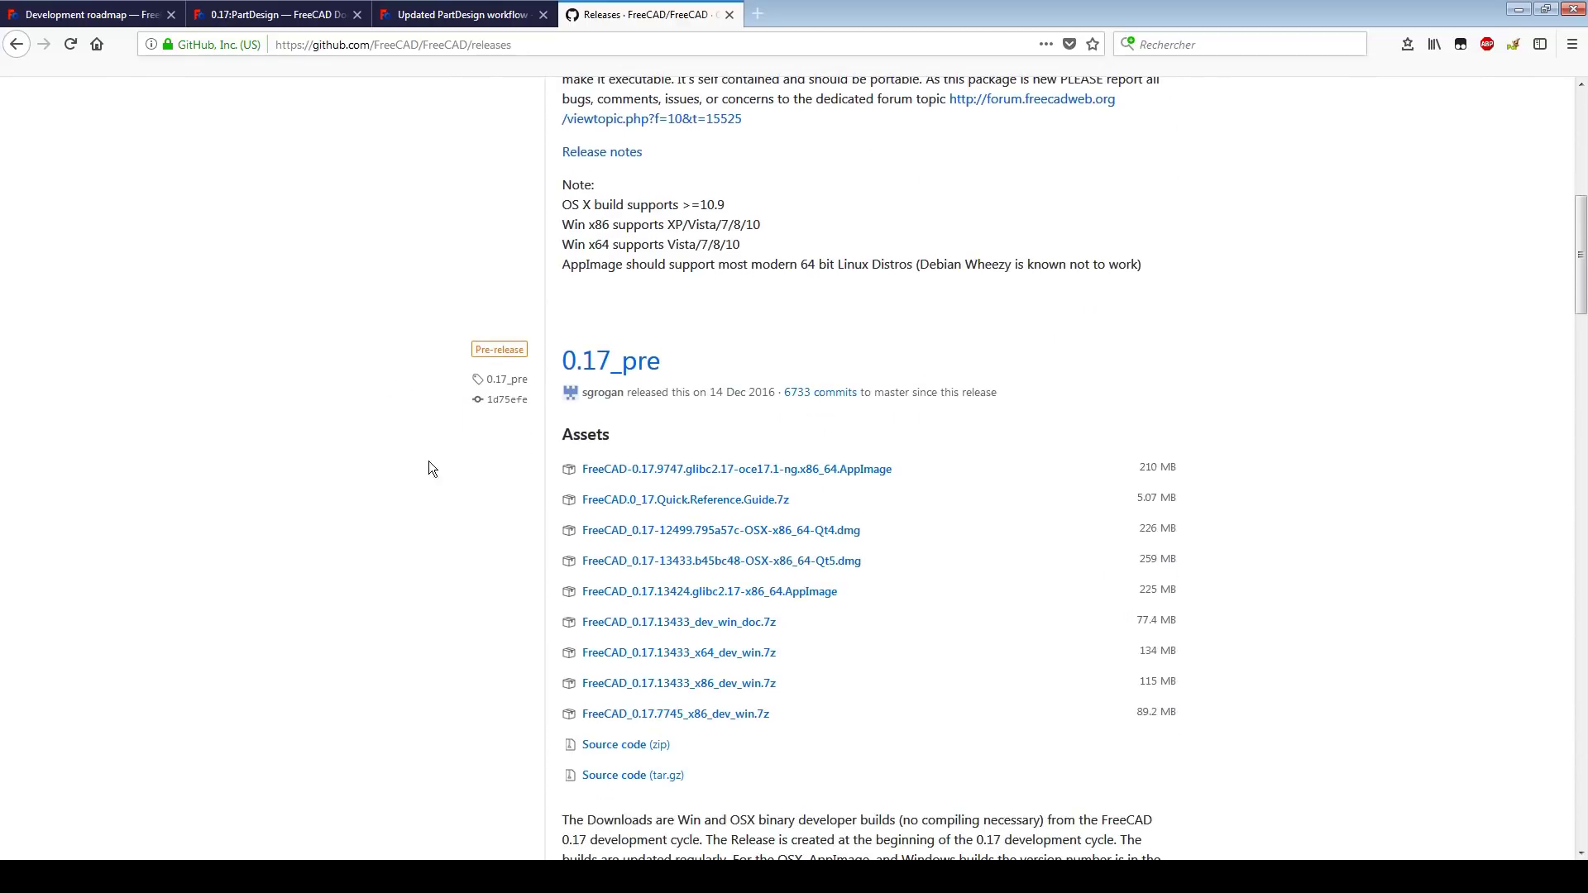
{"action": "scroll", "coordinate": [448, 473], "scroll_direction": "down", "scroll_amount": 2}
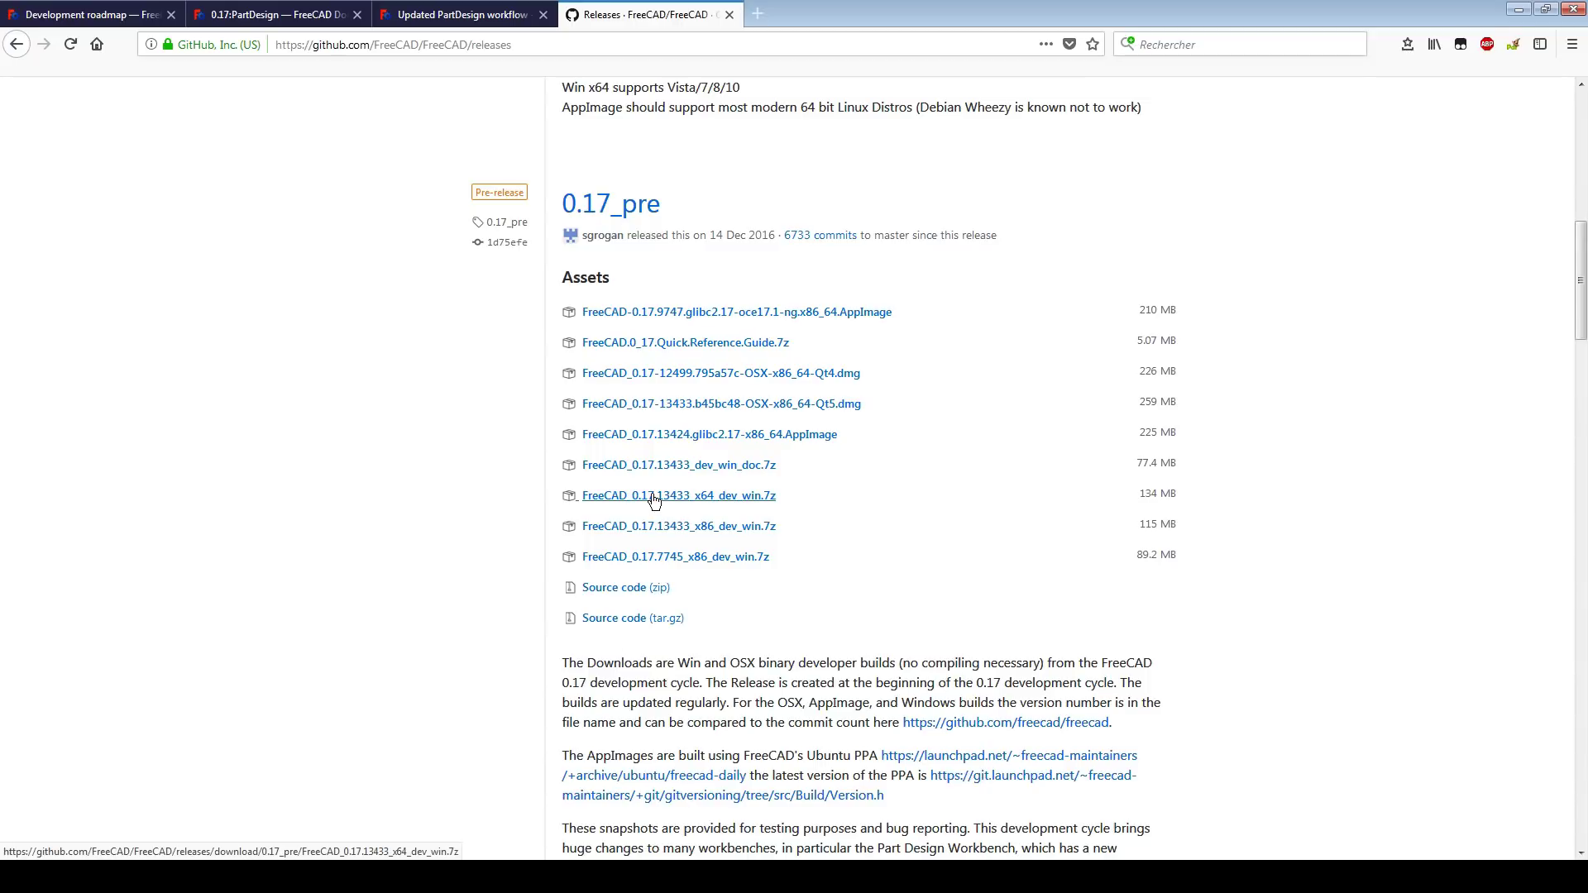
Switch to the file explorer and launch FreeCAD.exe from the bin folder of FreeCAD_0.17.13387_x64_dev_win
{"action": "key", "text": "alt+Tab"}
{"action": "left_click", "coordinate": [1030, 302]}
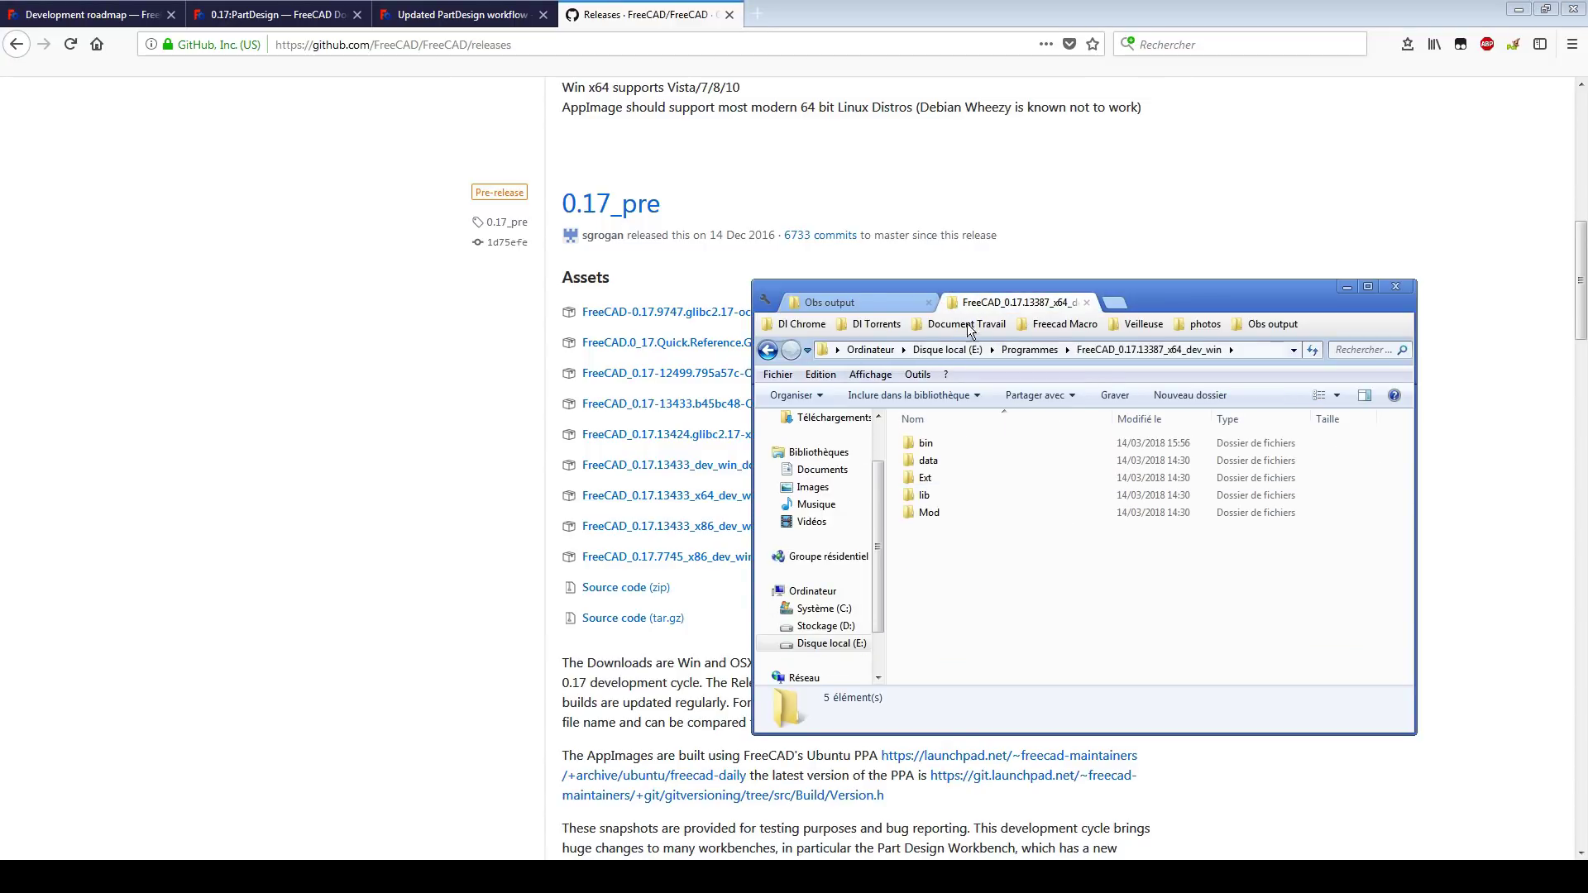
{"action": "double_click", "coordinate": [956, 440]}
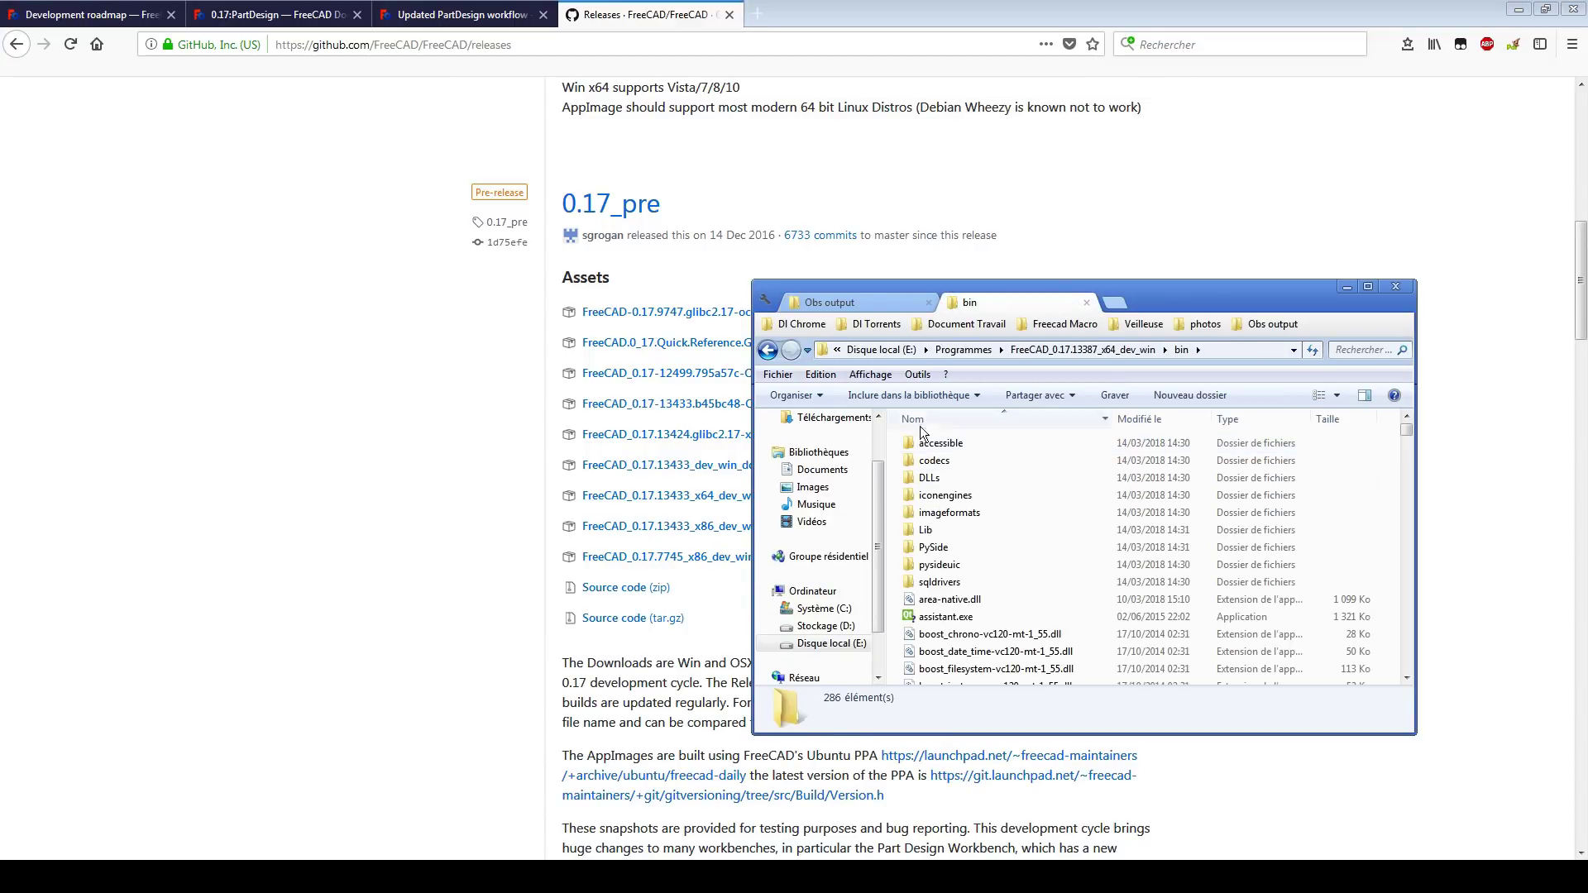
{"action": "scroll", "coordinate": [1067, 551], "scroll_direction": "down", "scroll_amount": 2}
{"action": "scroll", "coordinate": [1067, 551], "scroll_direction": "down", "scroll_amount": 10}
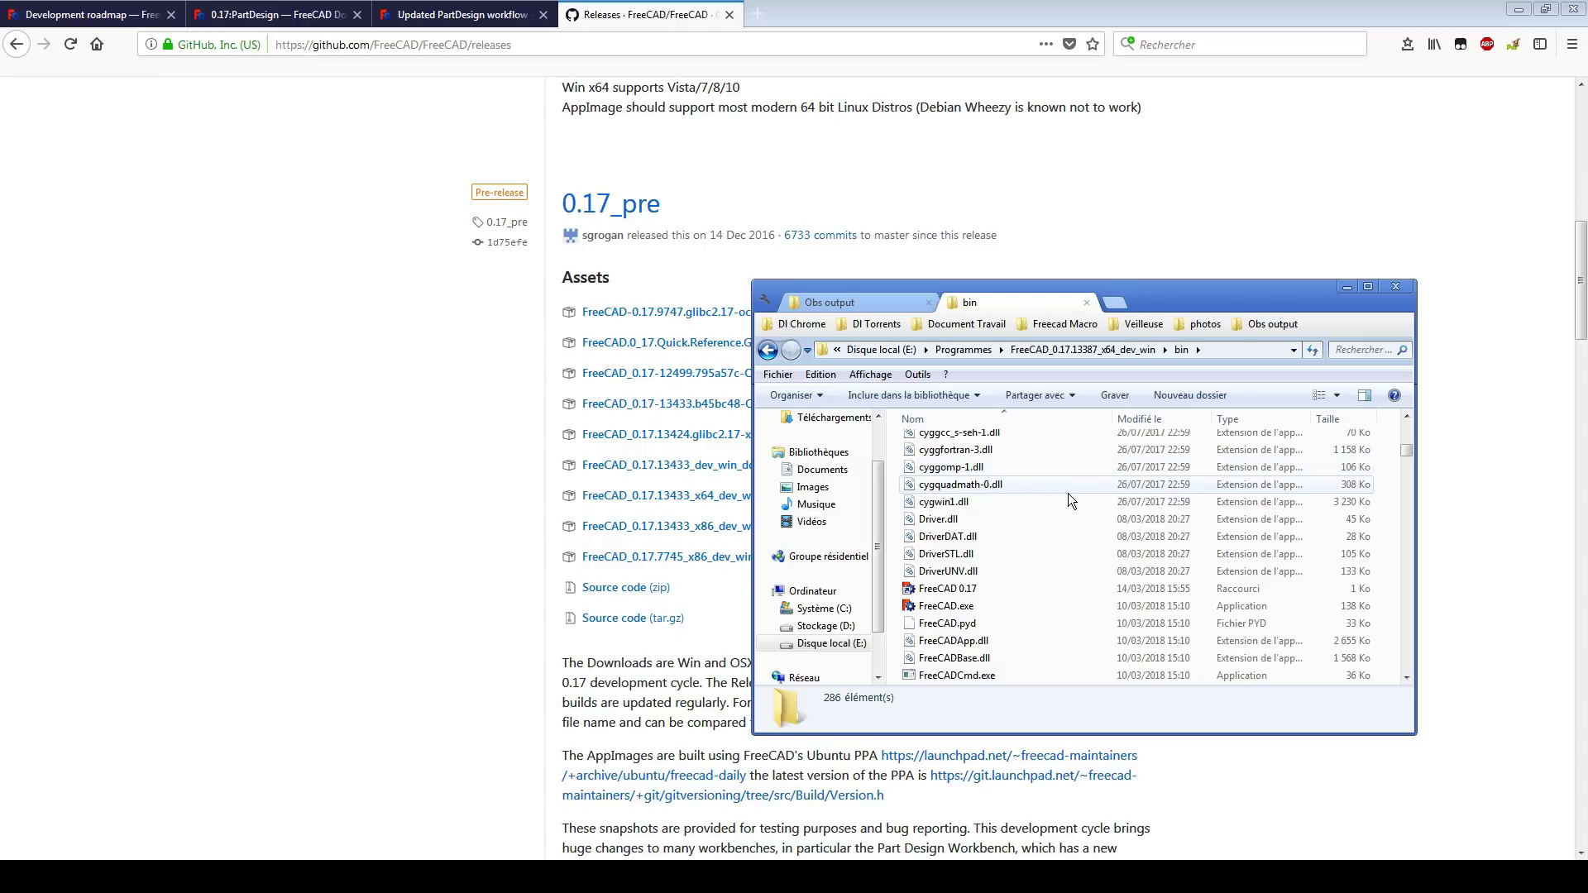
{"action": "left_click", "coordinate": [972, 609]}
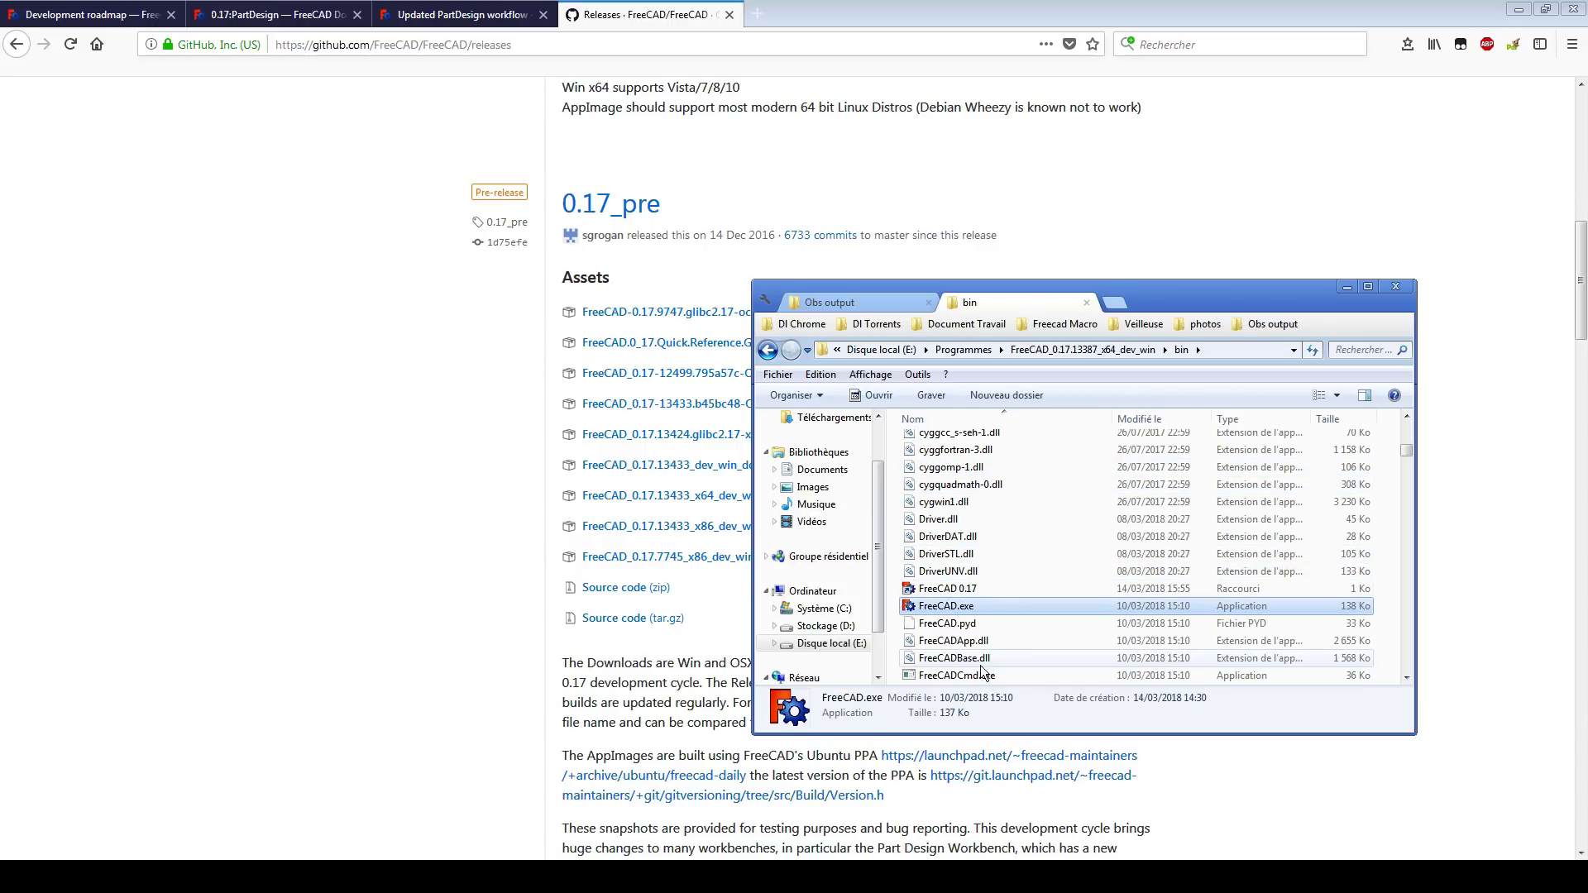
{"action": "double_click", "coordinate": [1011, 607]}
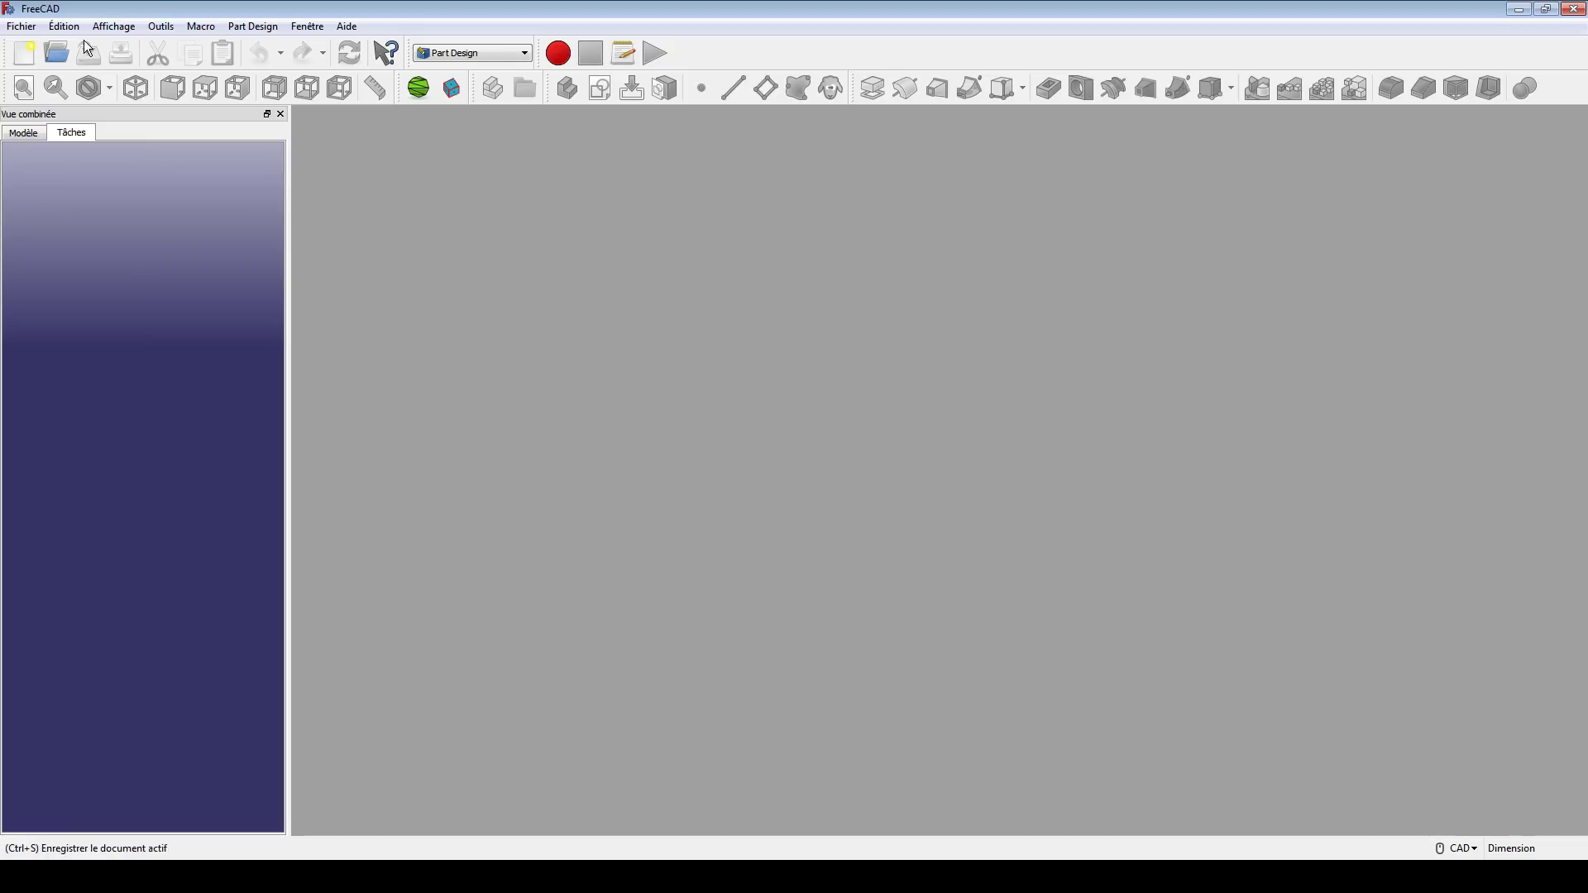
Review the toolbar icon size option in the general preferences
{"action": "left_click", "coordinate": [63, 28]}
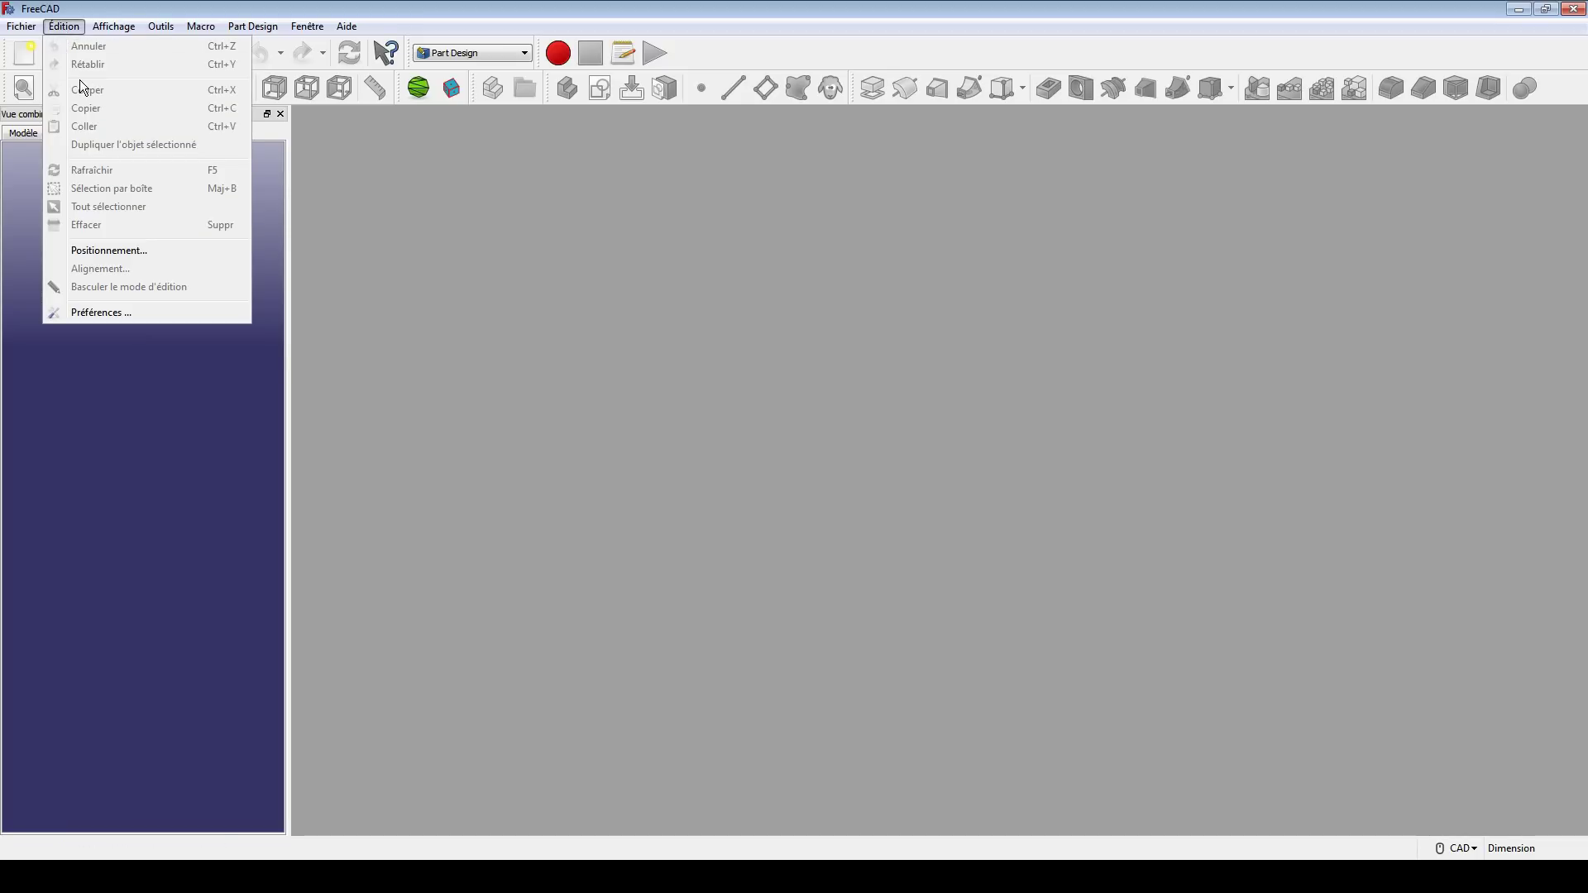
{"action": "left_click", "coordinate": [138, 317]}
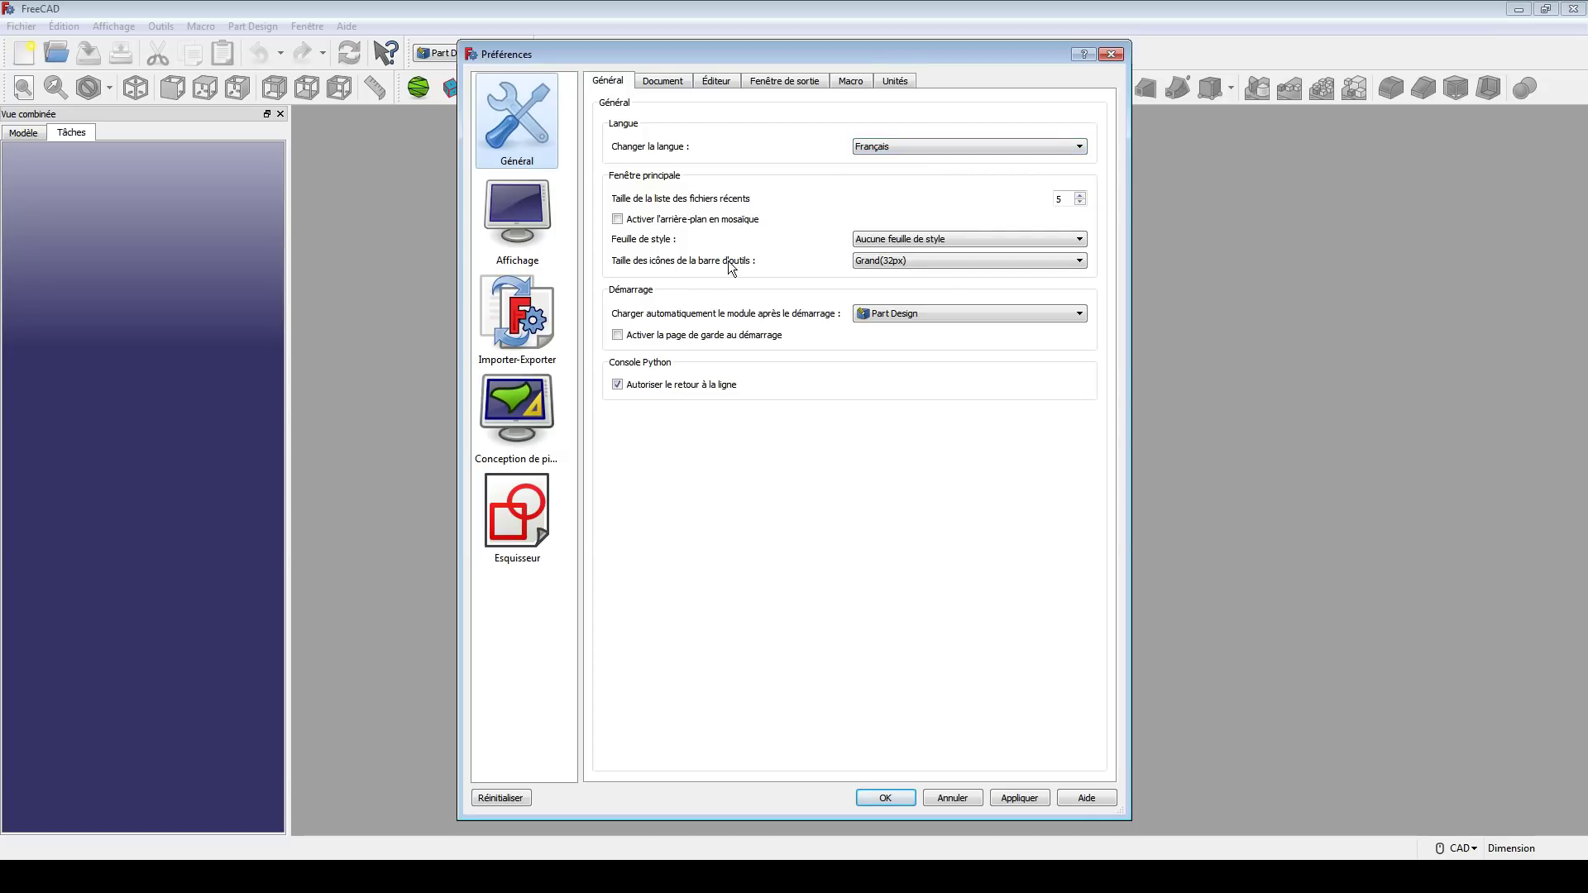
{"action": "left_click", "coordinate": [857, 266]}
{"action": "left_click", "coordinate": [858, 270]}
{"action": "left_click", "coordinate": [885, 797]}
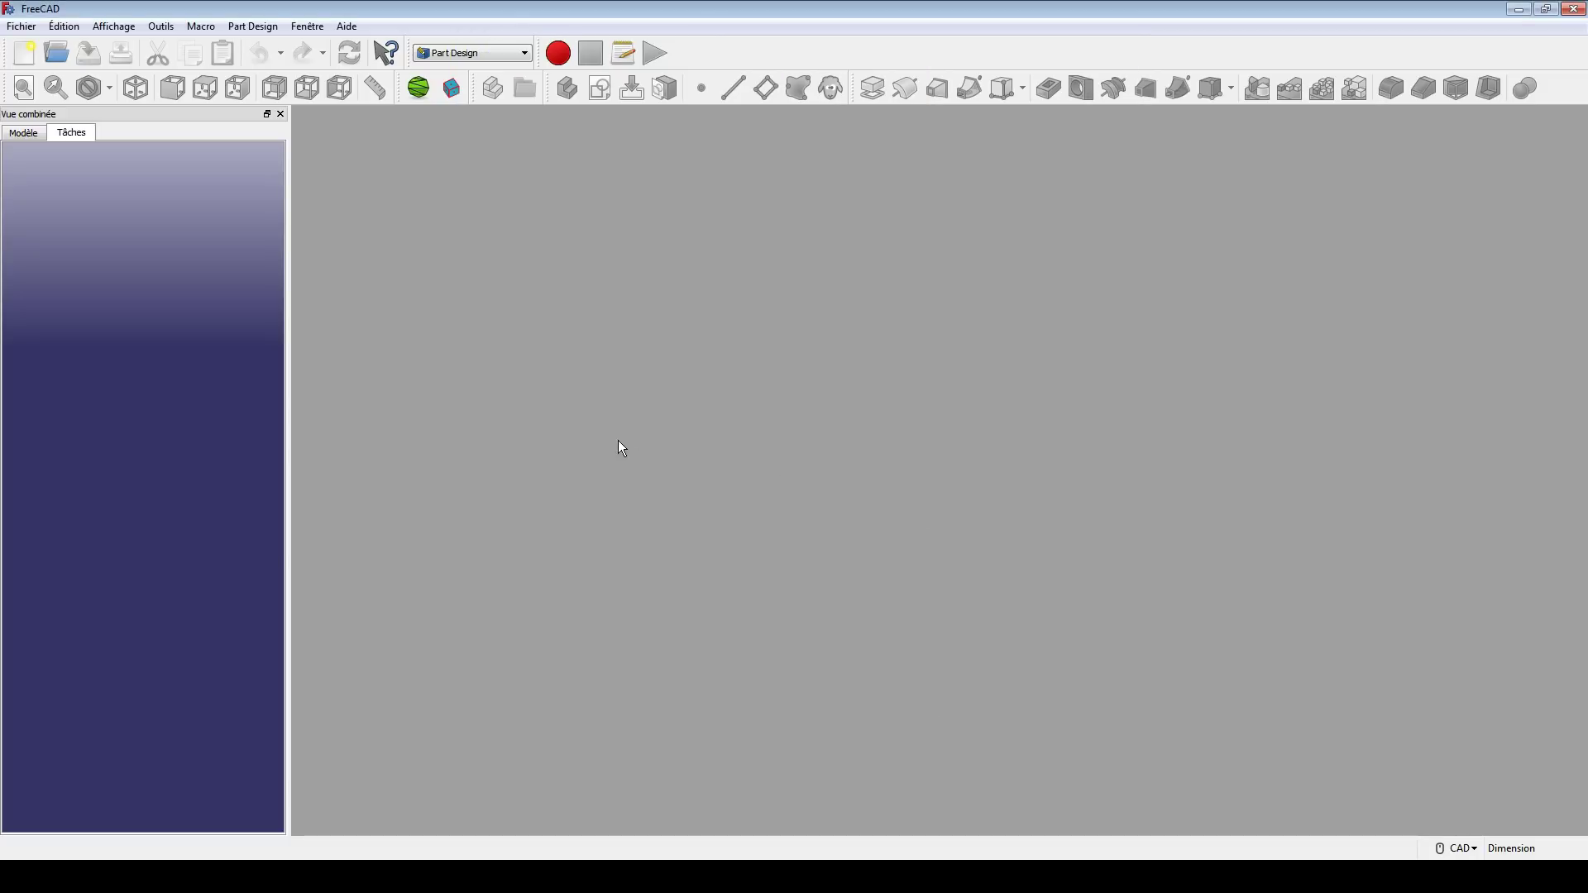
Create a new document and add a Part Design body to it
{"action": "left_click", "coordinate": [25, 26]}
{"action": "left_click", "coordinate": [37, 46]}
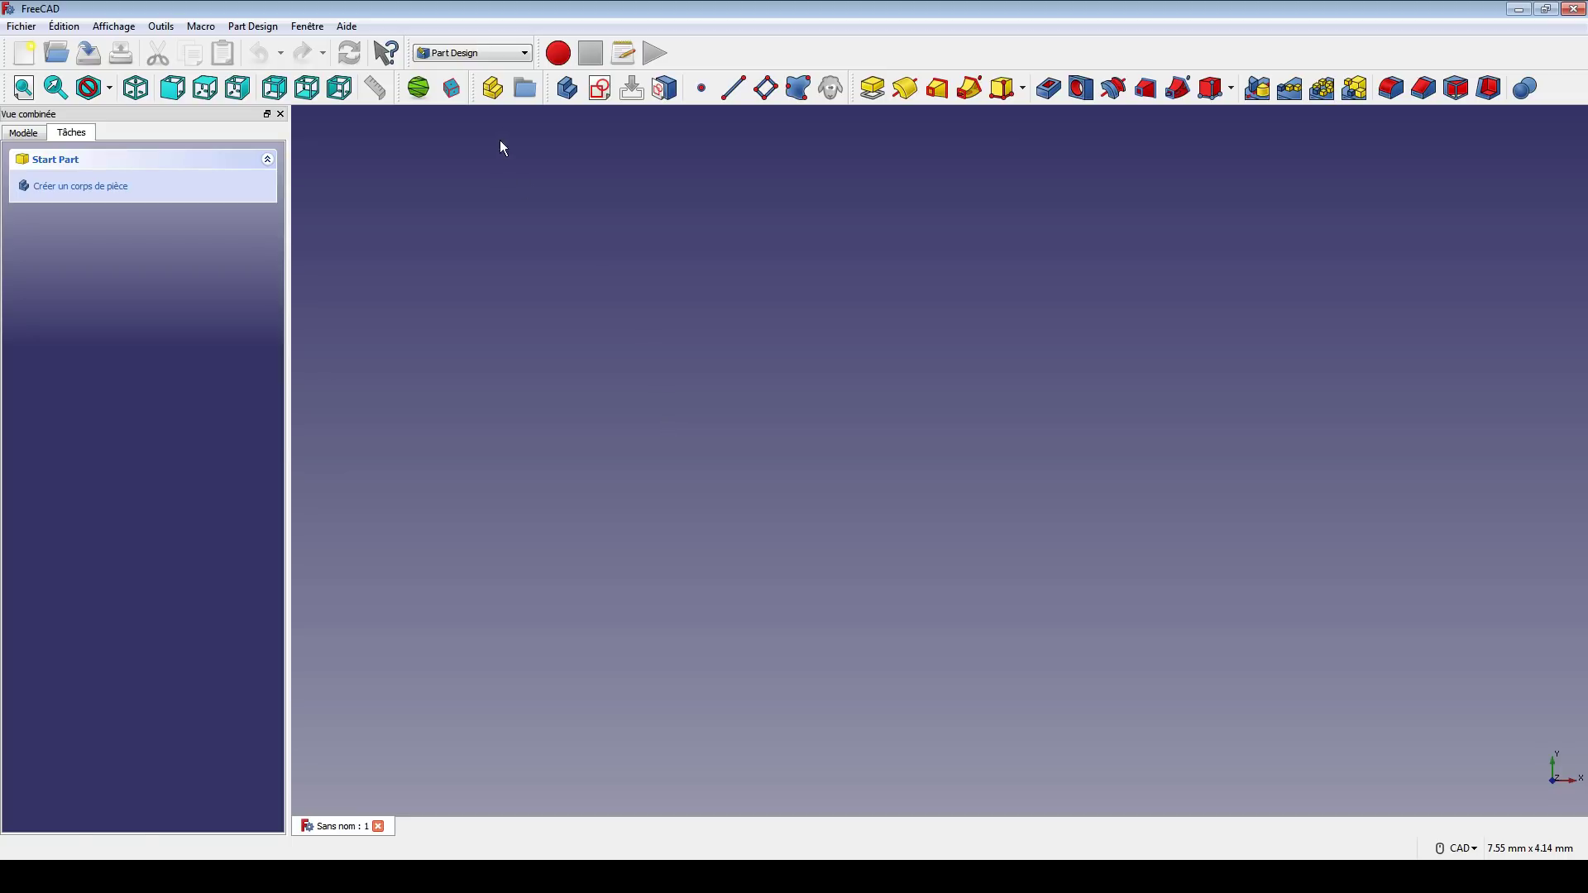
{"action": "left_click", "coordinate": [568, 97]}
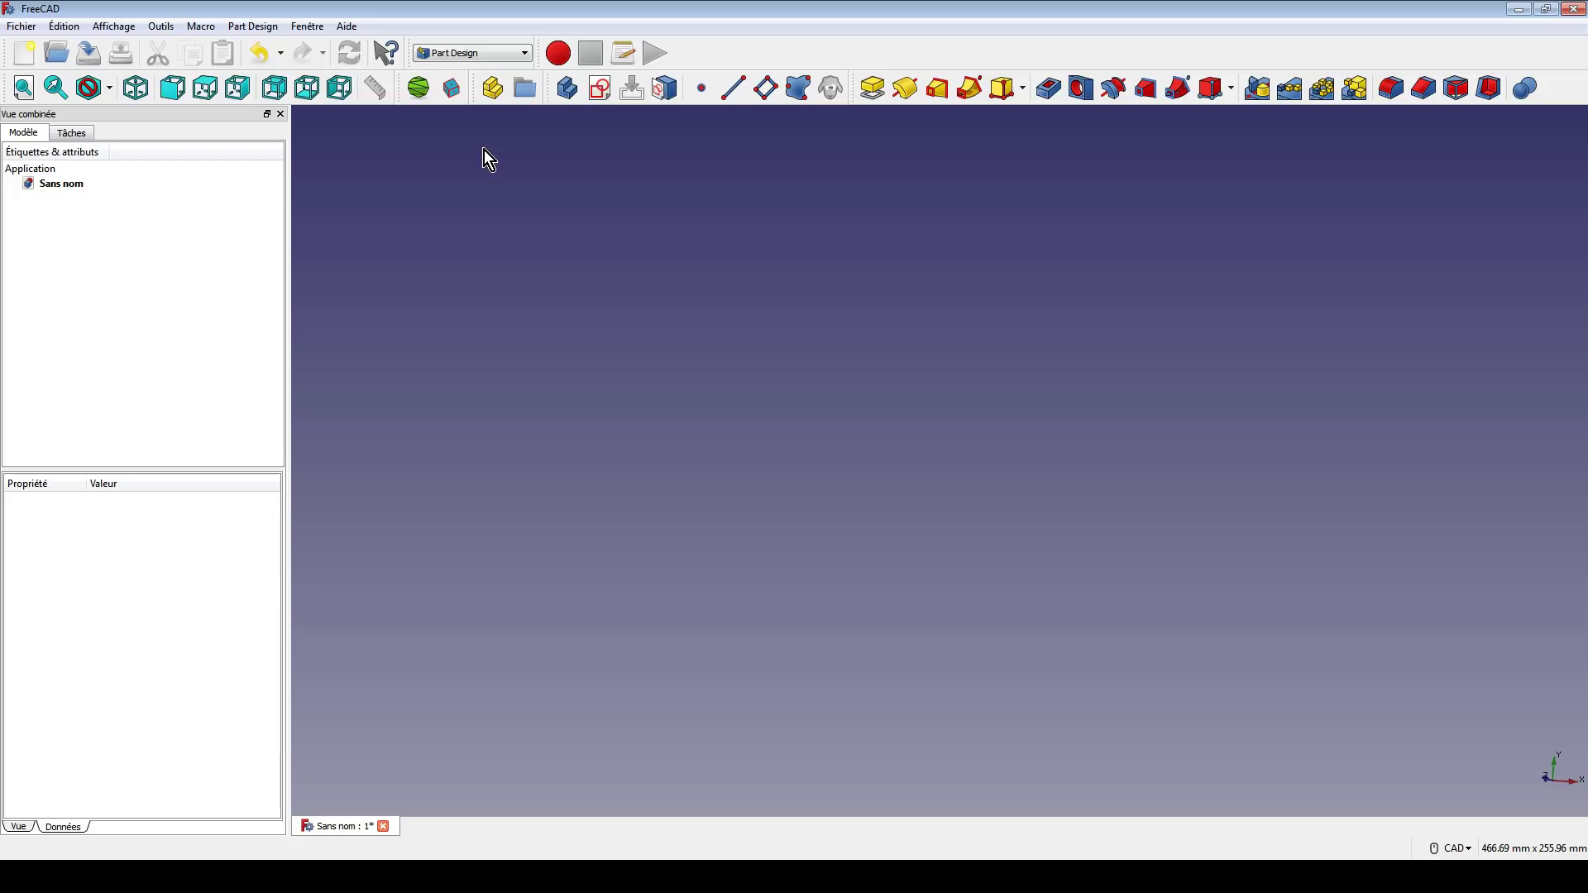
{"action": "left_click", "coordinate": [568, 88]}
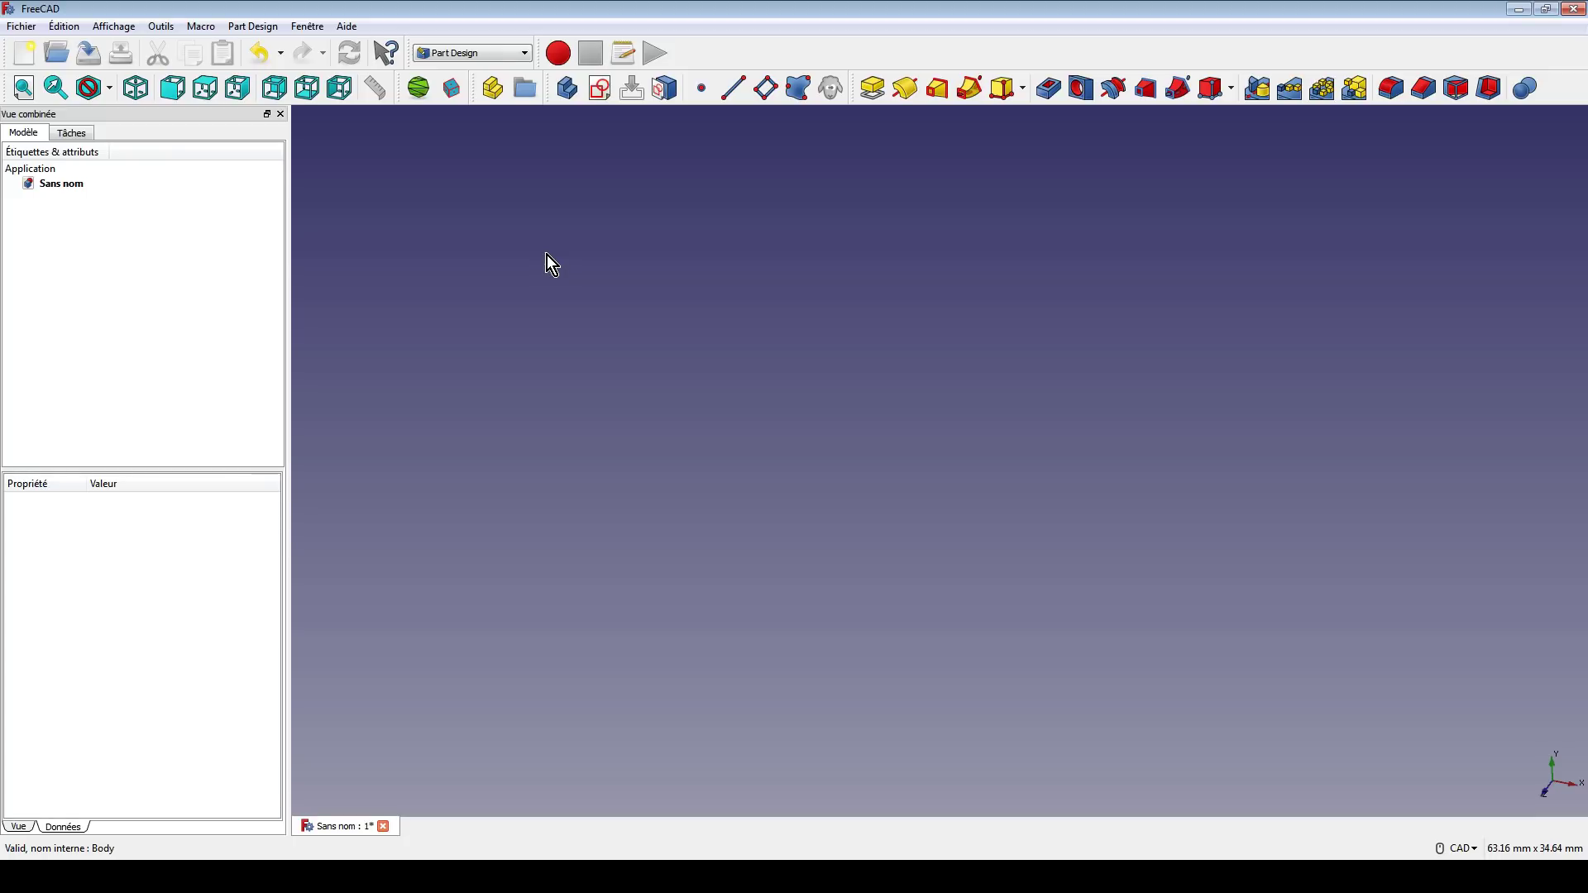
{"action": "left_click", "coordinate": [569, 86]}
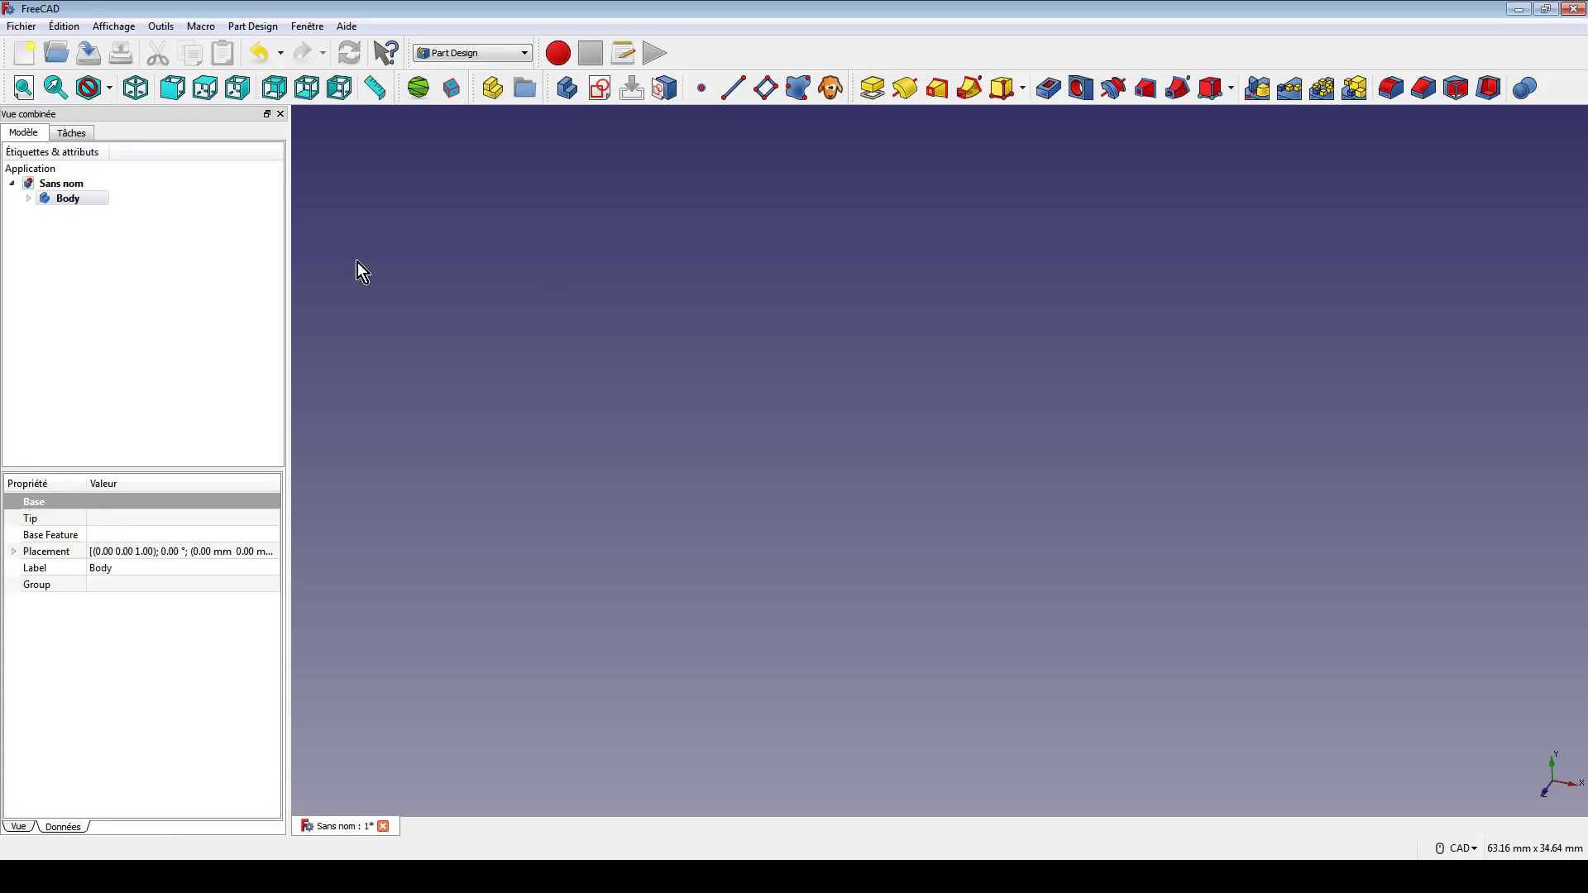
Make the body's origin visible in the 3D view and inspect the axes and base planes it contains
{"action": "left_click", "coordinate": [28, 199]}
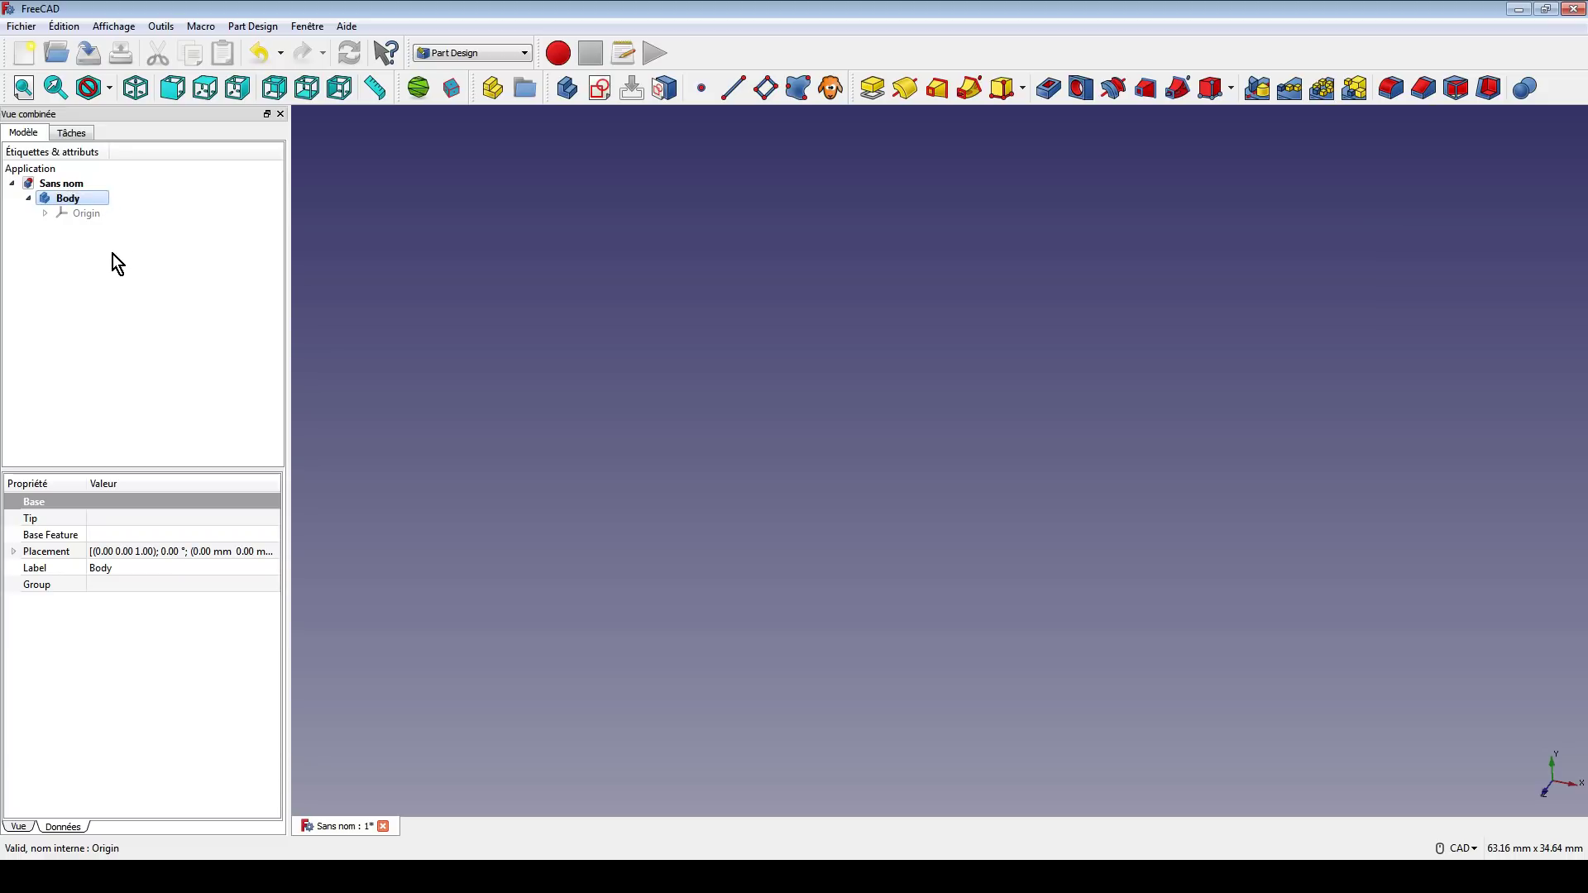
{"action": "left_click", "coordinate": [86, 218]}
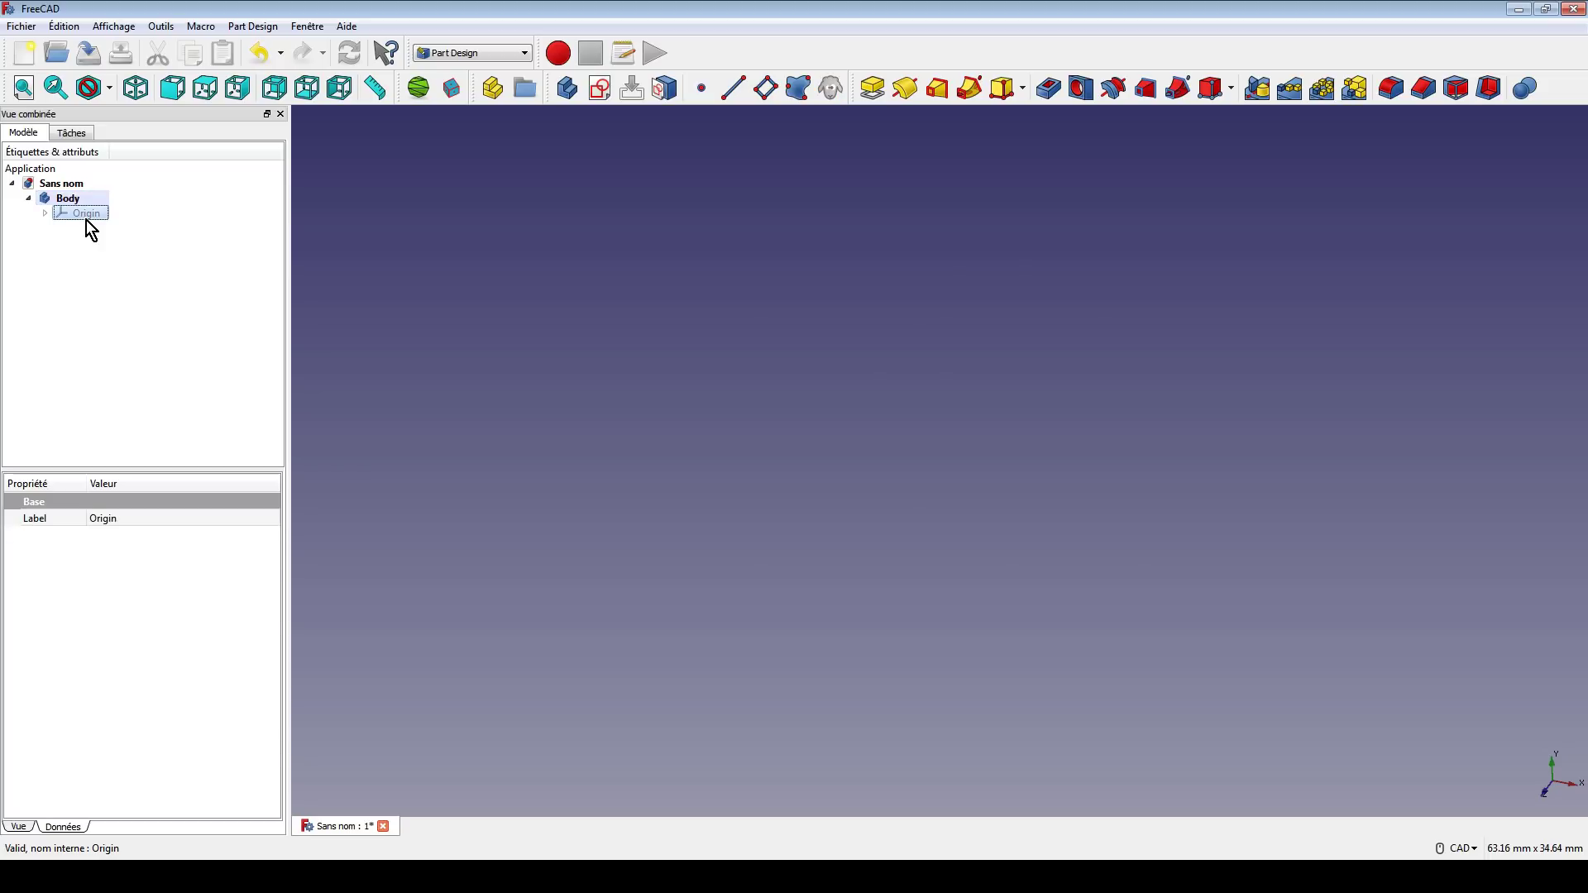
{"action": "key", "text": "space"}
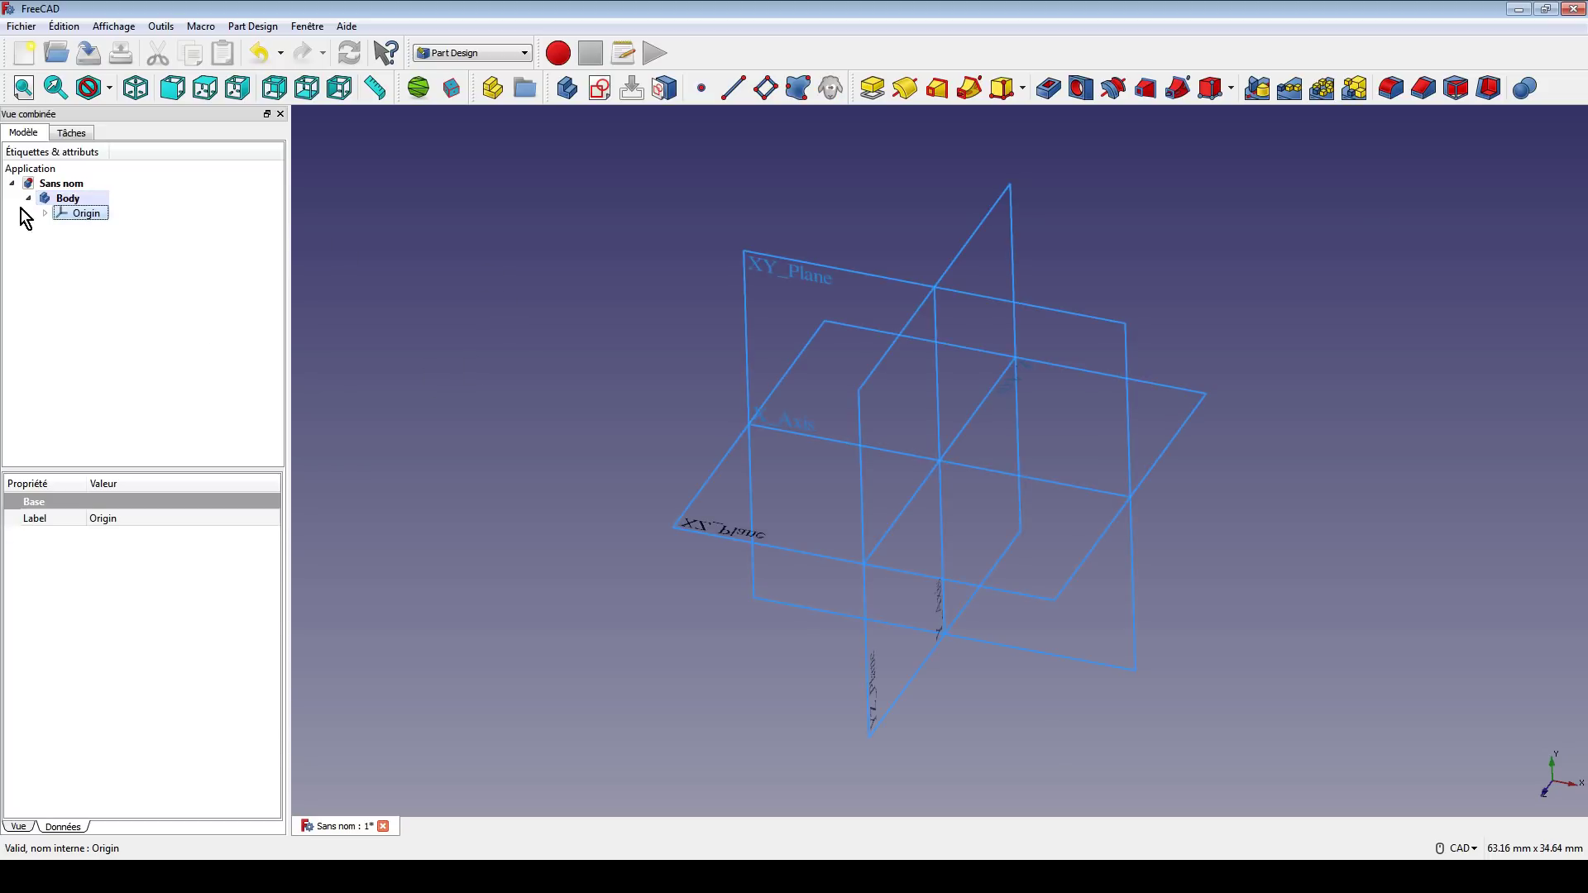
{"action": "left_click", "coordinate": [46, 214]}
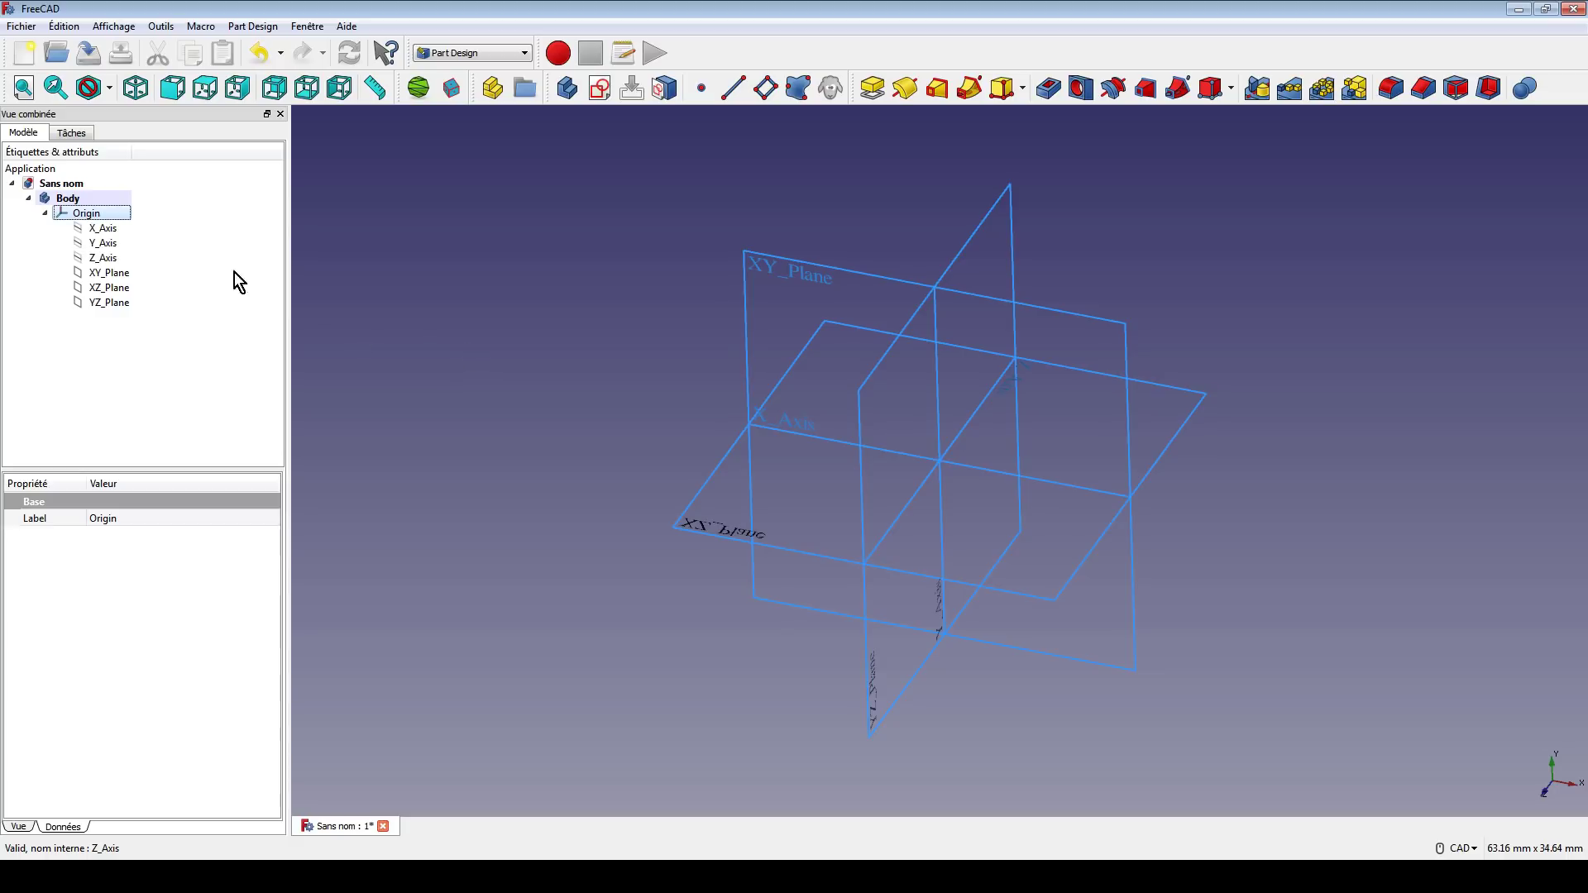
{"action": "left_click", "coordinate": [46, 214]}
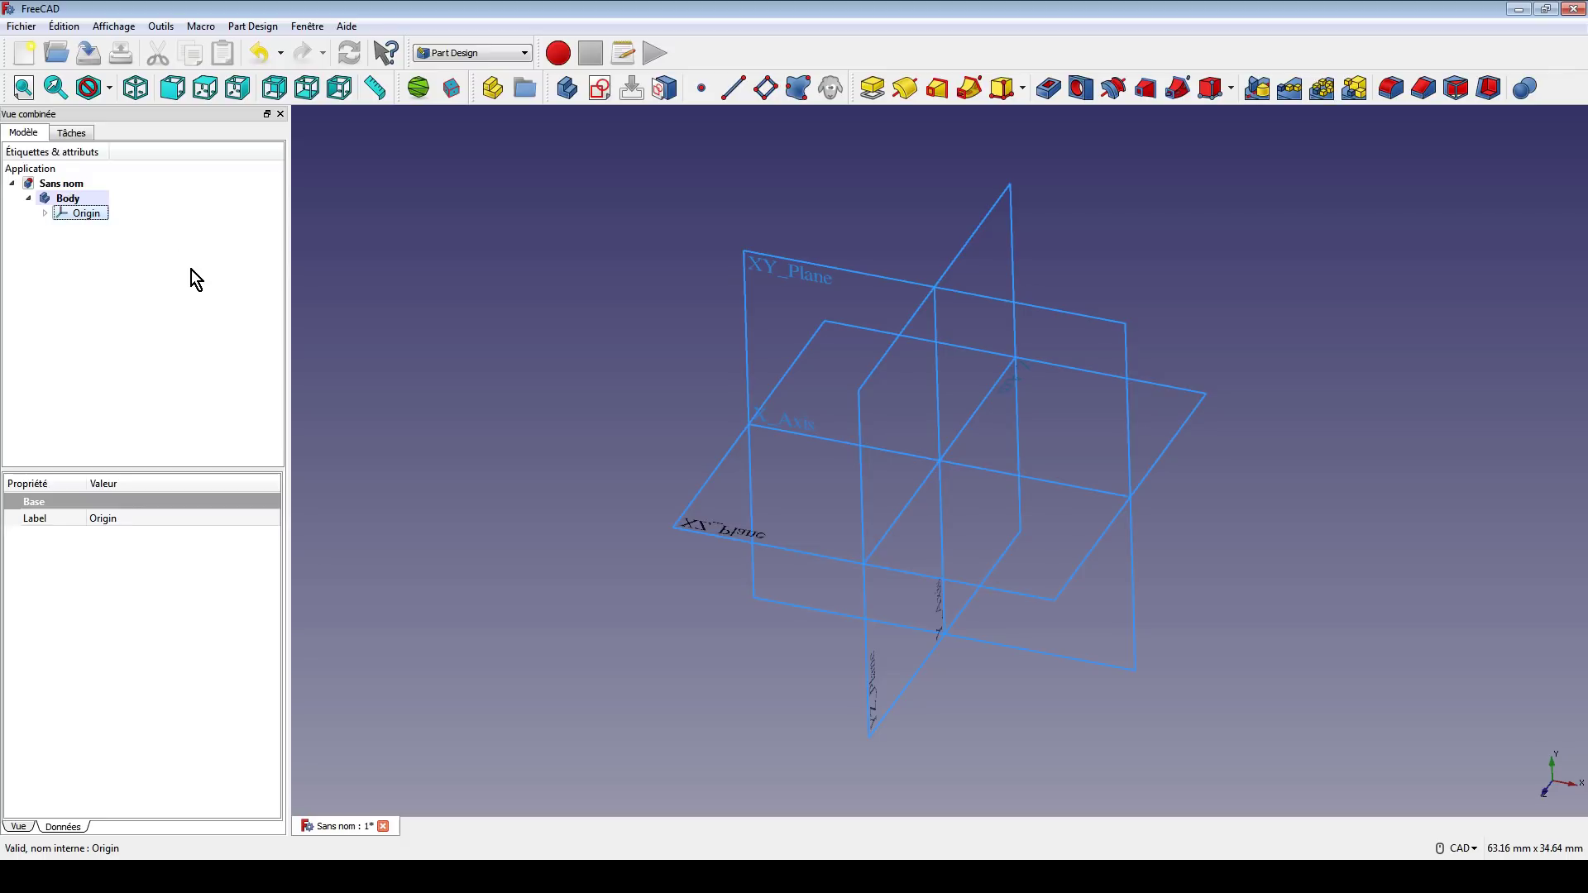
{"action": "left_click", "coordinate": [663, 302]}
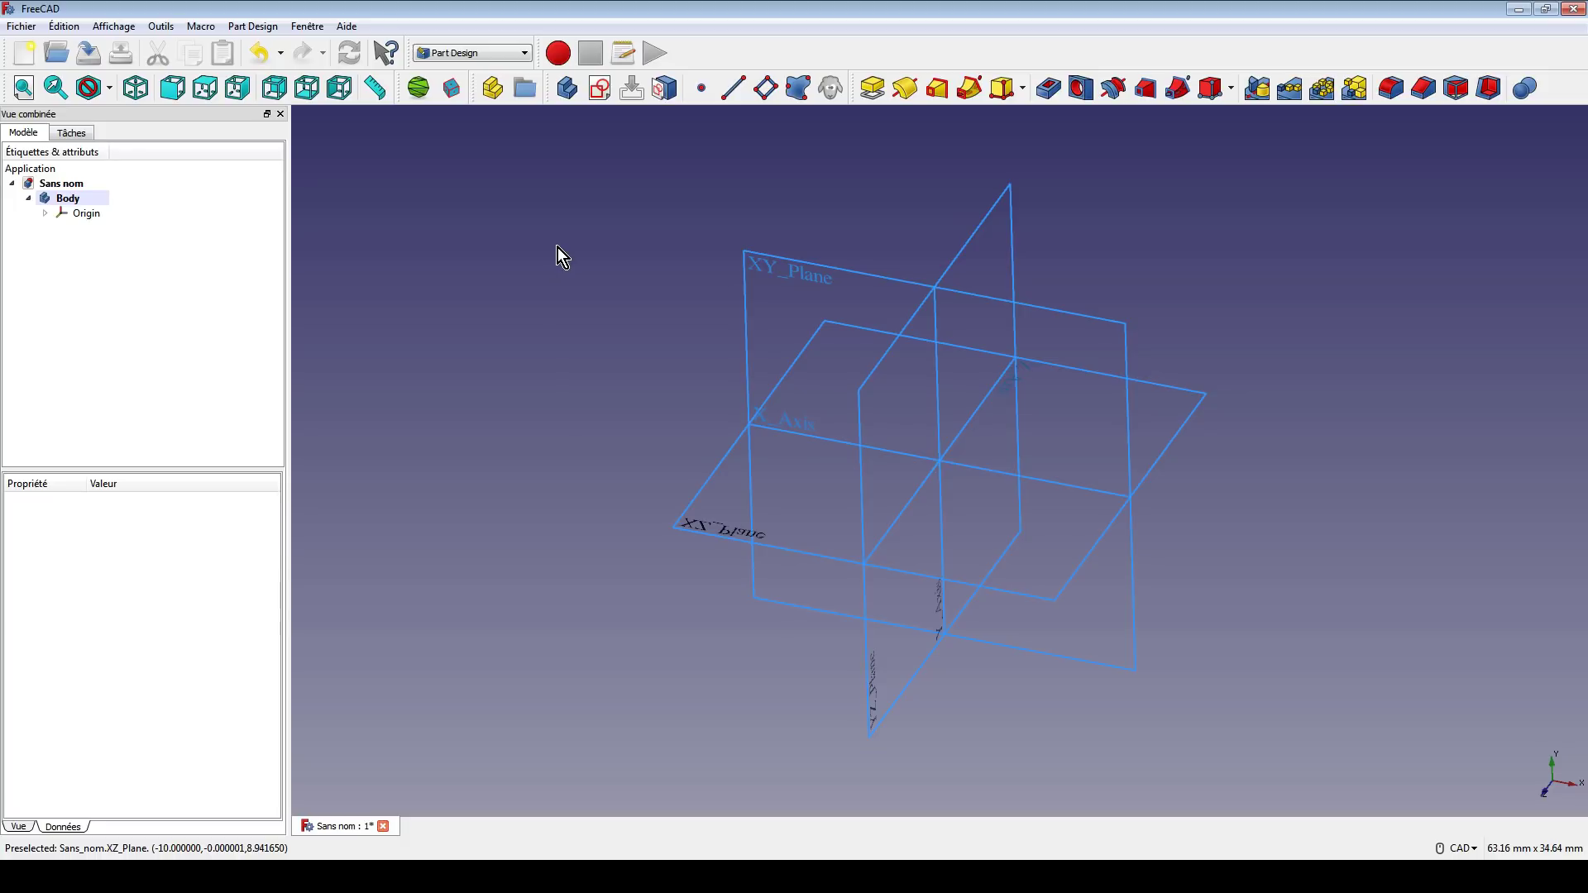
Start a sketch on XY_Plane and draw a rectangle about 80 by 41 mm enclosing the origin
{"action": "left_click", "coordinate": [608, 96]}
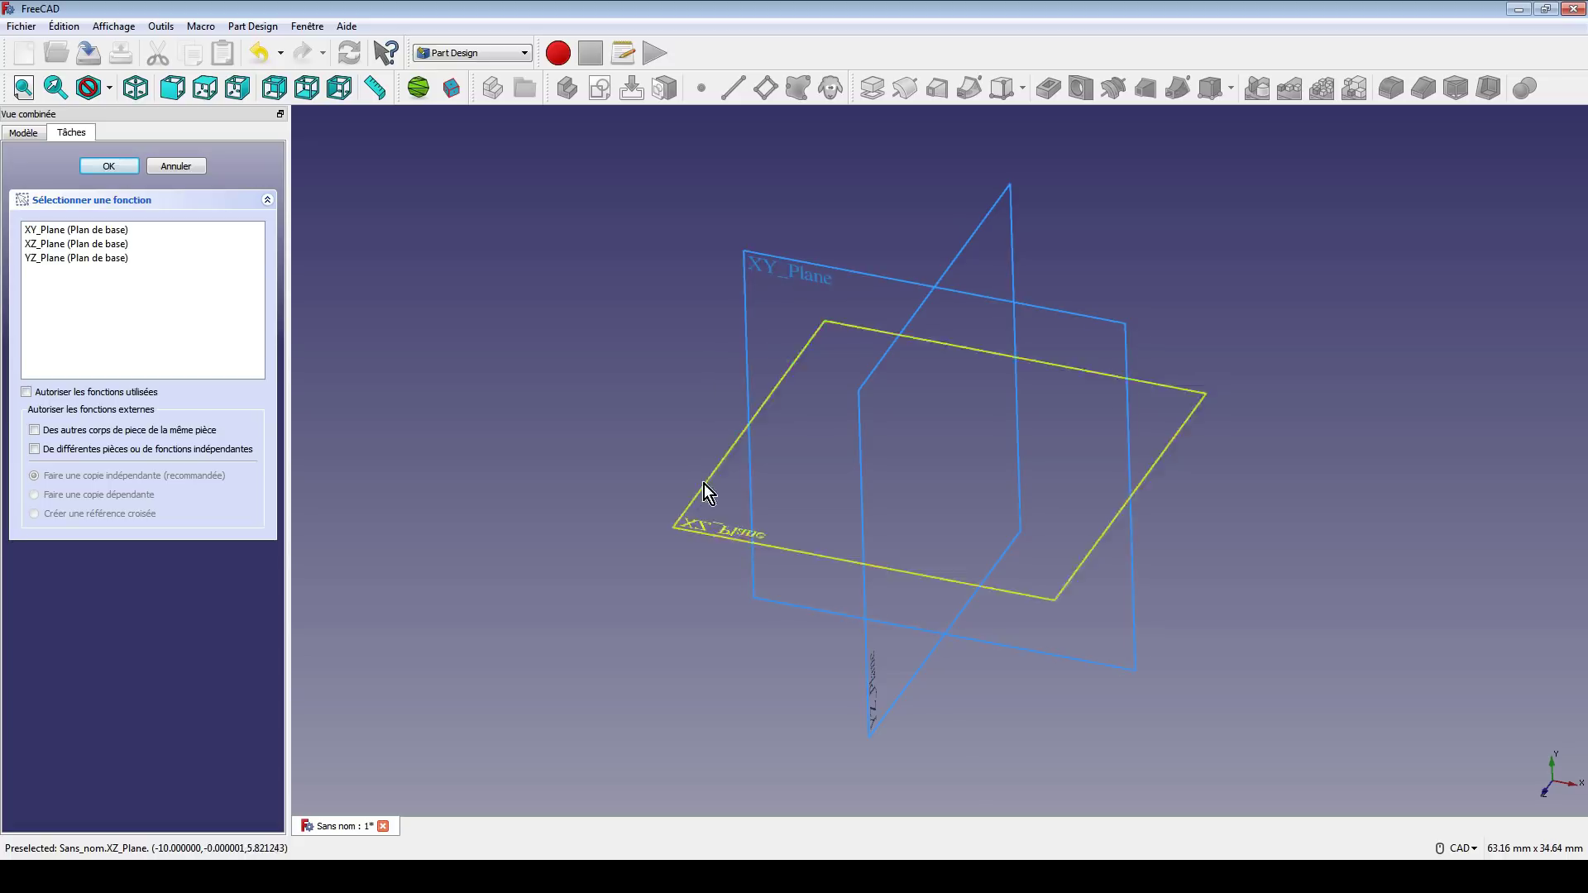
{"action": "left_click", "coordinate": [766, 265]}
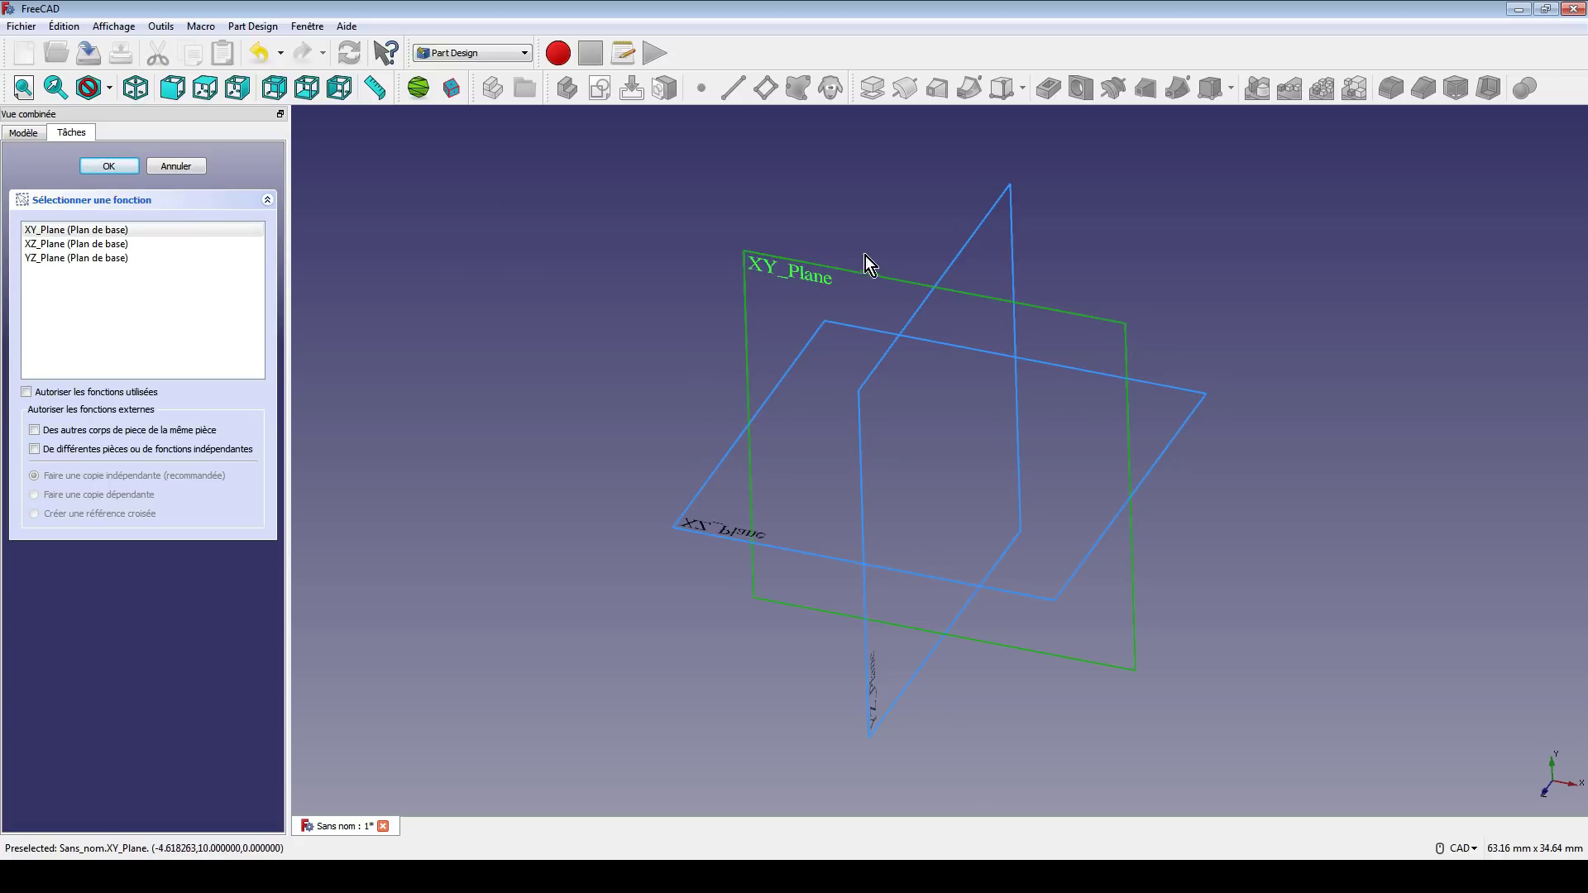
{"action": "left_click", "coordinate": [108, 165]}
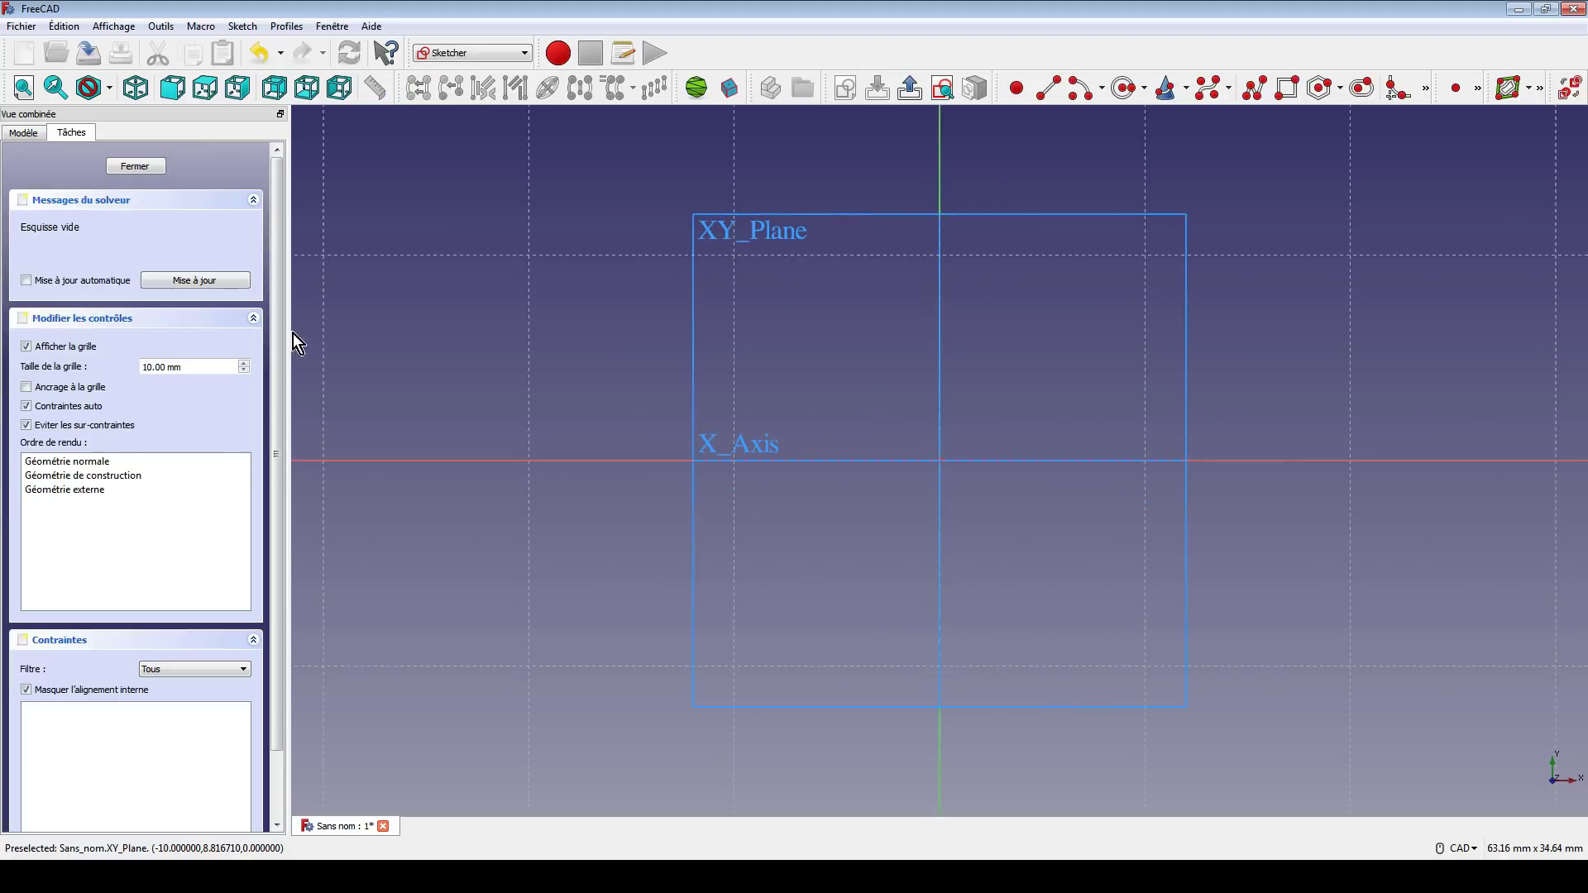
{"action": "left_click", "coordinate": [1286, 88]}
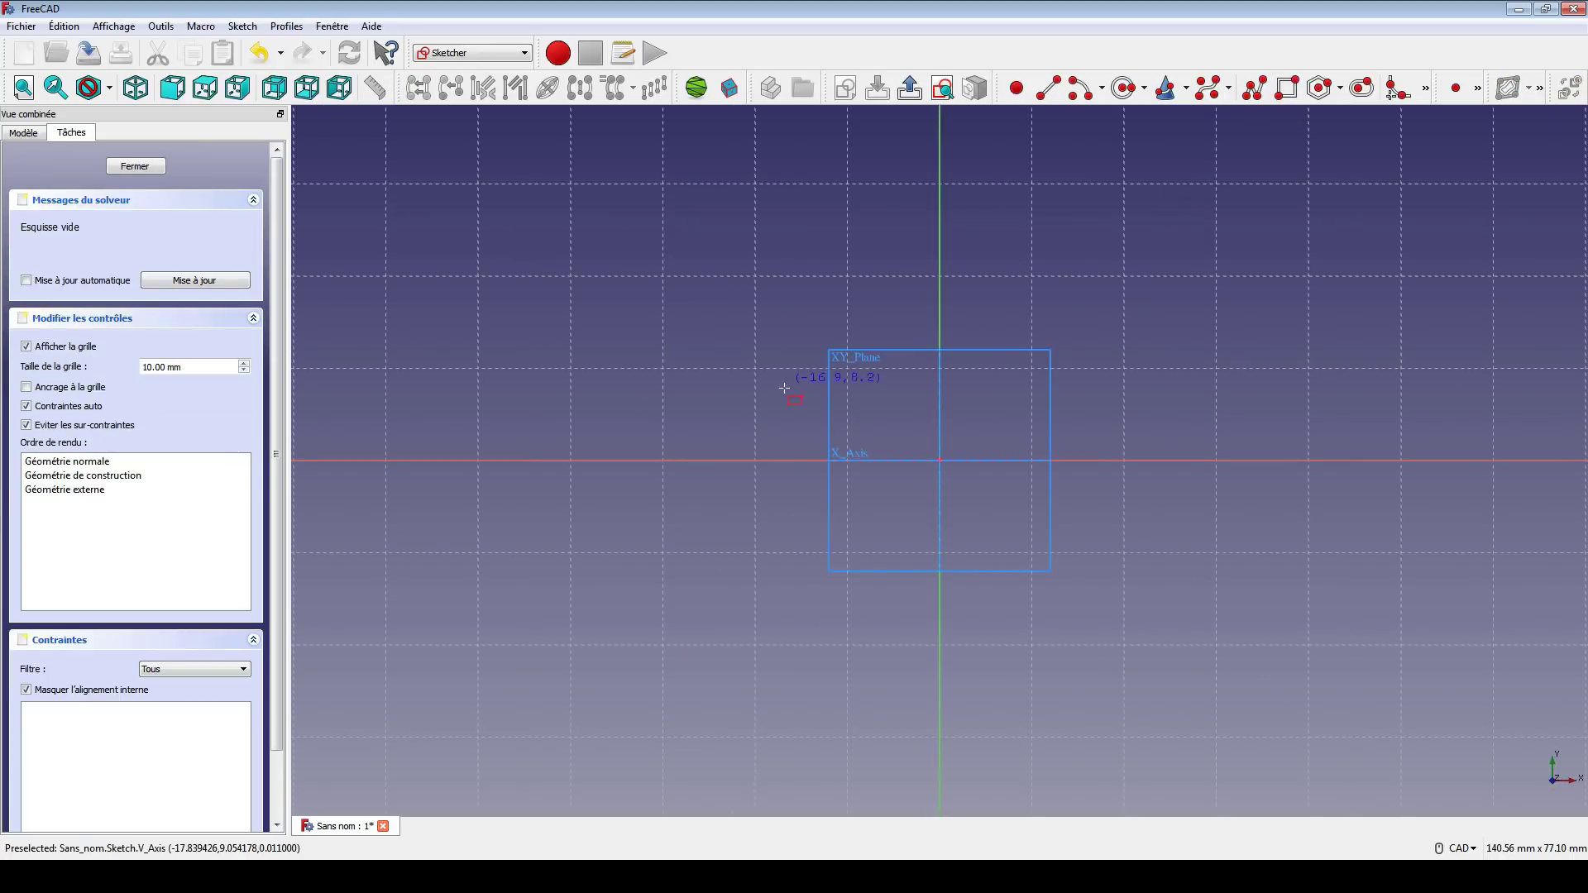
{"action": "left_click", "coordinate": [602, 265]}
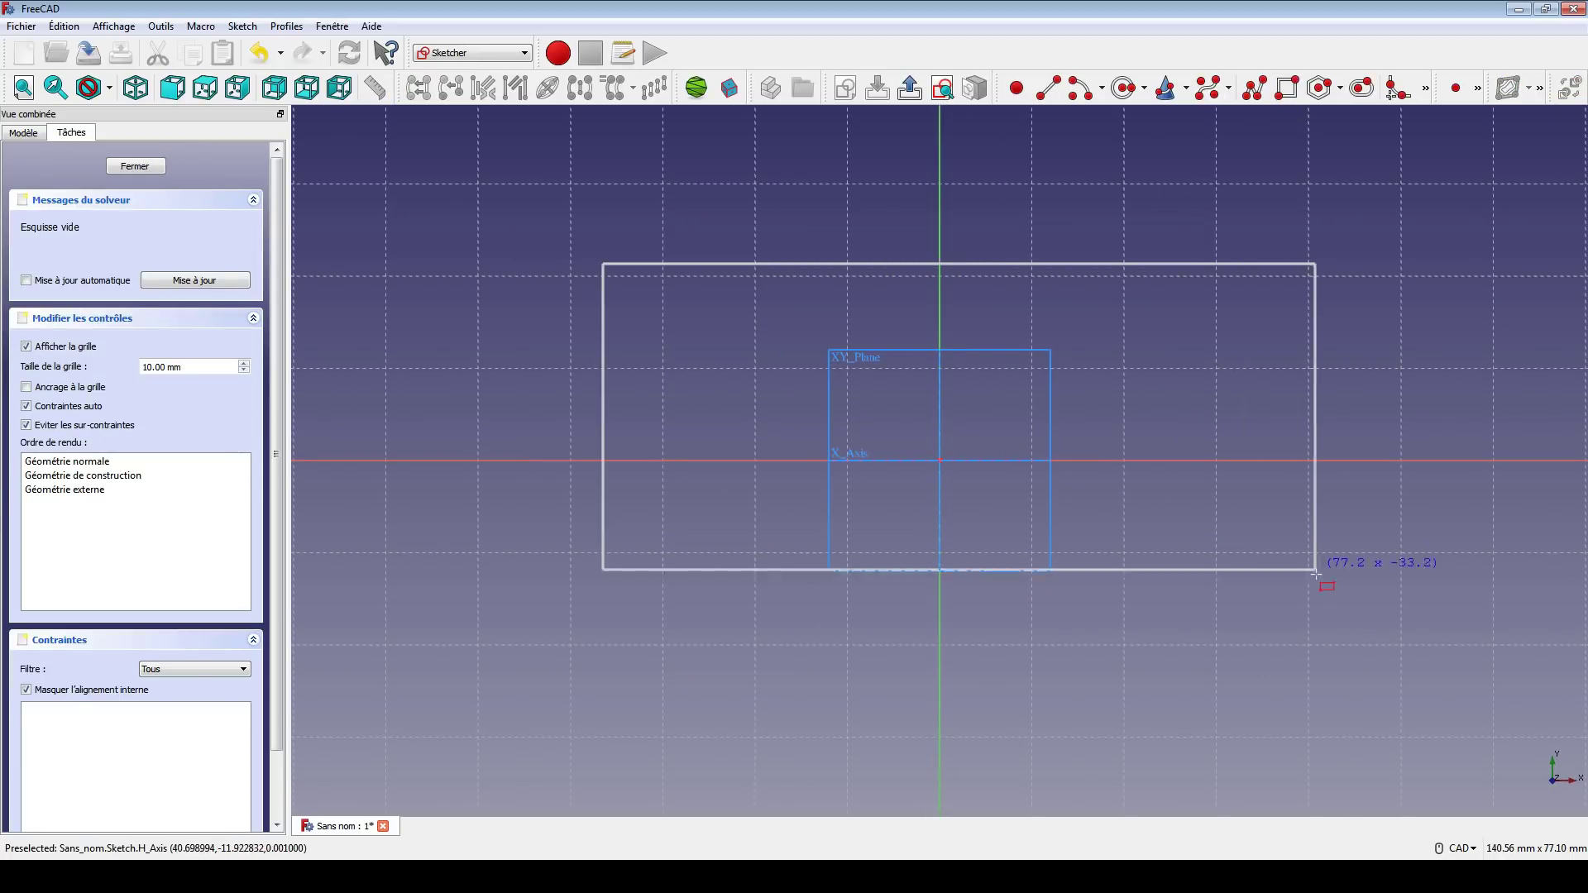
{"action": "left_click", "coordinate": [1339, 641]}
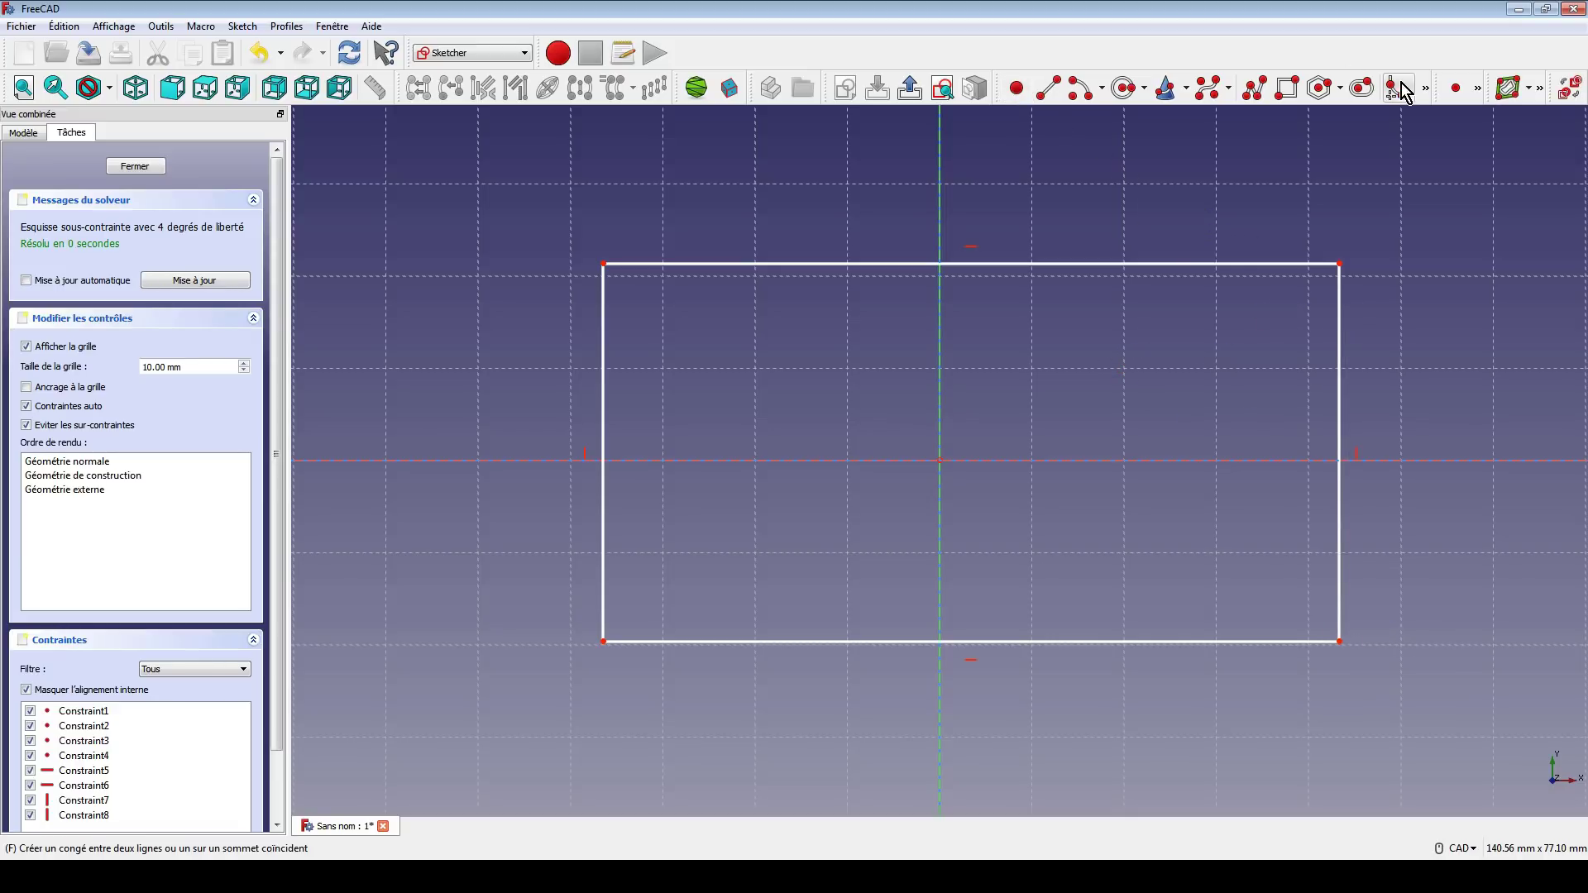
{"action": "left_click", "coordinate": [1482, 91]}
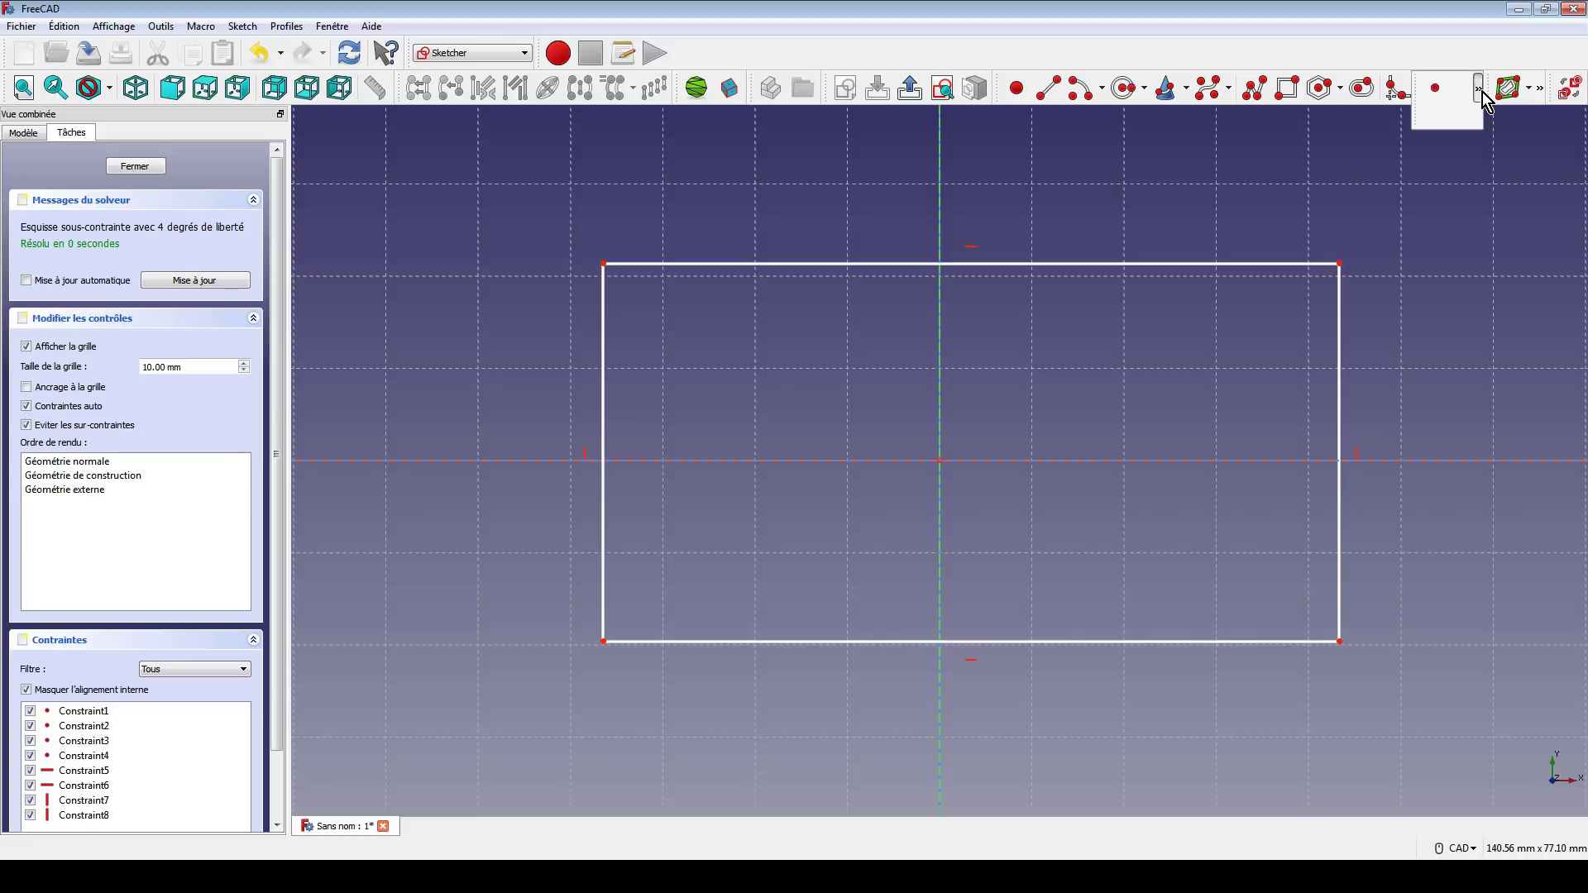
{"action": "left_click", "coordinate": [1482, 90]}
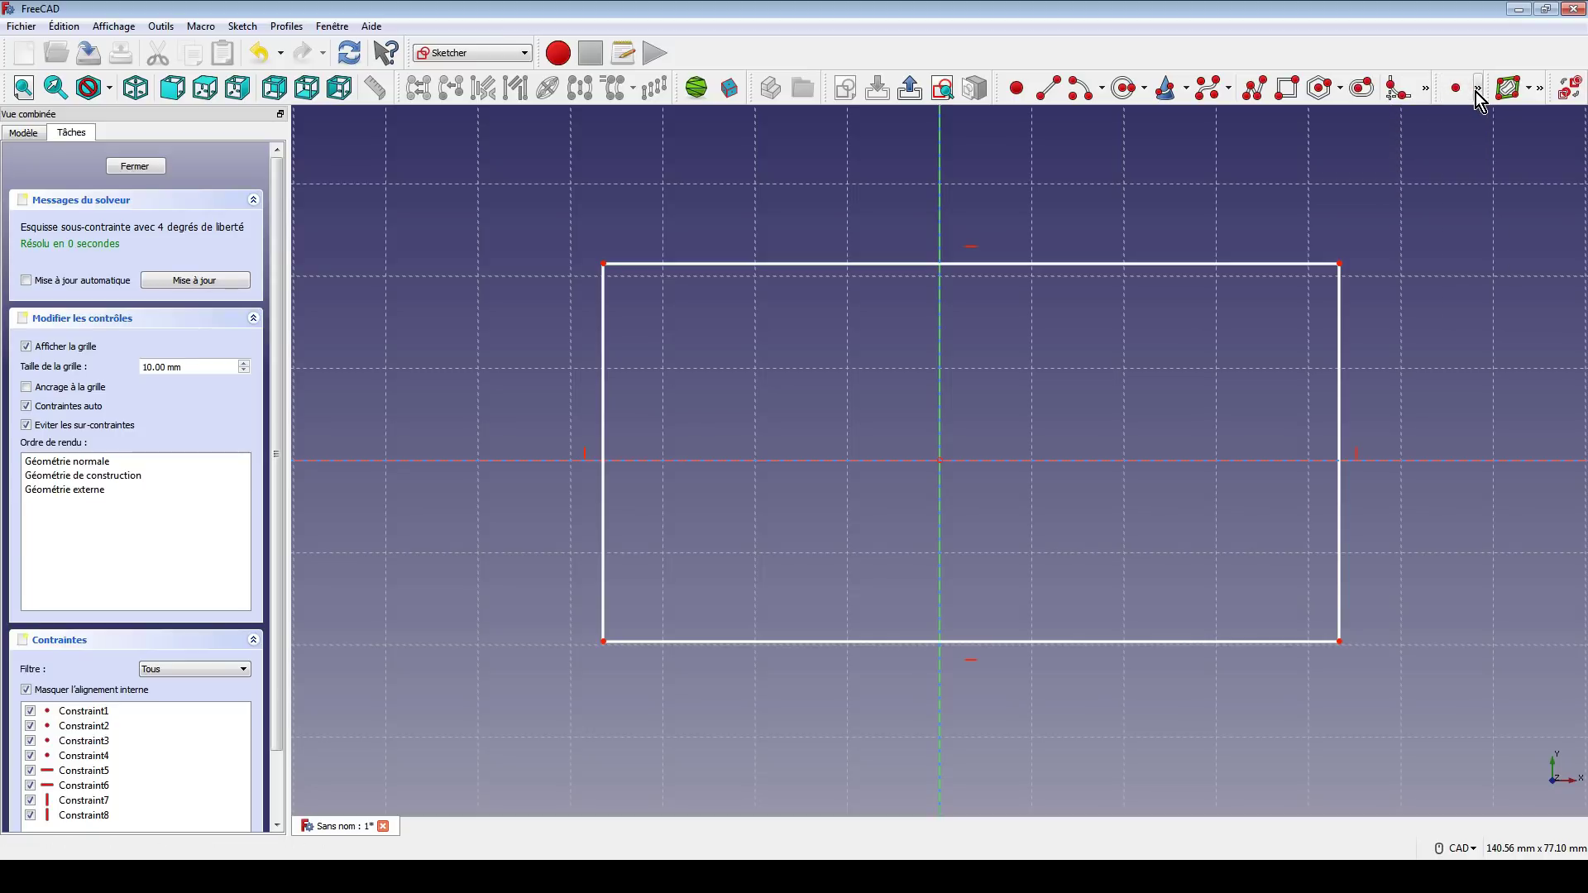
{"action": "left_click", "coordinate": [1477, 89]}
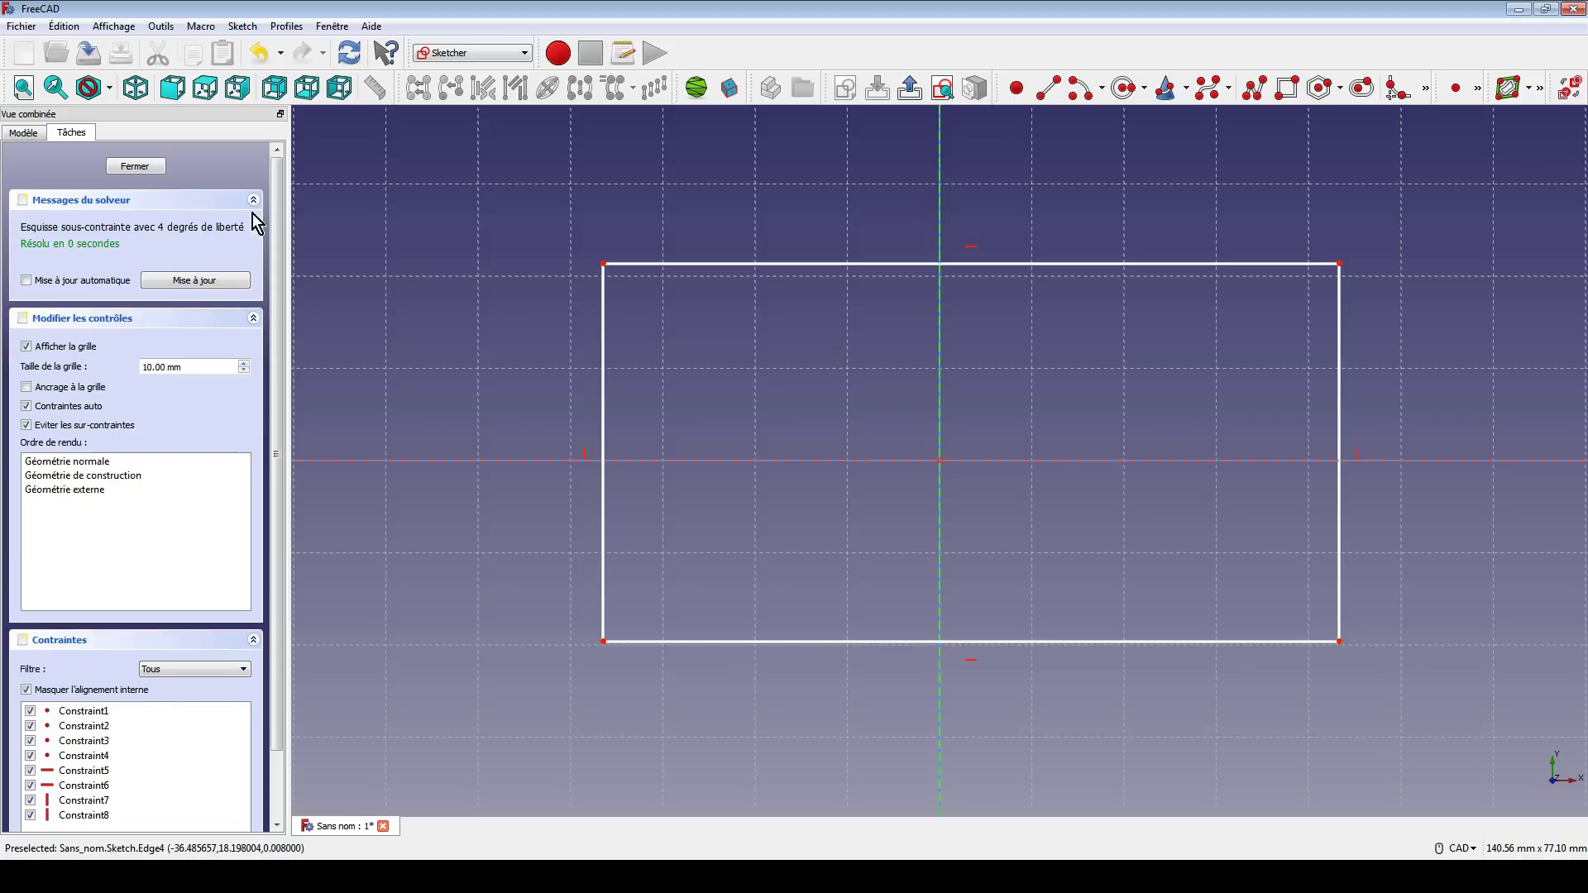
Close the rectangle sketch and hide the body's origin planes and axes
{"action": "left_click", "coordinate": [136, 167]}
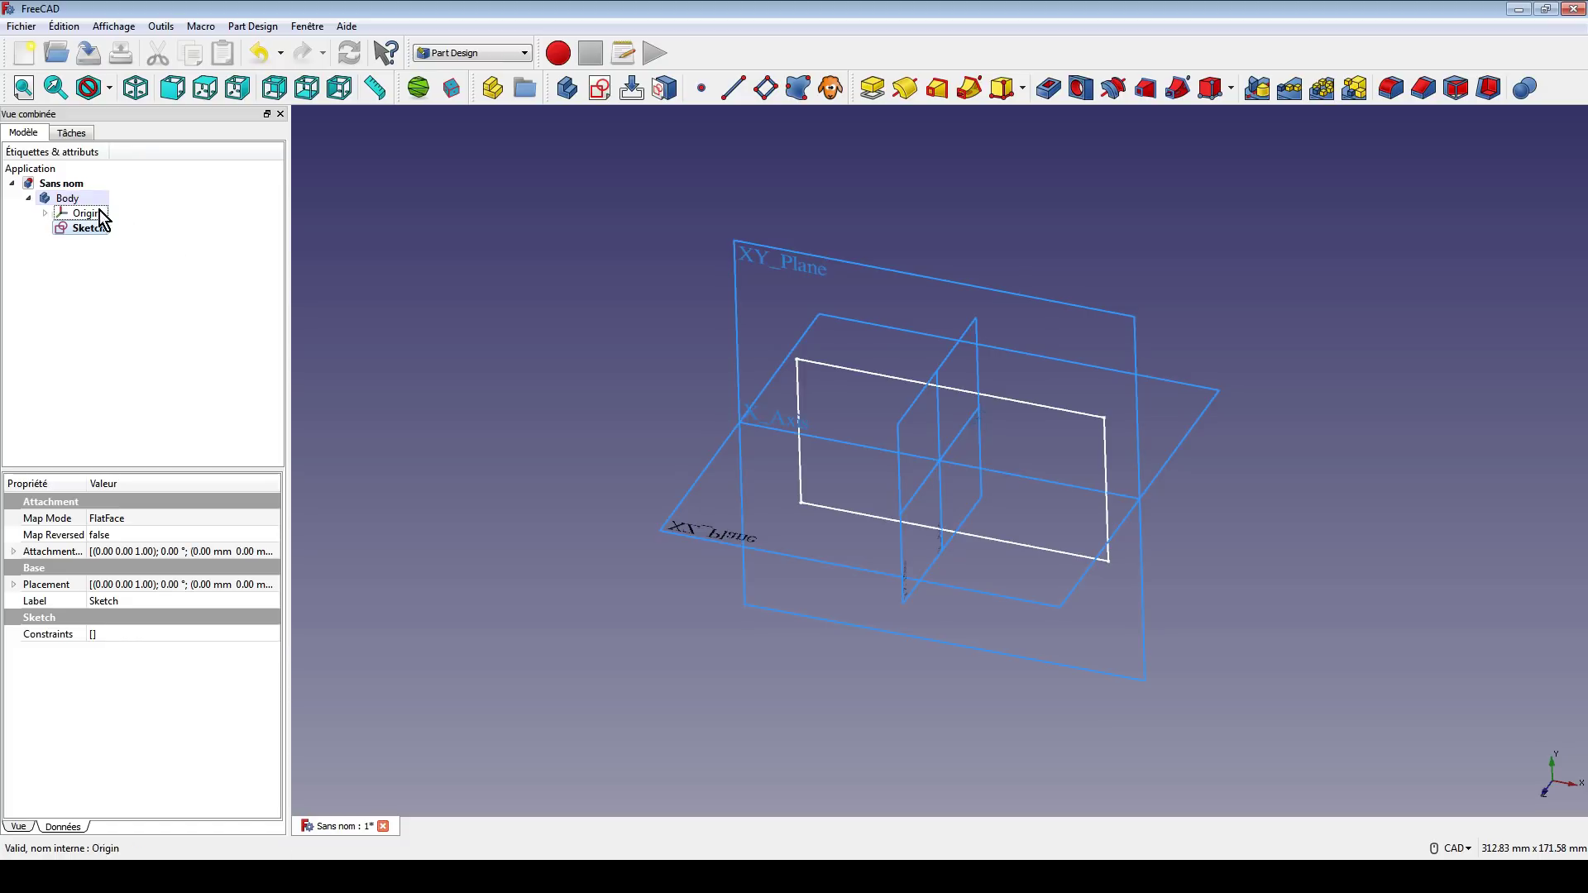
{"action": "left_click", "coordinate": [79, 215]}
{"action": "key", "text": "space"}
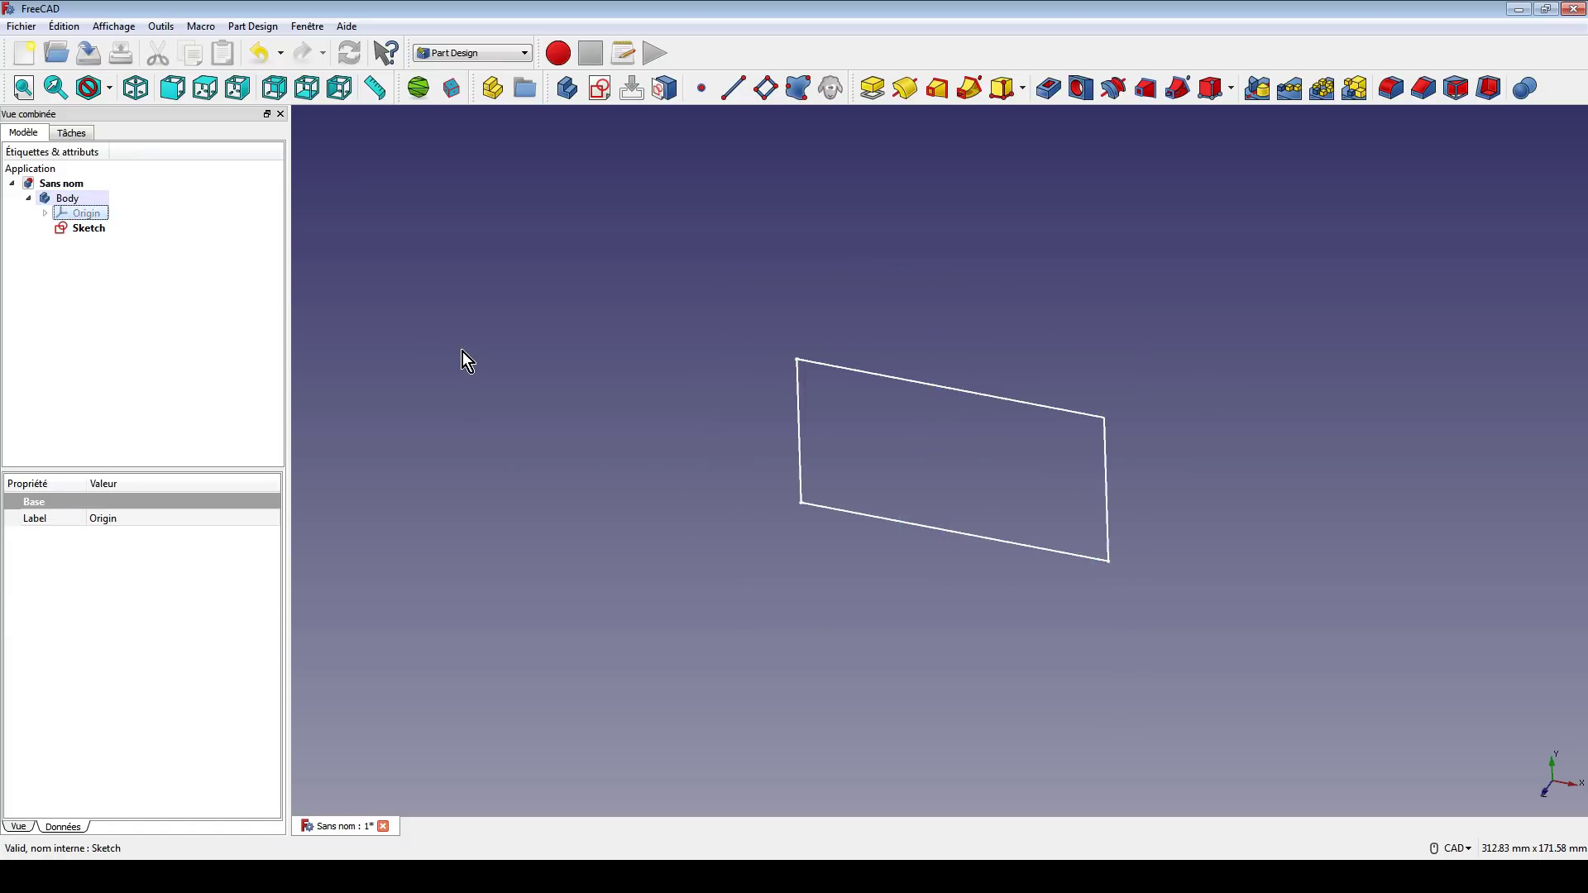
Pad the rectangle sketch to a length of 10 mm
{"action": "left_click", "coordinate": [92, 268]}
{"action": "left_click", "coordinate": [87, 230]}
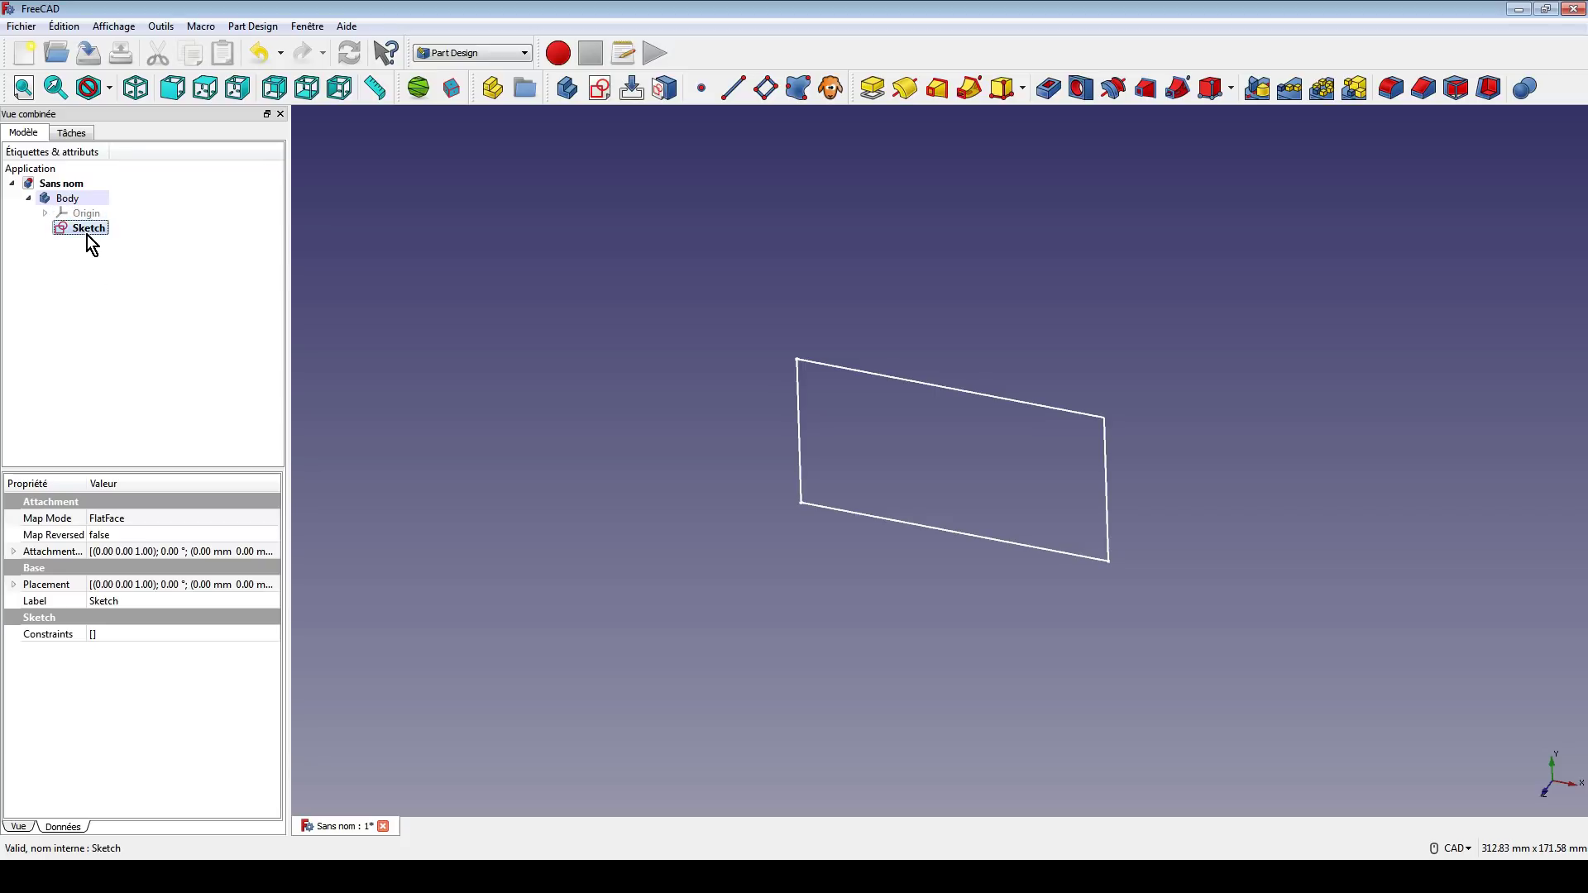
{"action": "left_click", "coordinate": [872, 88]}
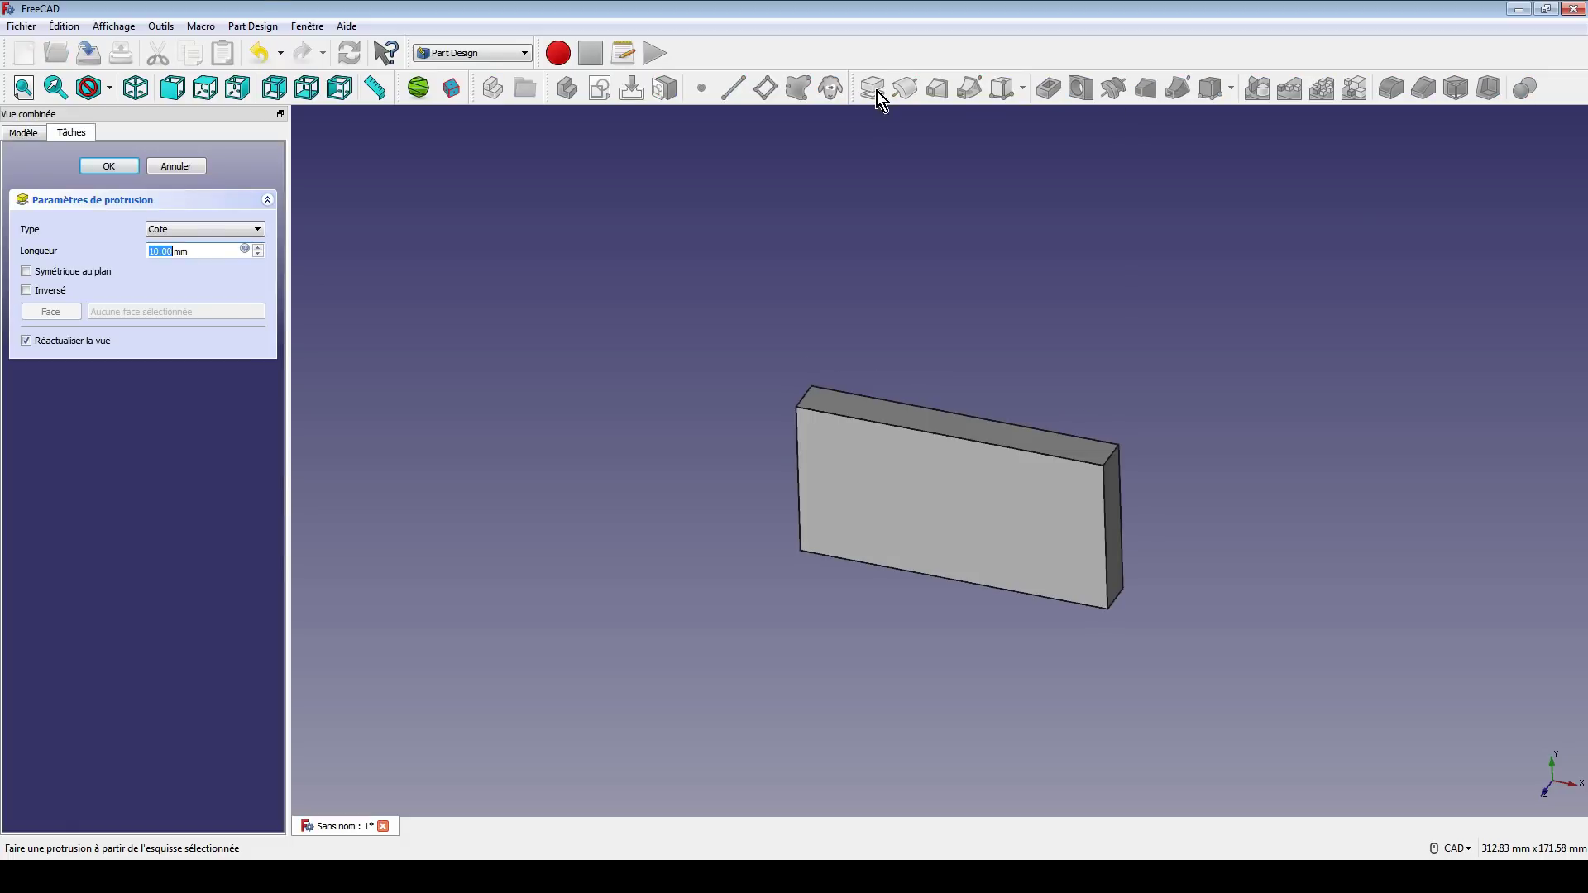
{"action": "left_click", "coordinate": [108, 166]}
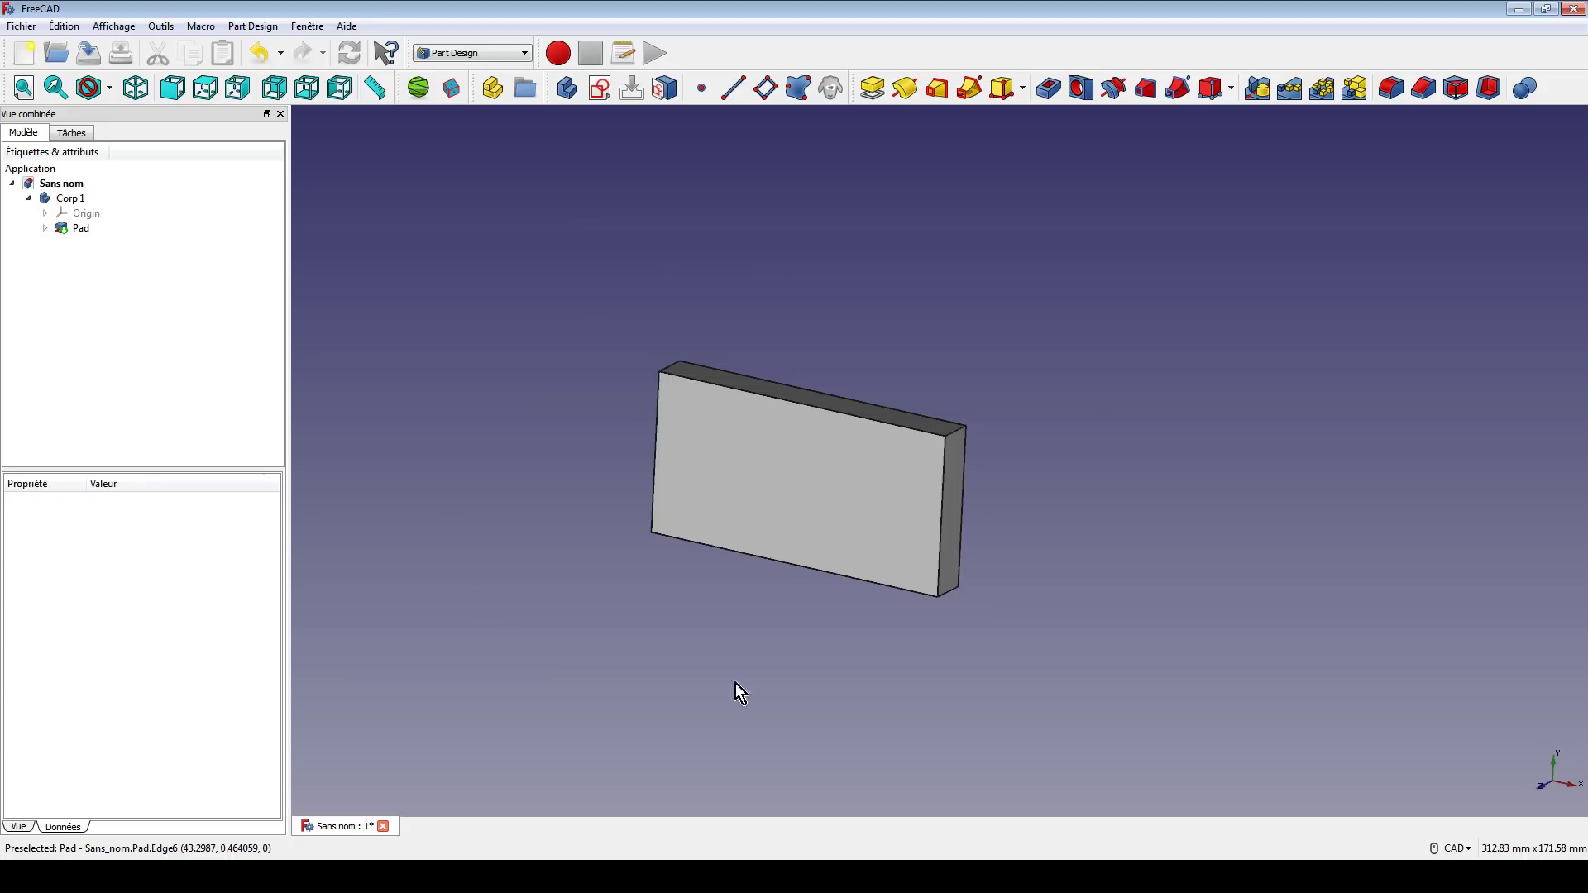
Add a second Part Design body to the document and rename it "Corps 2"
{"action": "middle_click_drag", "start_coordinate": [808, 336], "coordinate": [764, 287]}
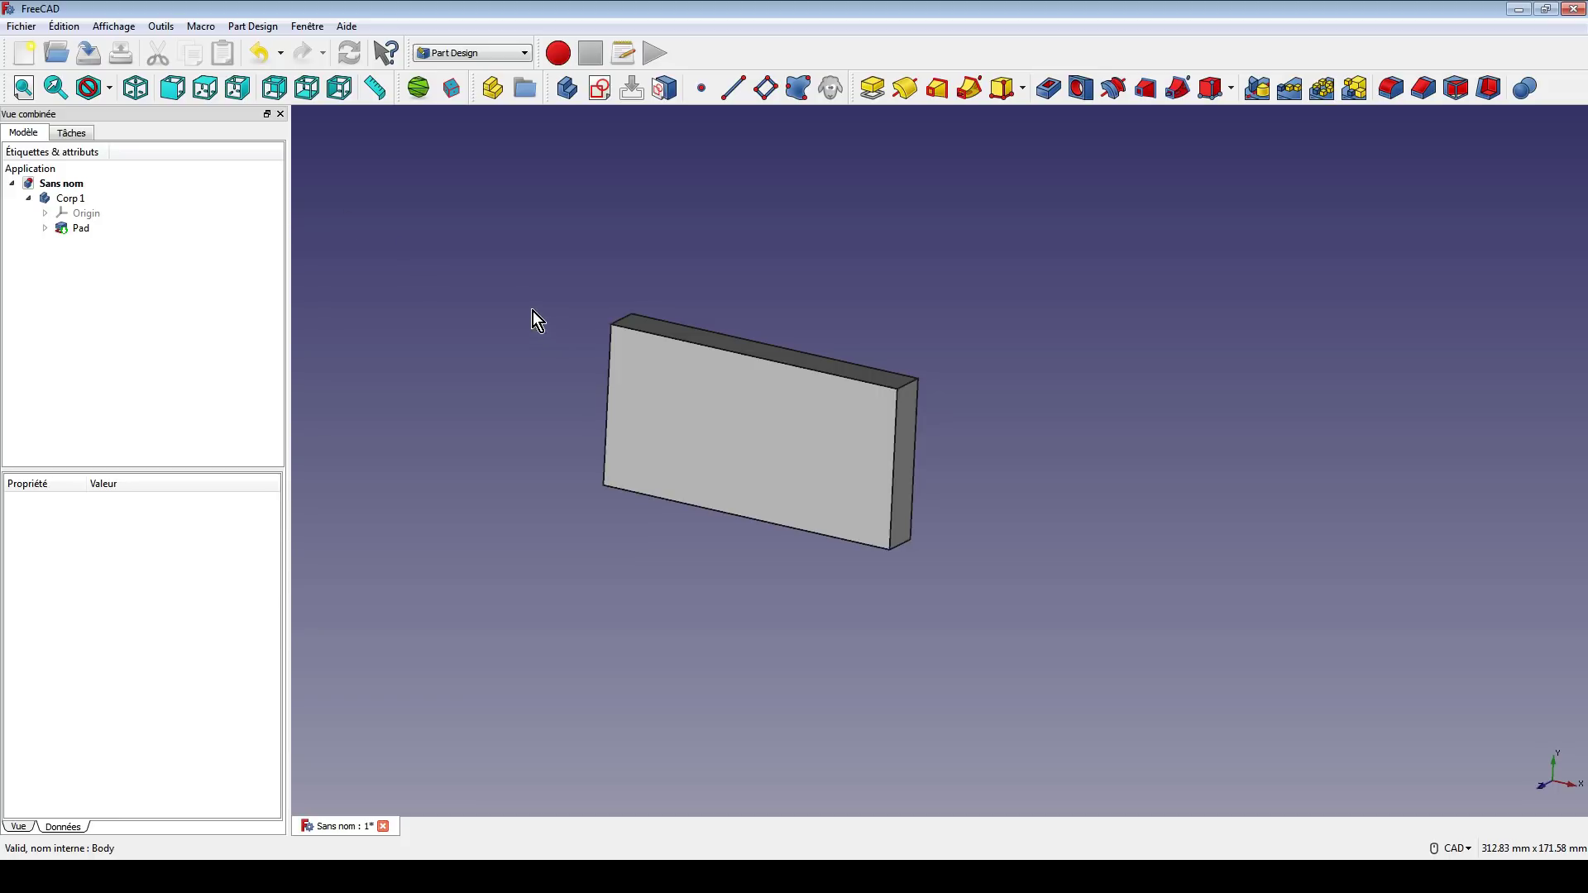
{"action": "left_click", "coordinate": [567, 88]}
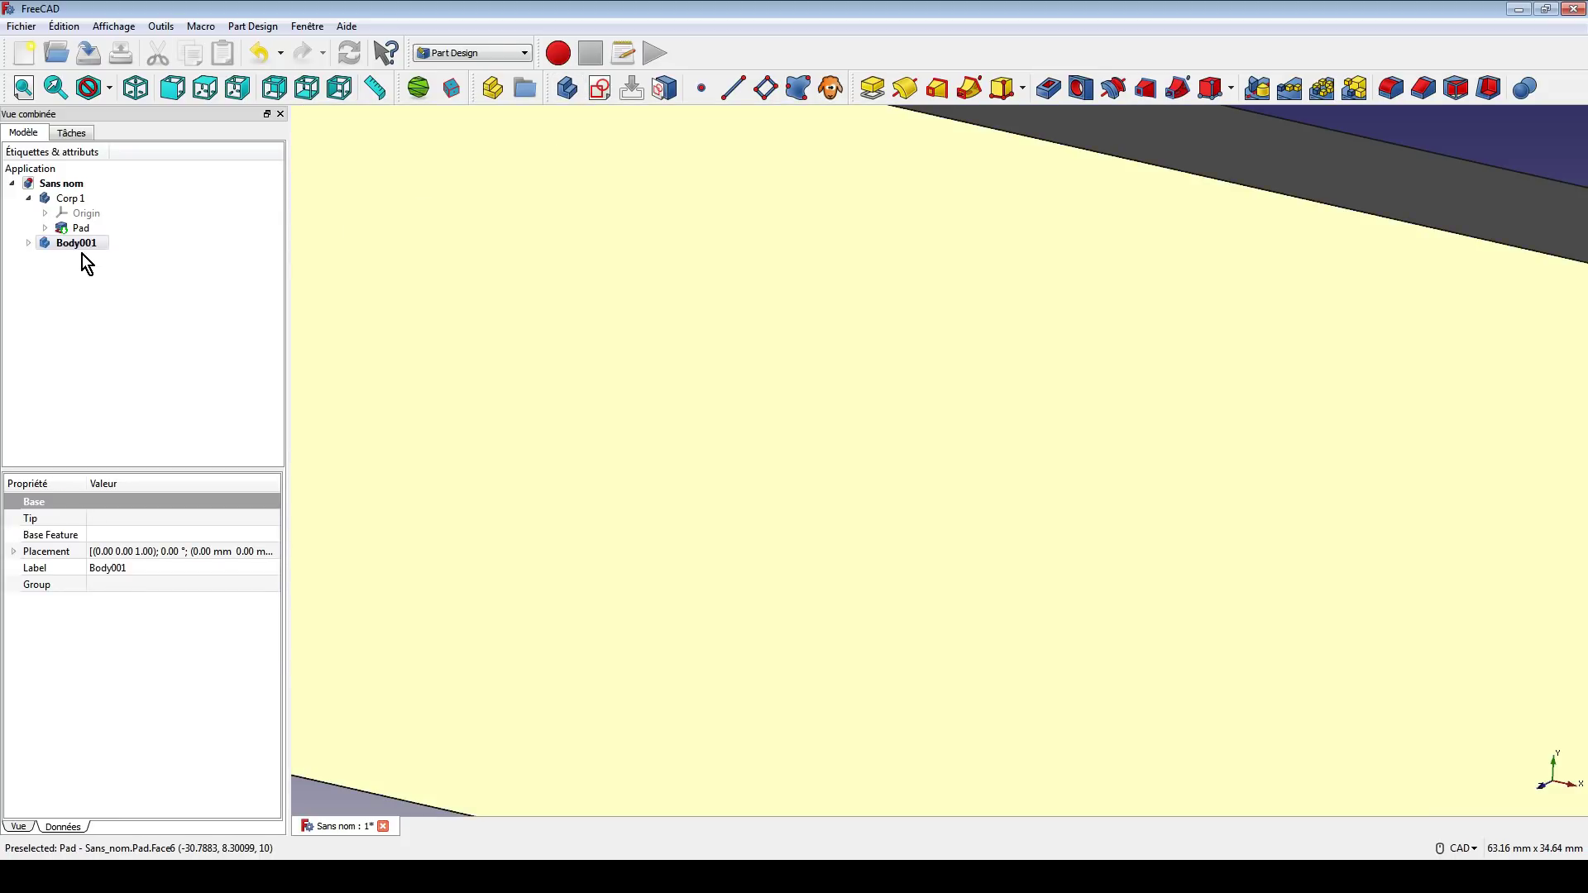
{"action": "left_click", "coordinate": [76, 246]}
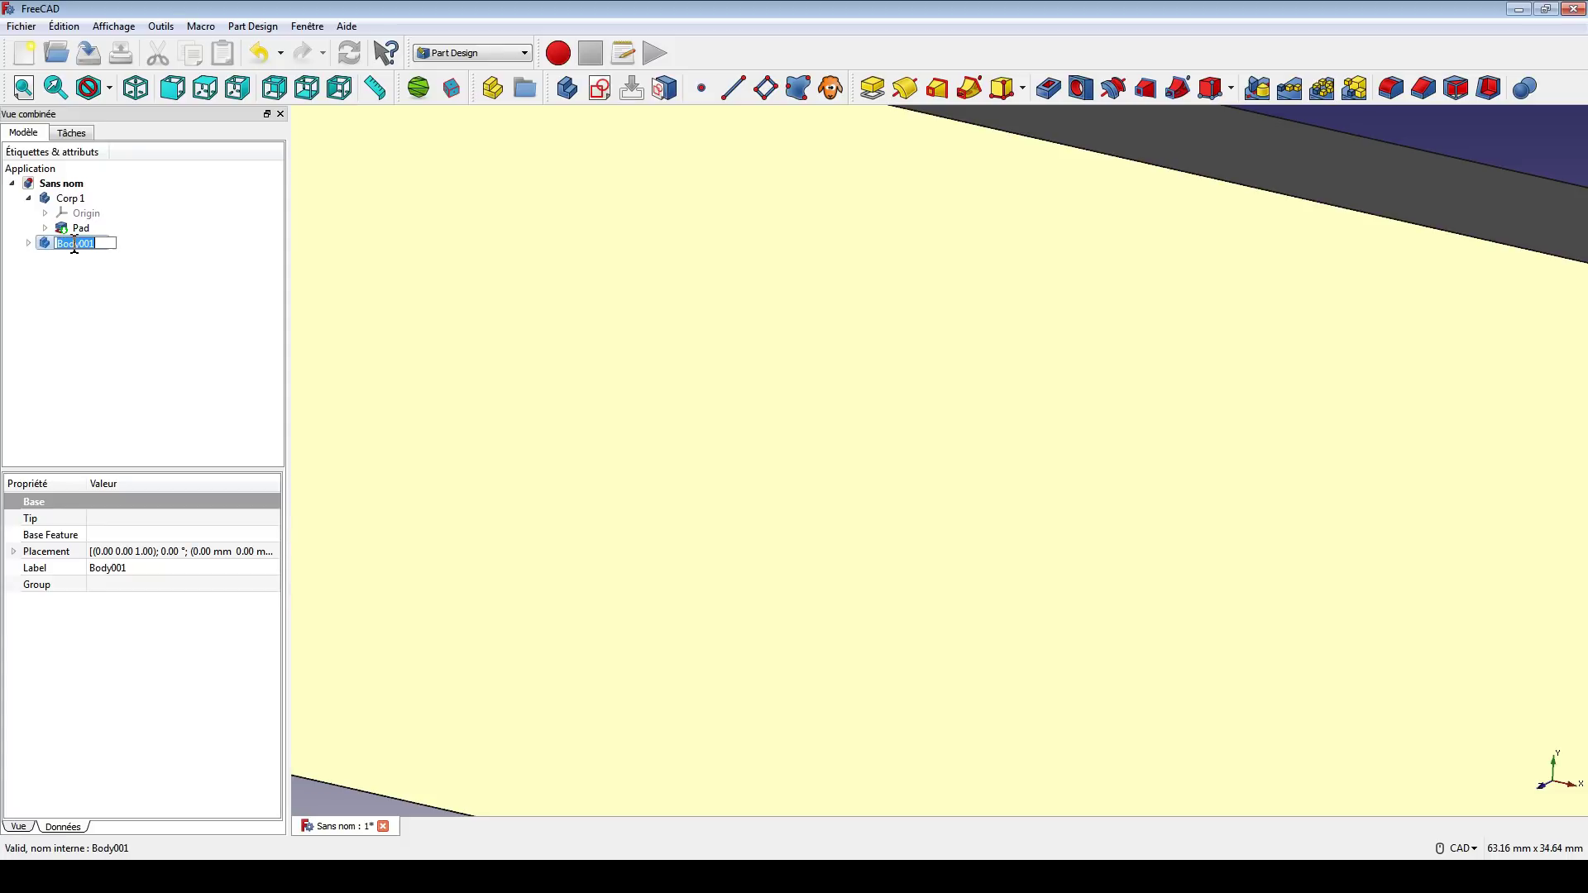
{"action": "type", "text": "Corps 2"}
{"action": "key", "text": "Return"}
{"action": "key", "text": "v"}
{"action": "key", "text": "f"}
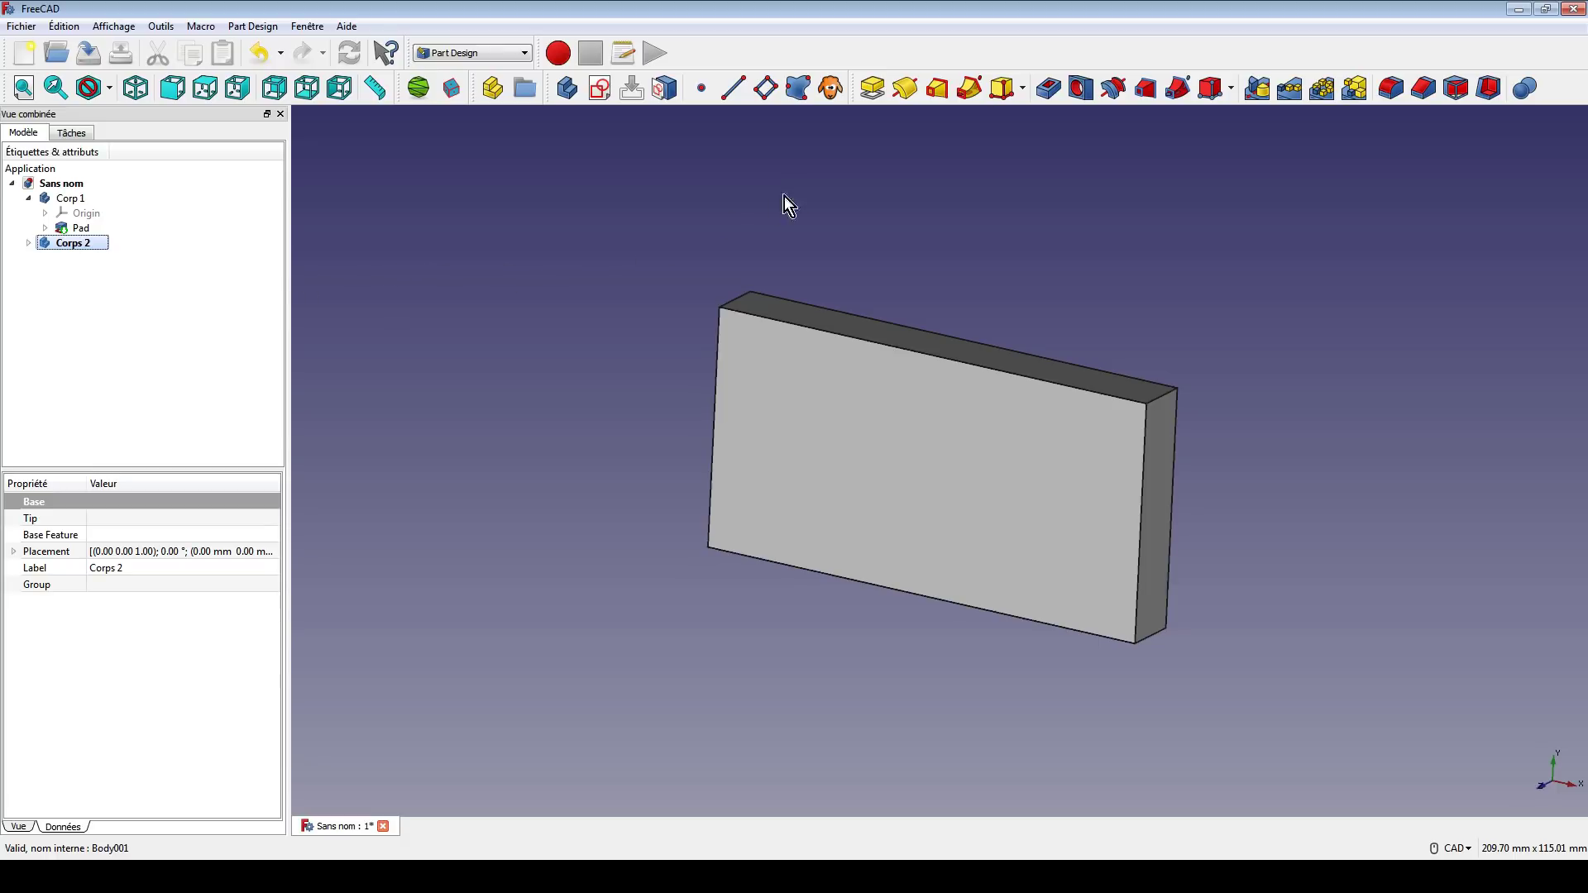
Add an additive cylinder with a 15 mm radius and 15 mm height to Corps 2
{"action": "left_click", "coordinate": [1025, 89]}
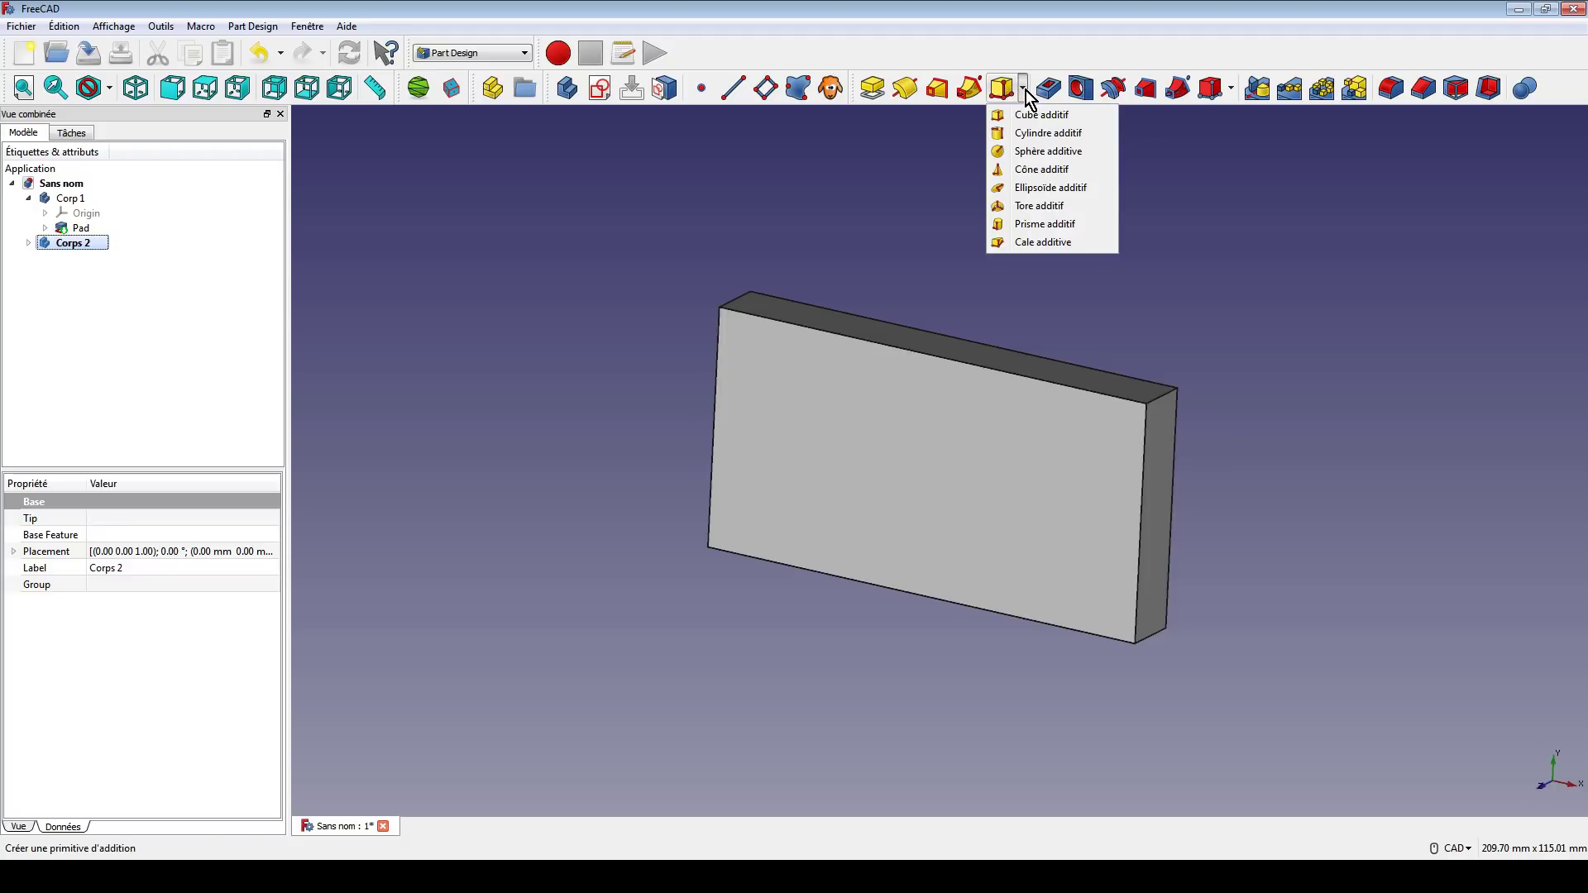
{"action": "left_click", "coordinate": [1055, 146]}
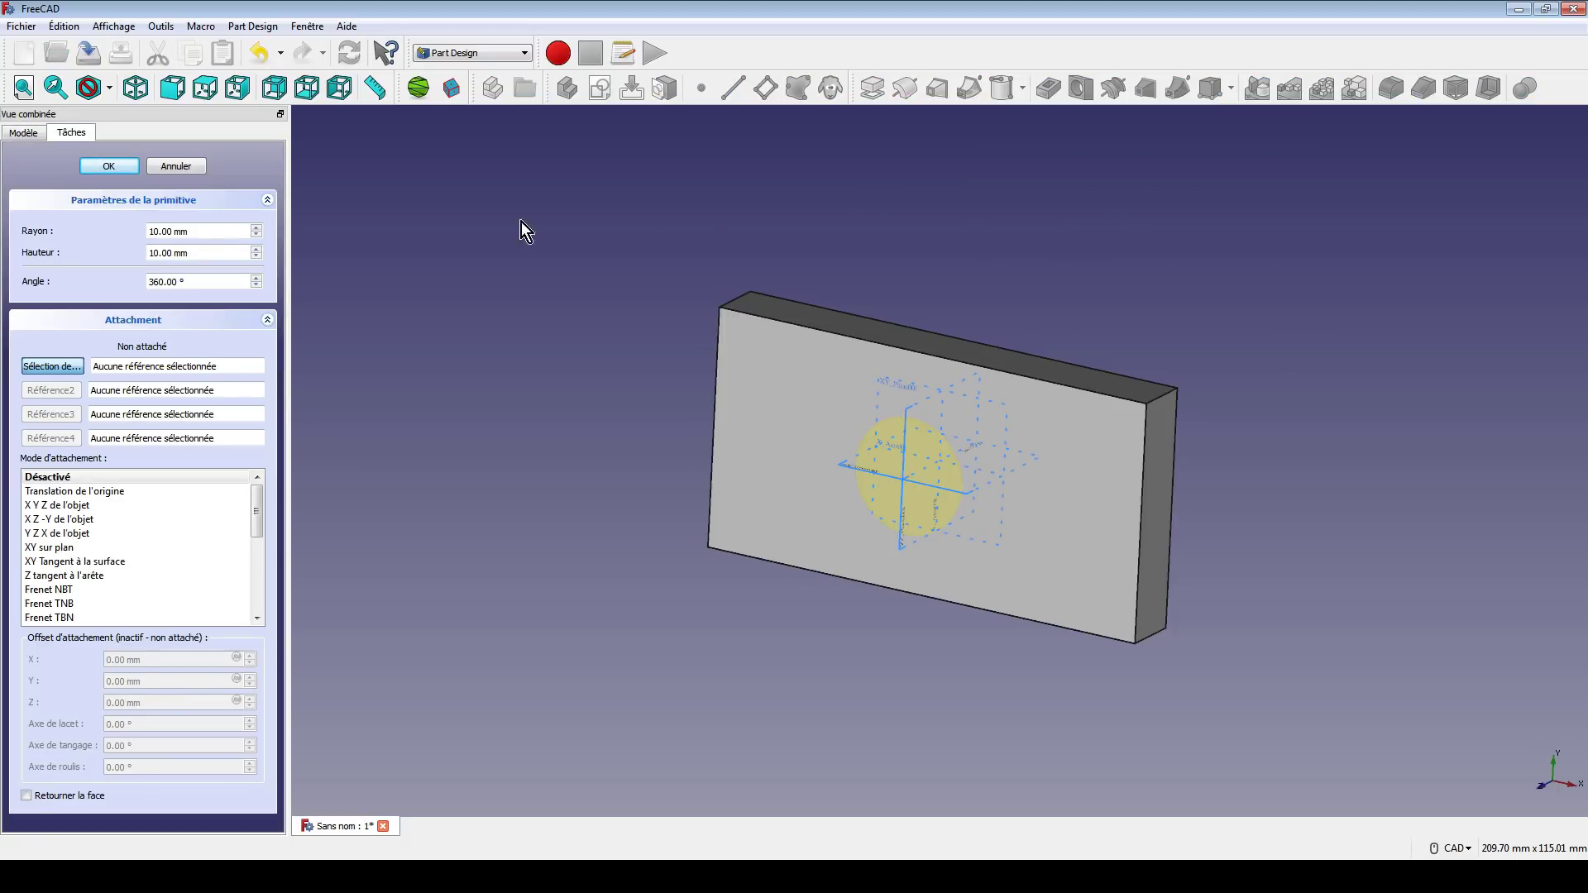
{"action": "left_click_drag", "start_coordinate": [223, 232], "coordinate": [130, 240]}
{"action": "type", "text": "15"}
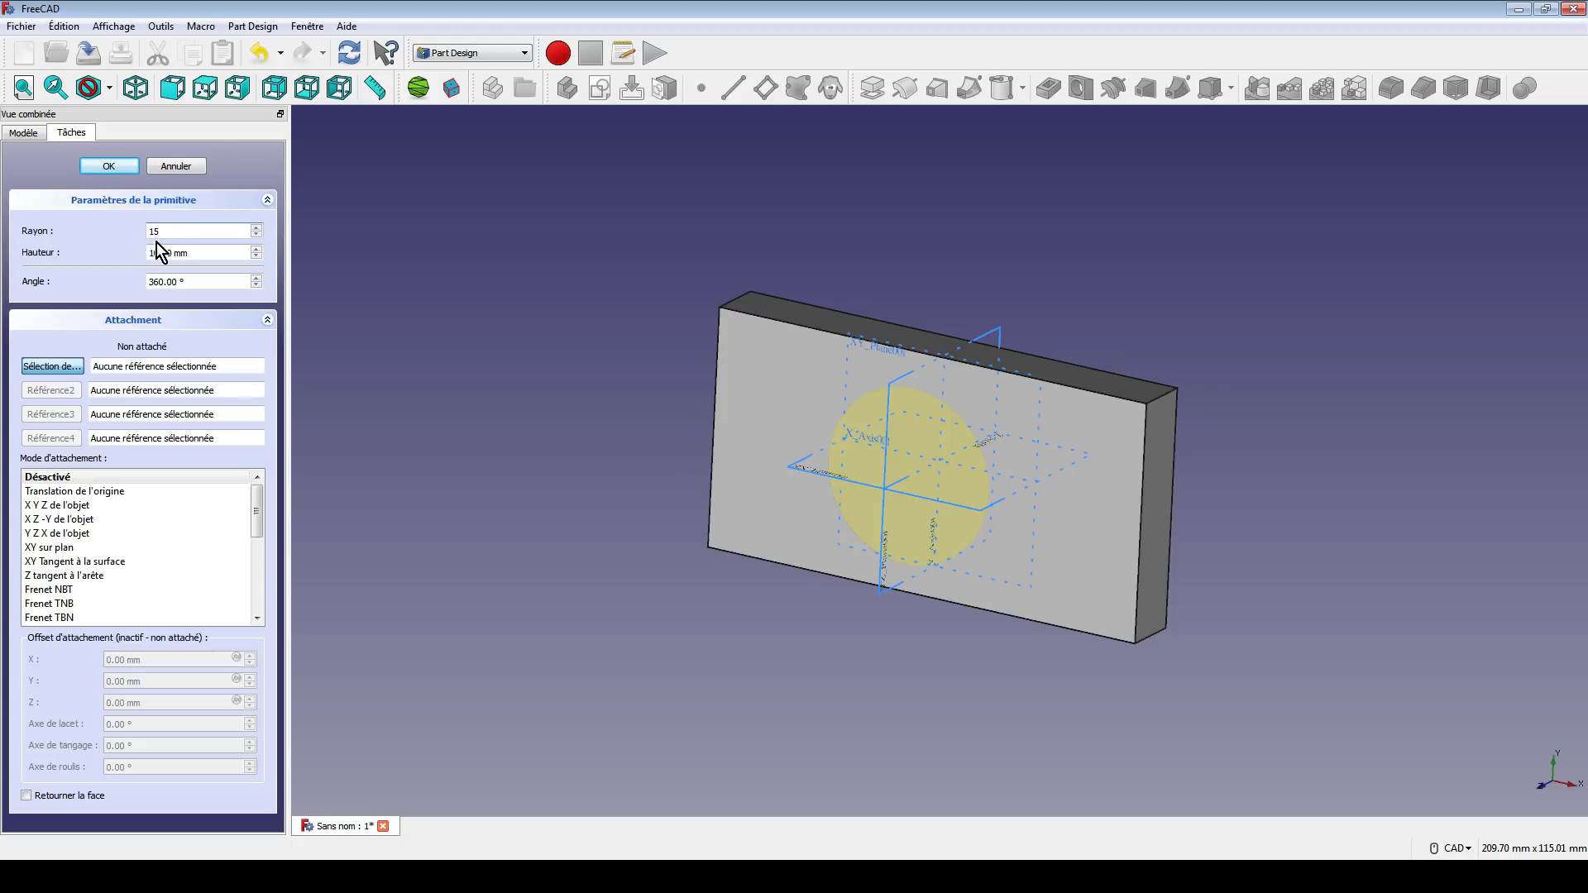
{"action": "left_click_drag", "start_coordinate": [207, 252], "coordinate": [99, 246]}
{"action": "type", "text": "15"}
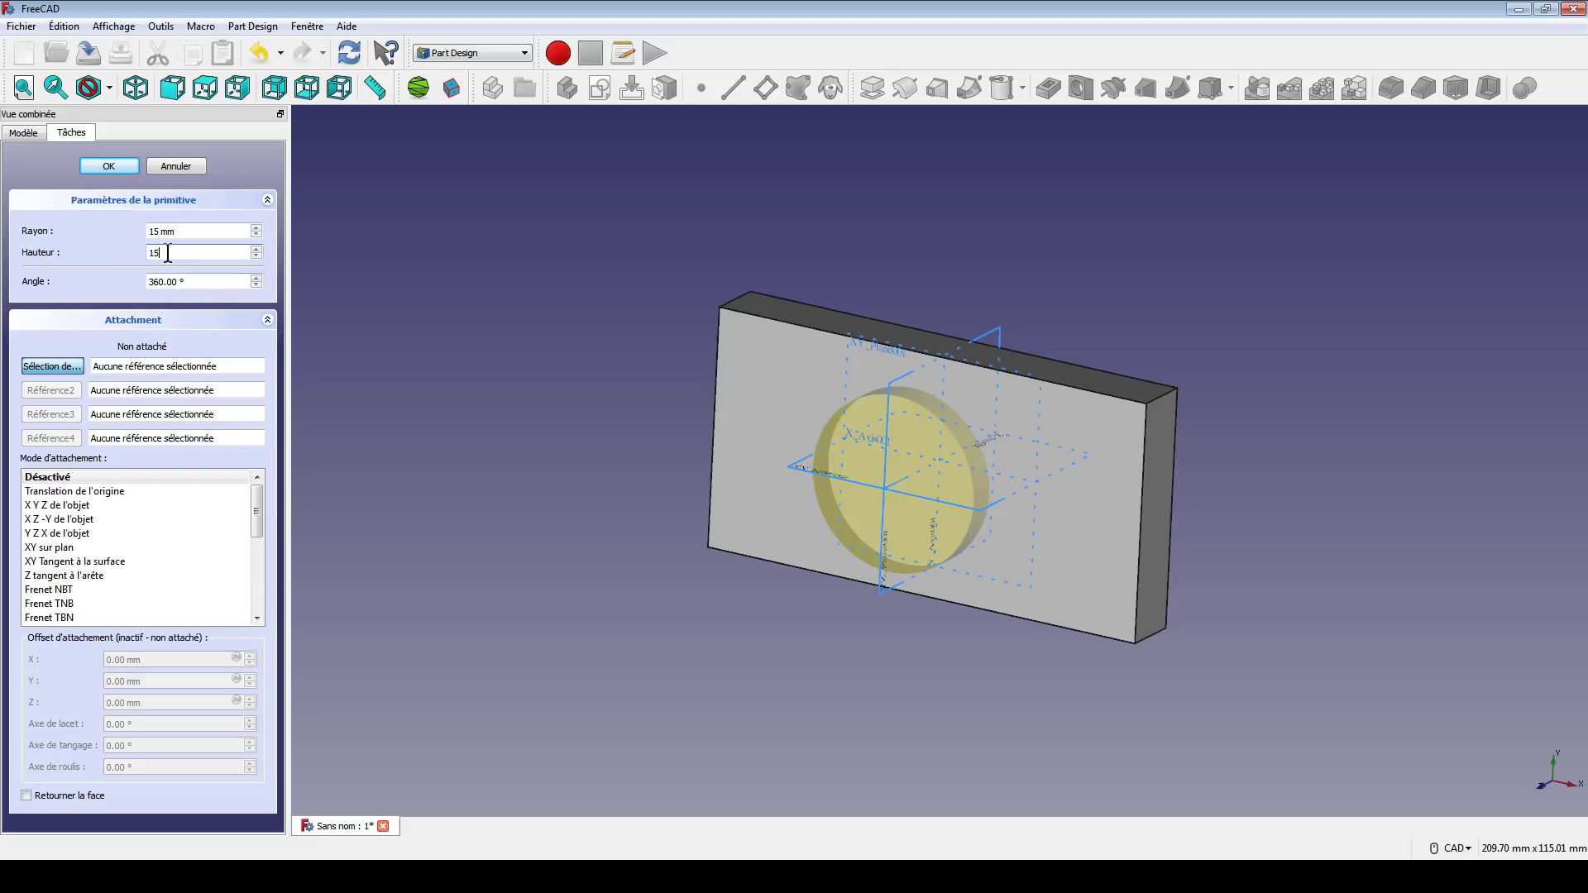
{"action": "left_click", "coordinate": [111, 168]}
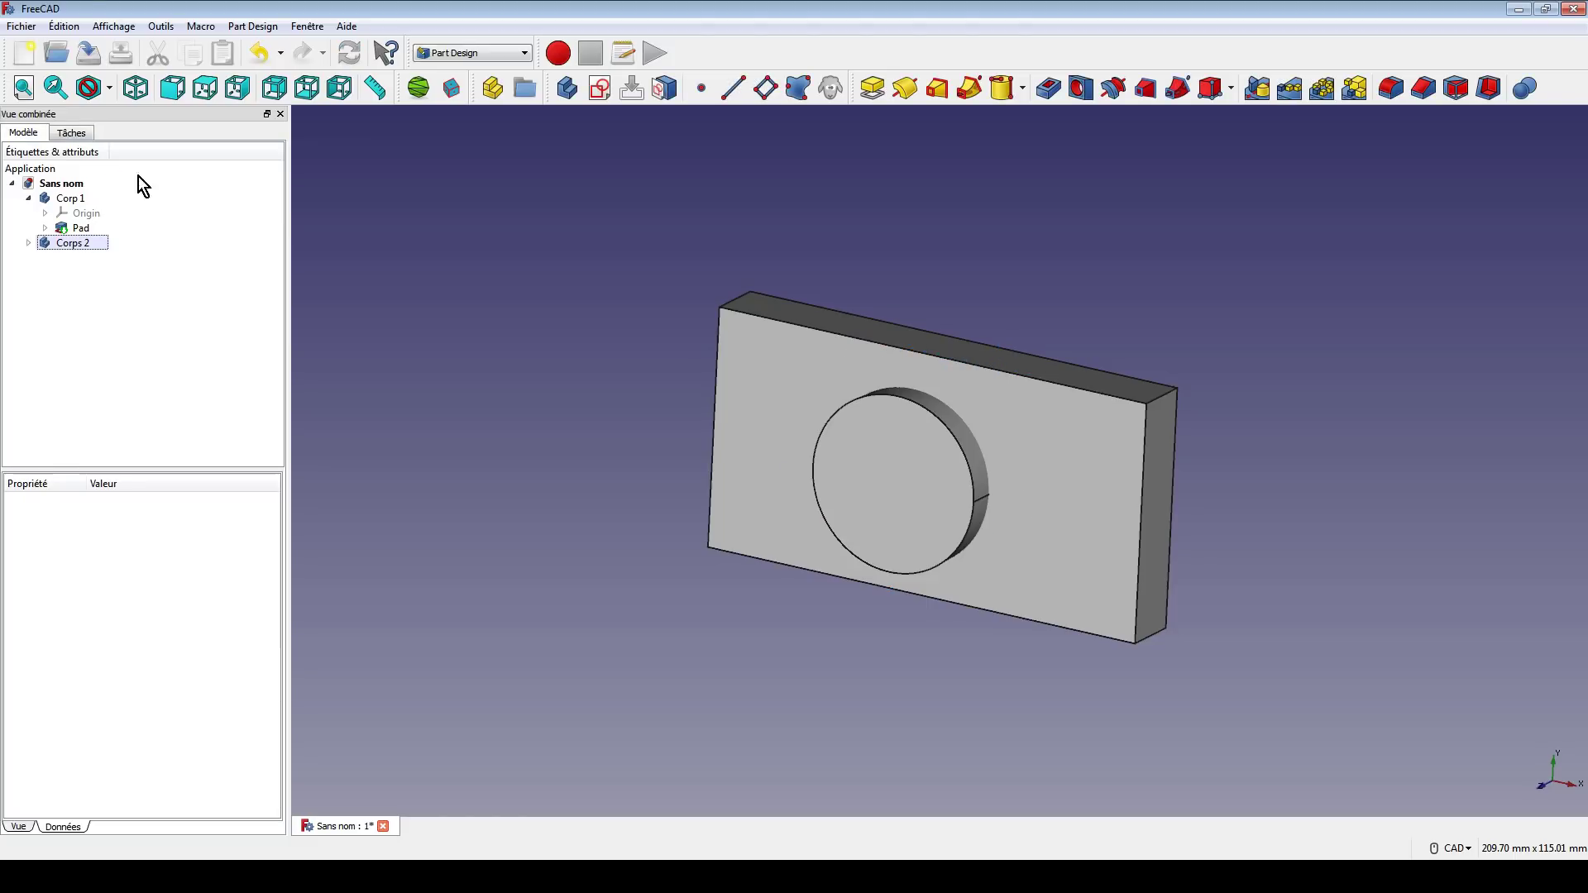
Move the Corps 2 body beside the plate by setting its X placement position to 80 mm
{"action": "middle_click_drag", "start_coordinate": [563, 269], "coordinate": [546, 319]}
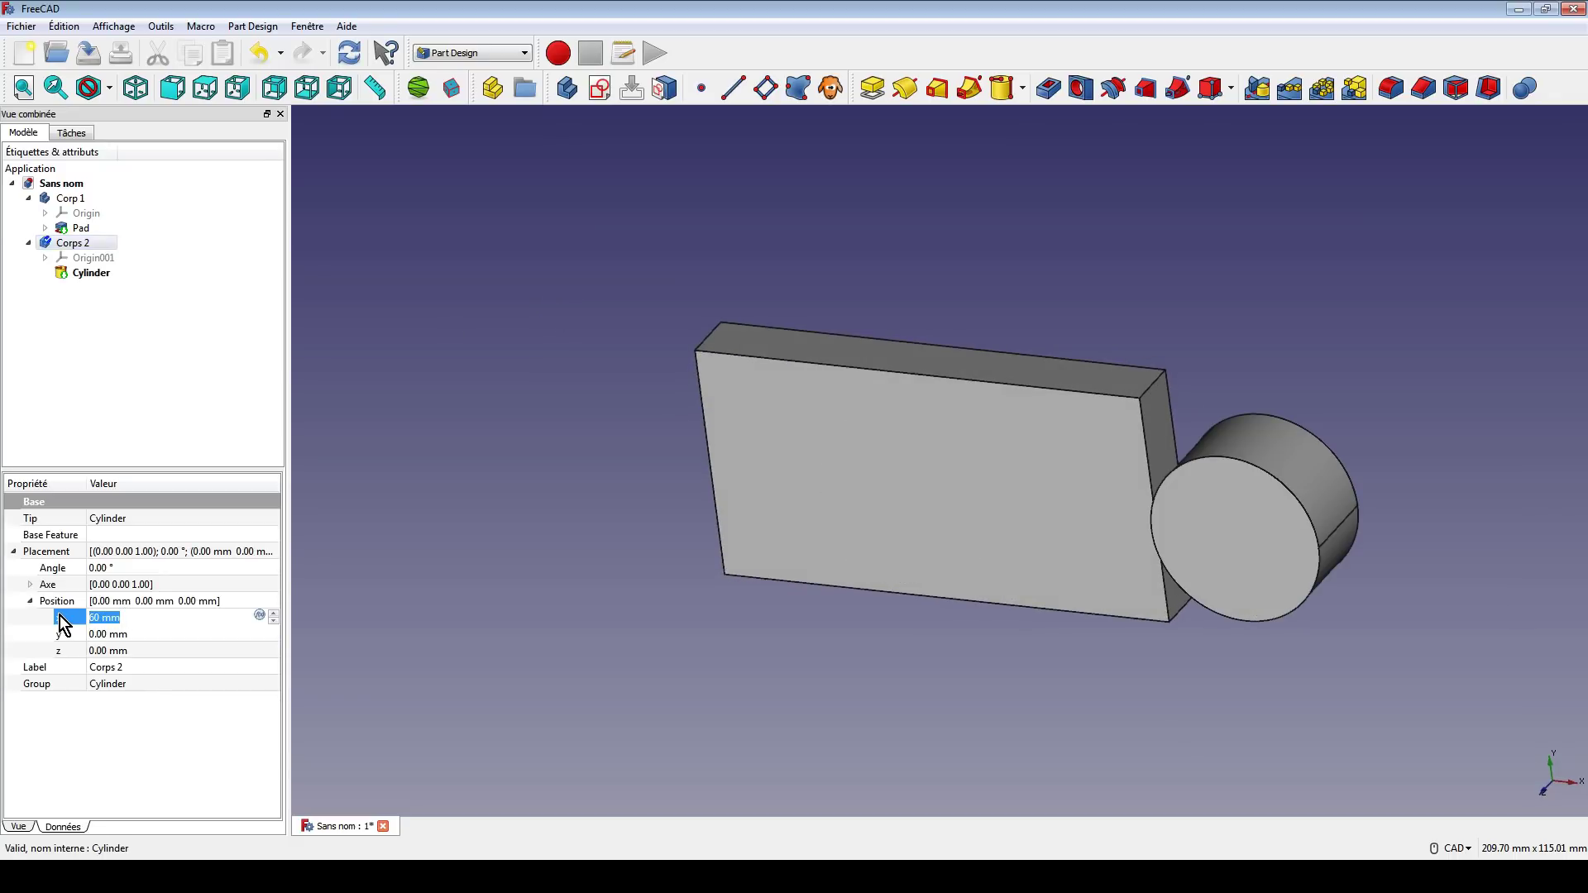
{"action": "type", "text": "80"}
{"action": "key", "text": "Return"}
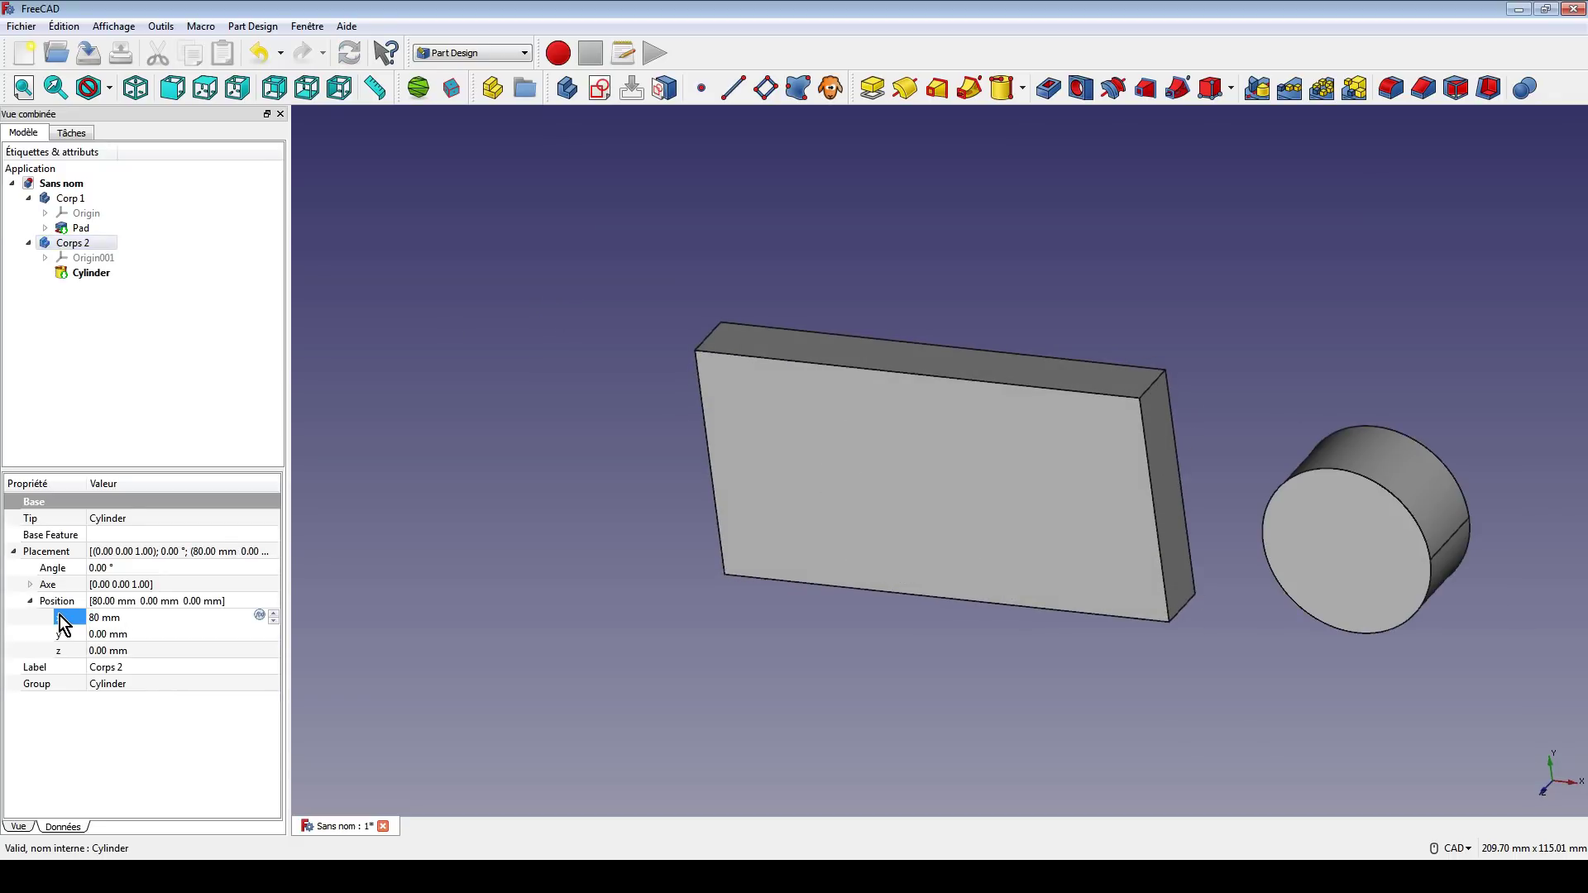
{"action": "middle_click_drag", "start_coordinate": [584, 494], "coordinate": [513, 478]}
{"action": "left_click", "coordinate": [508, 472]}
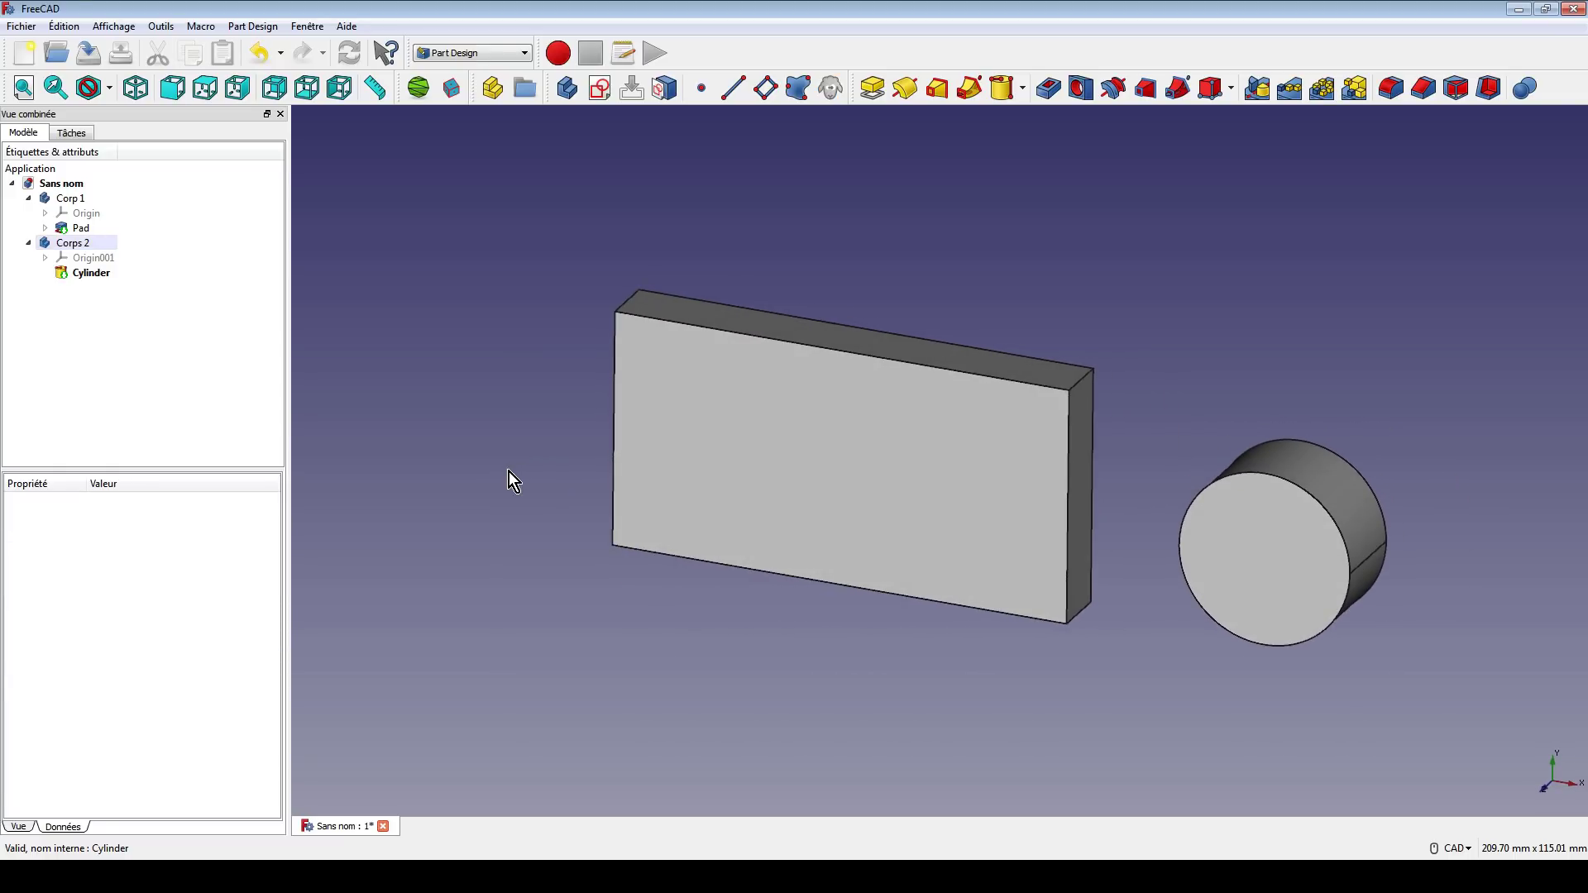
Hide the Corps 2 body and show it again
{"action": "left_click", "coordinate": [106, 257]}
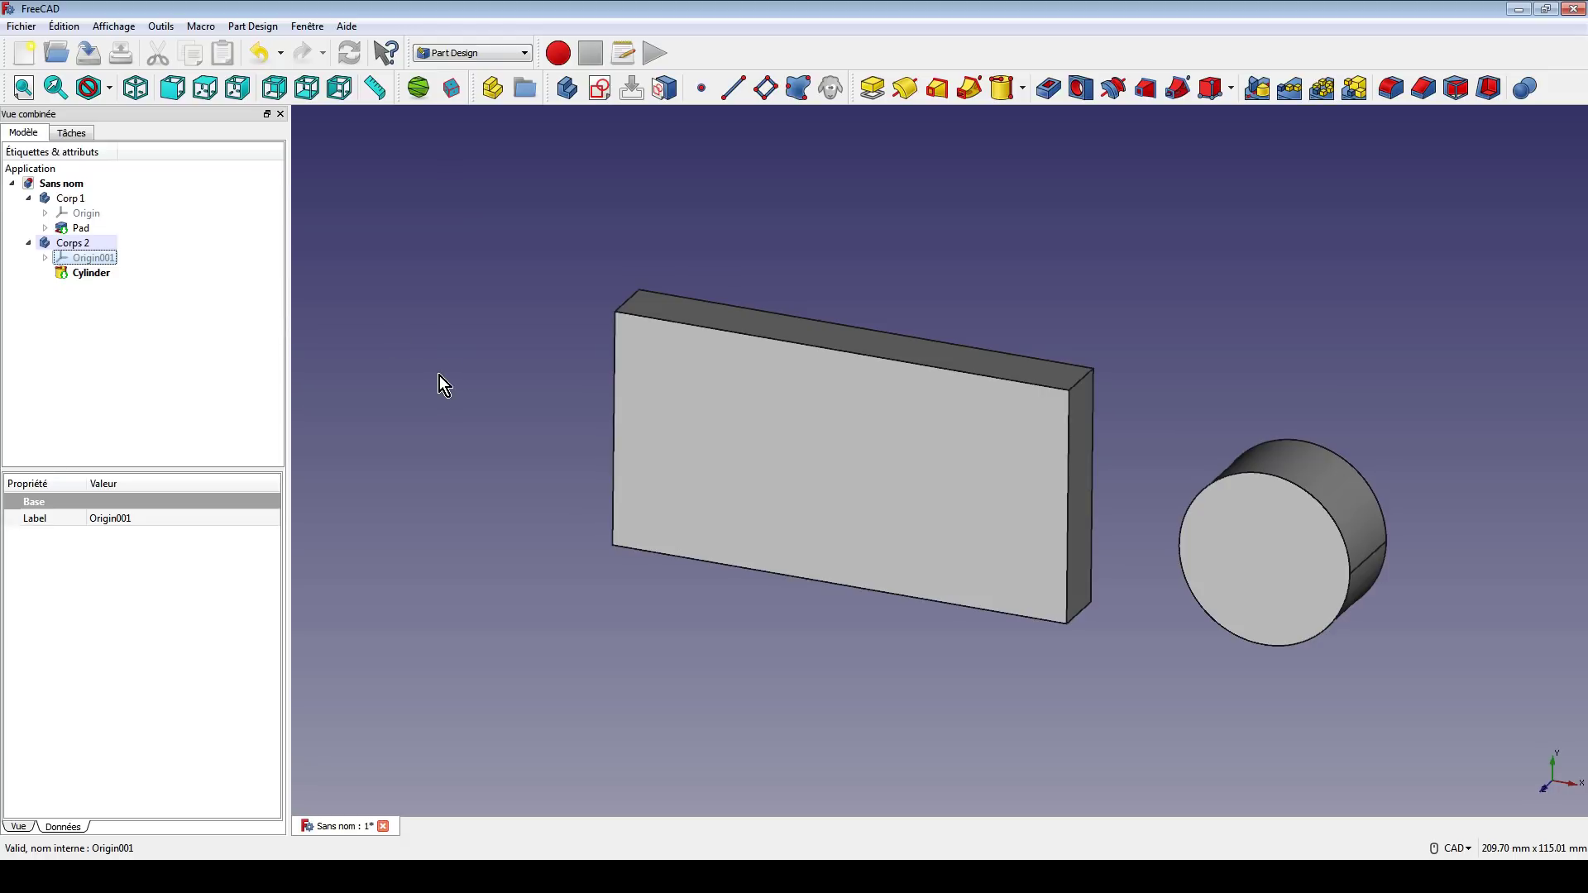
{"action": "left_click", "coordinate": [69, 199]}
{"action": "left_click", "coordinate": [678, 340], "text": "ctrl"}
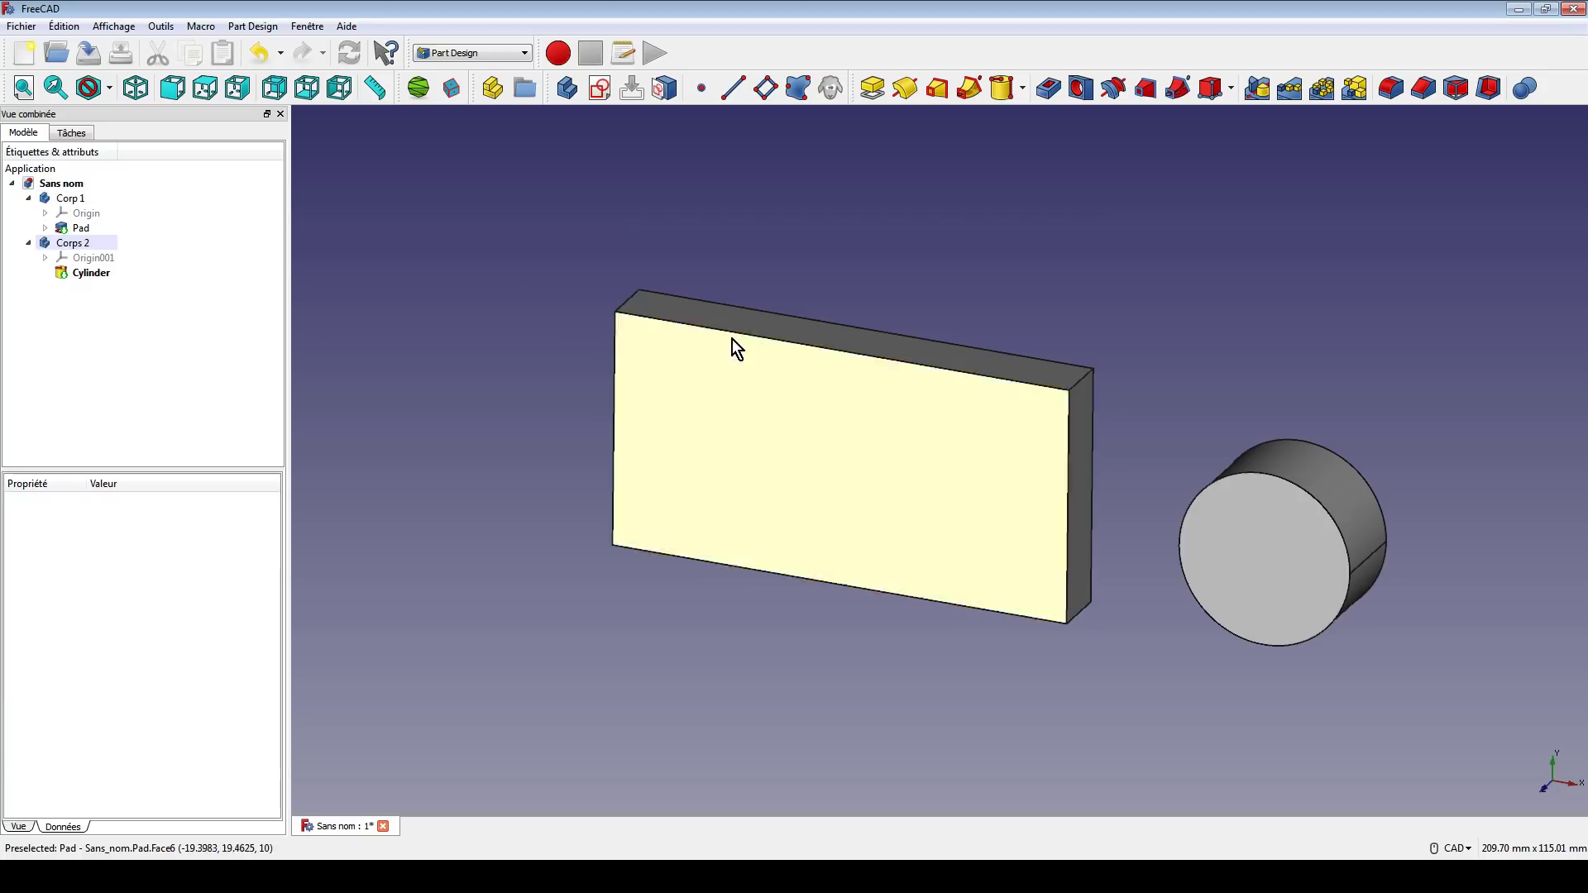
{"action": "left_click", "coordinate": [95, 245]}
{"action": "key", "text": "space"}
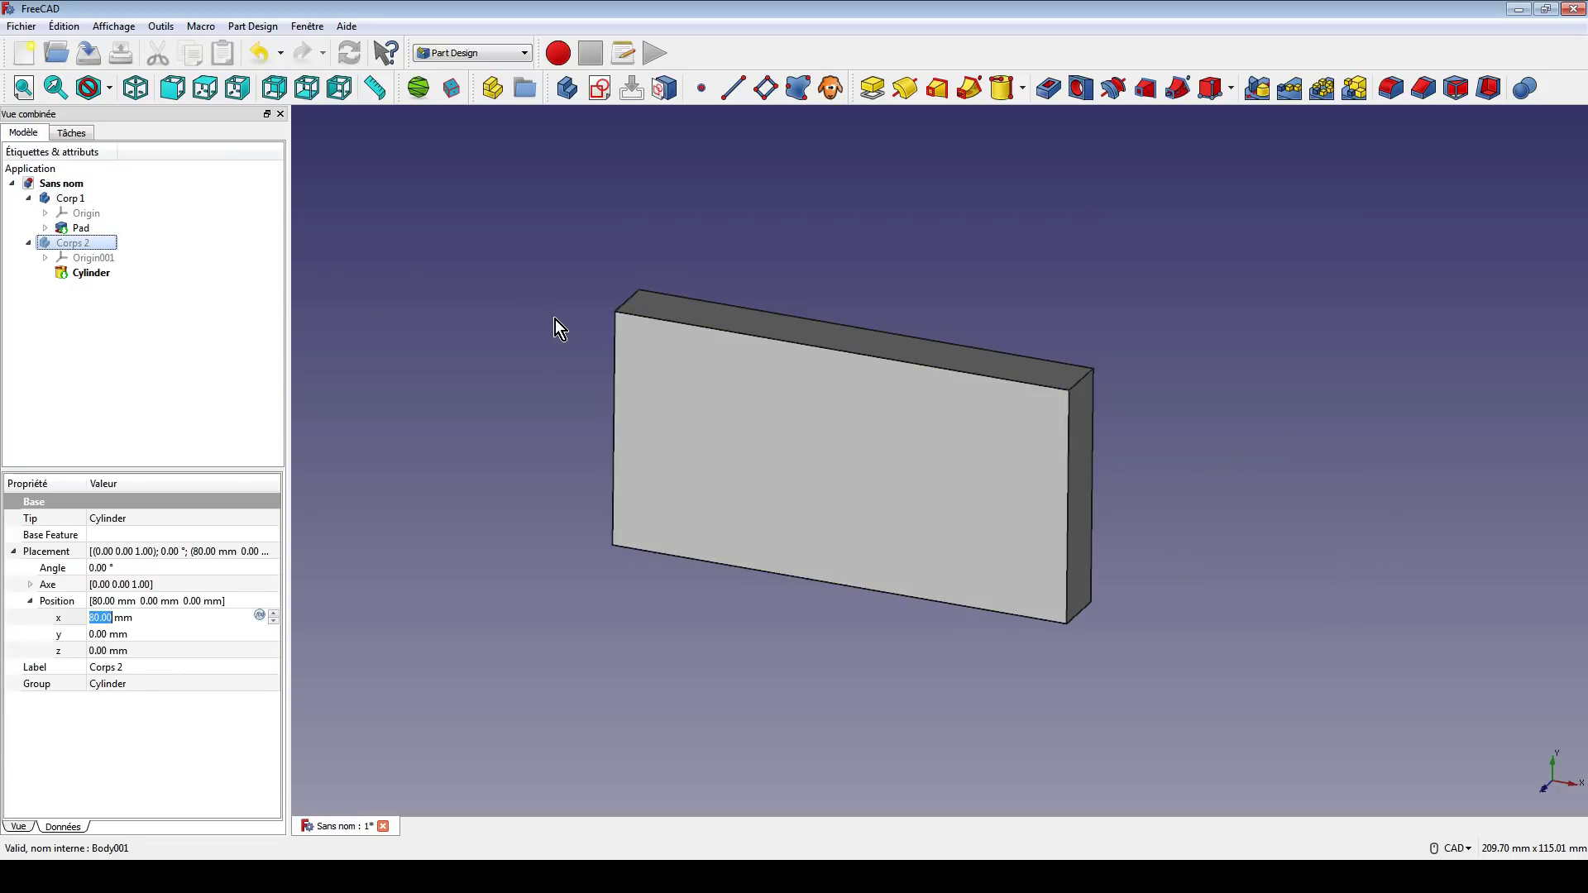
{"action": "key", "text": "space"}
{"action": "left_click", "coordinate": [469, 351]}
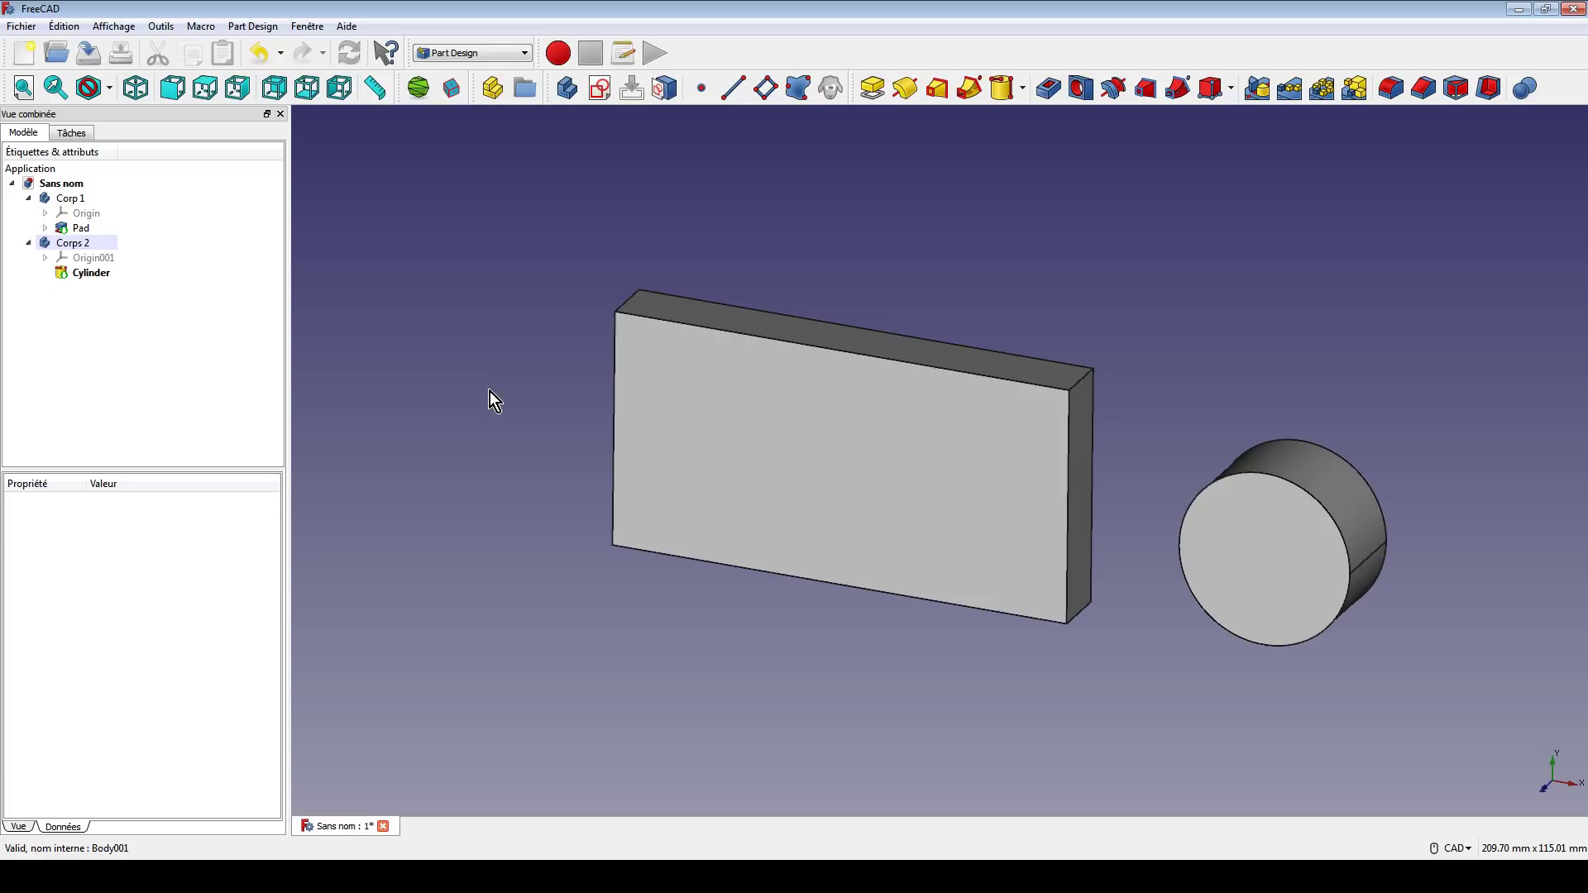
Show the origin of Corps 2, and display the origin of Corp 1 for comparison before hiding it again
{"action": "left_click", "coordinate": [96, 263]}
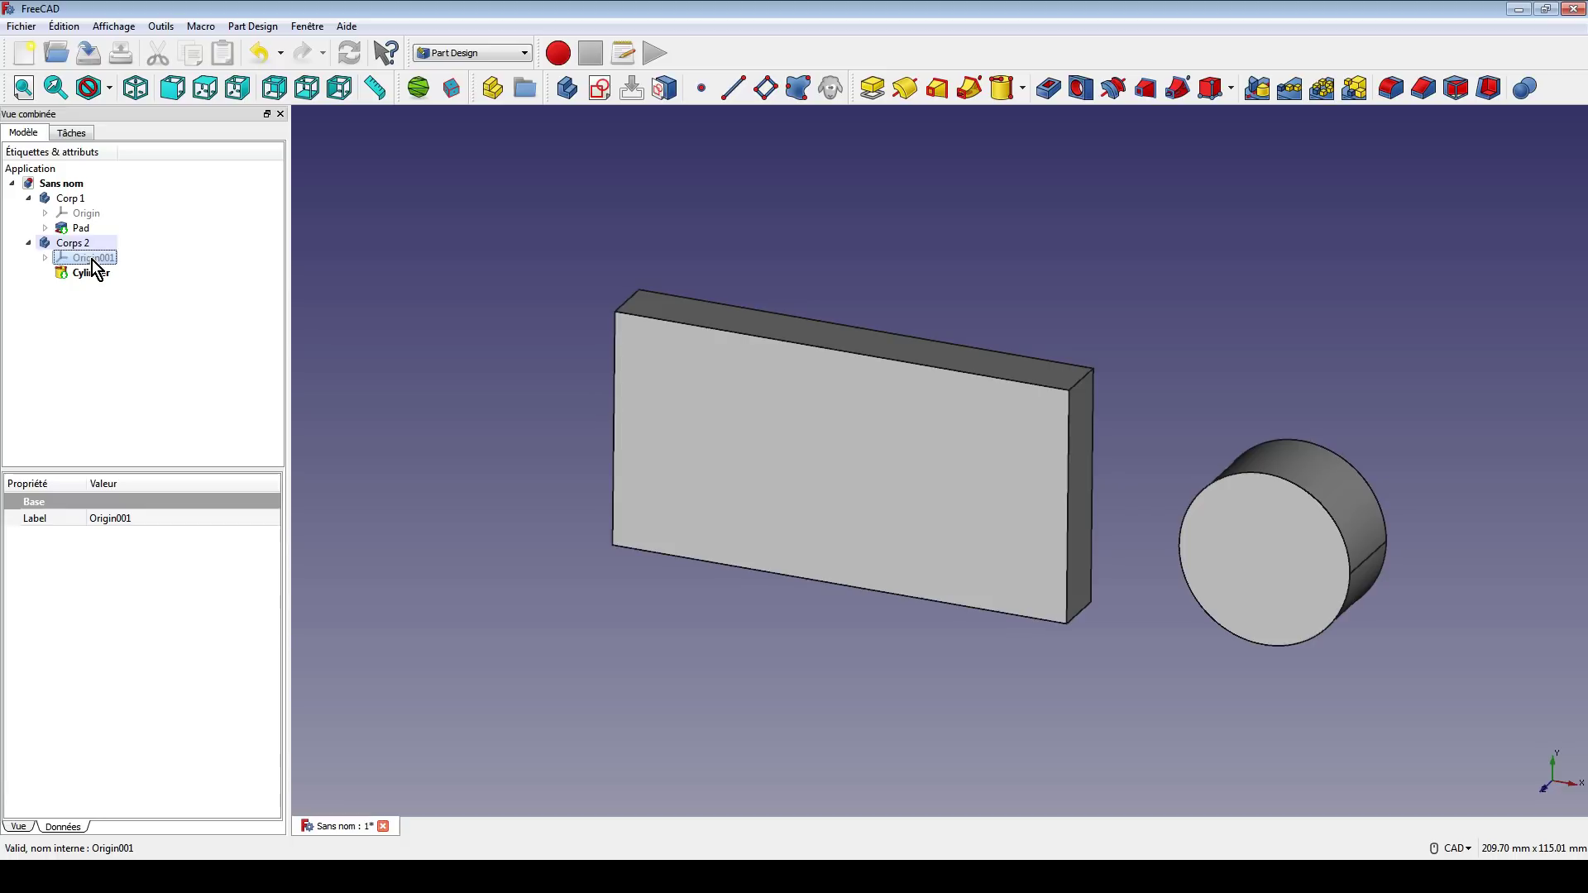
{"action": "key", "text": "space"}
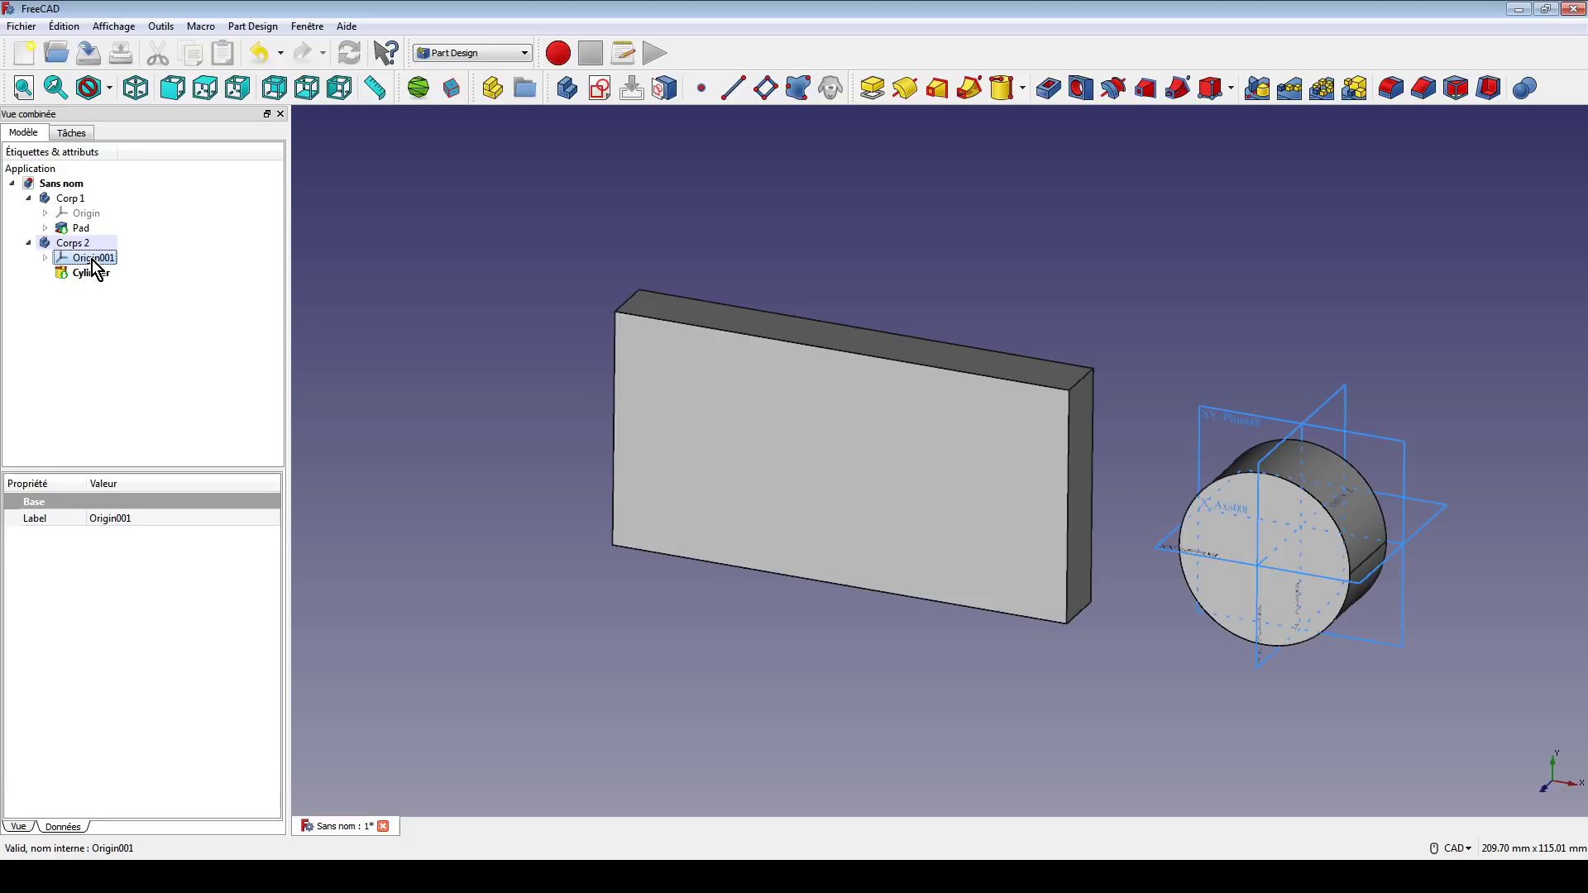
{"action": "left_click", "coordinate": [77, 215]}
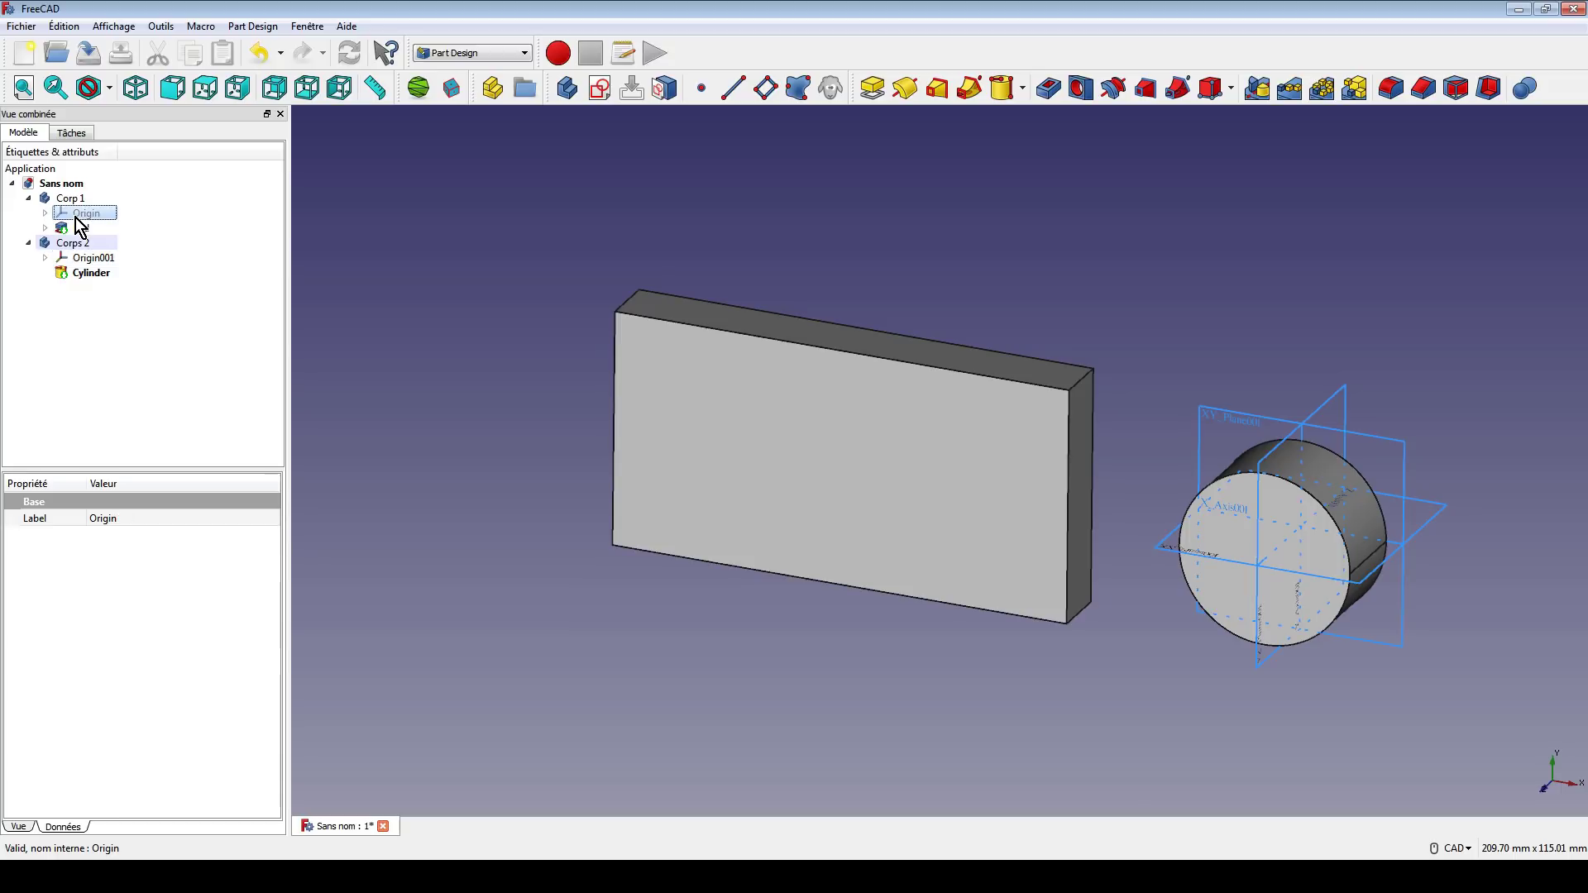
{"action": "key", "text": "space"}
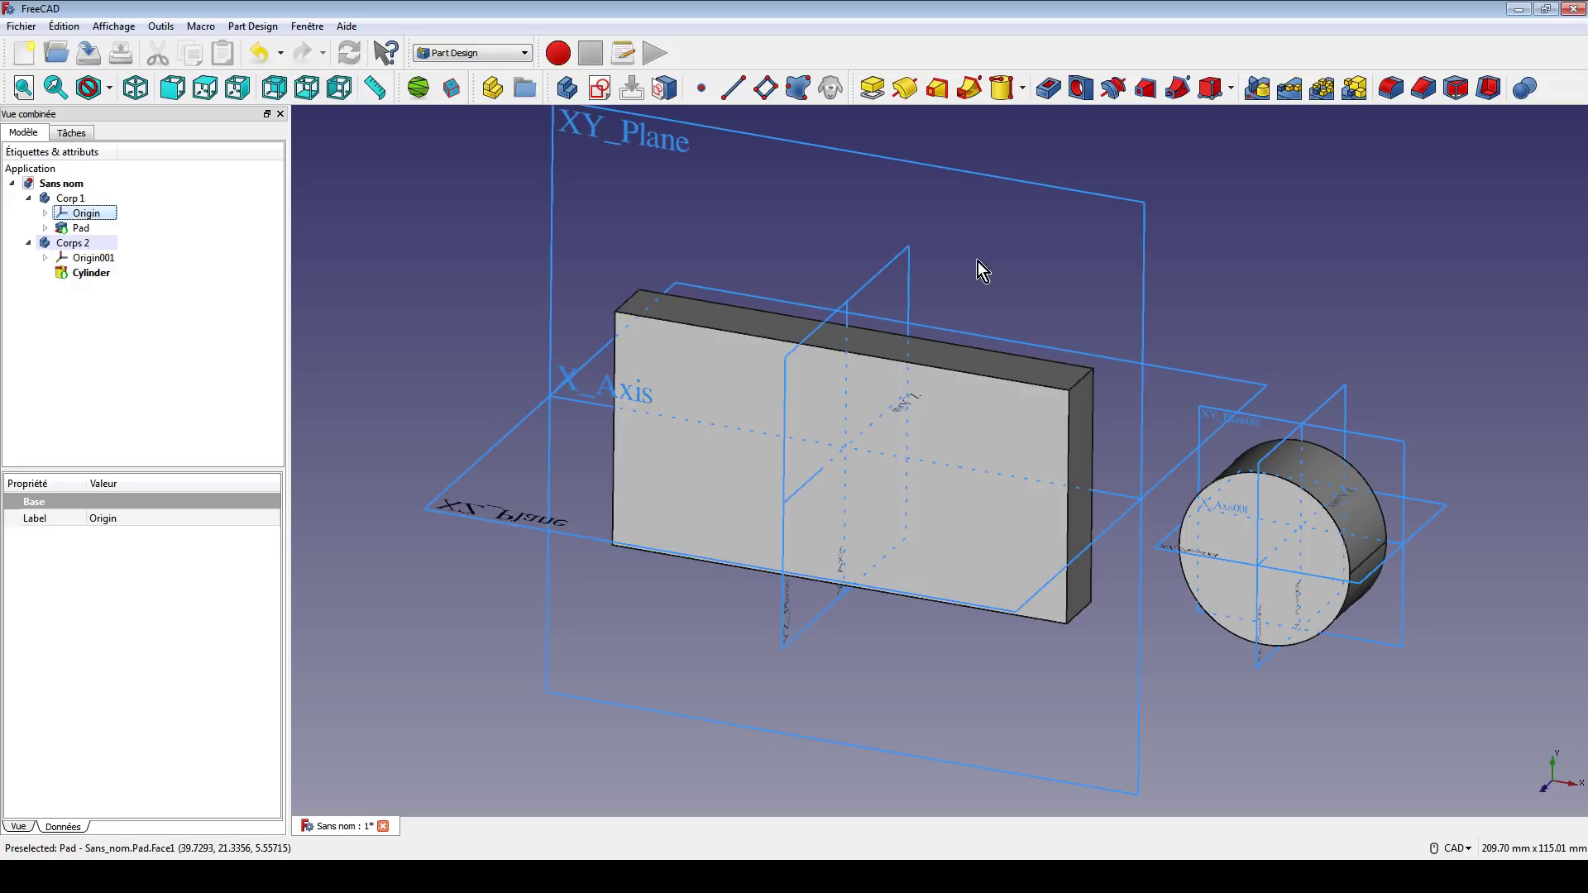
{"action": "key", "text": "space"}
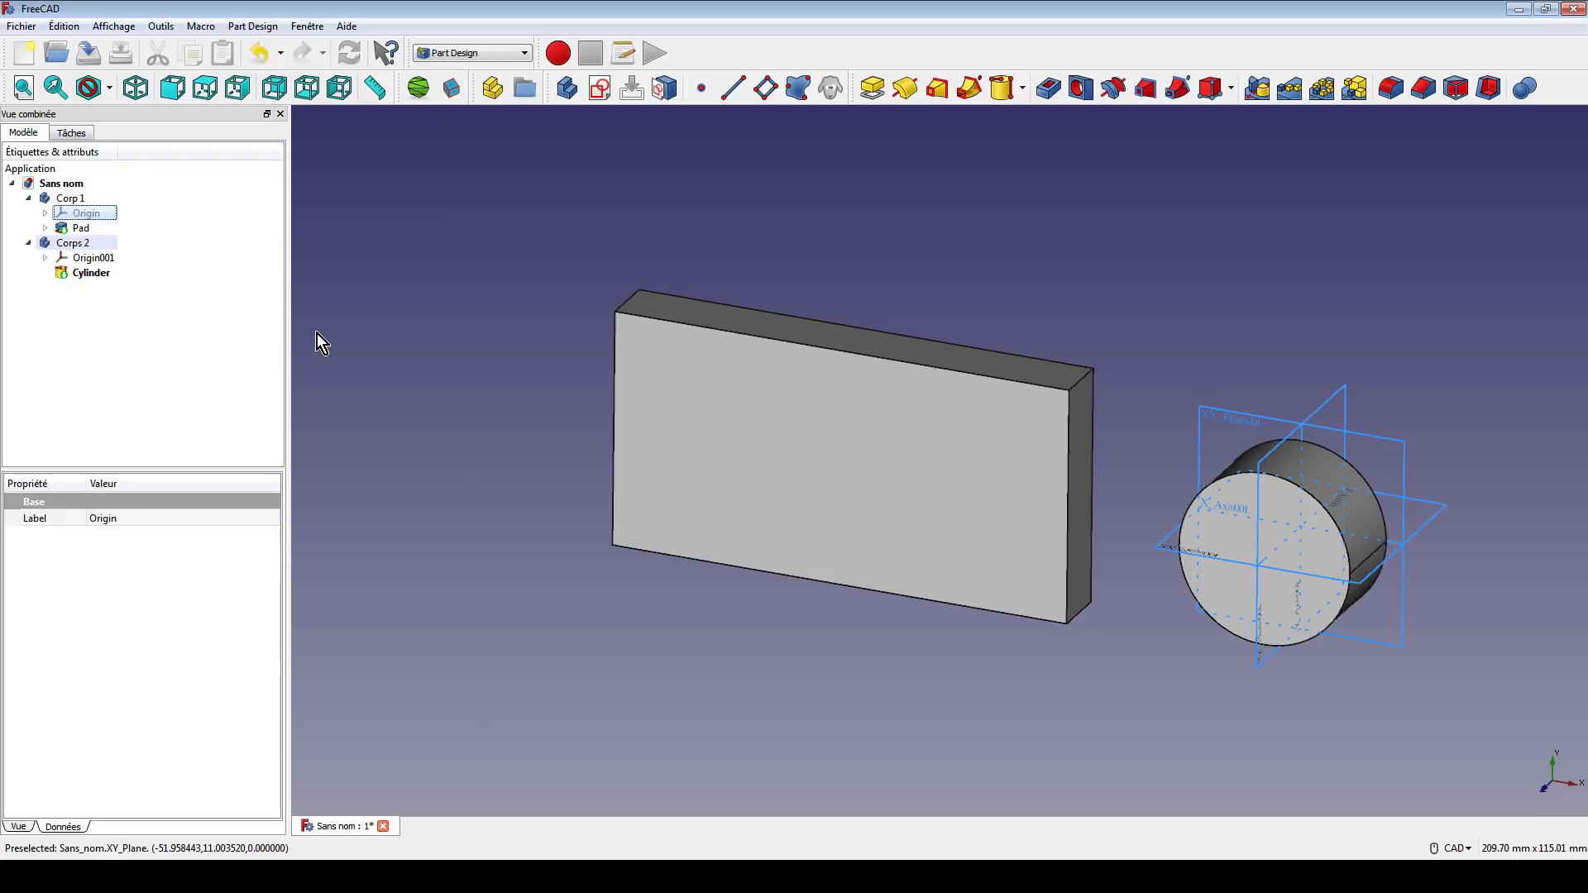
Start a sketch on the cylinder's front face and draw a circle about 7 mm in radius above and outside the cylinder
{"action": "middle_click_drag", "start_coordinate": [316, 334], "coordinate": [202, 348]}
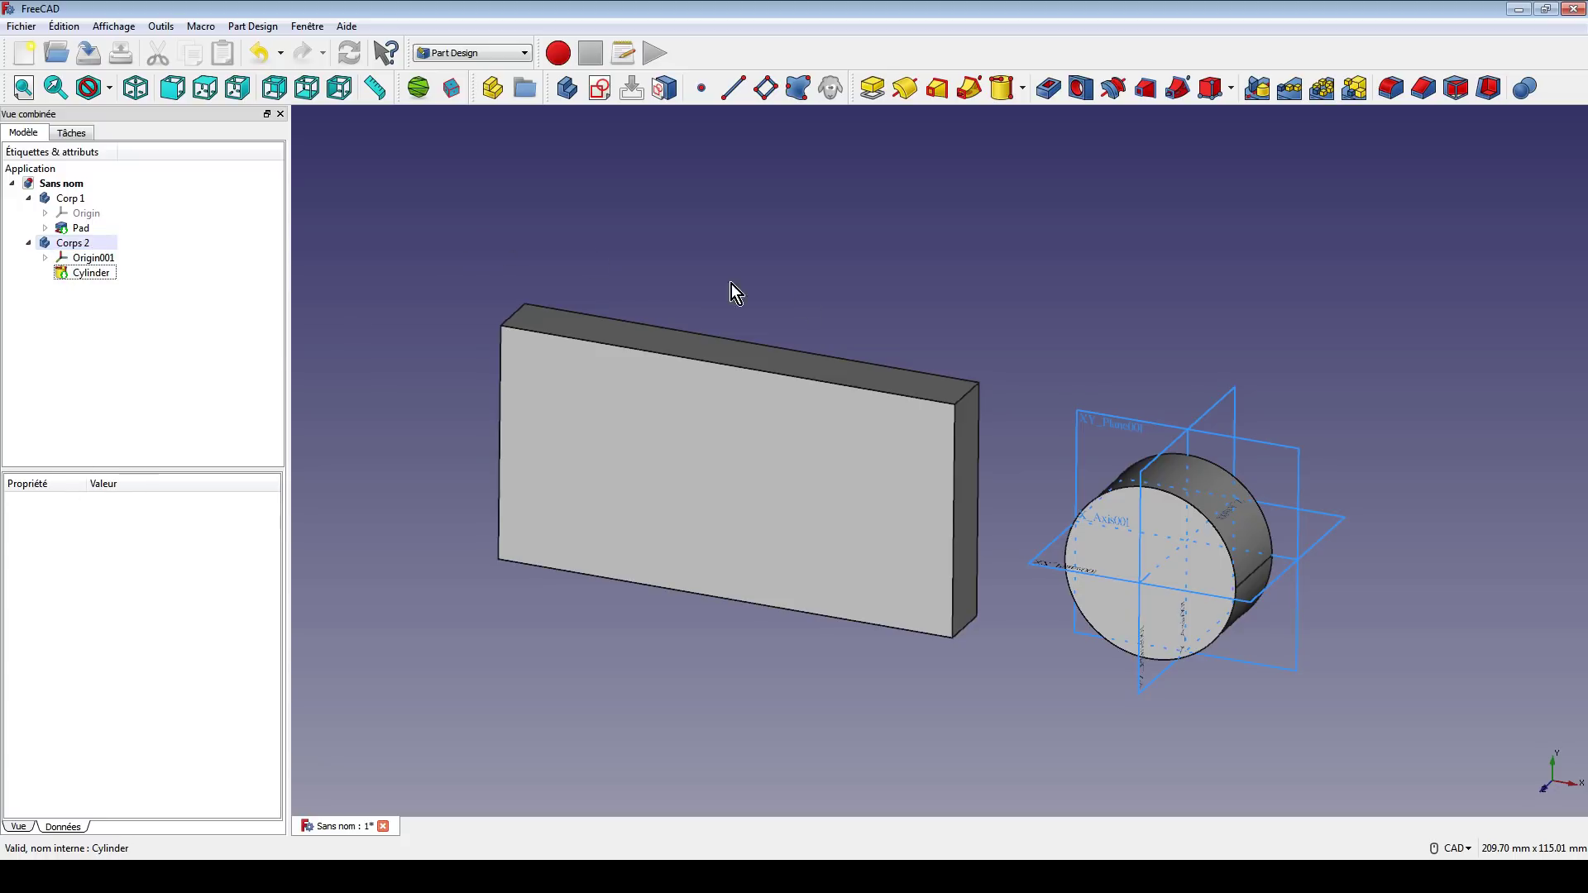
{"action": "left_click", "coordinate": [1204, 534]}
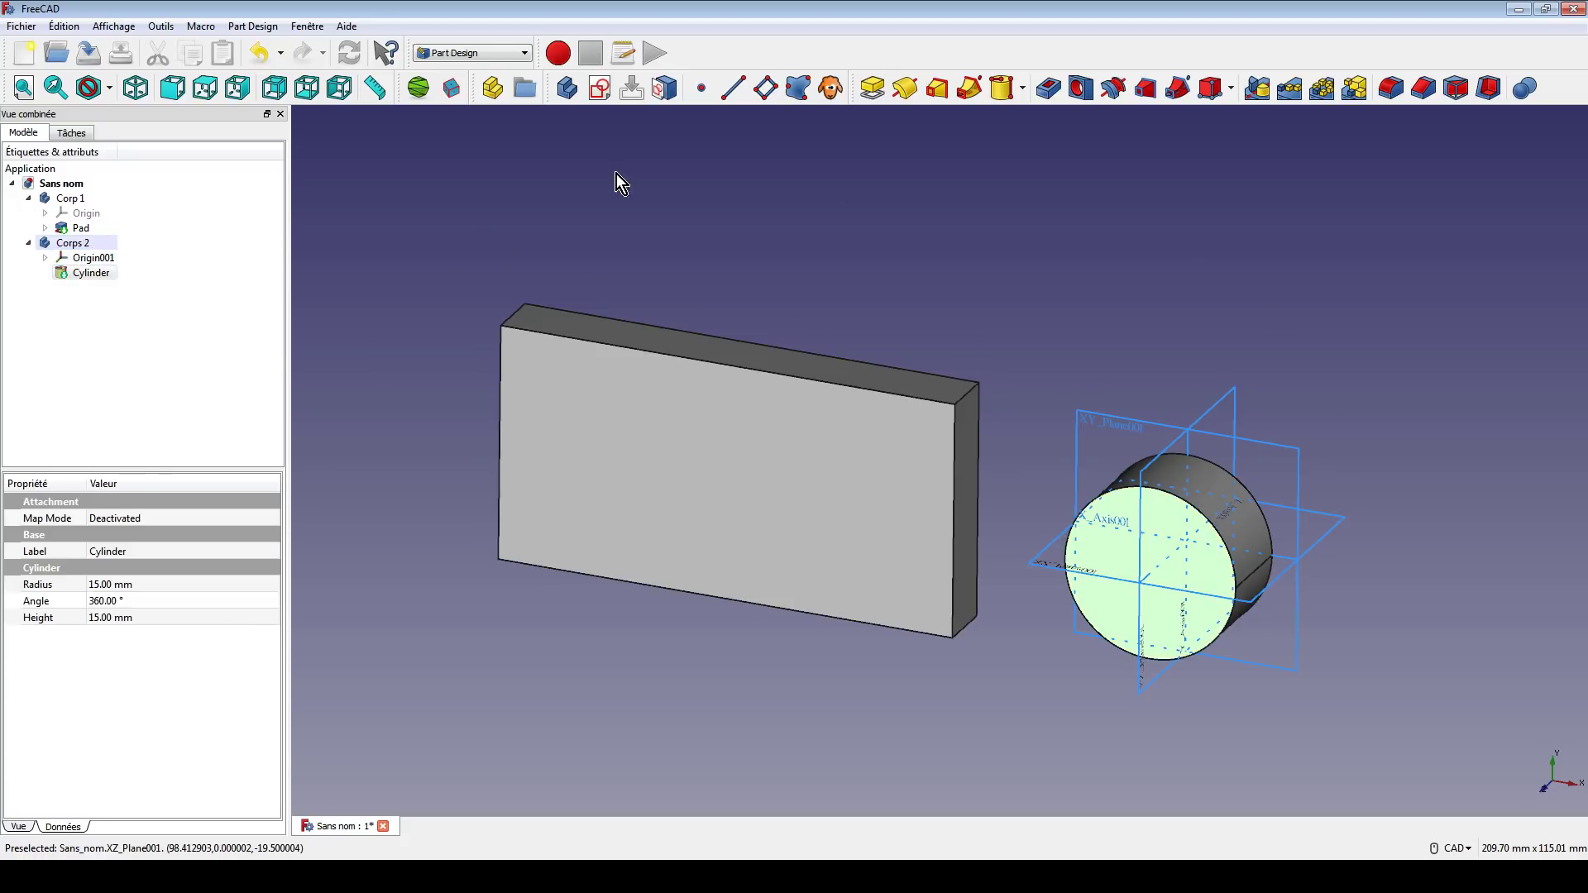
{"action": "left_click", "coordinate": [599, 88]}
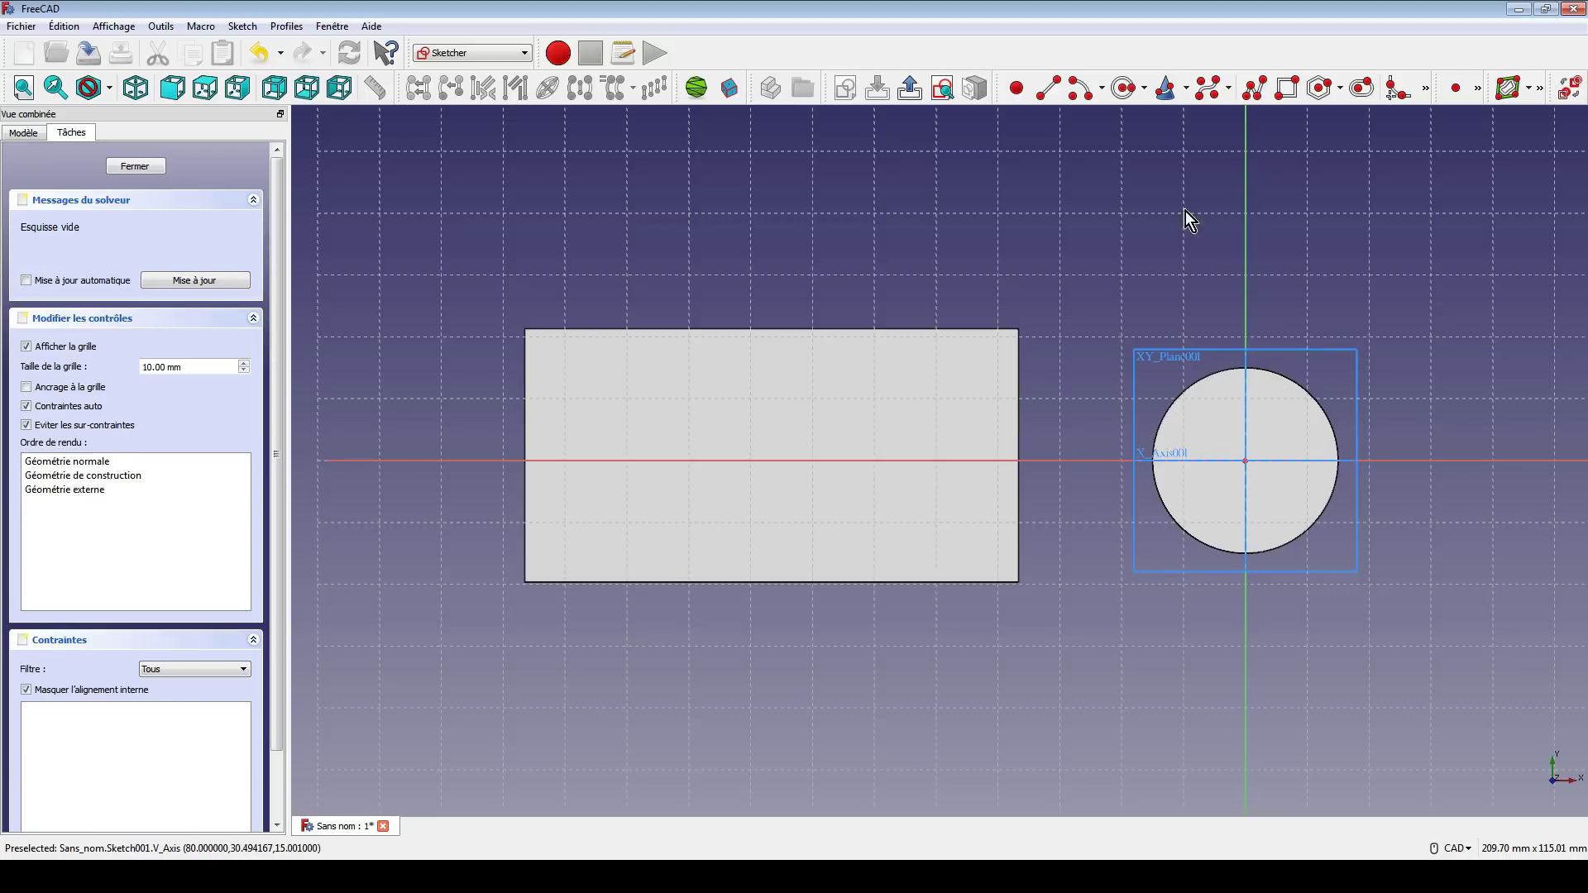
{"action": "left_click", "coordinate": [1130, 90]}
{"action": "left_click", "coordinate": [1168, 242]}
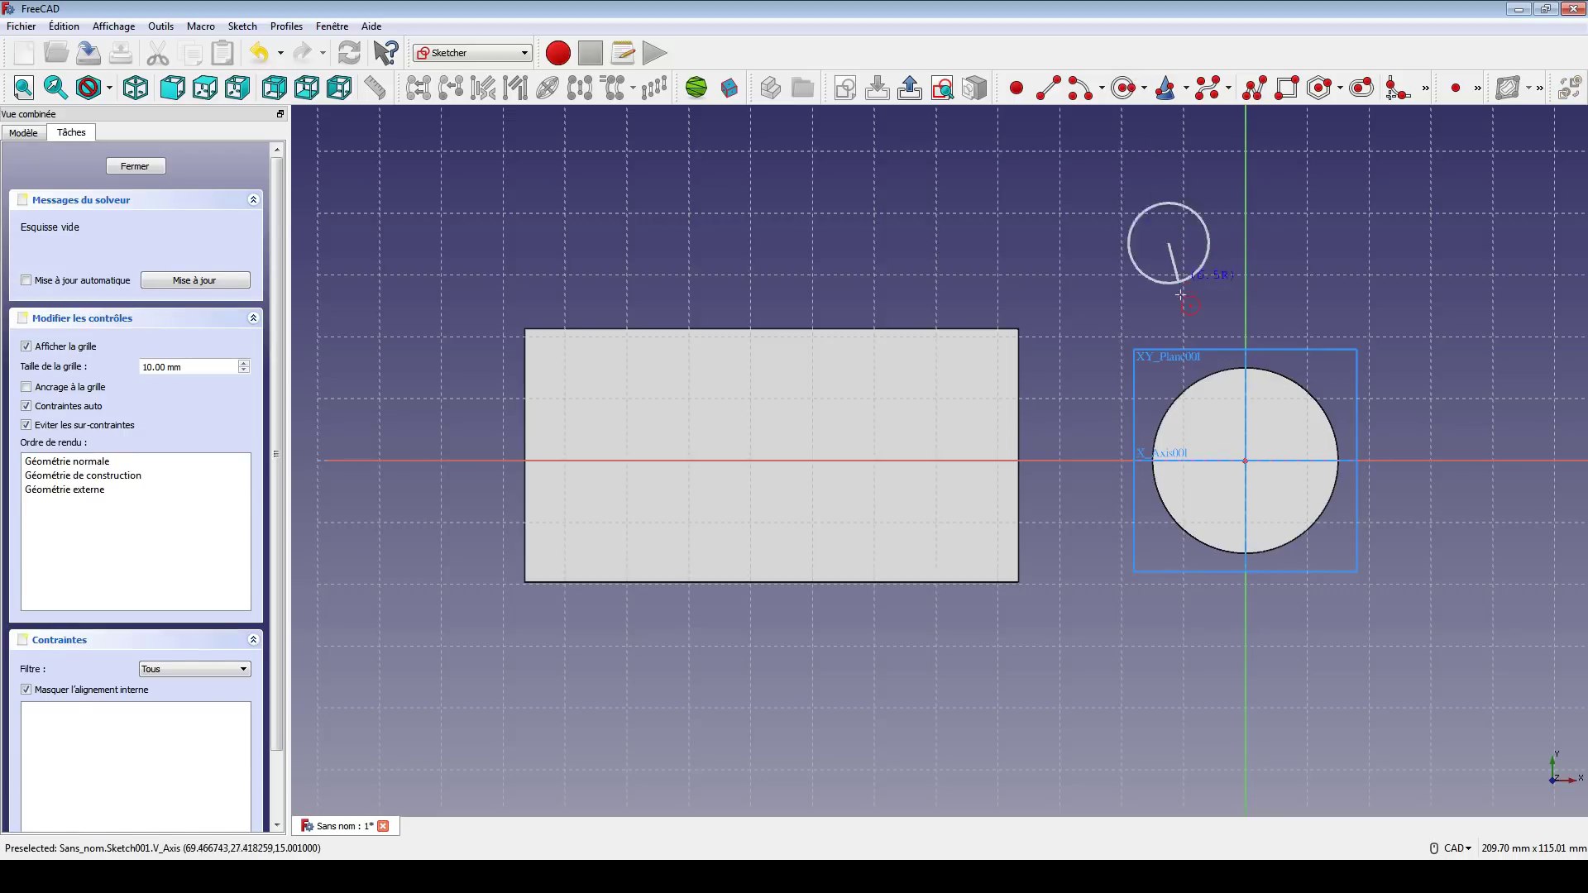
{"action": "left_click", "coordinate": [1199, 274]}
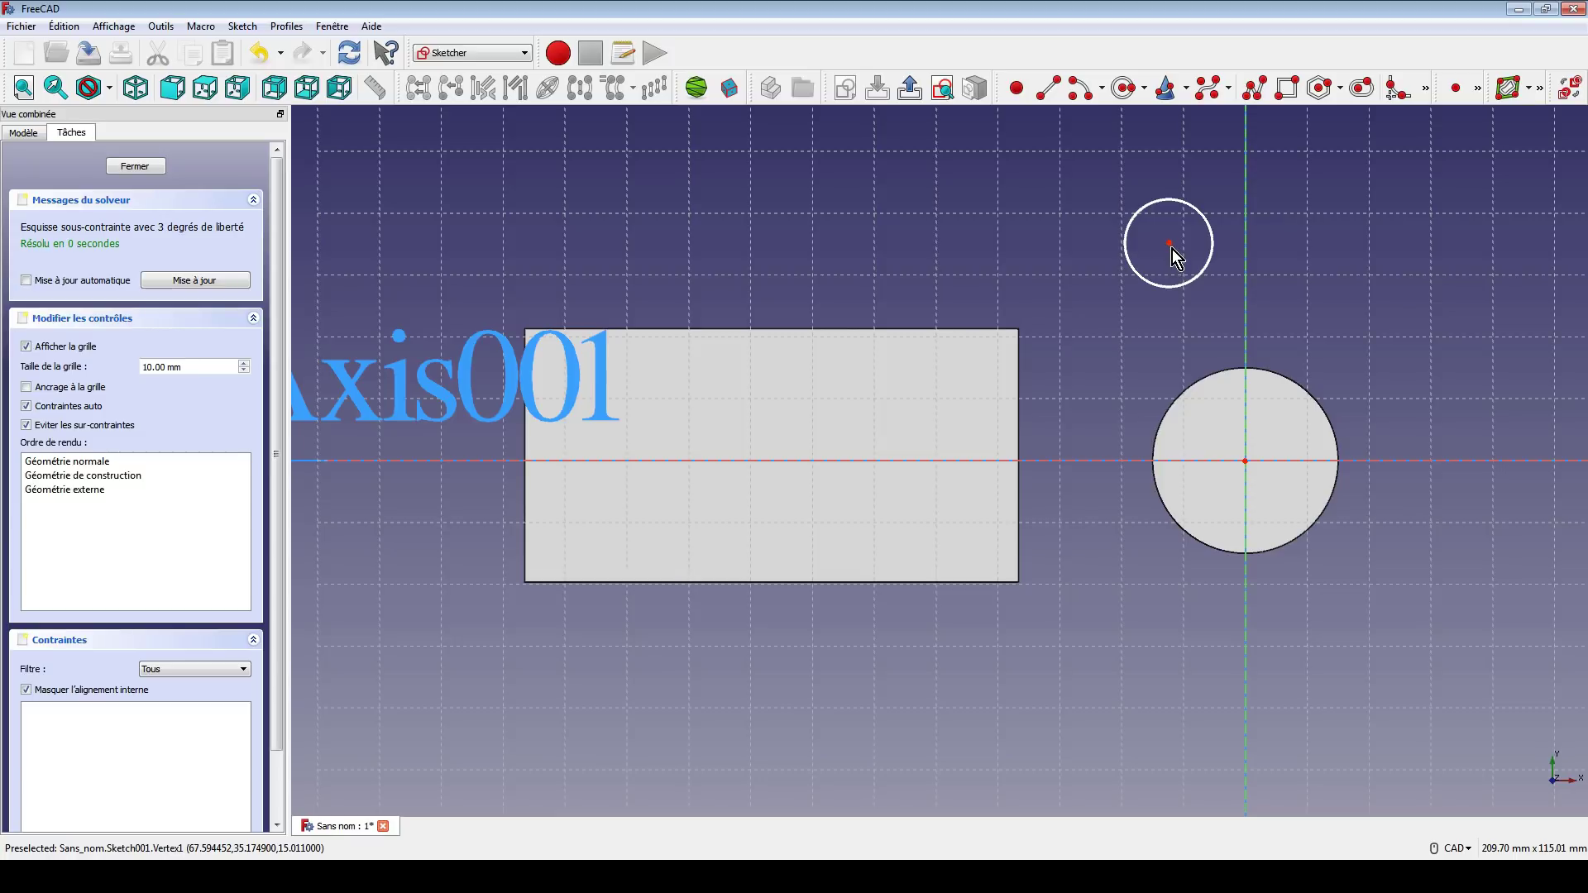
Make the circle's centre coincident with the sketch origin and close the sketch
{"action": "left_click", "coordinate": [1168, 244]}
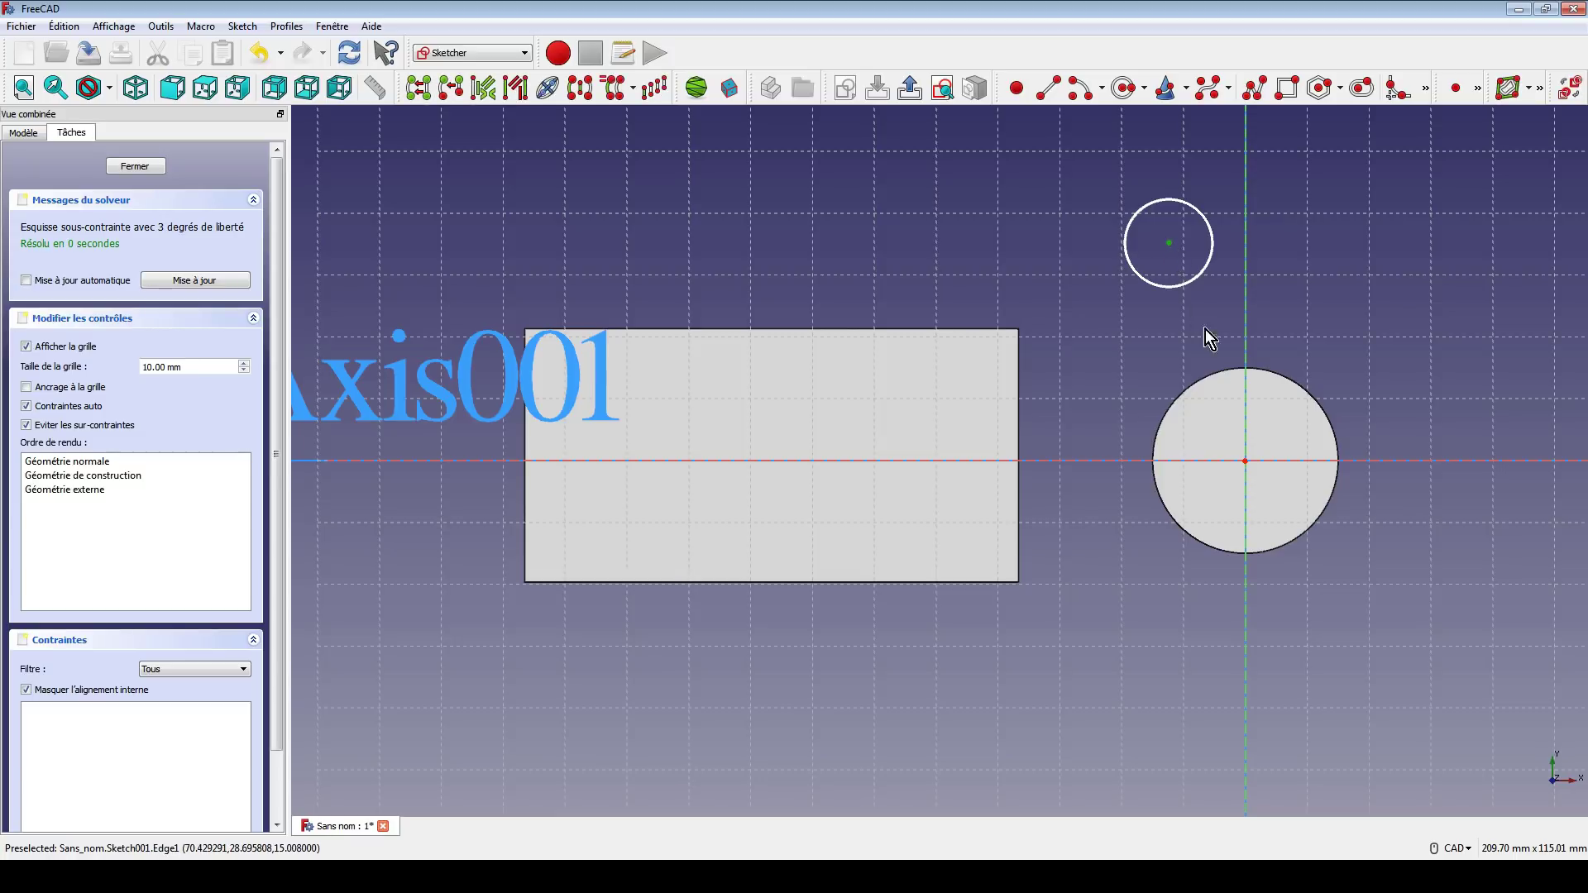
{"action": "left_click", "coordinate": [1247, 463]}
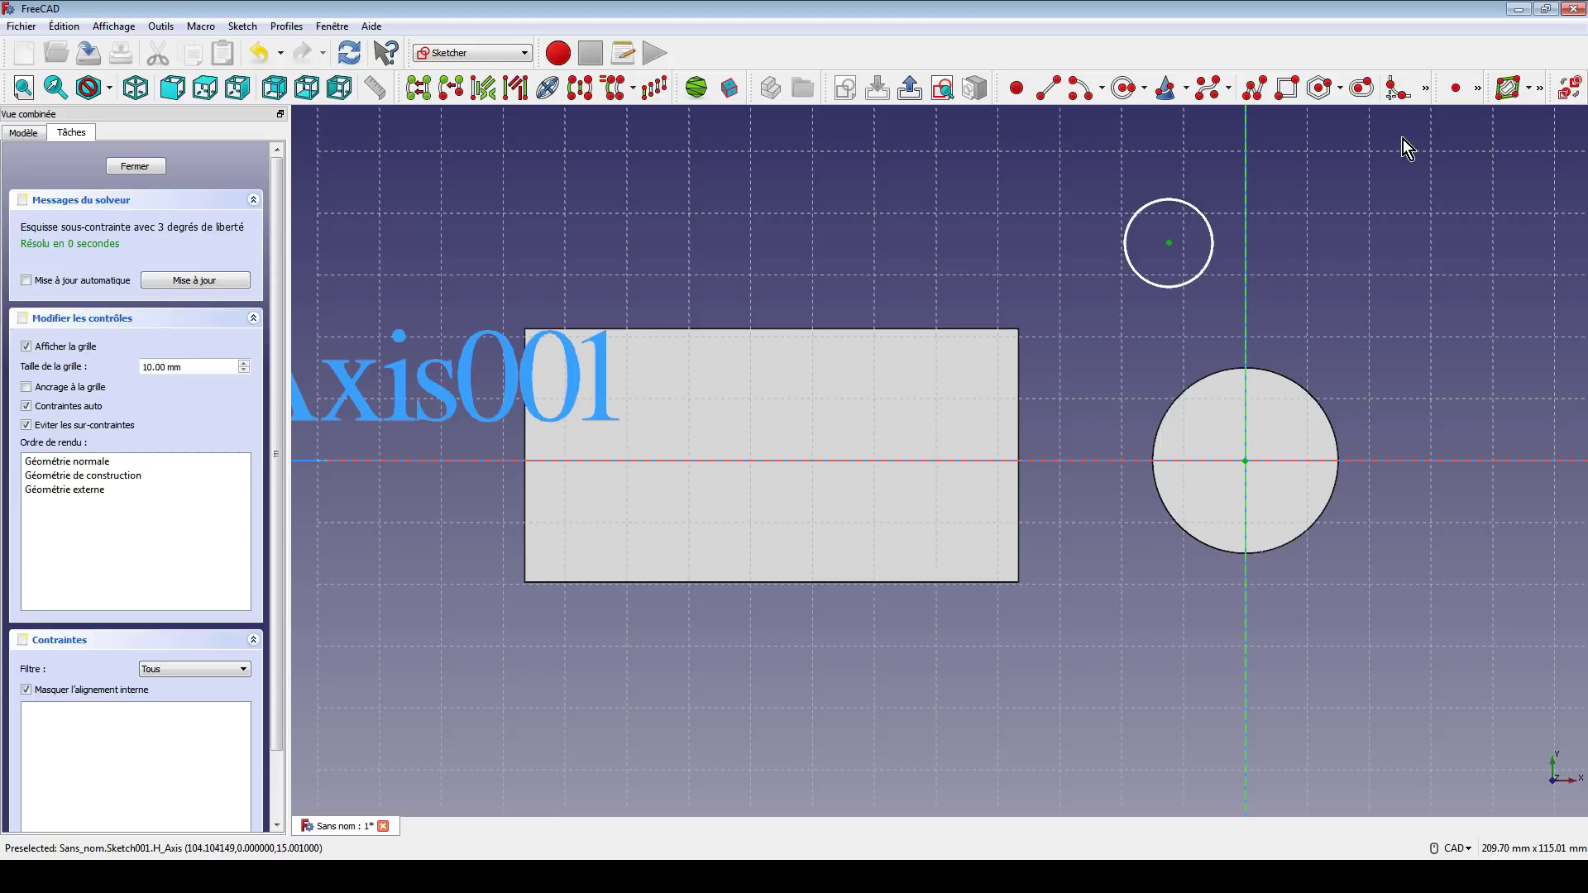
{"action": "left_click", "coordinate": [1479, 93]}
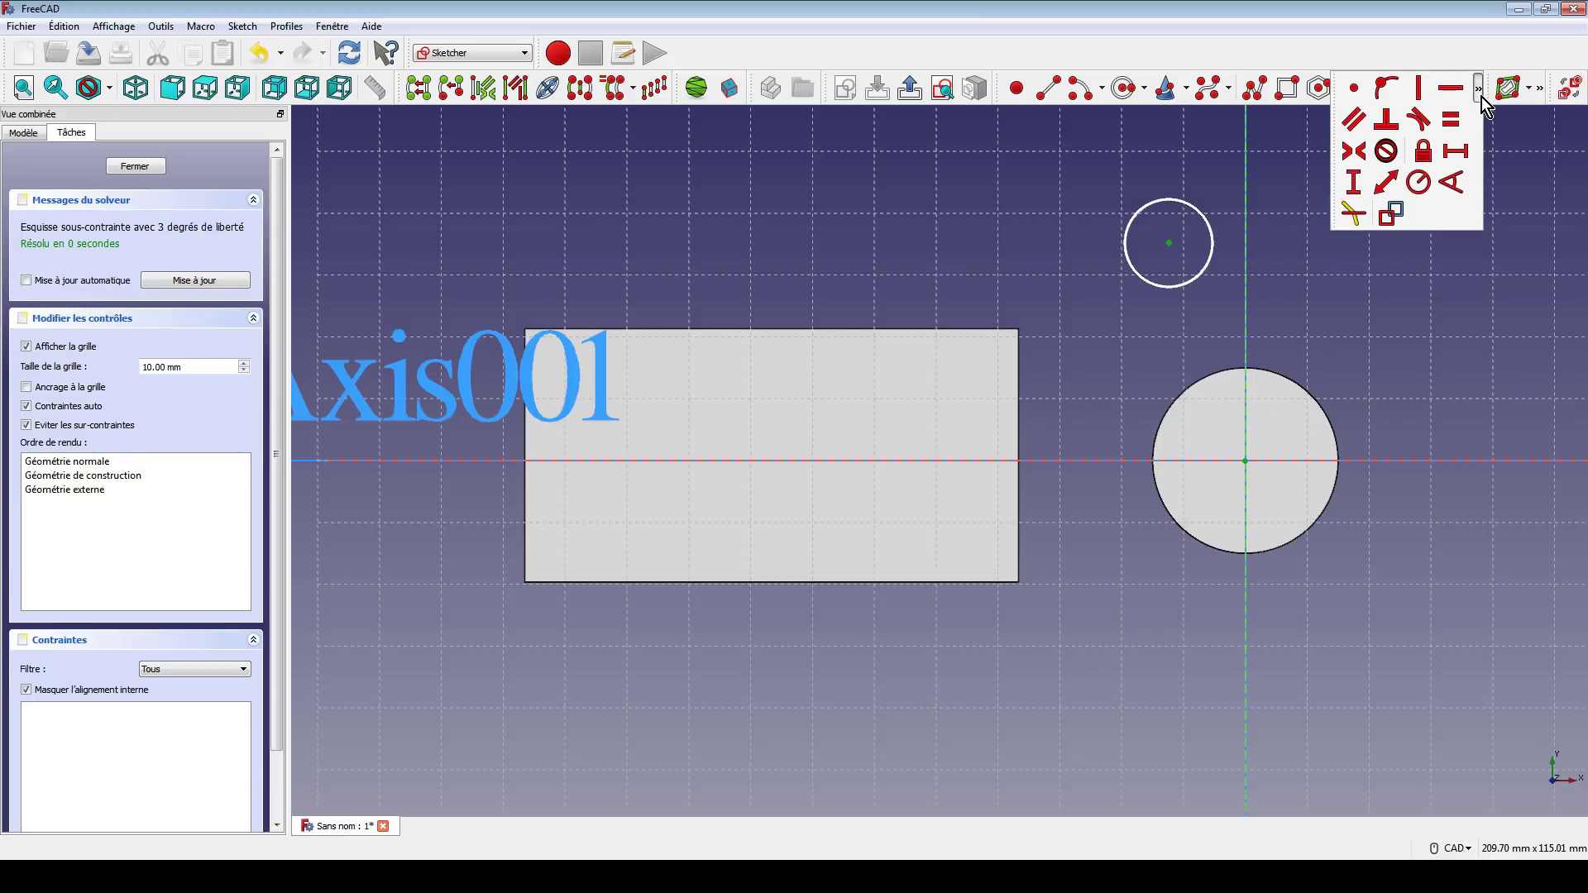
{"action": "left_click", "coordinate": [1362, 96]}
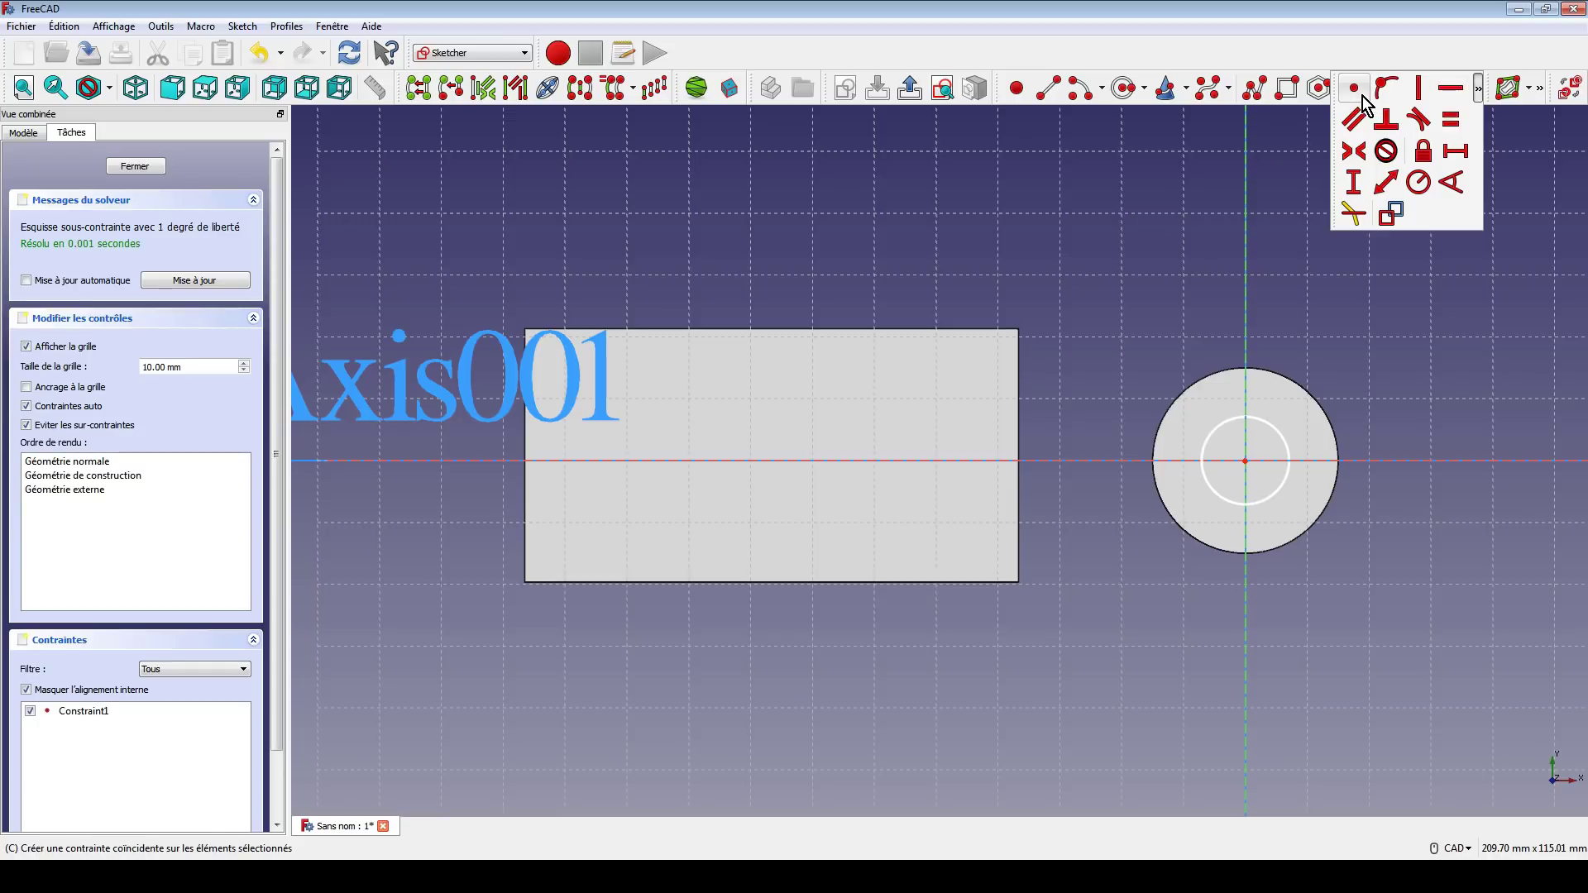
{"action": "left_click", "coordinate": [124, 166]}
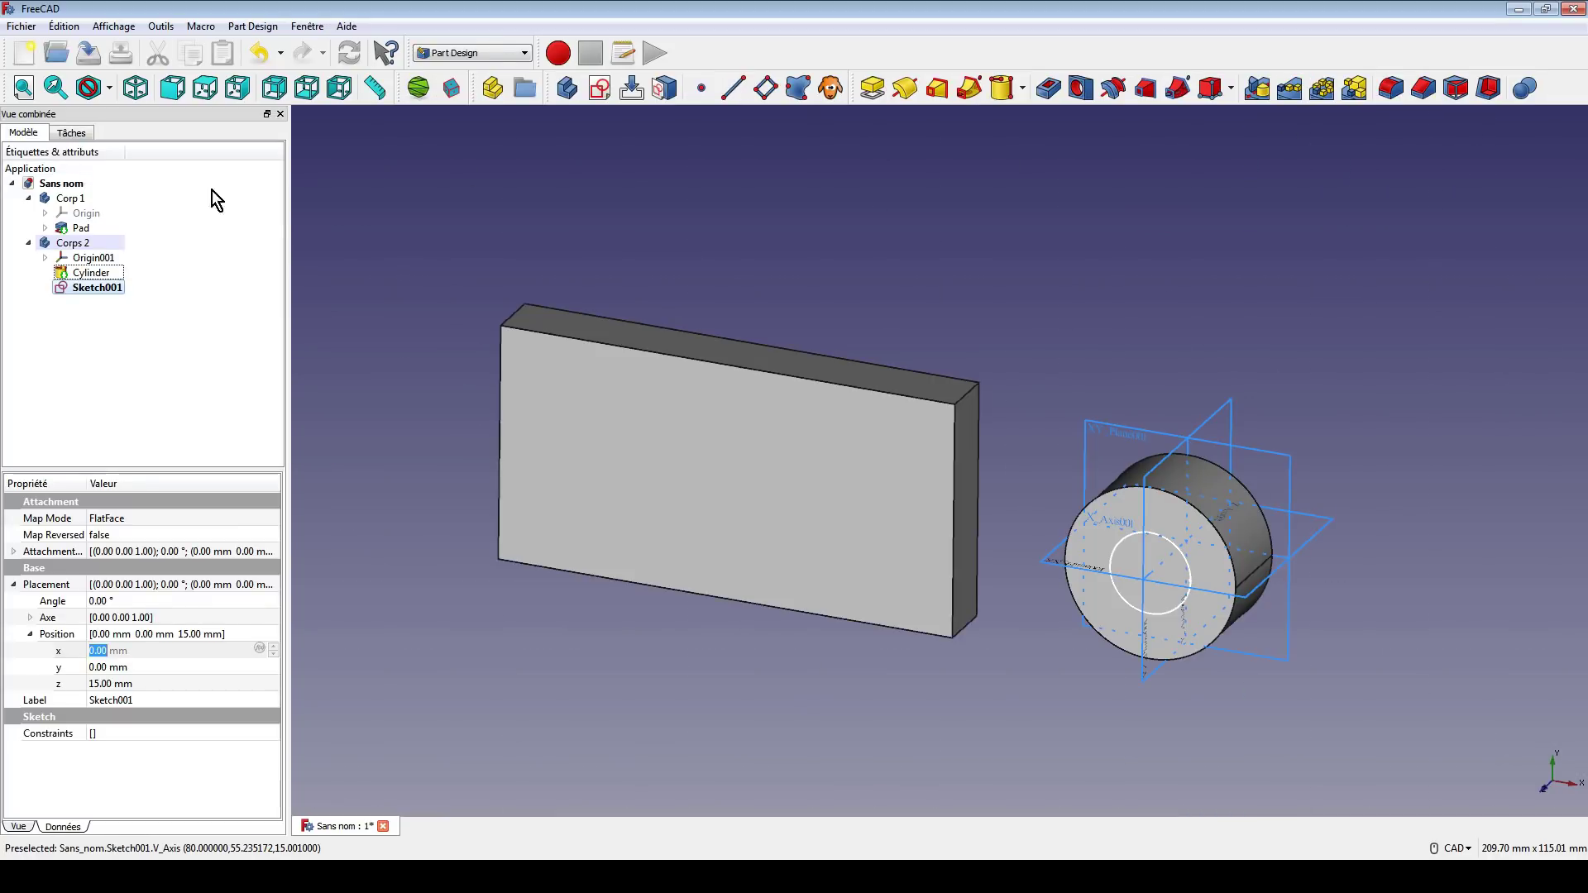
Cut a 5 mm deep pocket into the cylinder from the circle sketch, and hide the origin of Corps 2
{"action": "left_click", "coordinate": [1064, 93]}
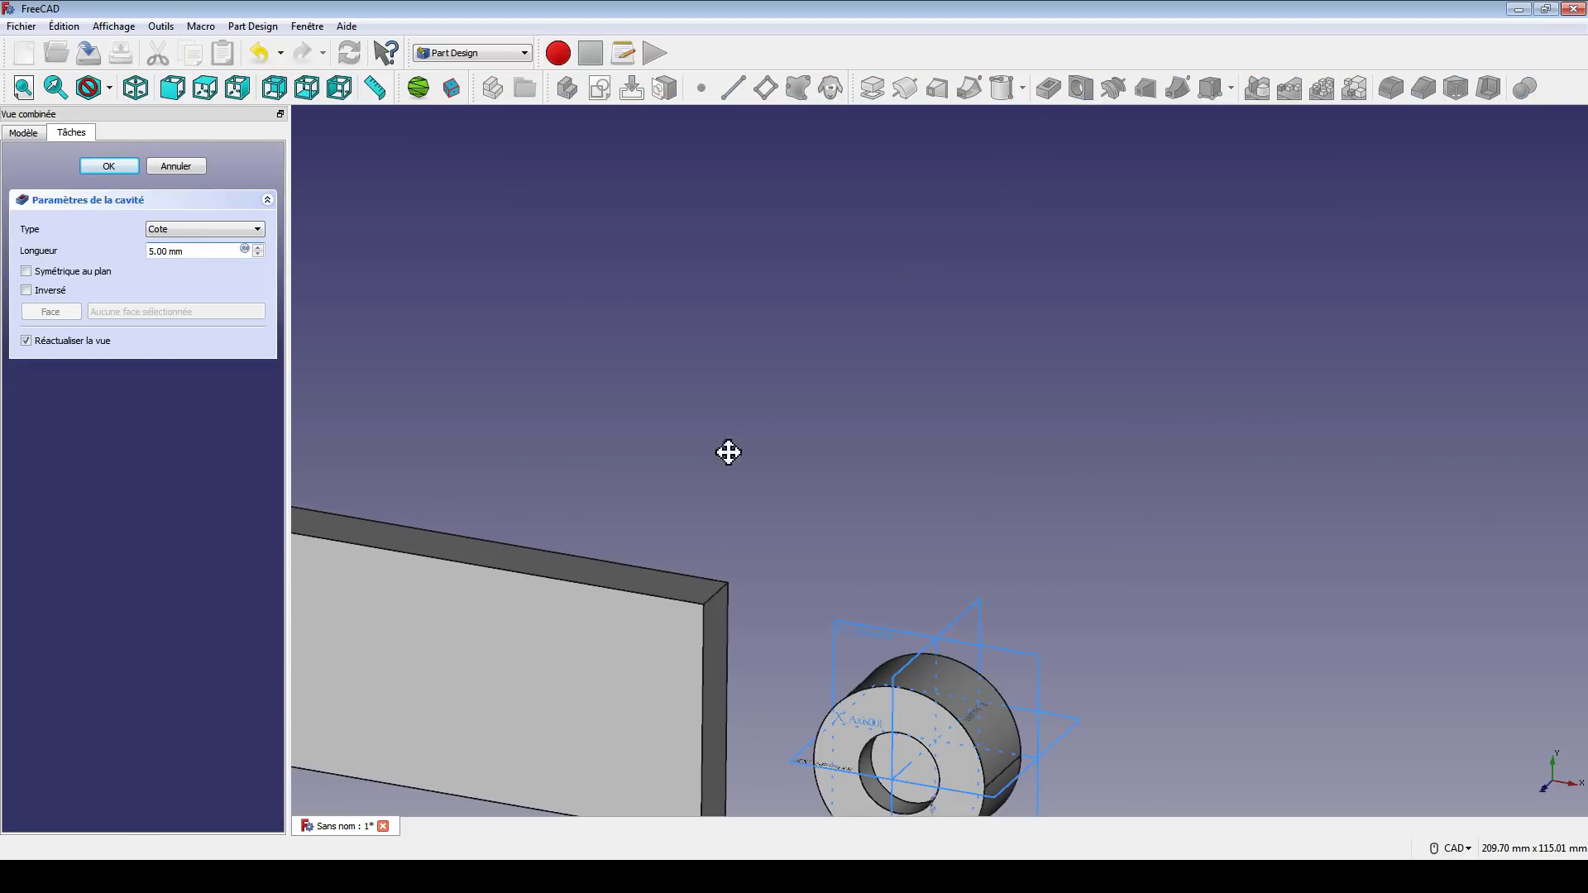
{"action": "left_click", "coordinate": [108, 167]}
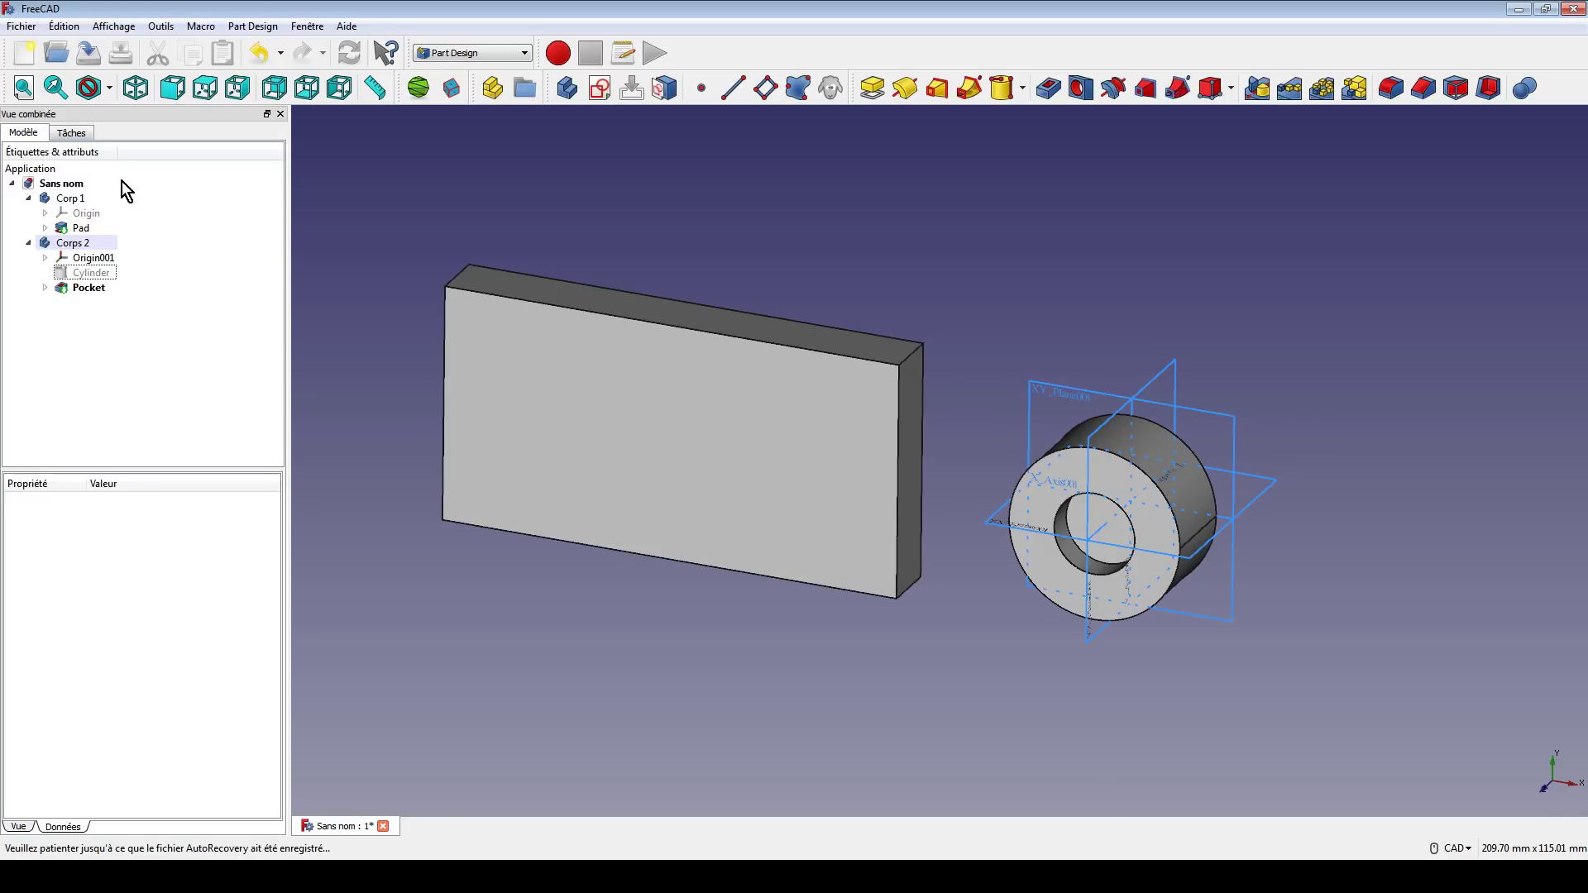
{"action": "left_click", "coordinate": [91, 259]}
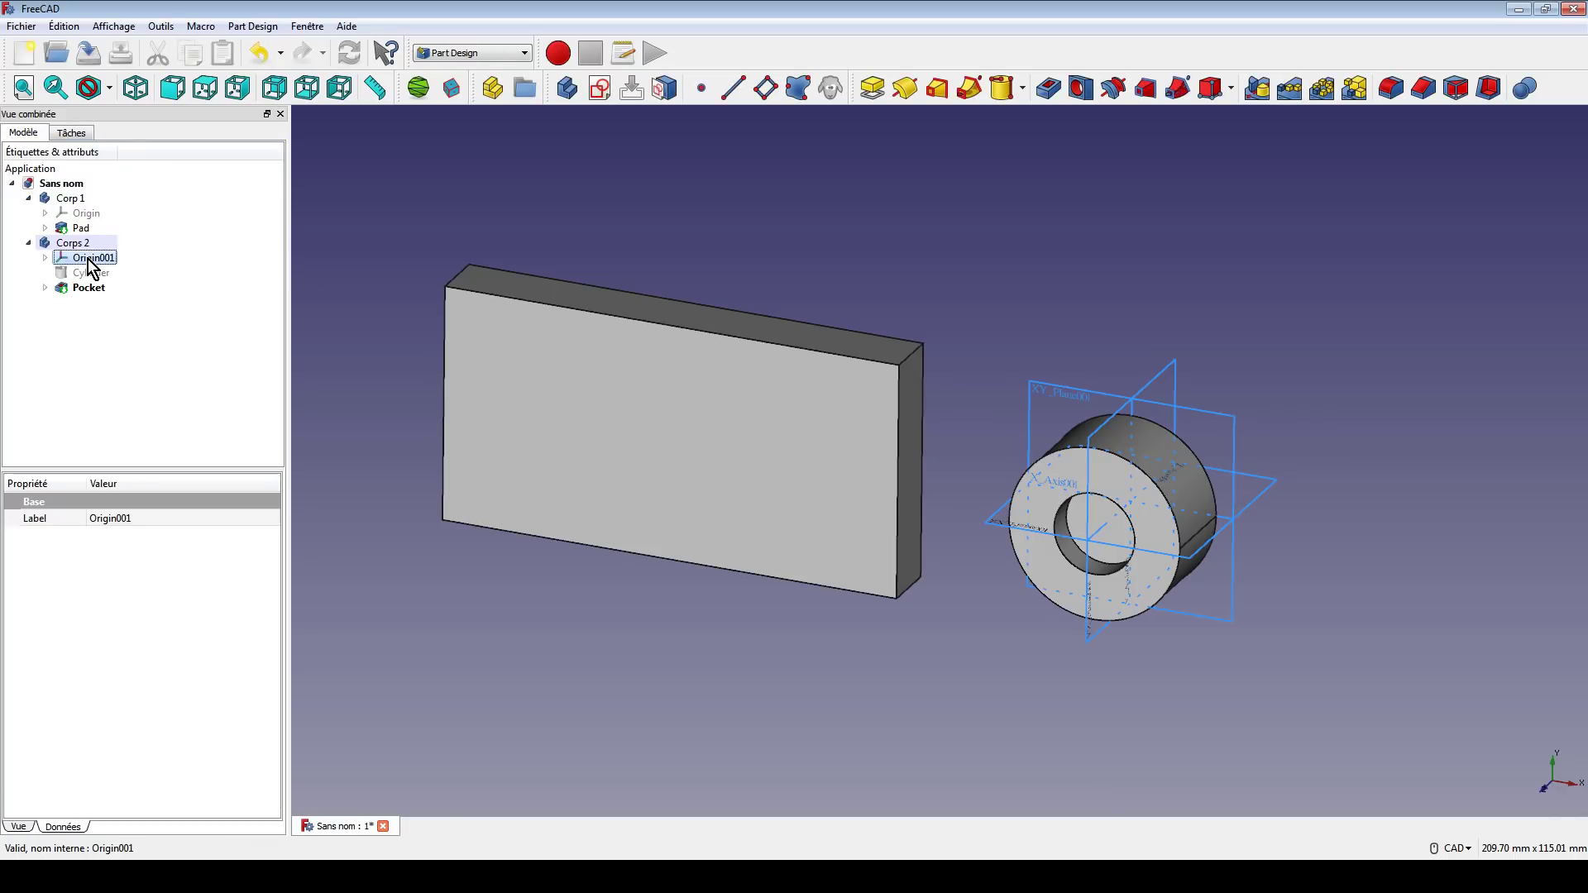
{"action": "key", "text": "space"}
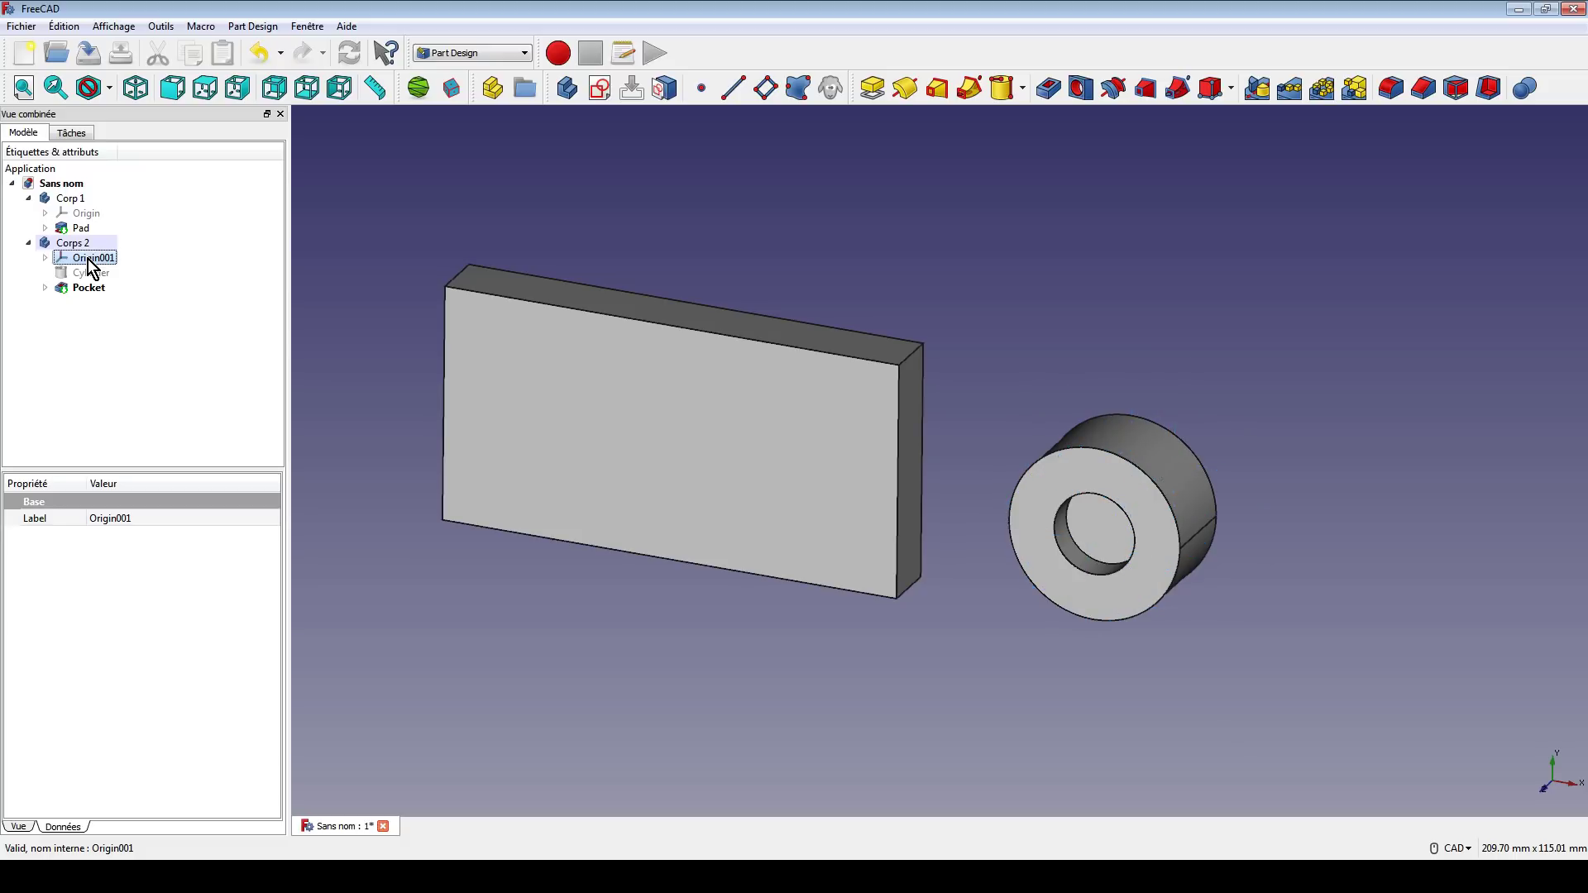
{"action": "left_click", "coordinate": [400, 223]}
{"action": "middle_click_drag", "start_coordinate": [932, 355], "coordinate": [924, 410]}
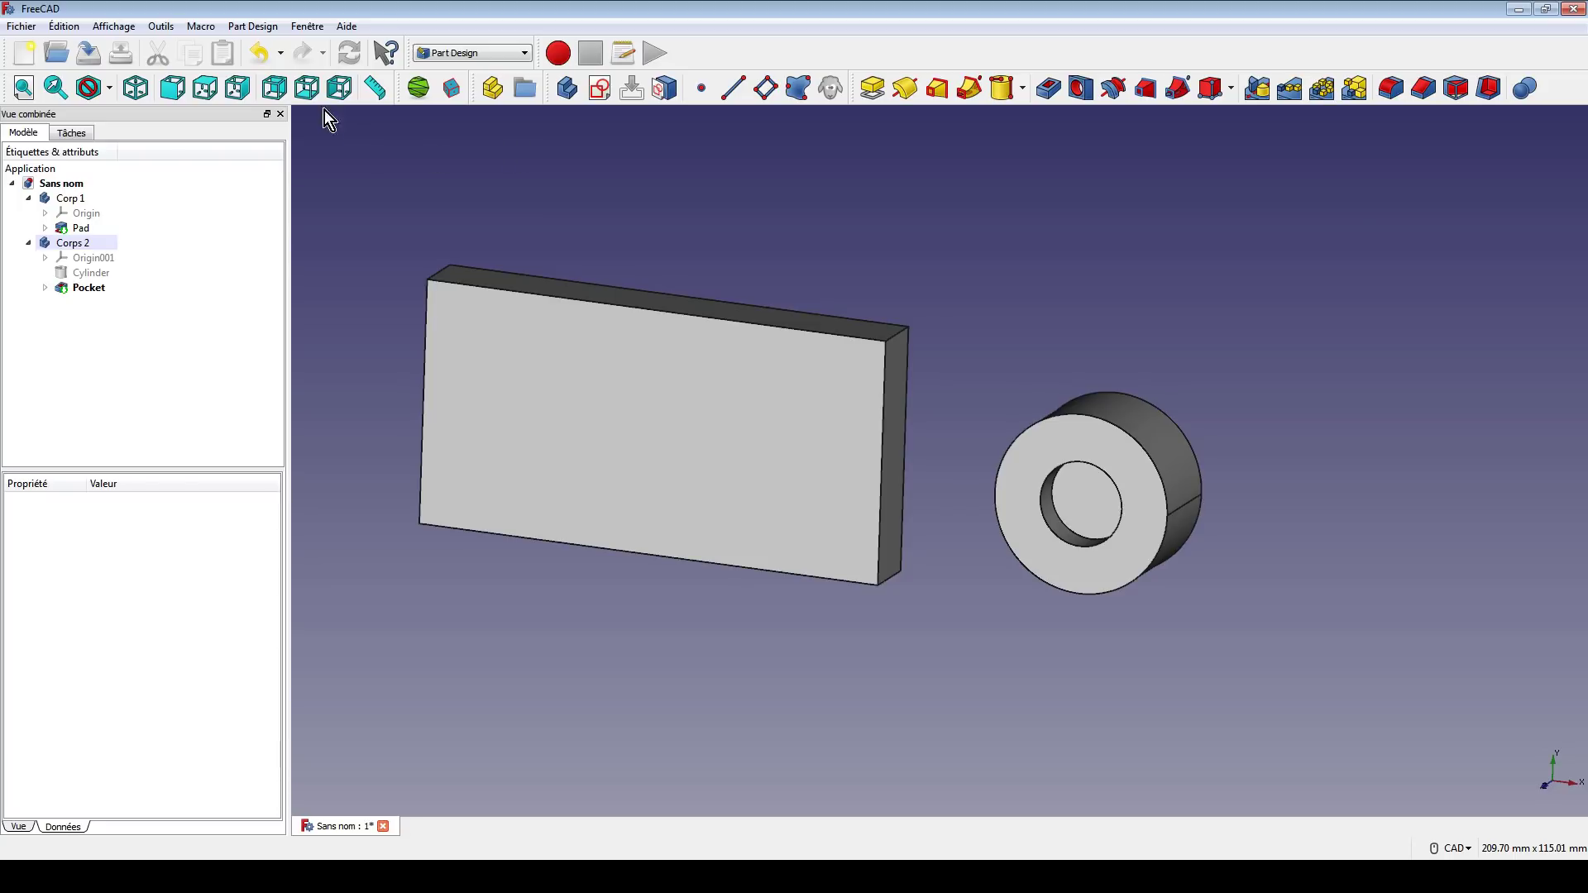
{"action": "left_click", "coordinate": [256, 26]}
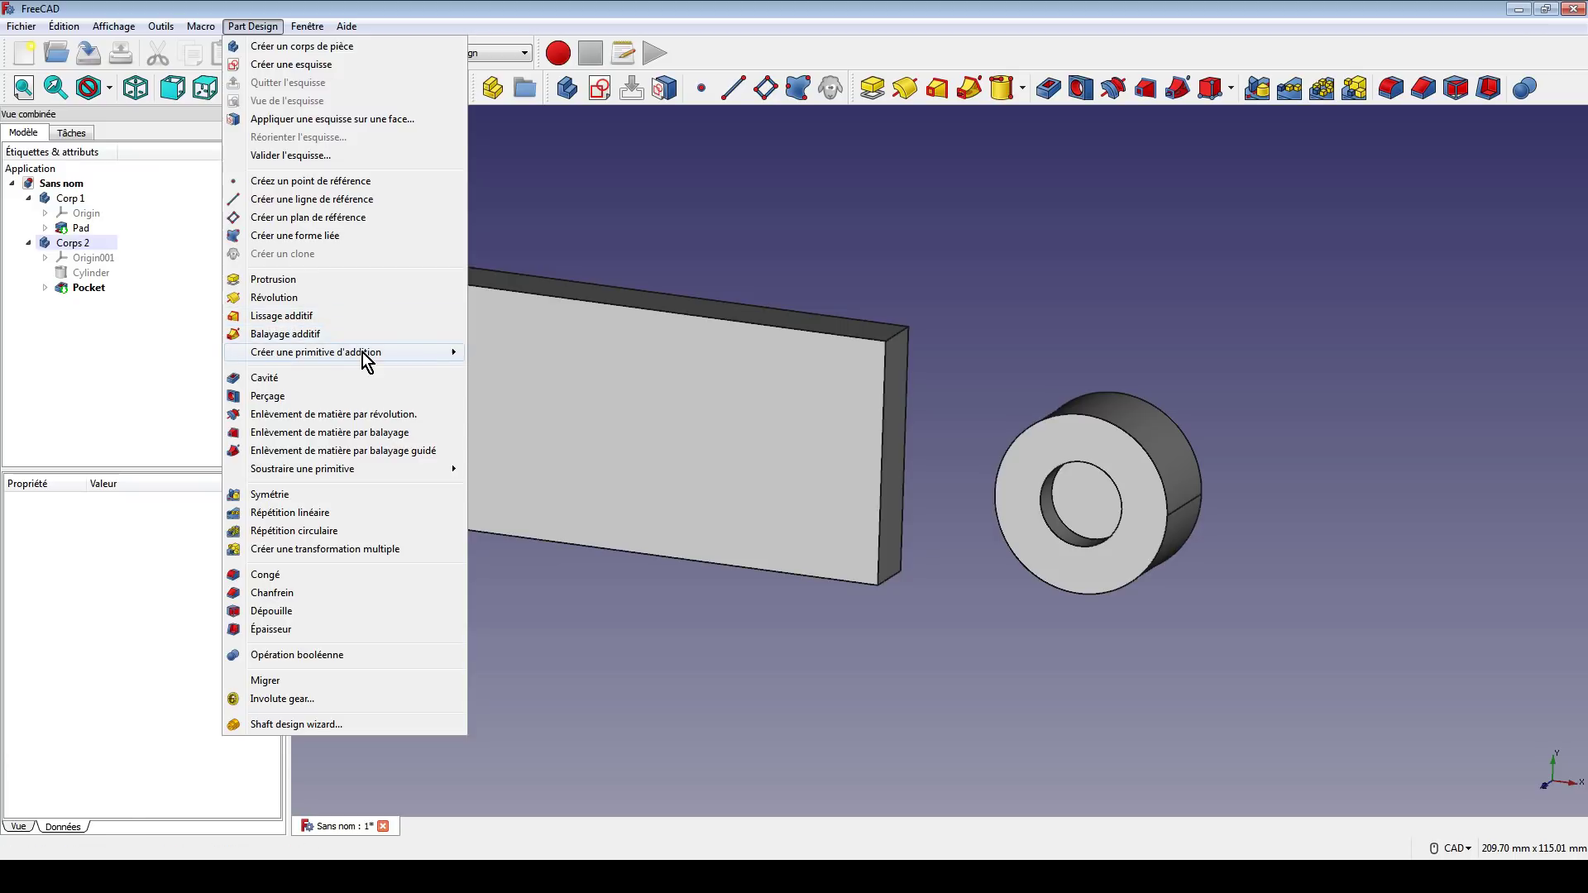
{"action": "mouse_move", "coordinate": [362, 352]}
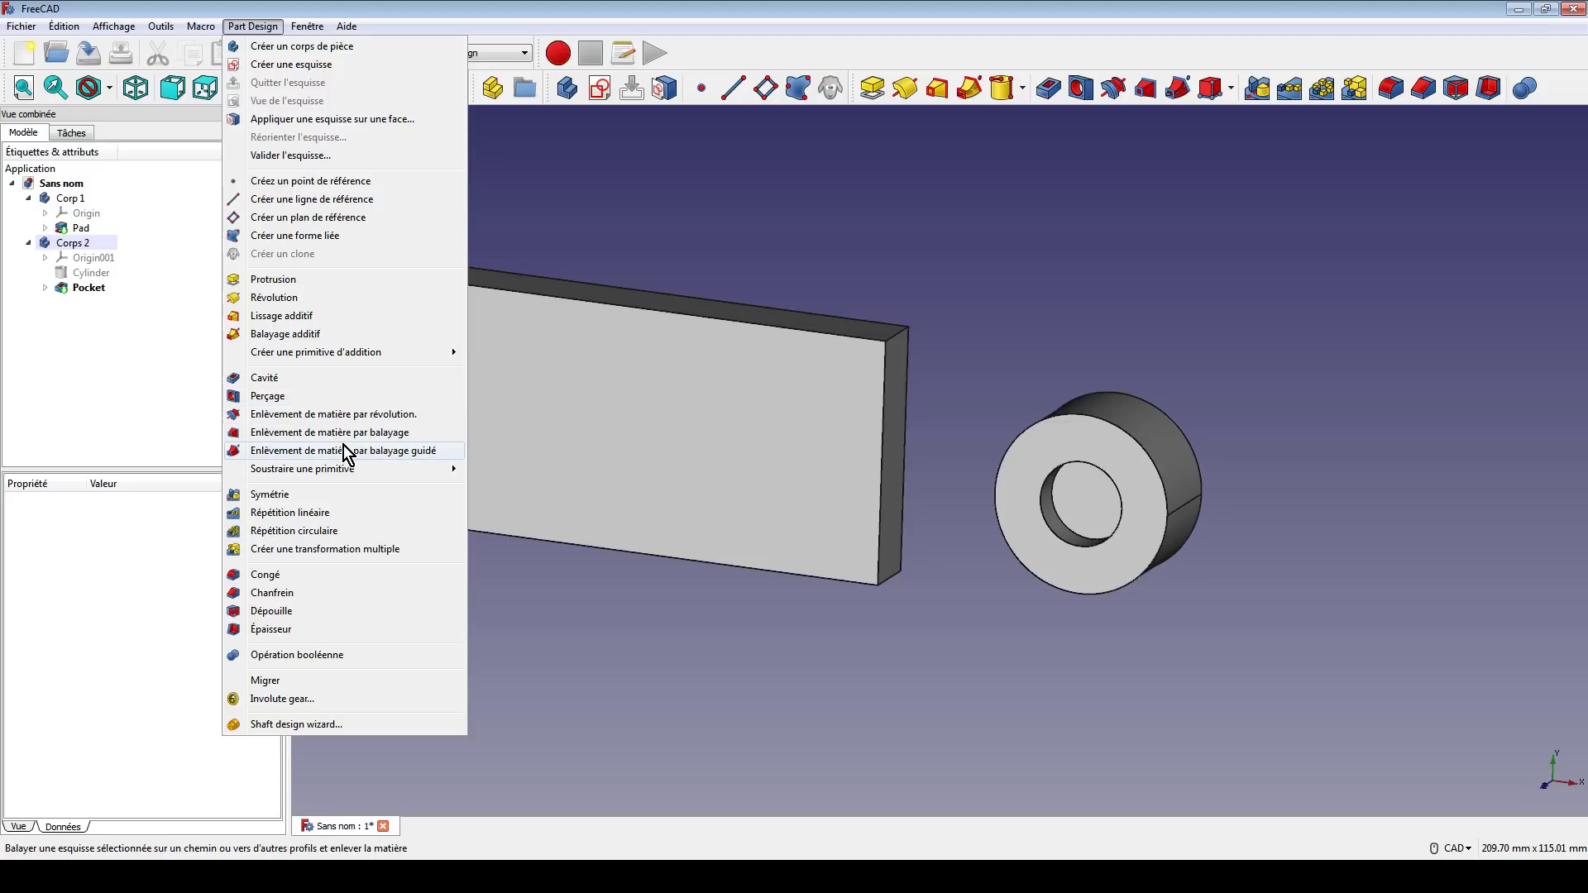
{"action": "mouse_move", "coordinate": [360, 475]}
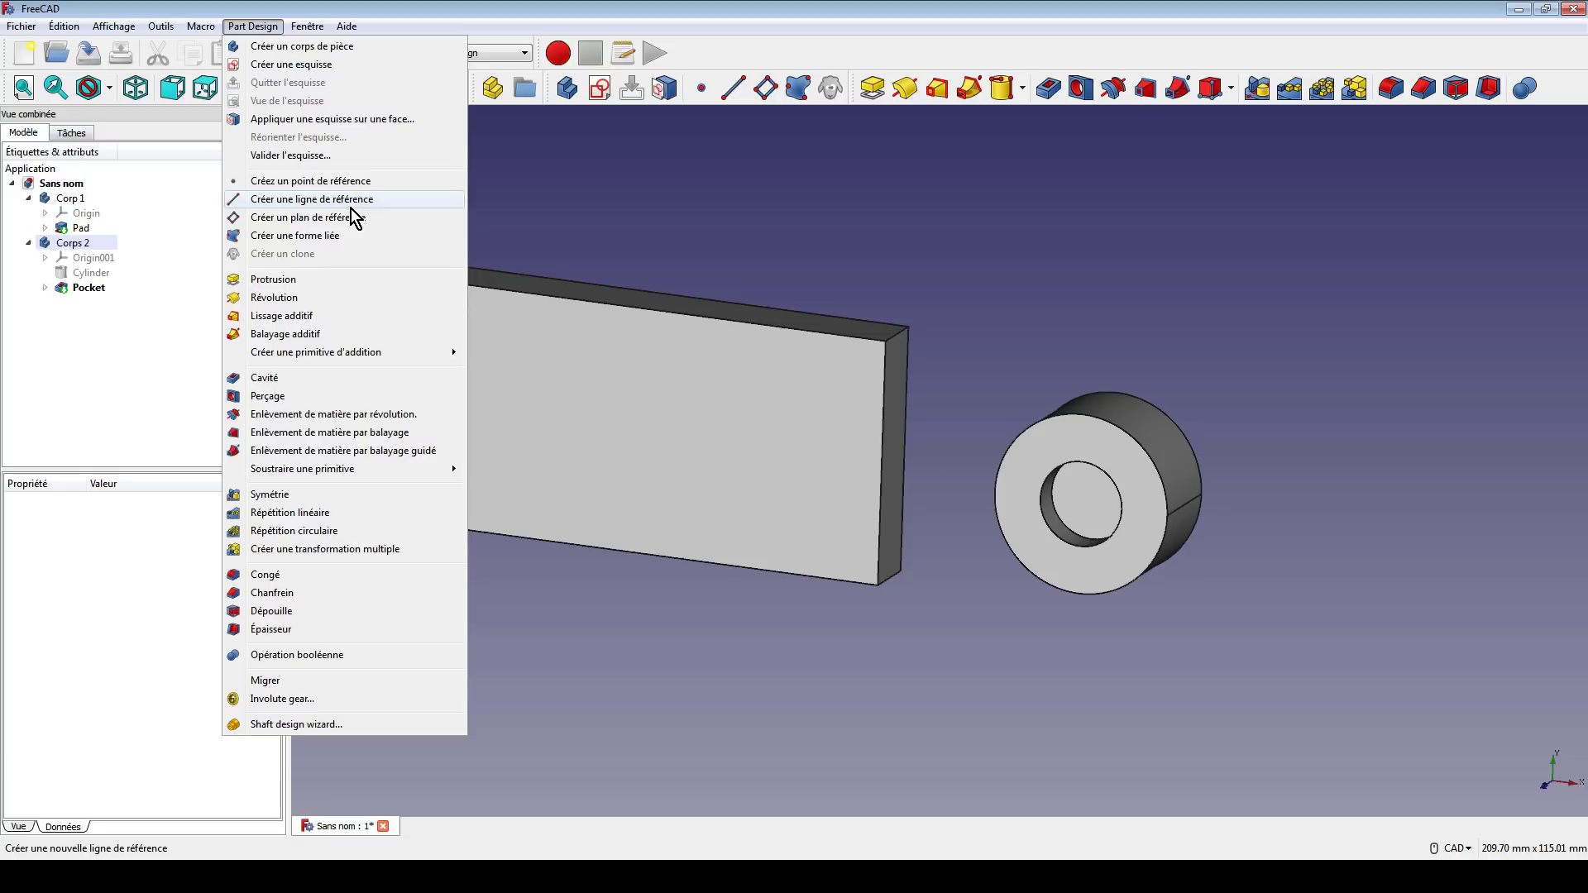
{"action": "left_click", "coordinate": [561, 188]}
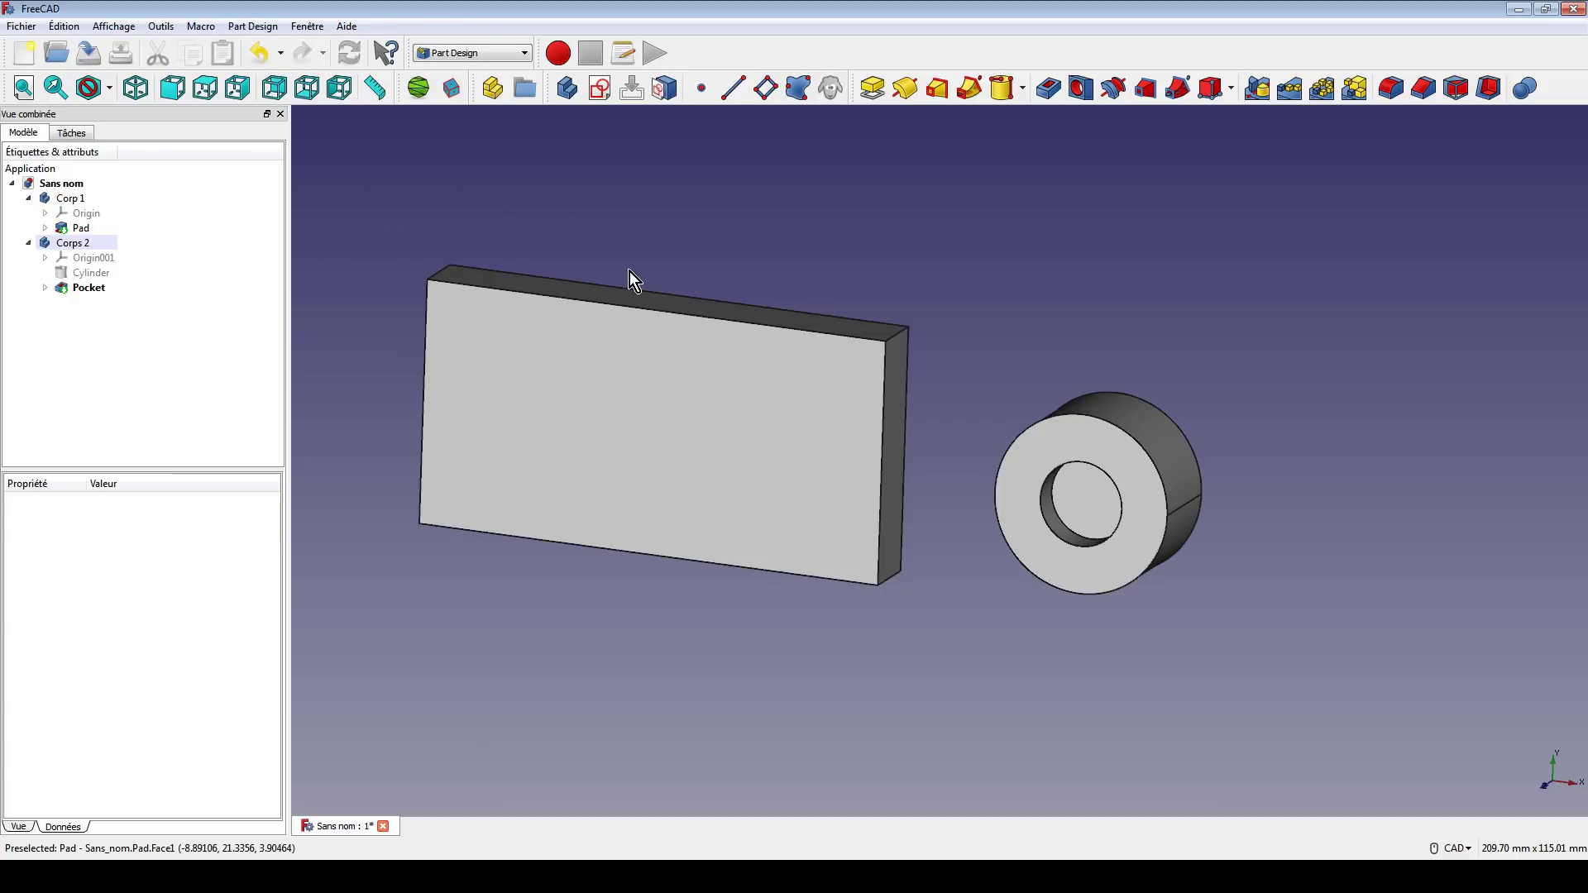
Create a new body and rename it Corp 3
{"action": "left_click", "coordinate": [569, 88]}
{"action": "scroll", "coordinate": [531, 350], "scroll_direction": "down", "scroll_amount": 5}
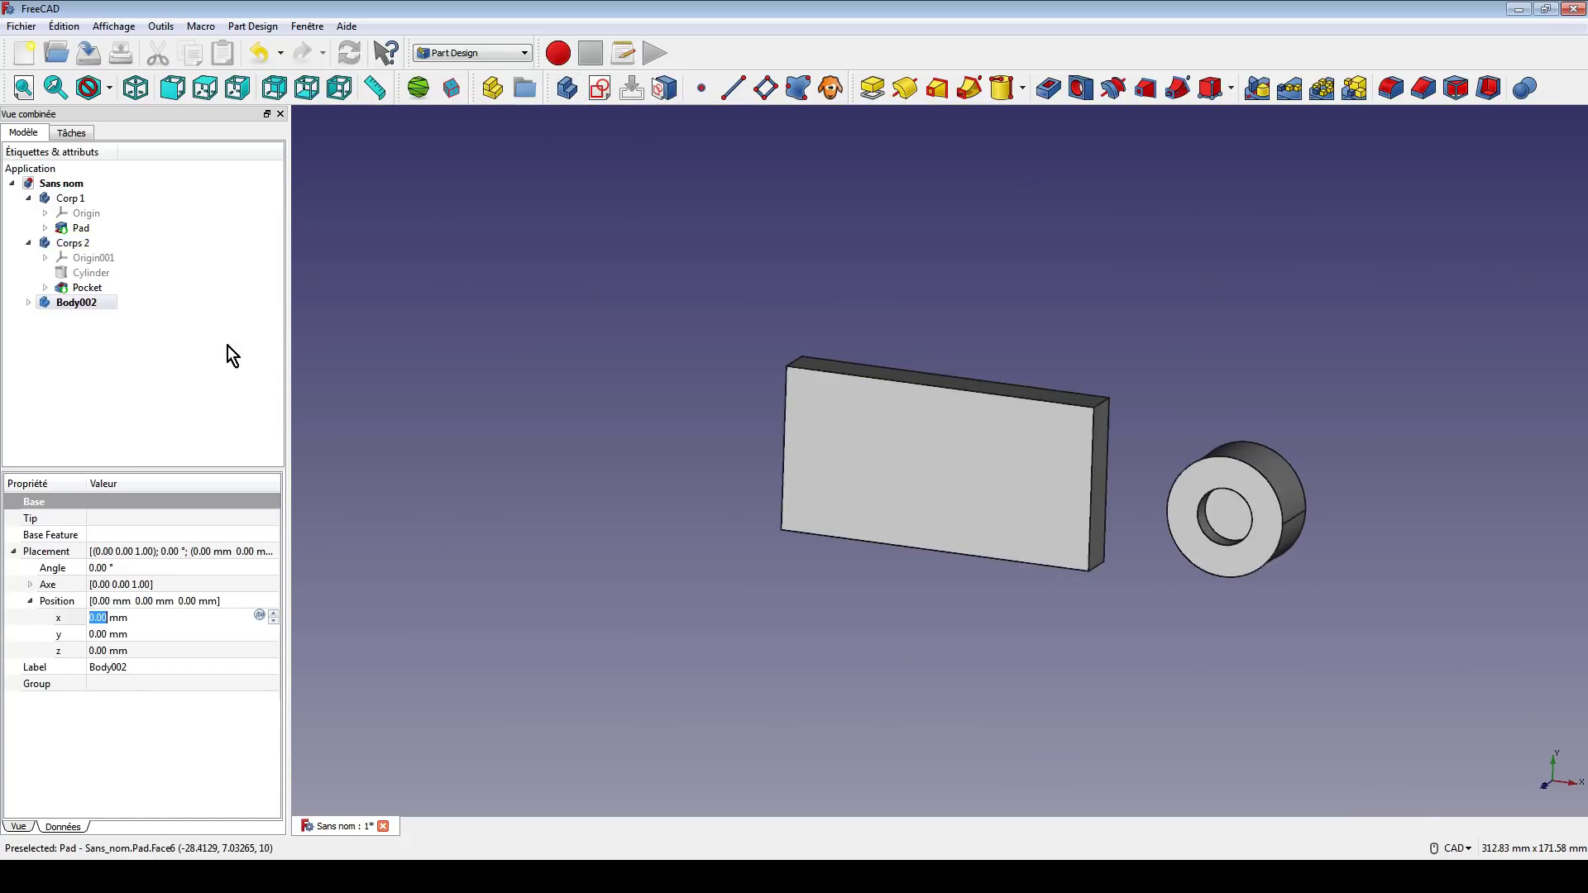
{"action": "left_click", "coordinate": [93, 310]}
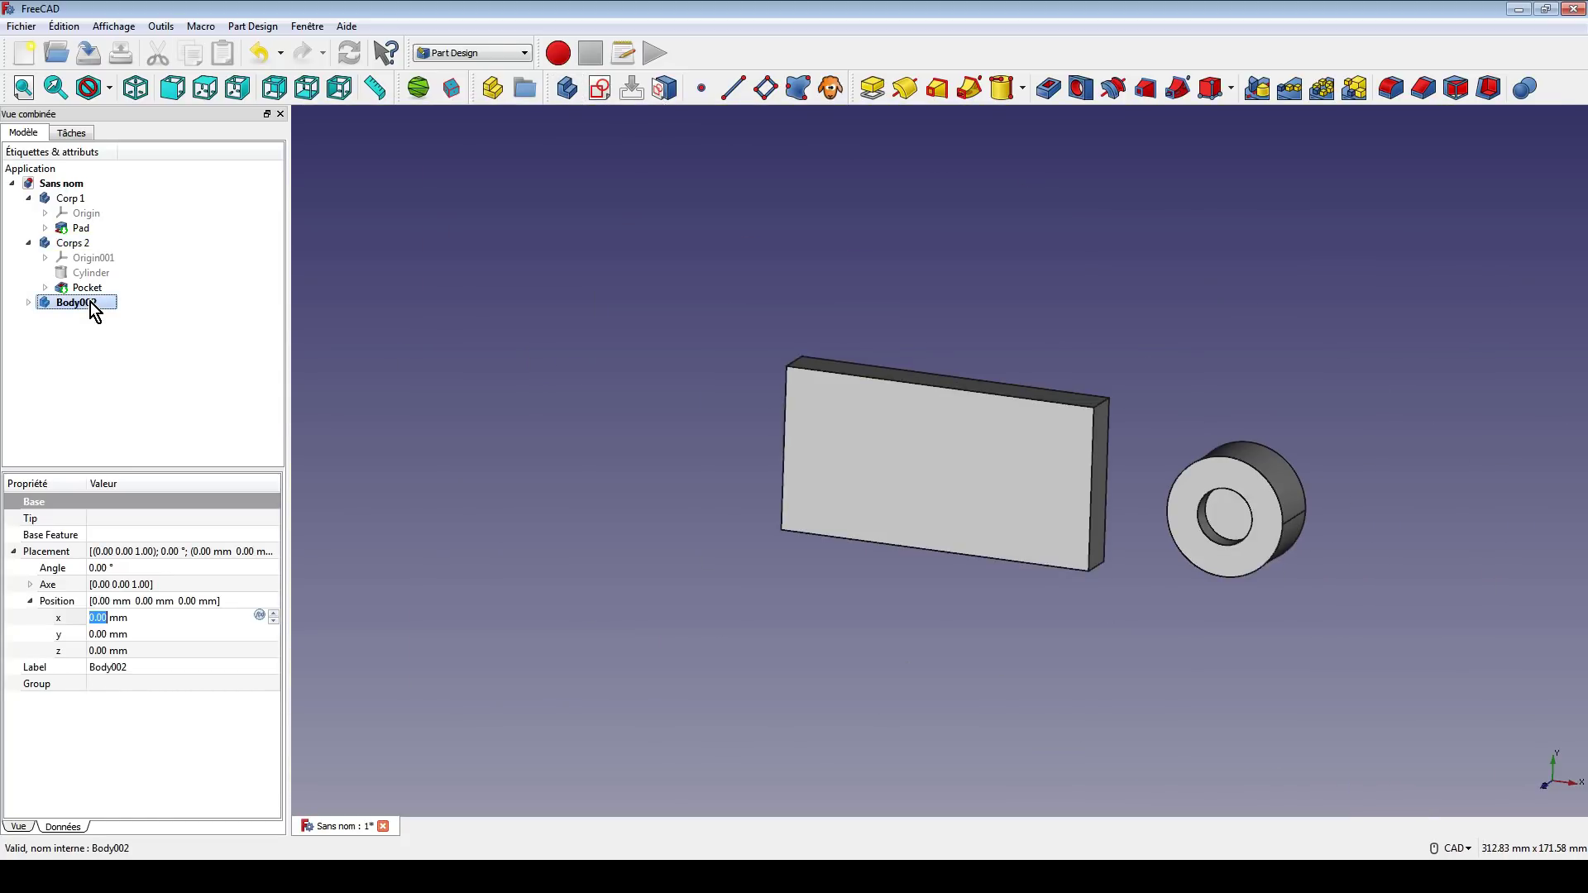
{"action": "left_click", "coordinate": [89, 302]}
{"action": "type", "text": "Corp 3"}
{"action": "key", "text": "Return"}
{"action": "left_click", "coordinate": [538, 484]}
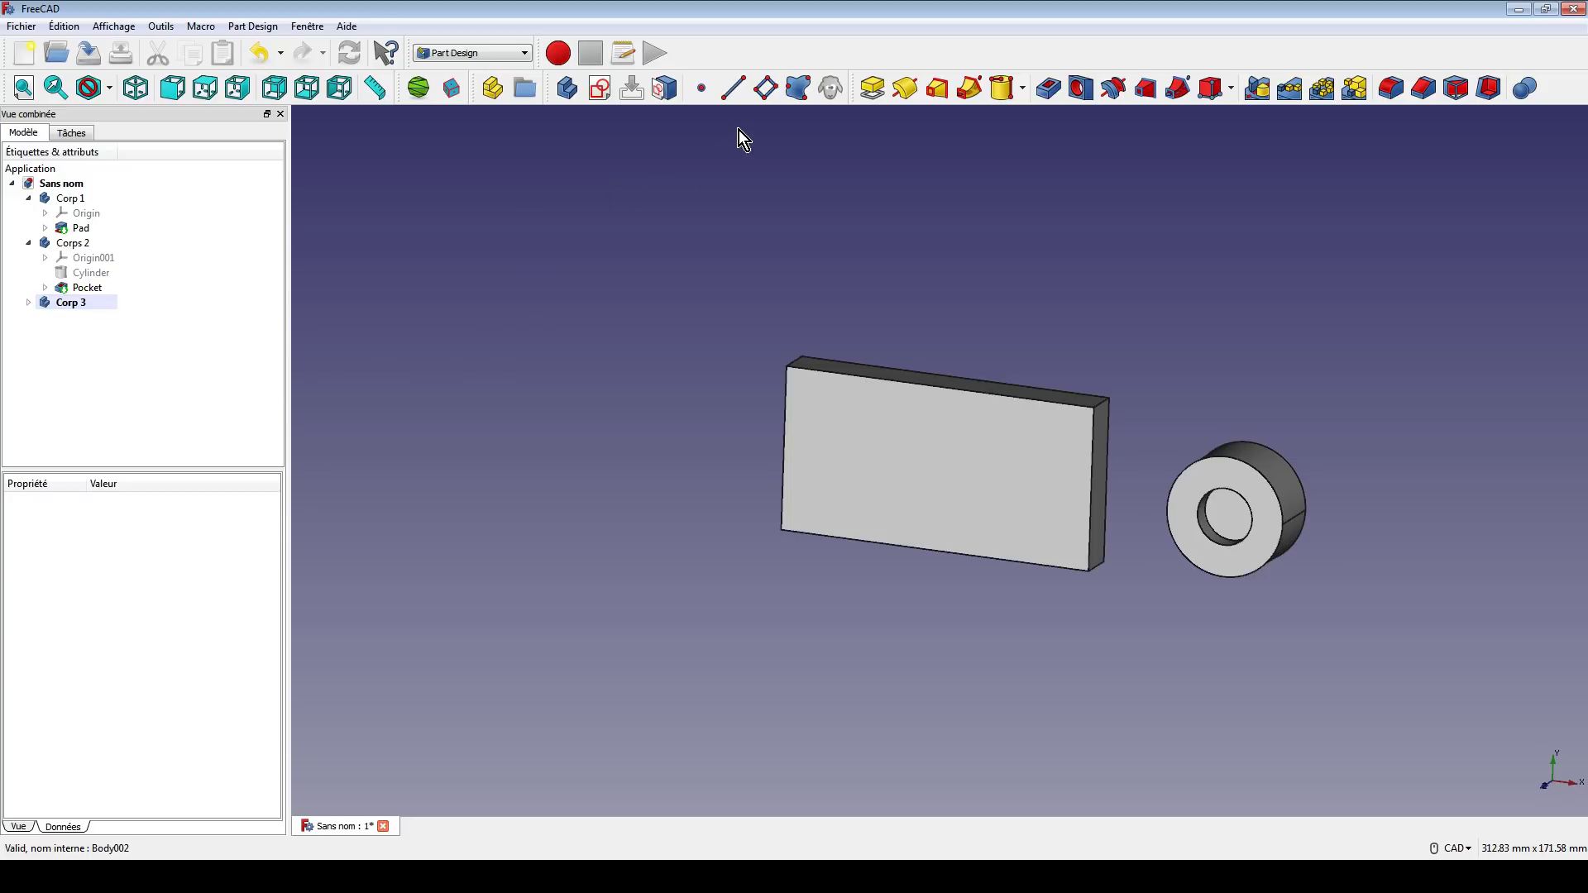
Create a datum plane in Corp 3 attached to the plate's narrow end face opposite the cylinder, using an independent copy of the reference
{"action": "left_click", "coordinate": [766, 88]}
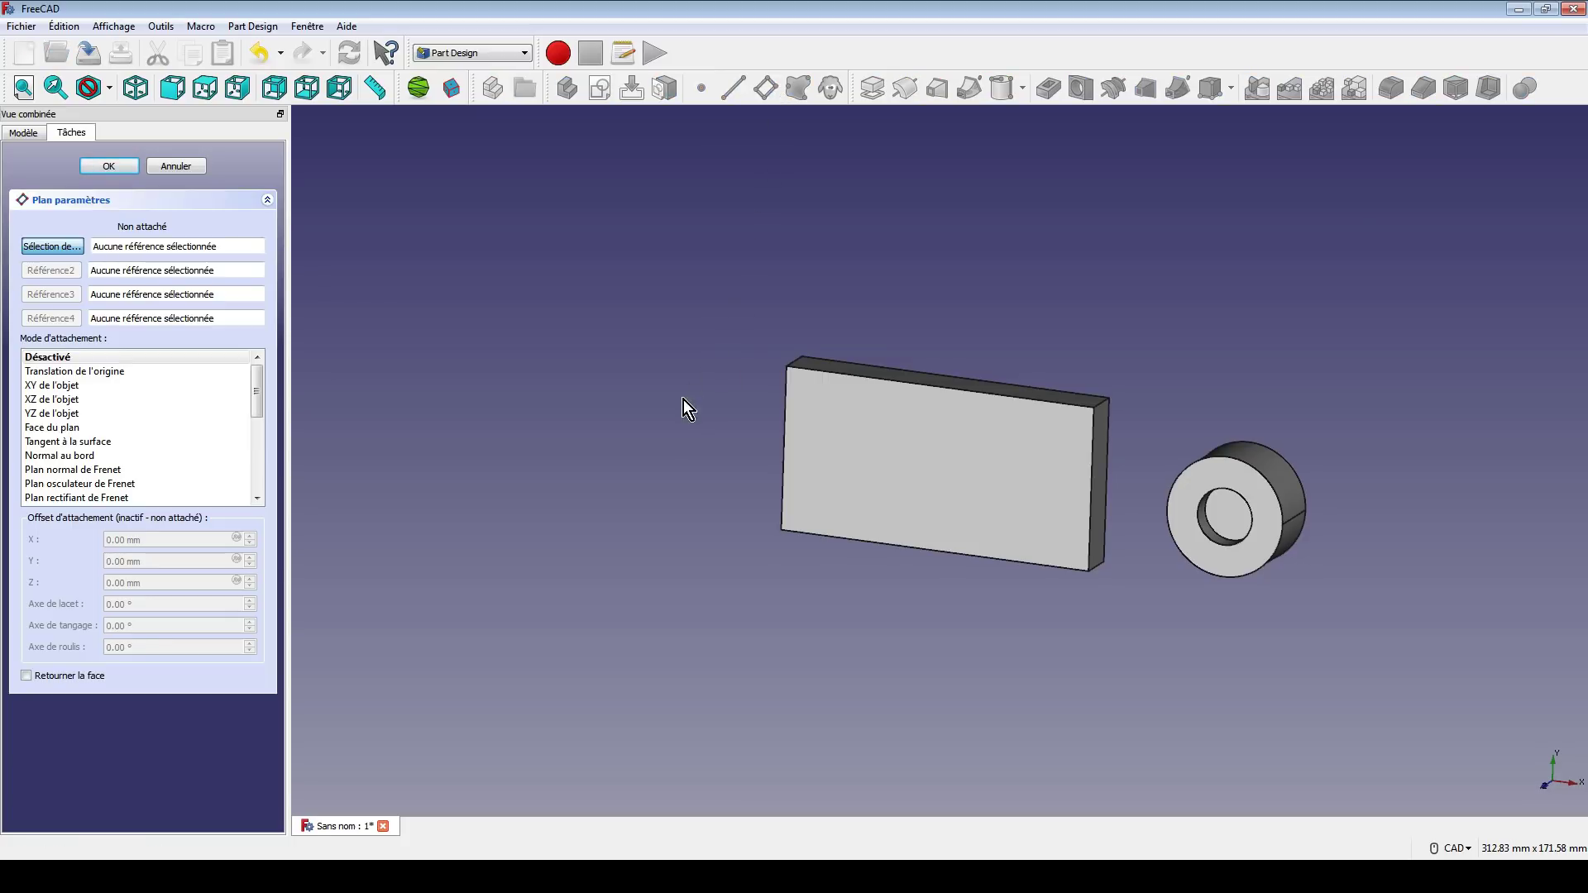
{"action": "middle_click_drag", "start_coordinate": [683, 400], "coordinate": [942, 455]}
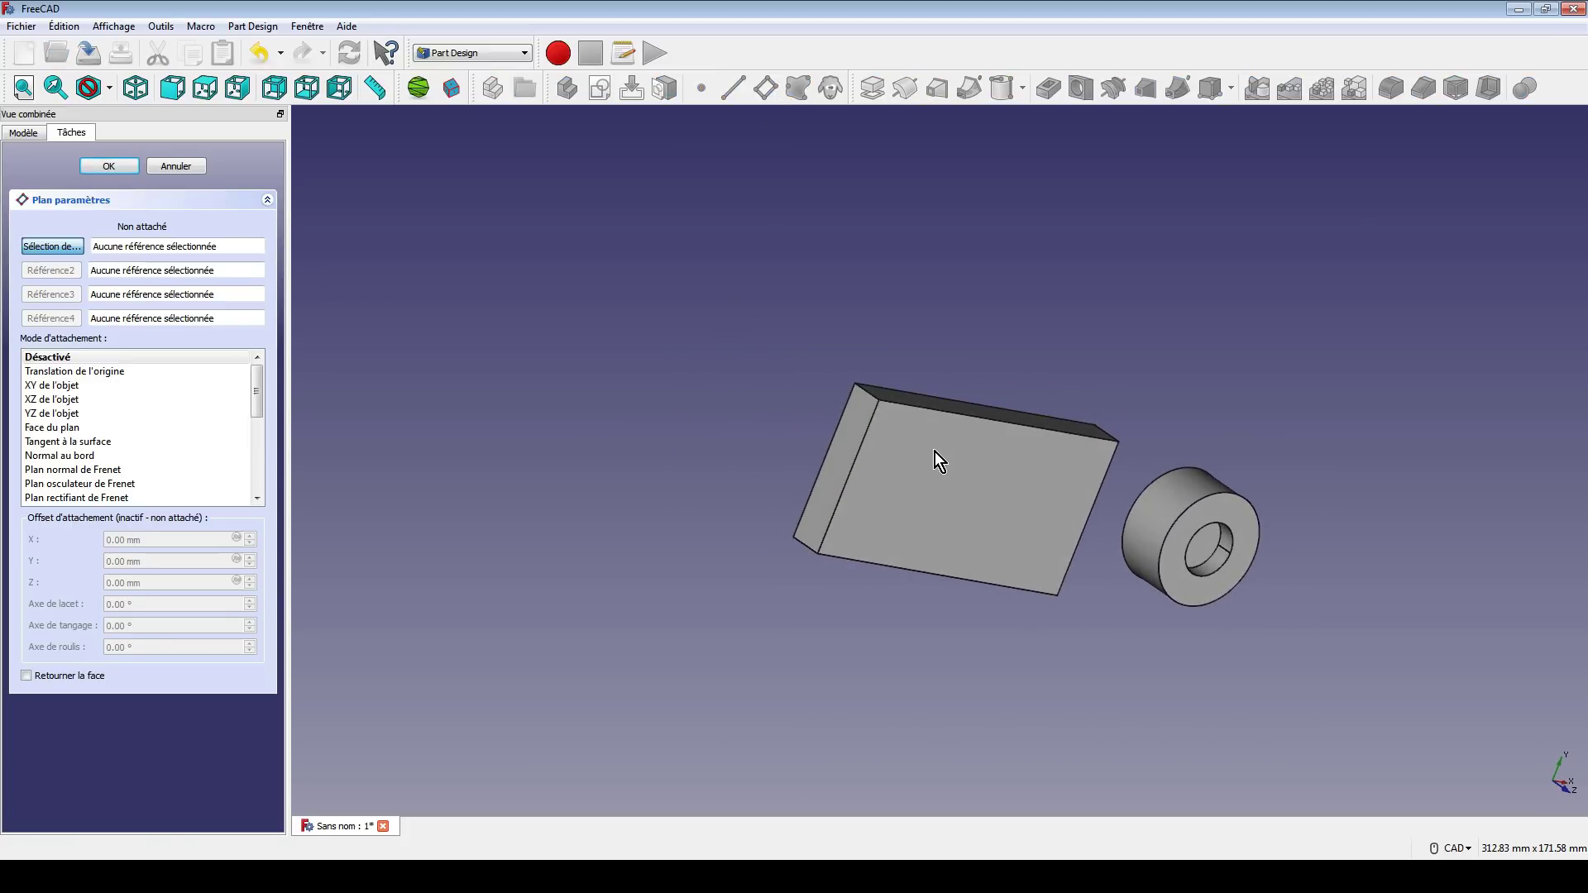
{"action": "left_click", "coordinate": [857, 433]}
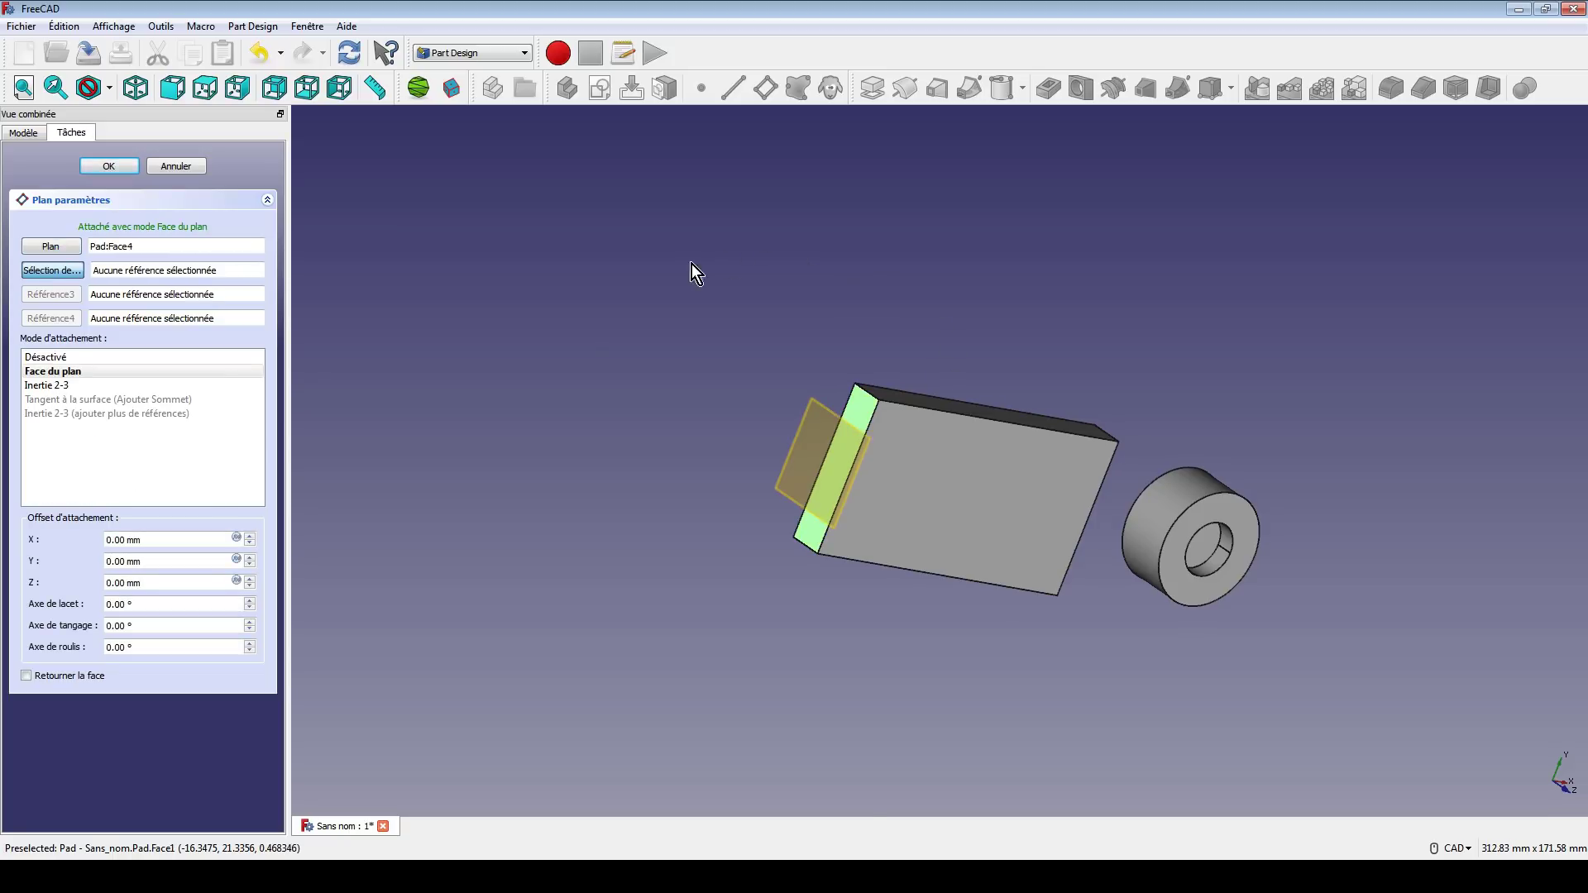
{"action": "left_click", "coordinate": [116, 168]}
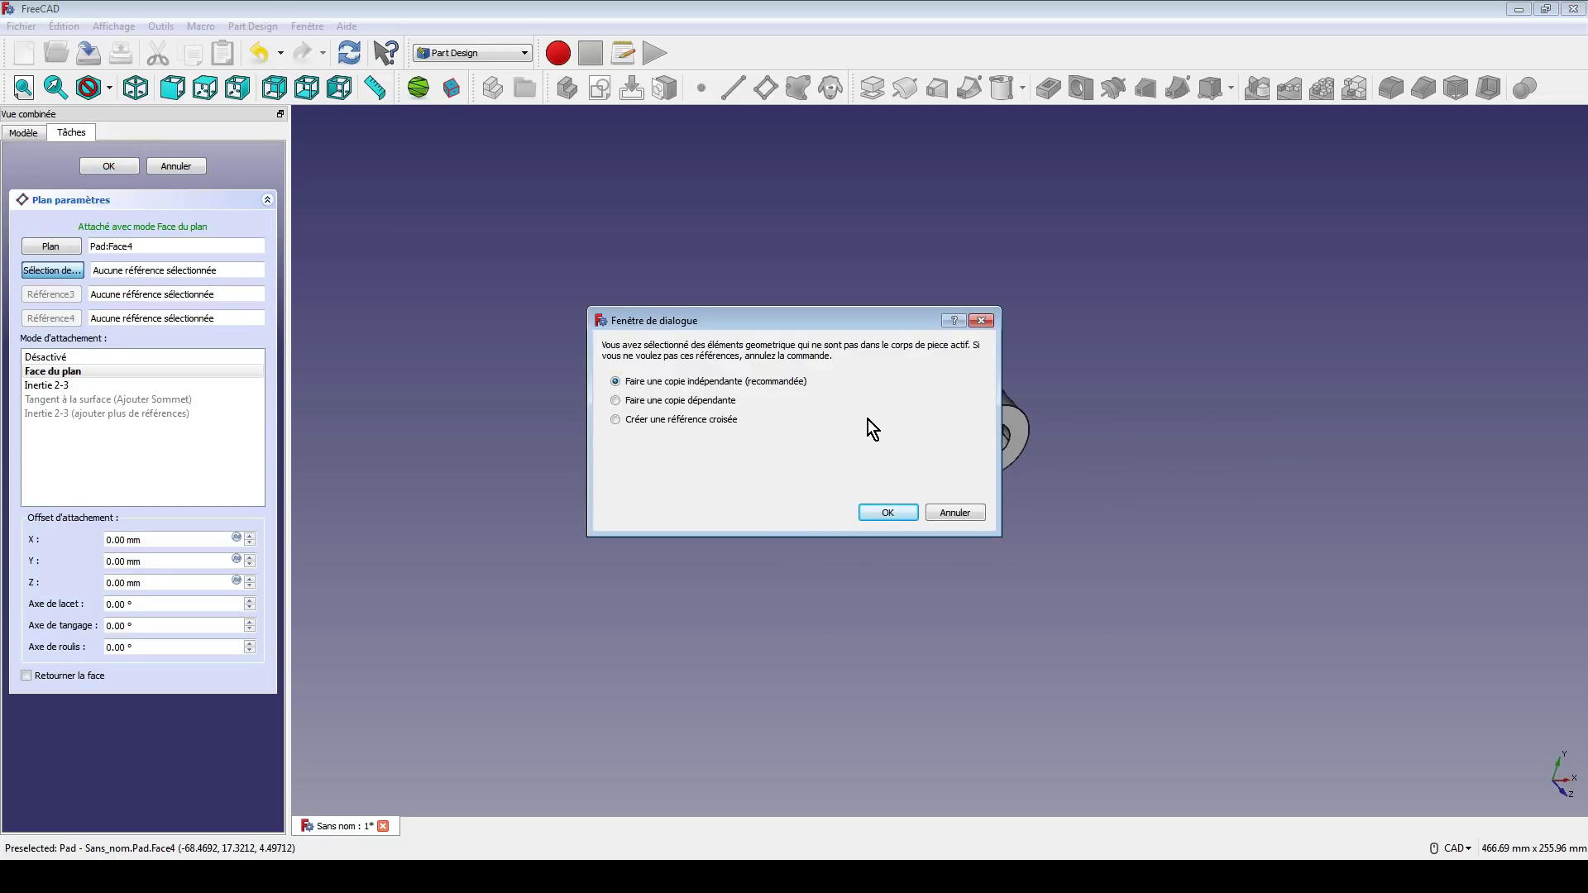
{"action": "left_click", "coordinate": [881, 512]}
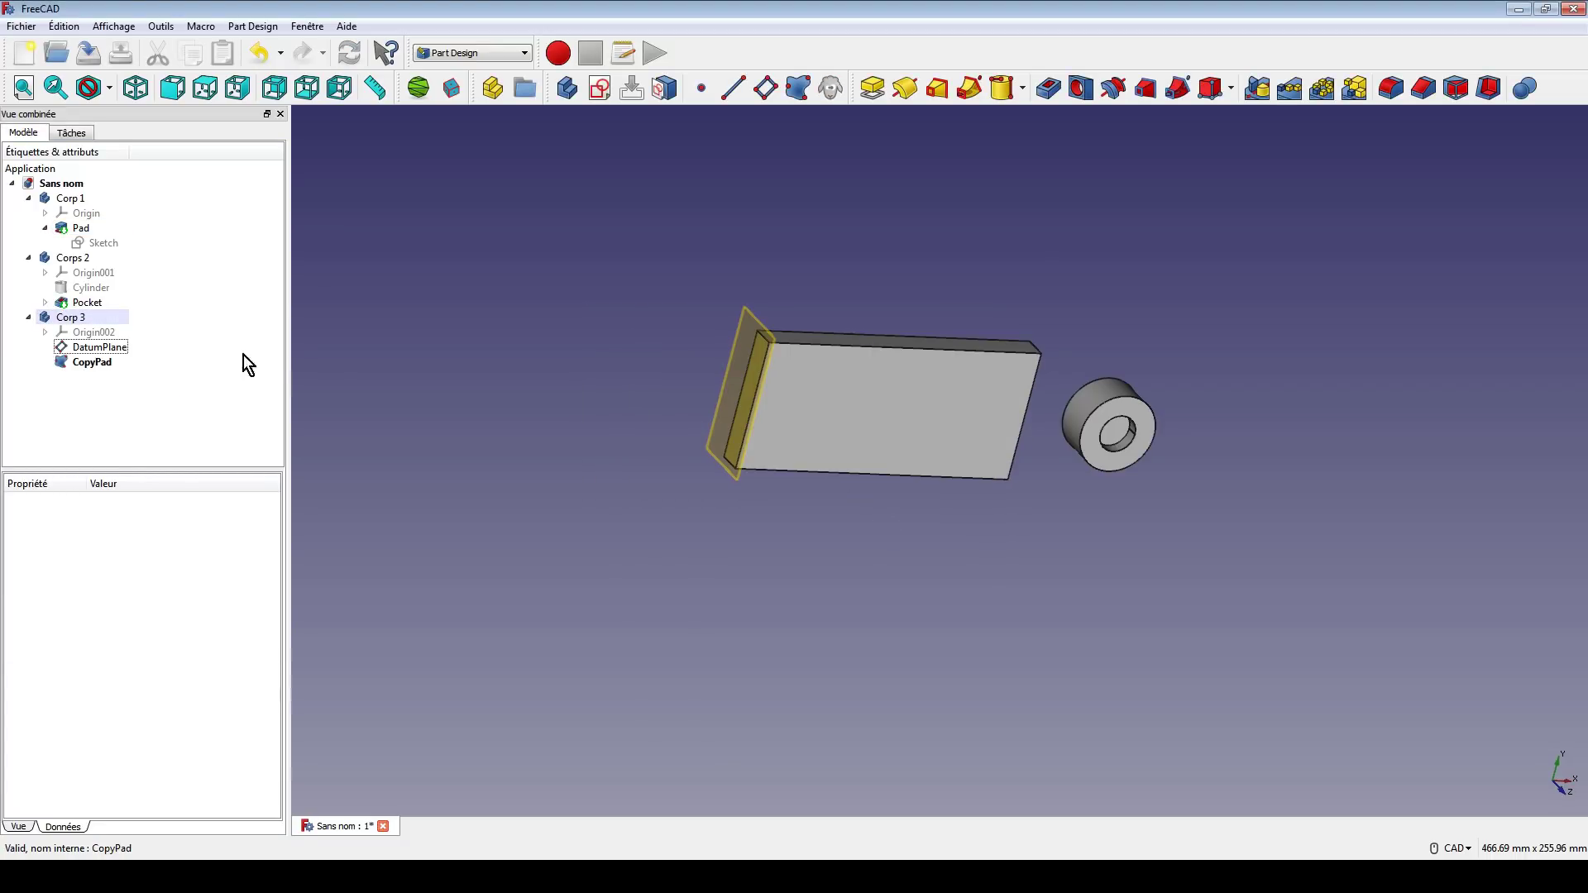
Rename the datum plane in Corp 3 as "Plan de ref"
{"action": "left_click", "coordinate": [98, 348]}
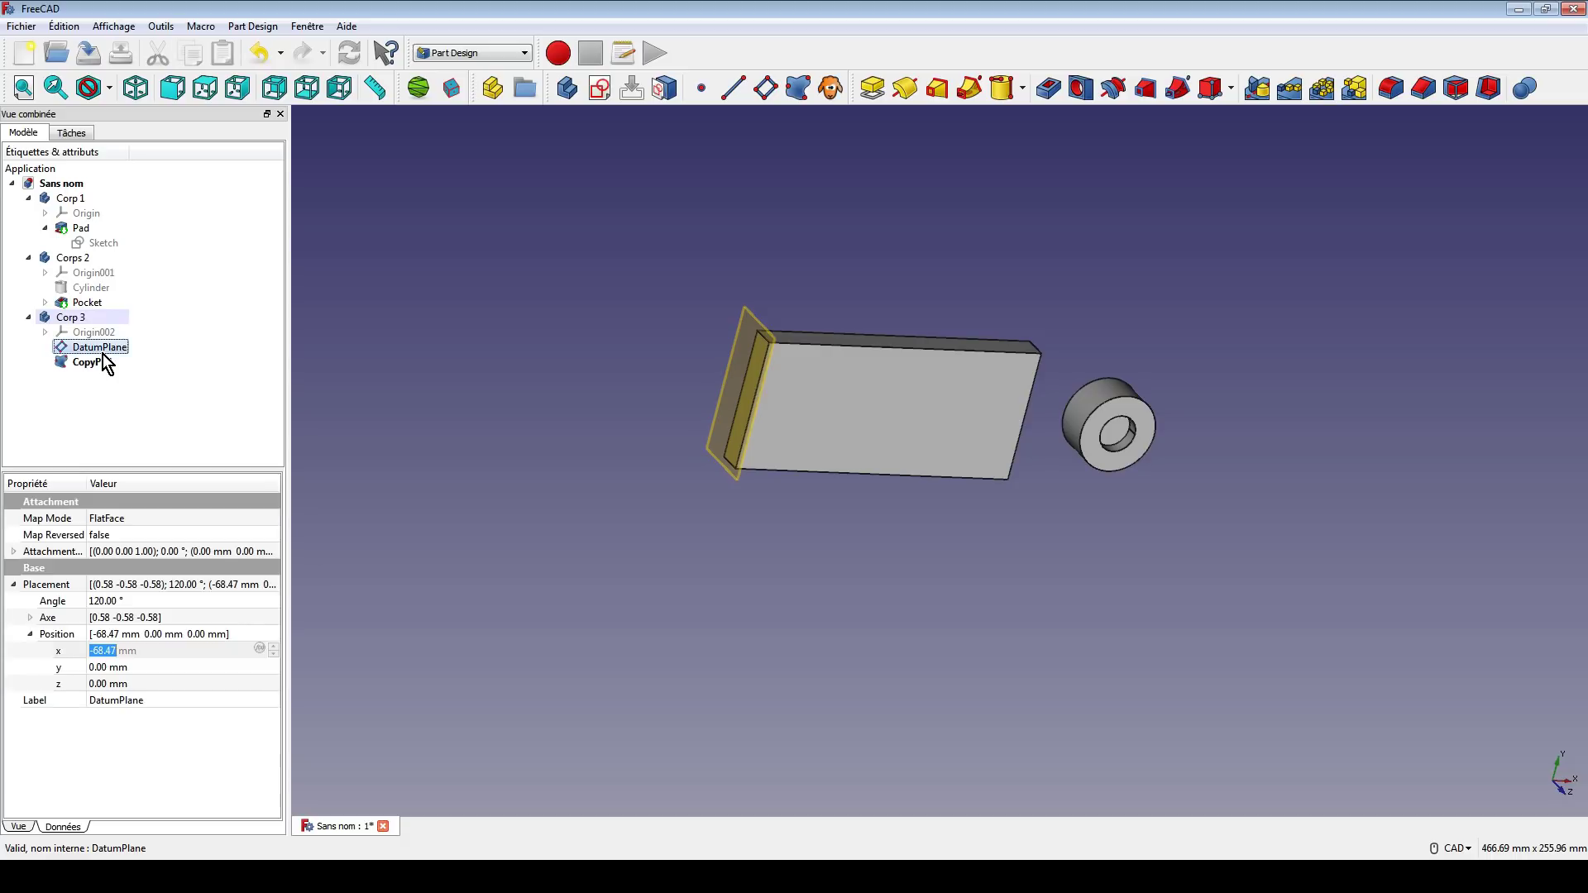
{"action": "left_click", "coordinate": [89, 364]}
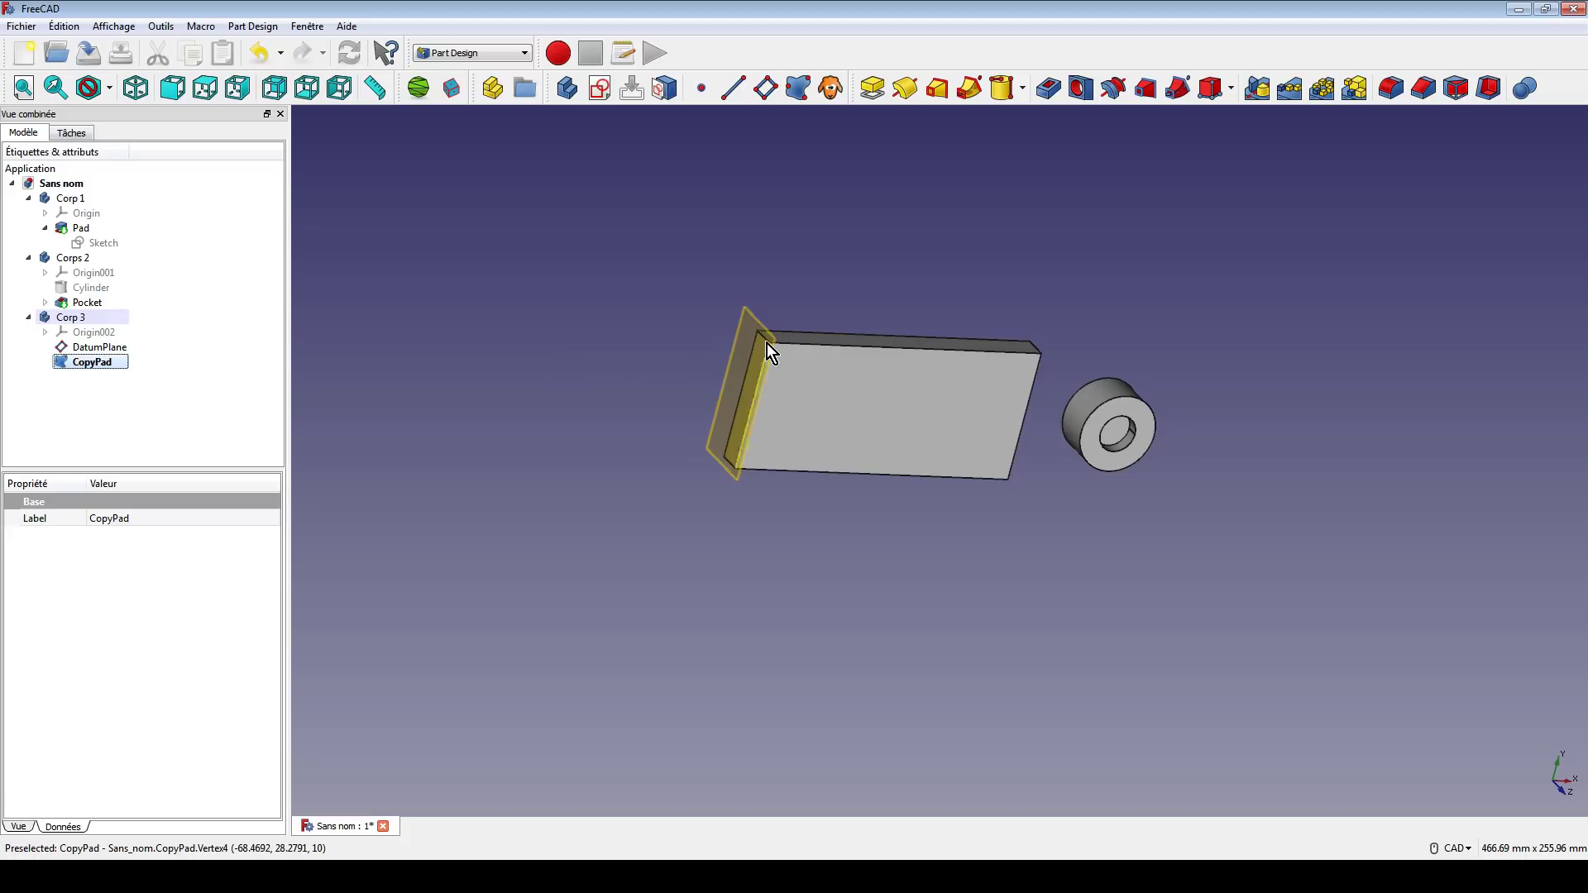
{"action": "left_click", "coordinate": [95, 385]}
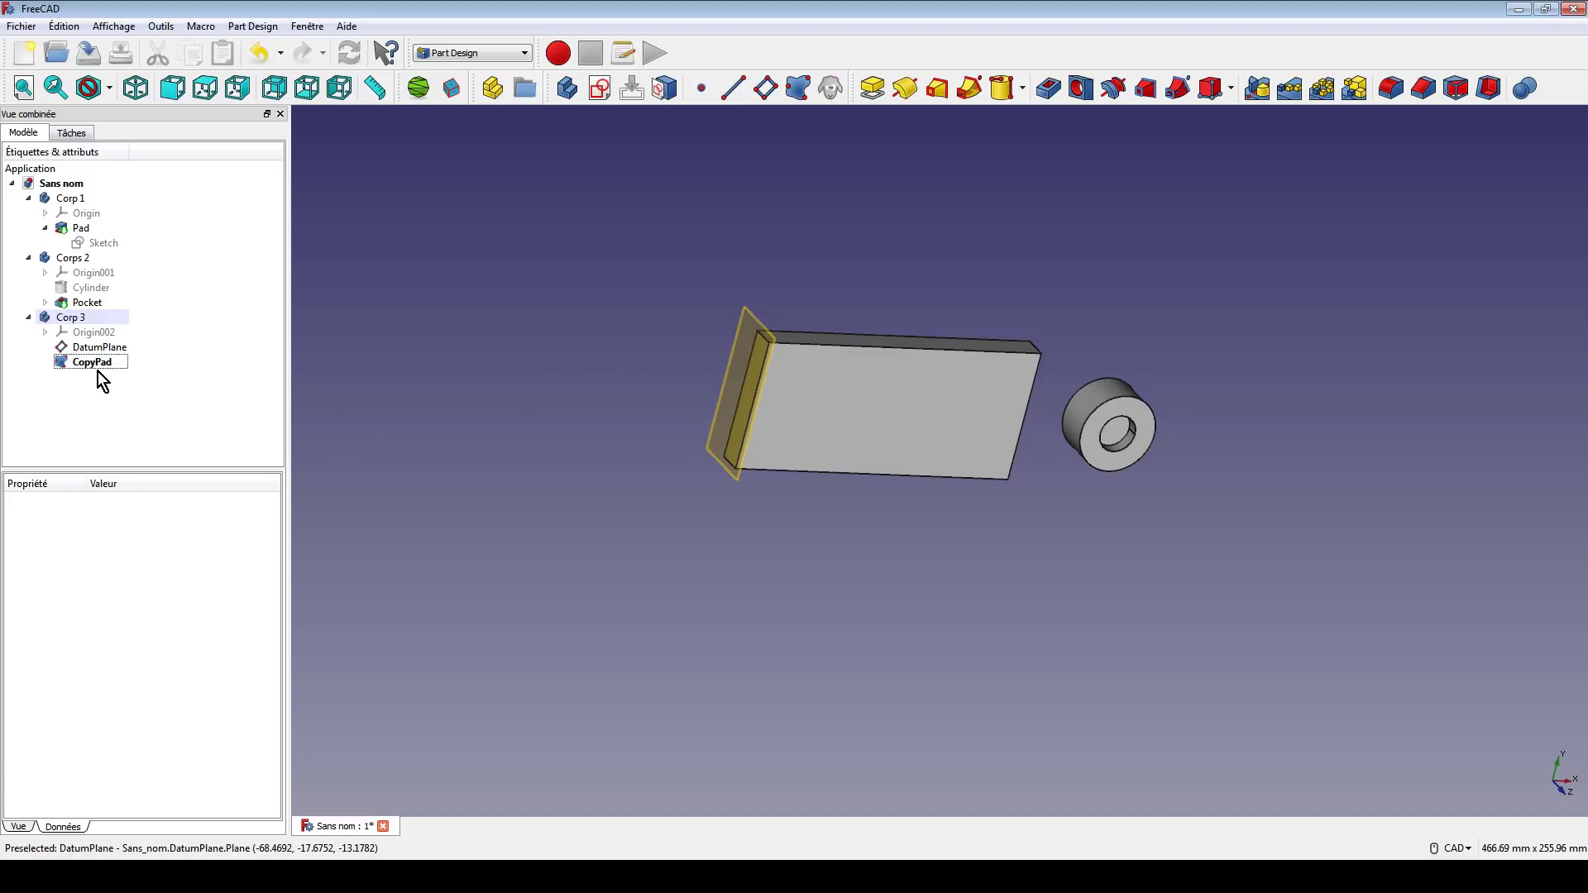
{"action": "left_click", "coordinate": [101, 348]}
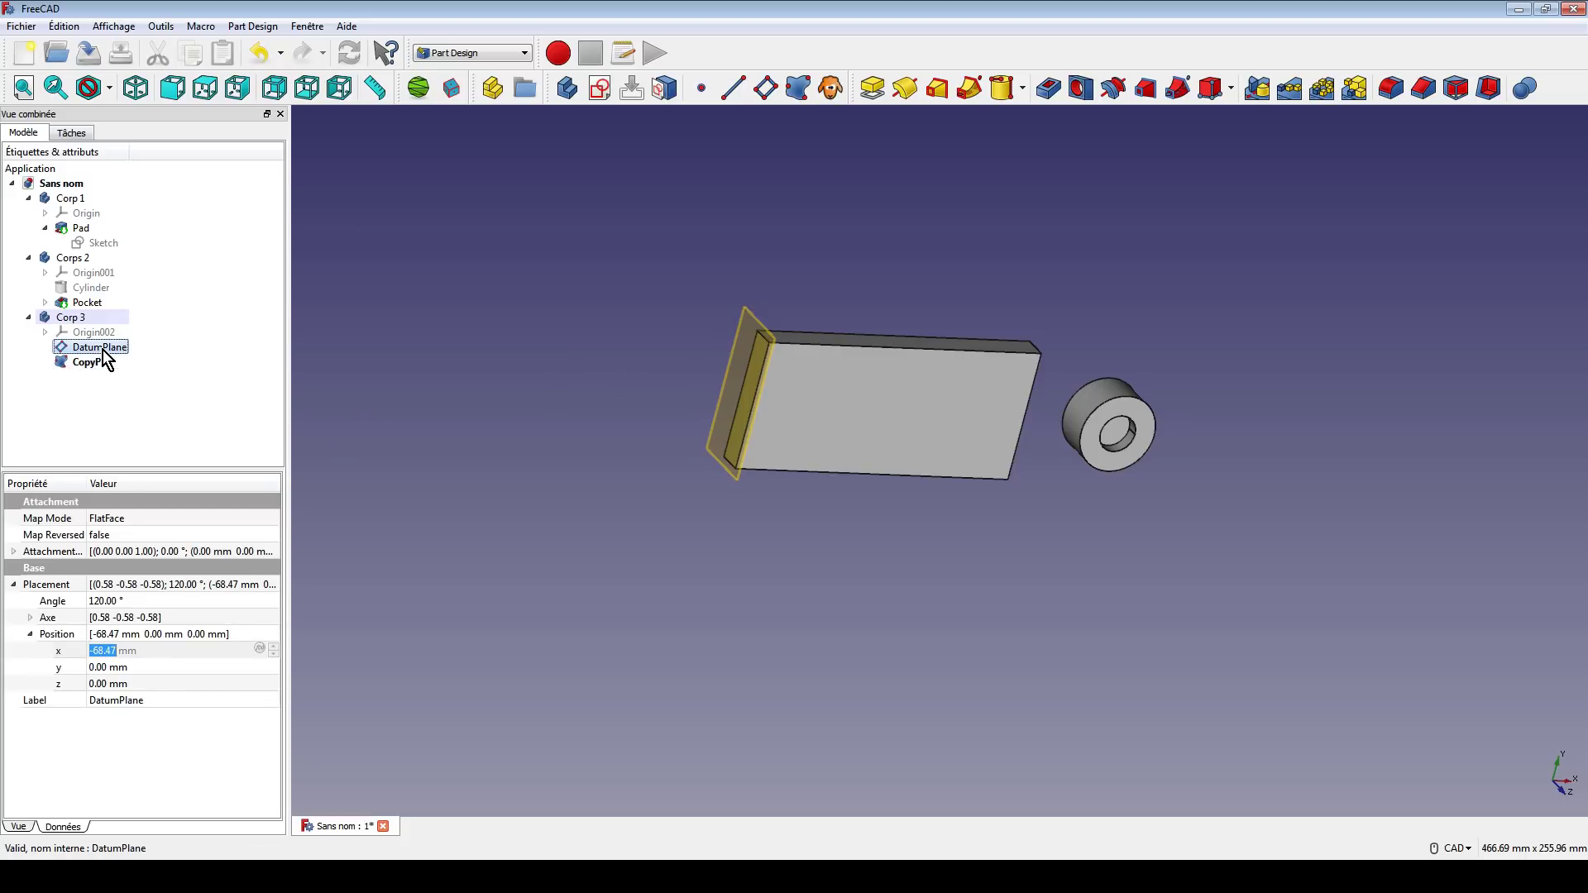
{"action": "left_click", "coordinate": [101, 347]}
{"action": "type", "text": "Plan de ref"}
{"action": "key", "text": "Return"}
Rename the copied pad reference in Corp 3 as "Copie plan C1"
{"action": "left_click", "coordinate": [76, 369]}
{"action": "left_click", "coordinate": [76, 369]}
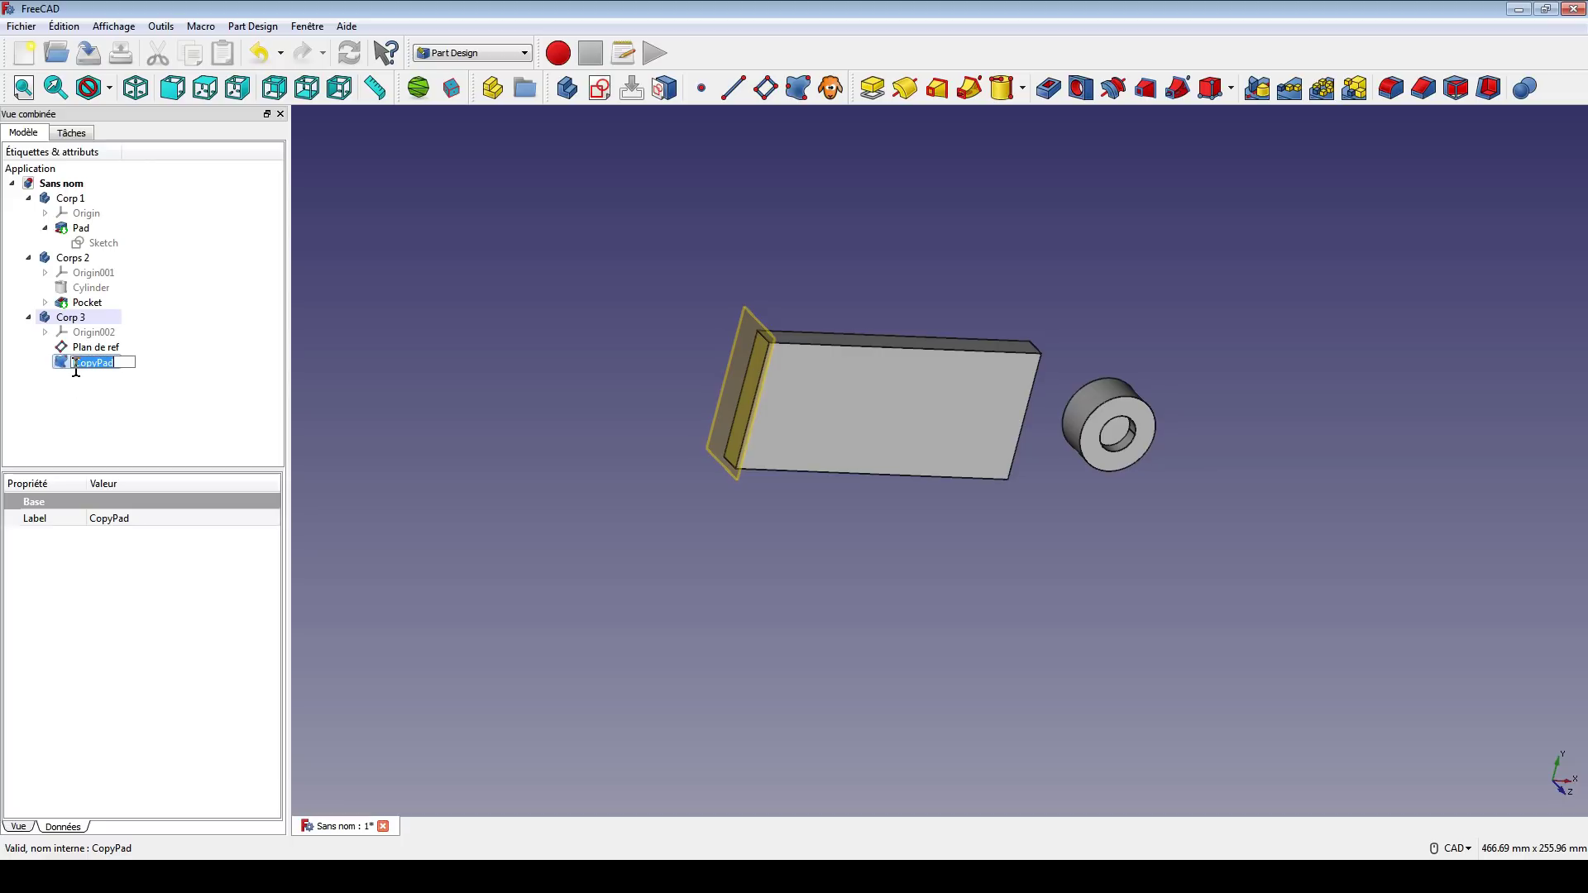
{"action": "type", "text": "Copy pl"}
{"action": "key", "text": "BackSpace"}
{"action": "type", "text": "Copie plan c"}
{"action": "key", "text": "BackSpace"}
{"action": "type", "text": "C1"}
{"action": "key", "text": "Return"}
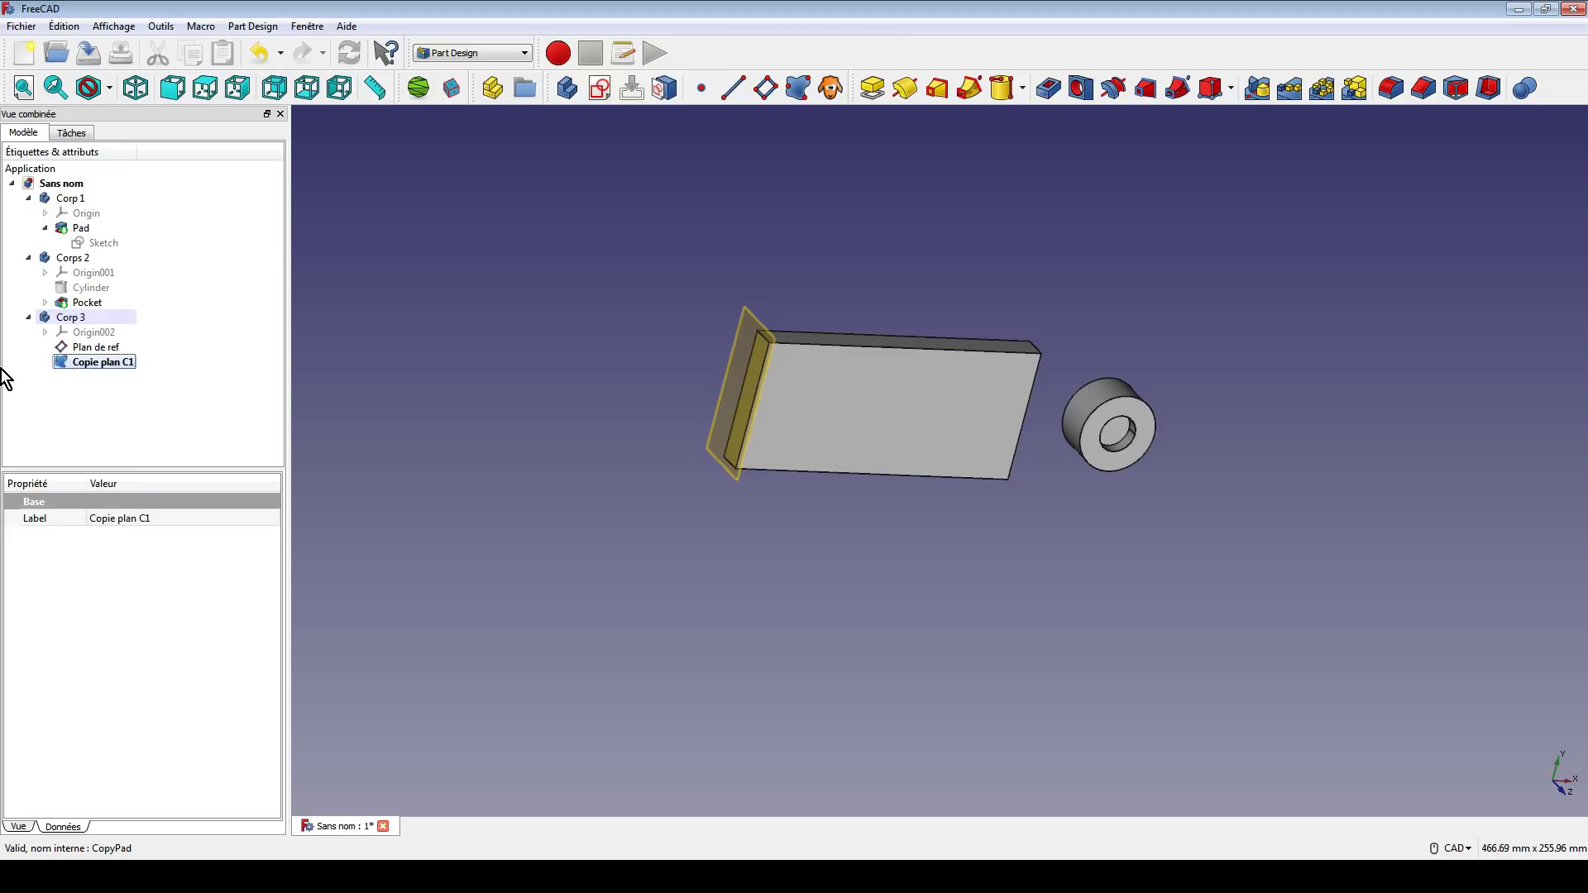
{"action": "left_click", "coordinate": [52, 393]}
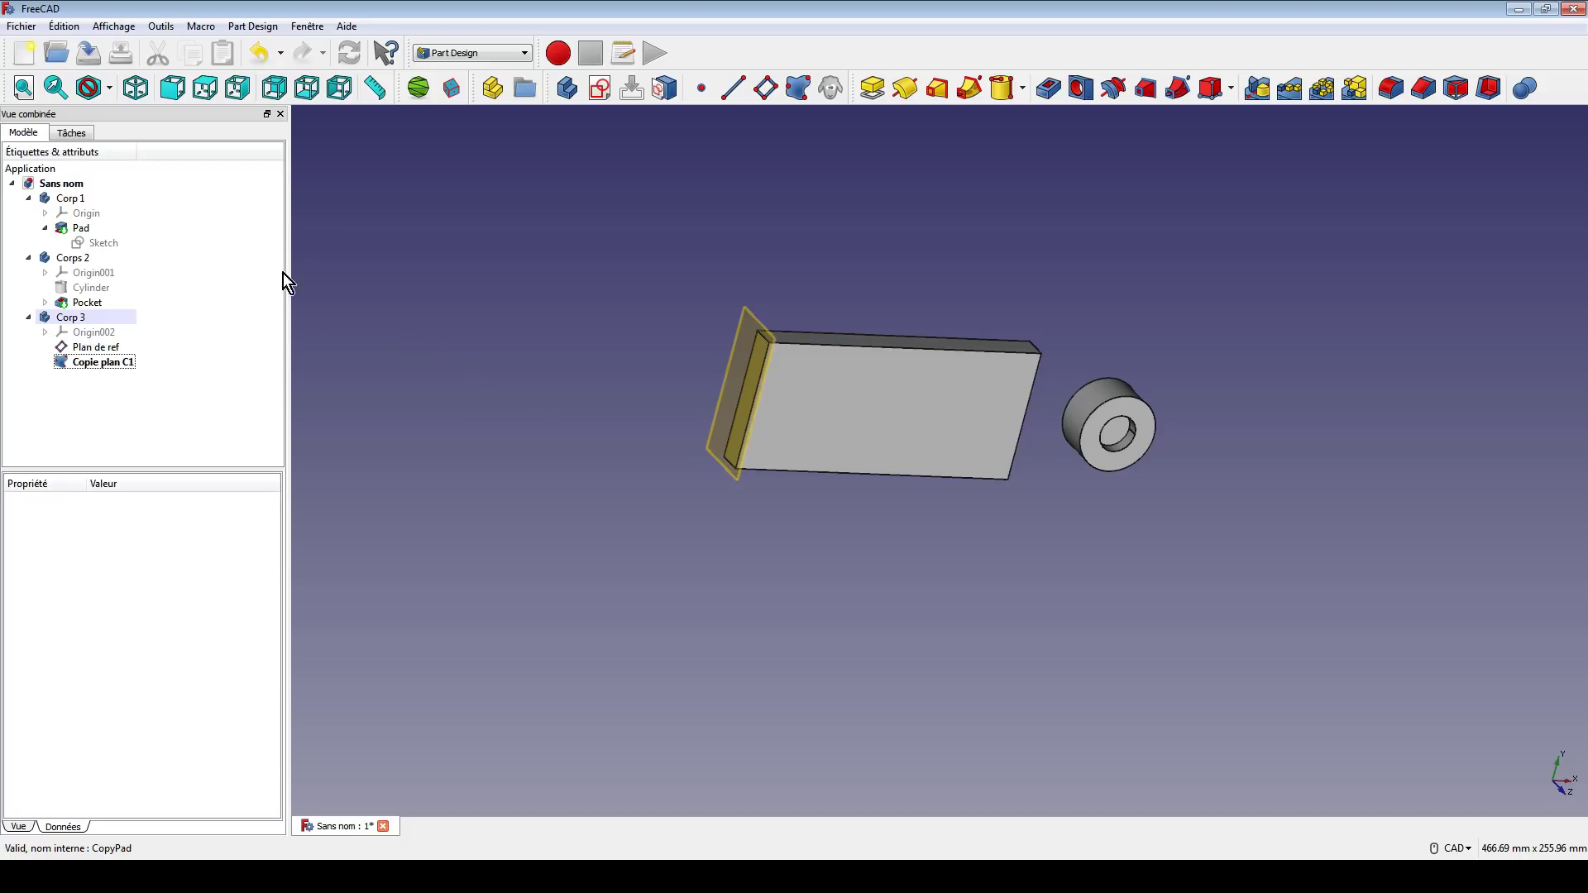
Hide the Corp 1 body and the copied reference "Copie plan C1", keeping the "Plan de ref" datum plane displayed
{"action": "left_click", "coordinate": [81, 202]}
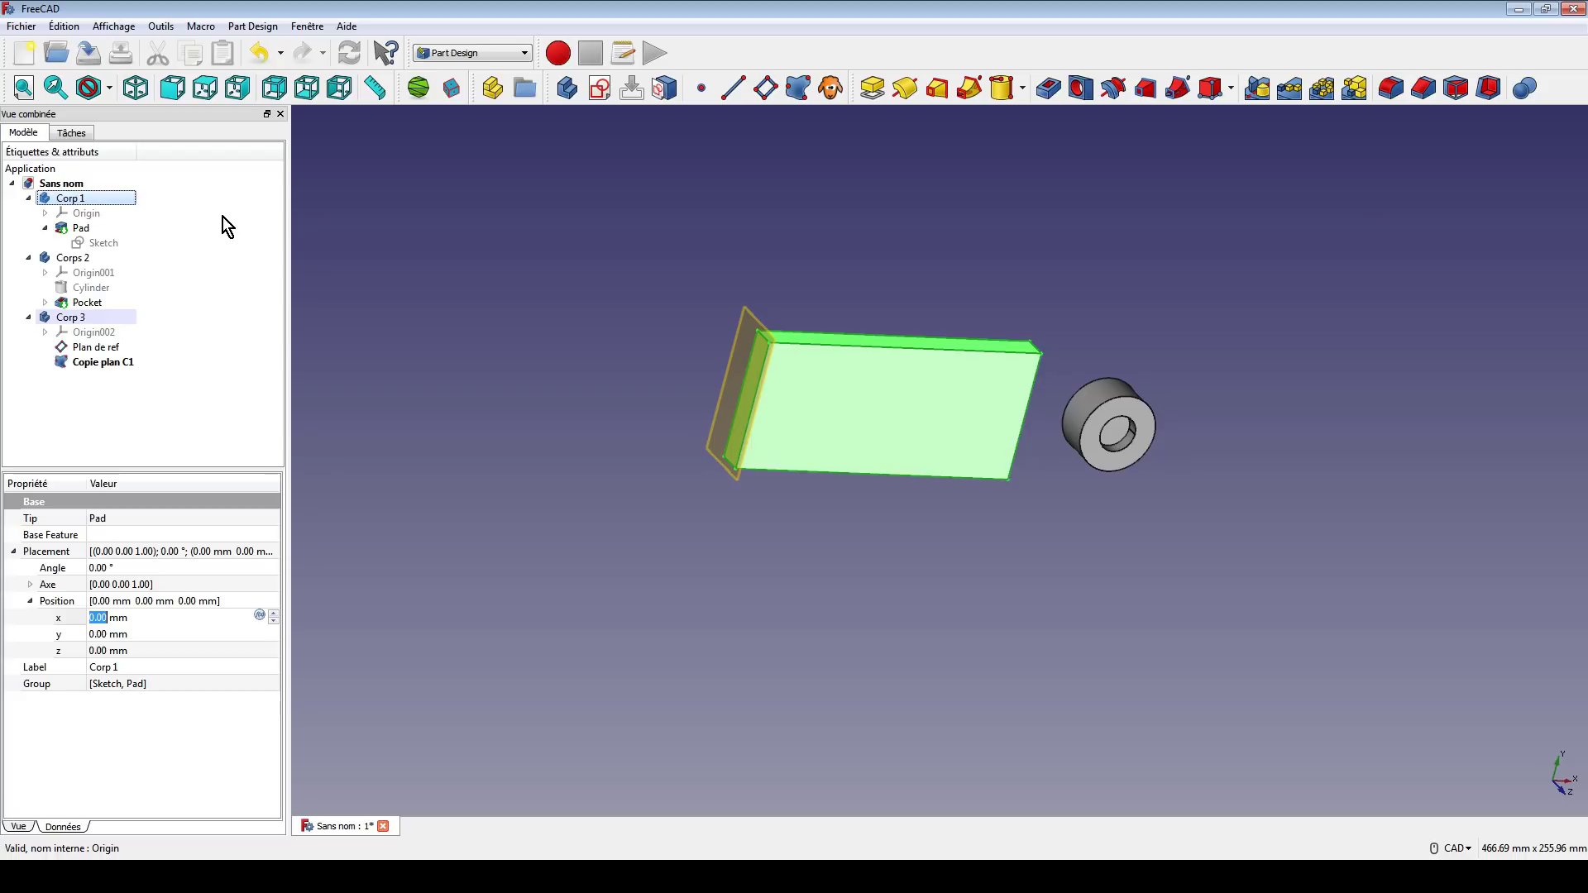
{"action": "key", "text": "space"}
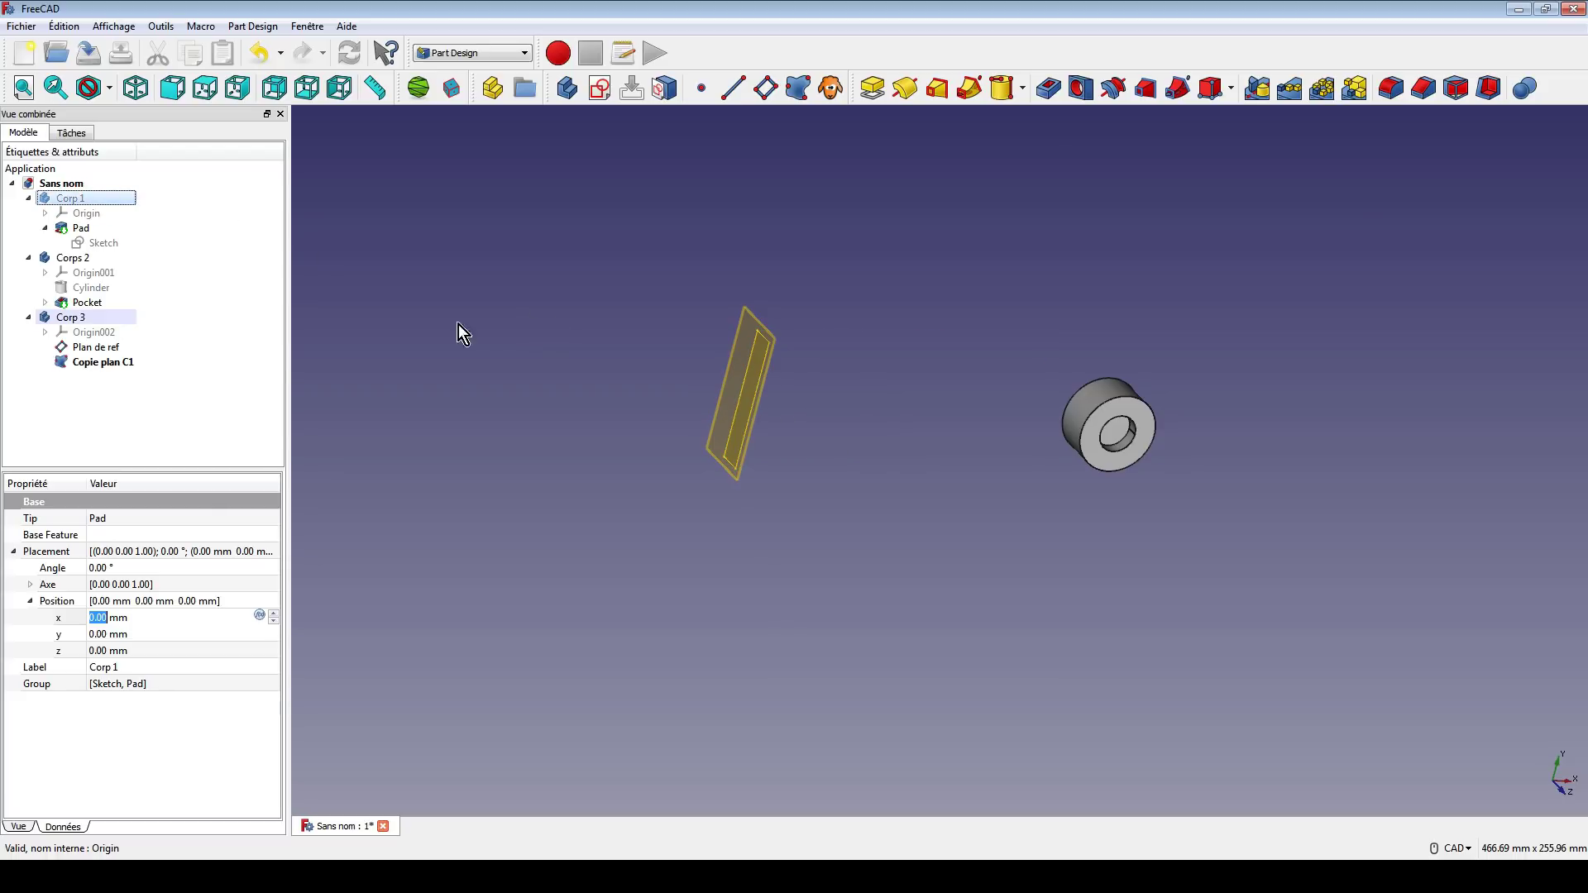
{"action": "left_click", "coordinate": [179, 366]}
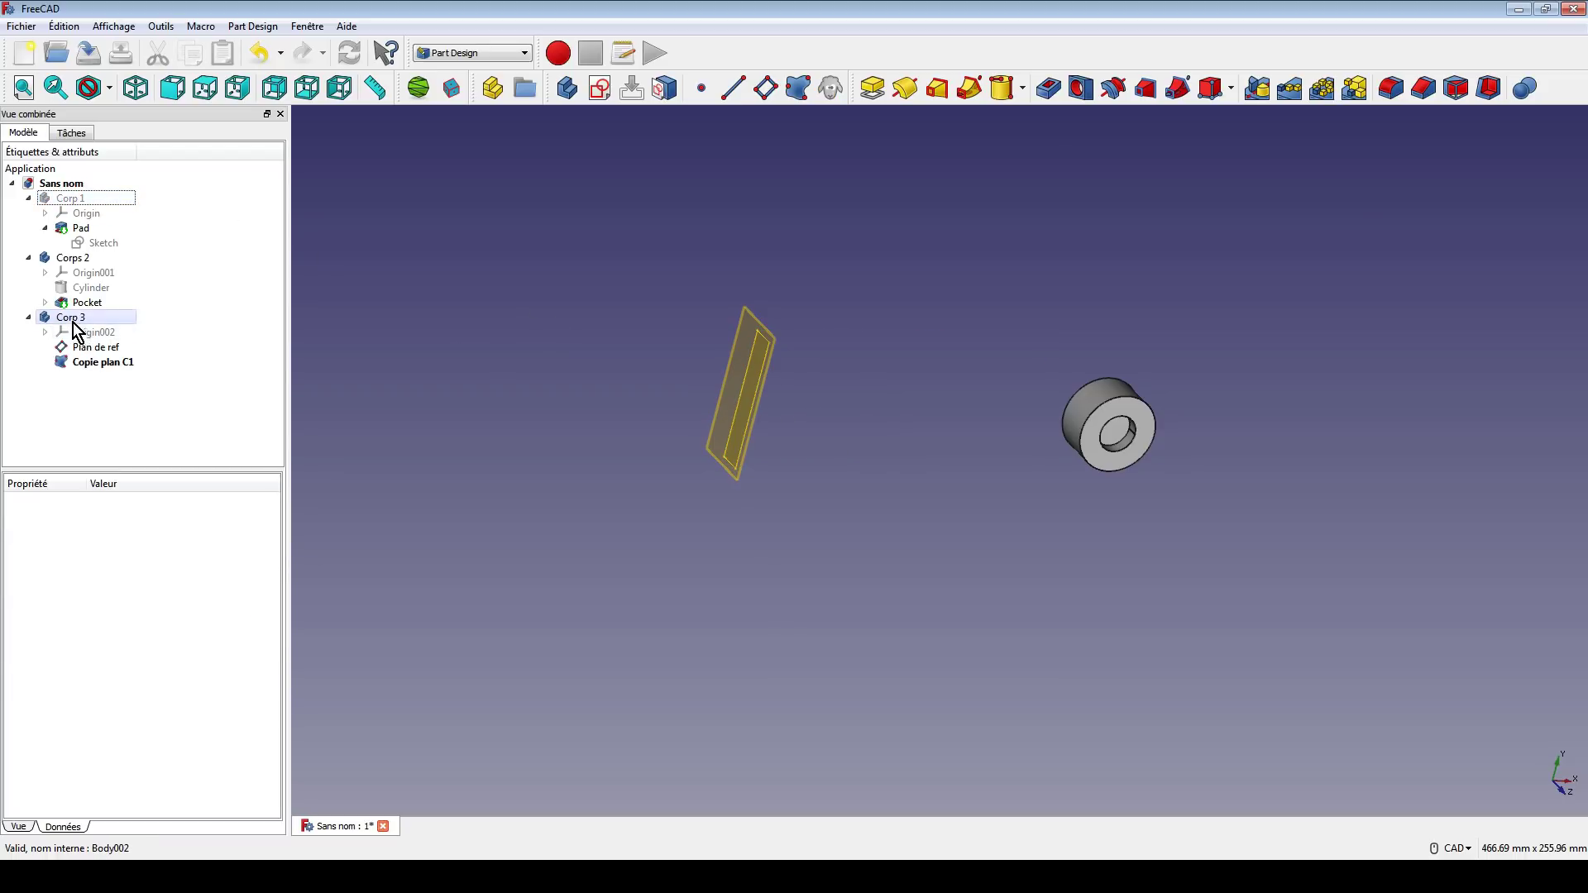
{"action": "left_click", "coordinate": [96, 348]}
{"action": "left_click", "coordinate": [86, 365]}
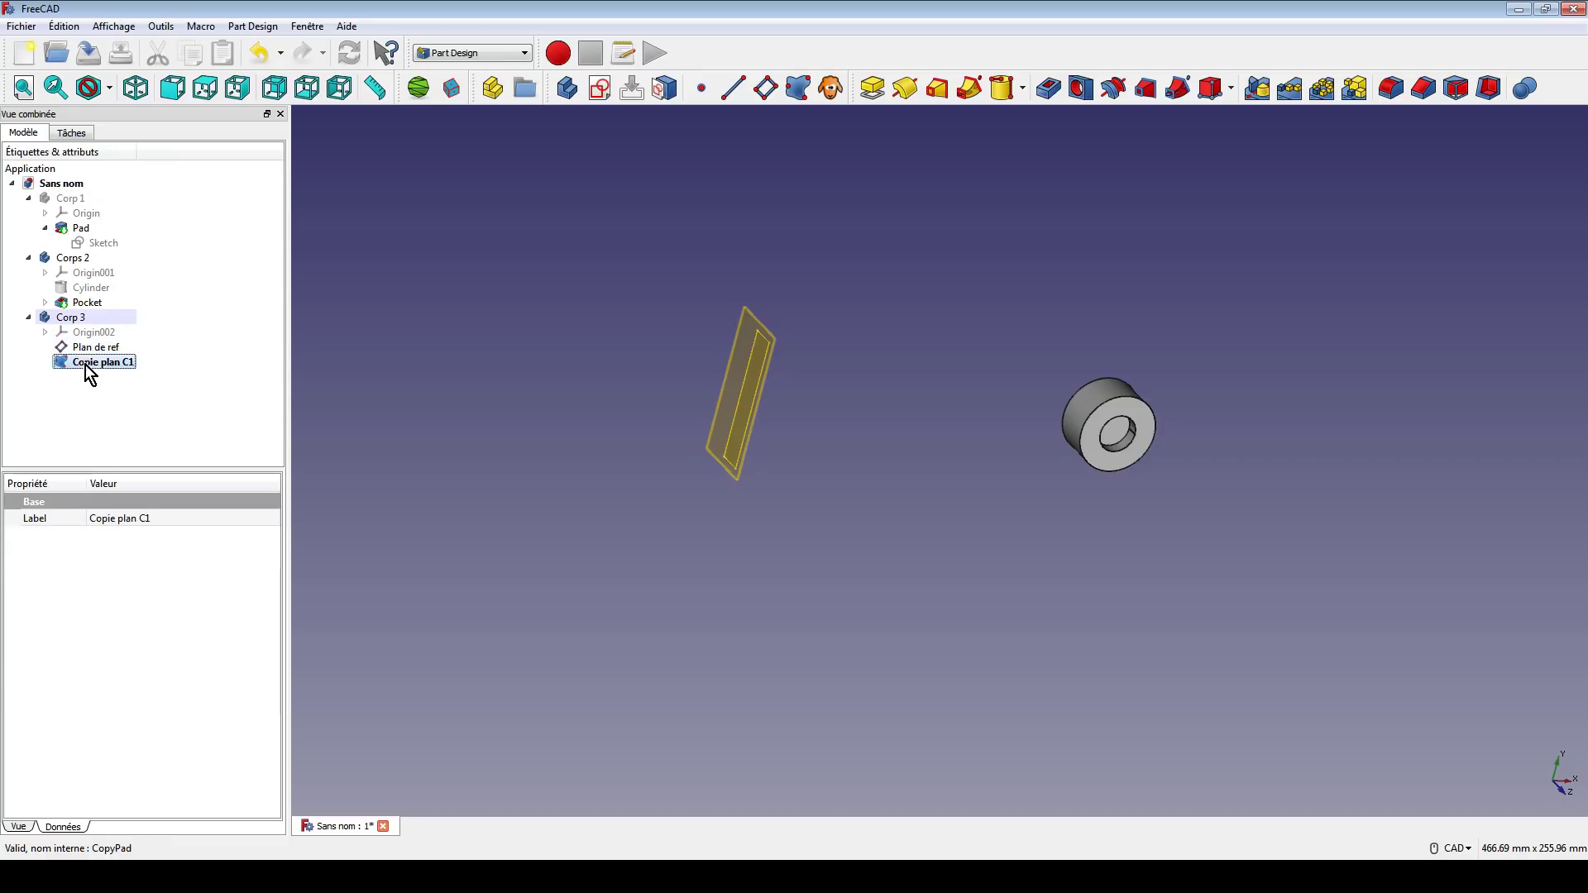
{"action": "left_click", "coordinate": [85, 350]}
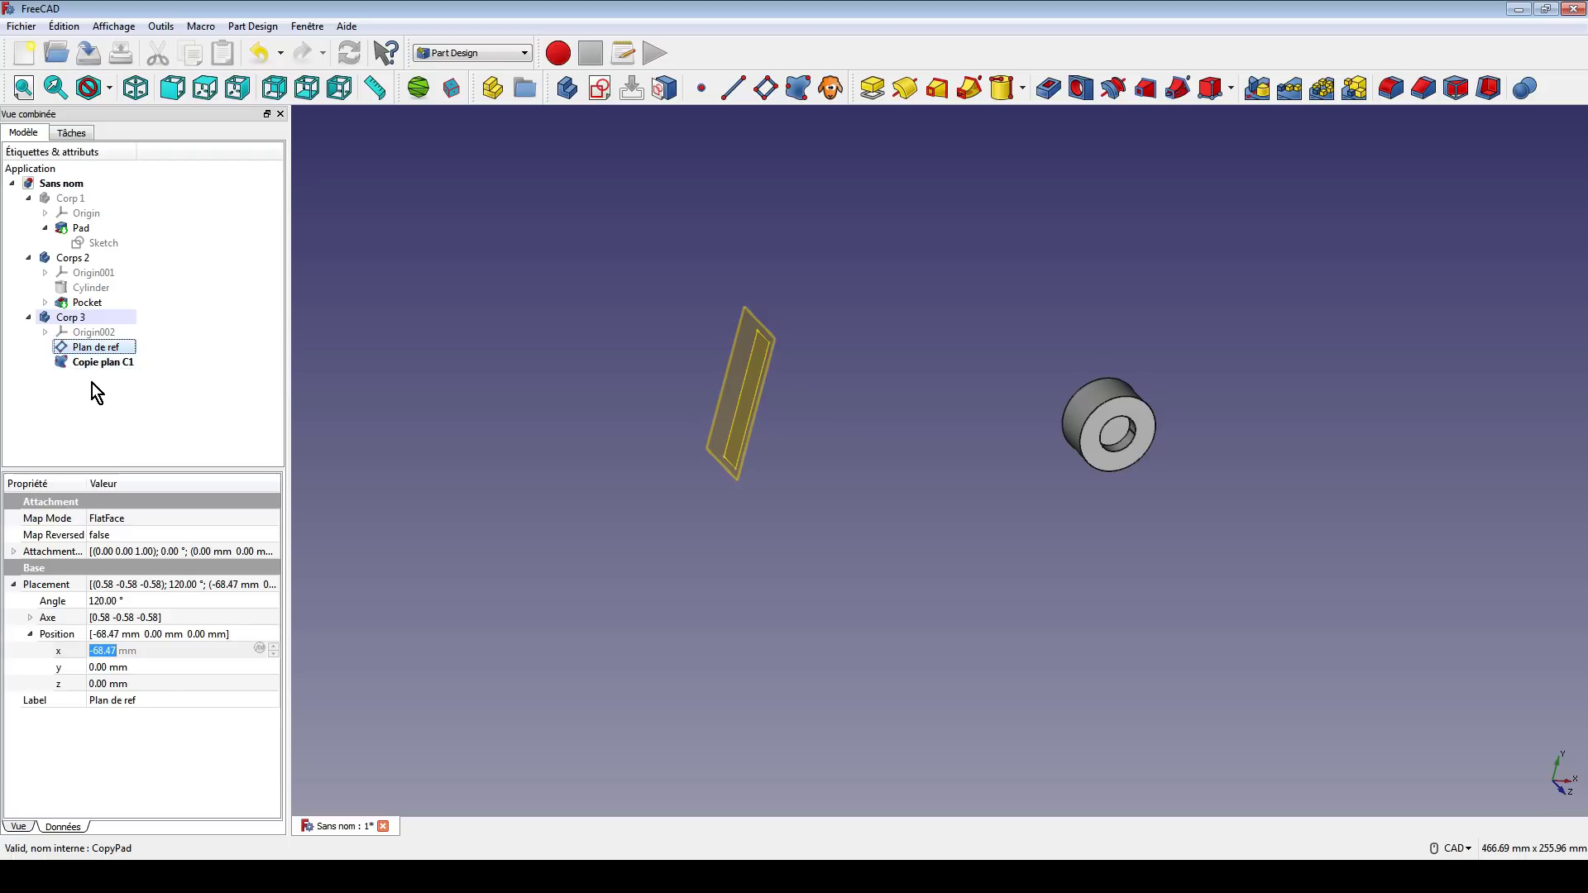
{"action": "left_click", "coordinate": [92, 367]}
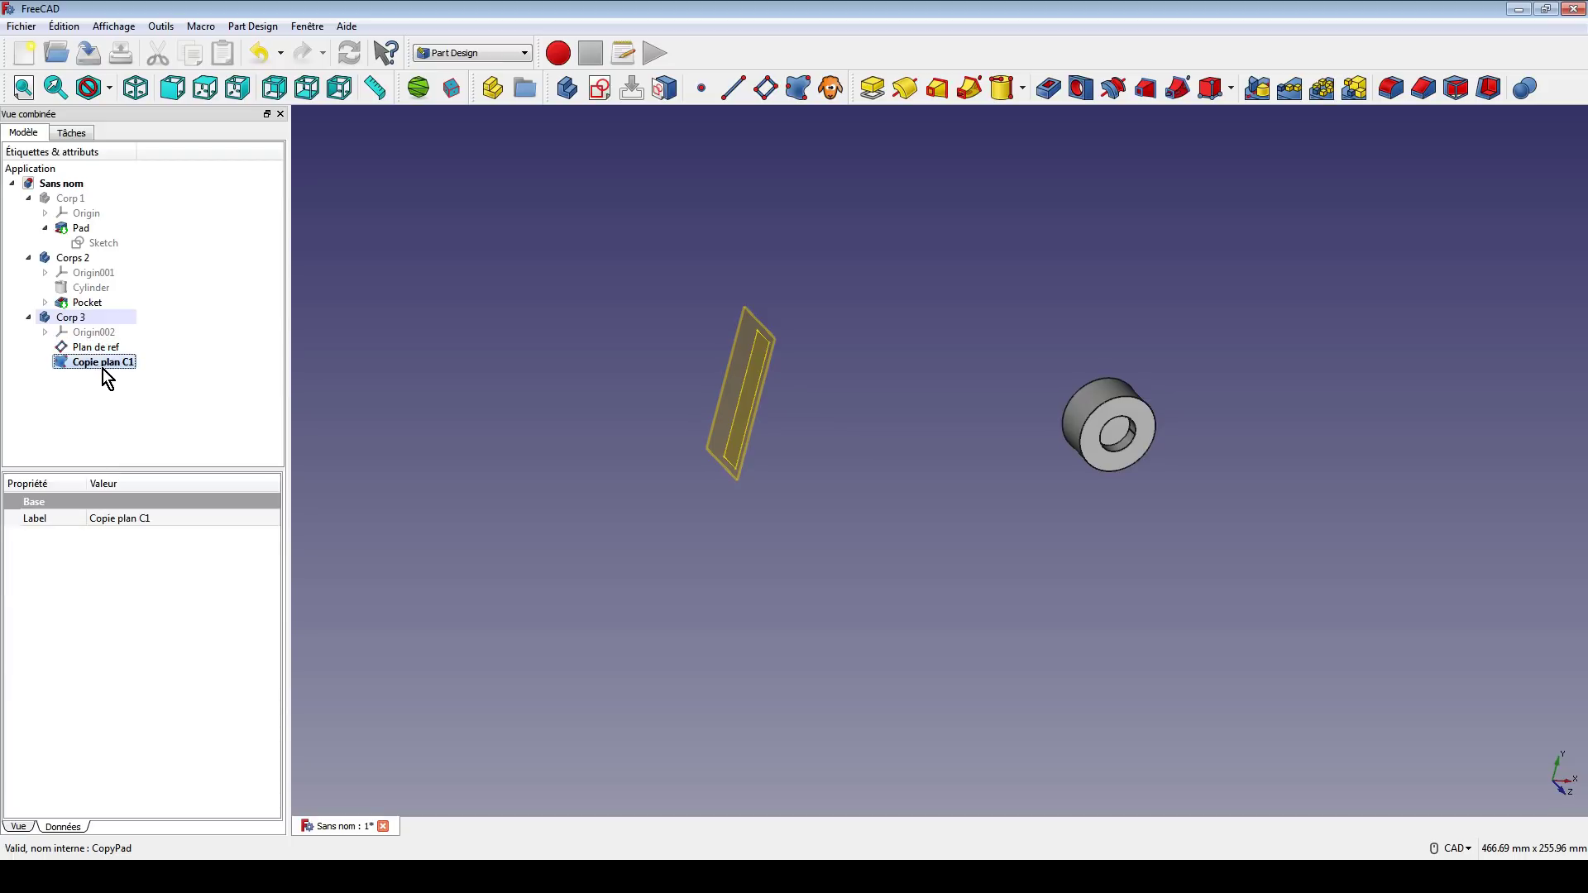
{"action": "key", "text": "space"}
{"action": "left_click", "coordinate": [111, 408]}
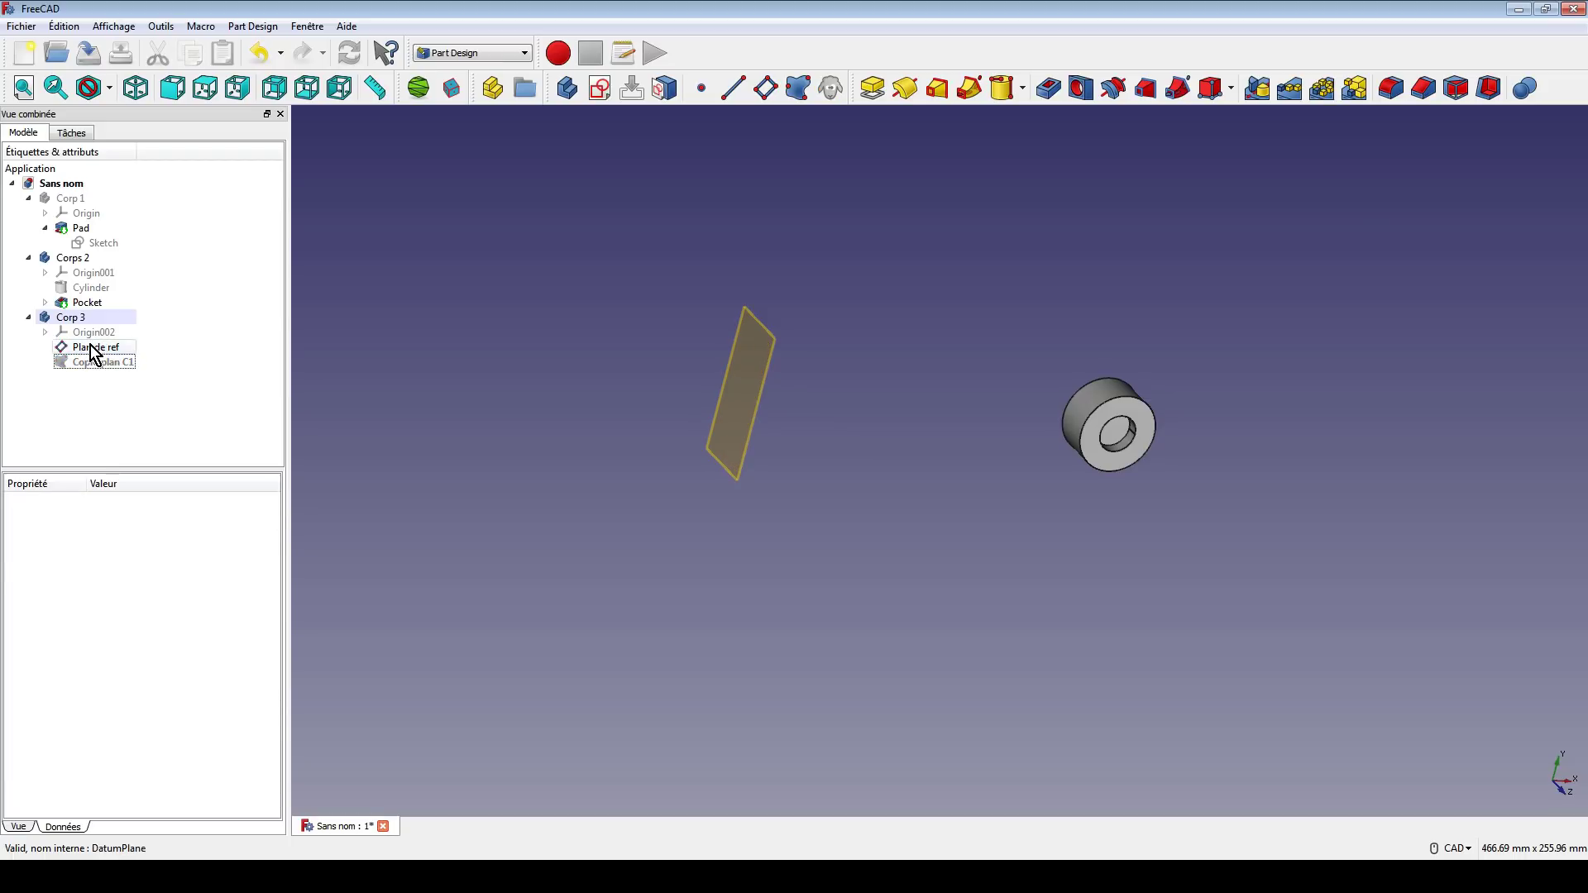
Start a sketch on the "Plan de ref" datum plane and draw a hexagon about 35 mm in radius, centred below the horizontal axis
{"action": "left_click", "coordinate": [62, 349]}
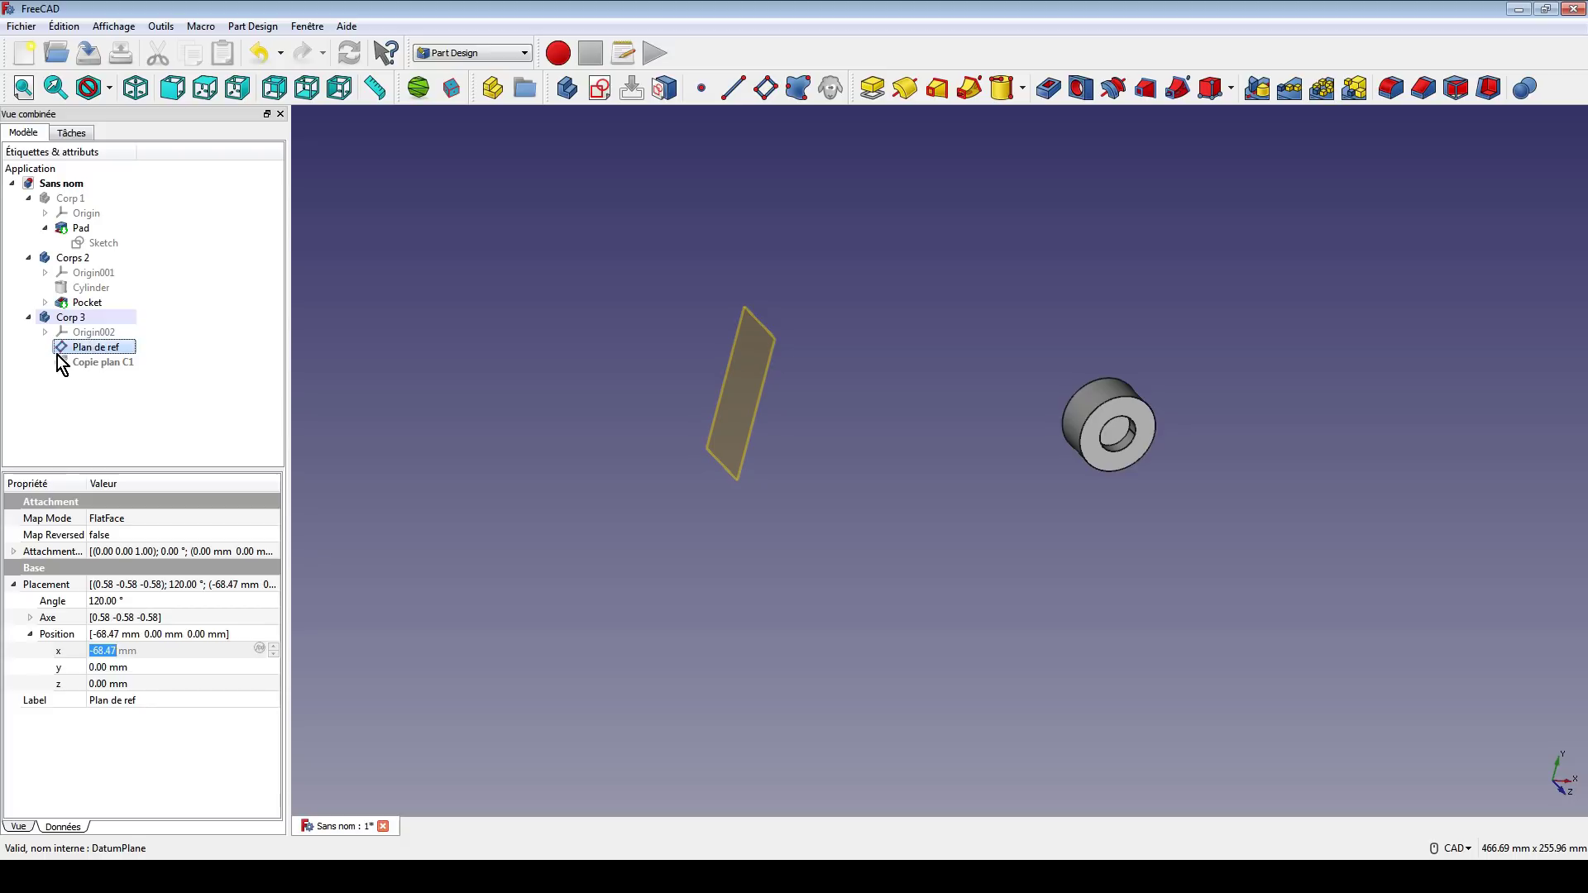
{"action": "left_click", "coordinate": [602, 88]}
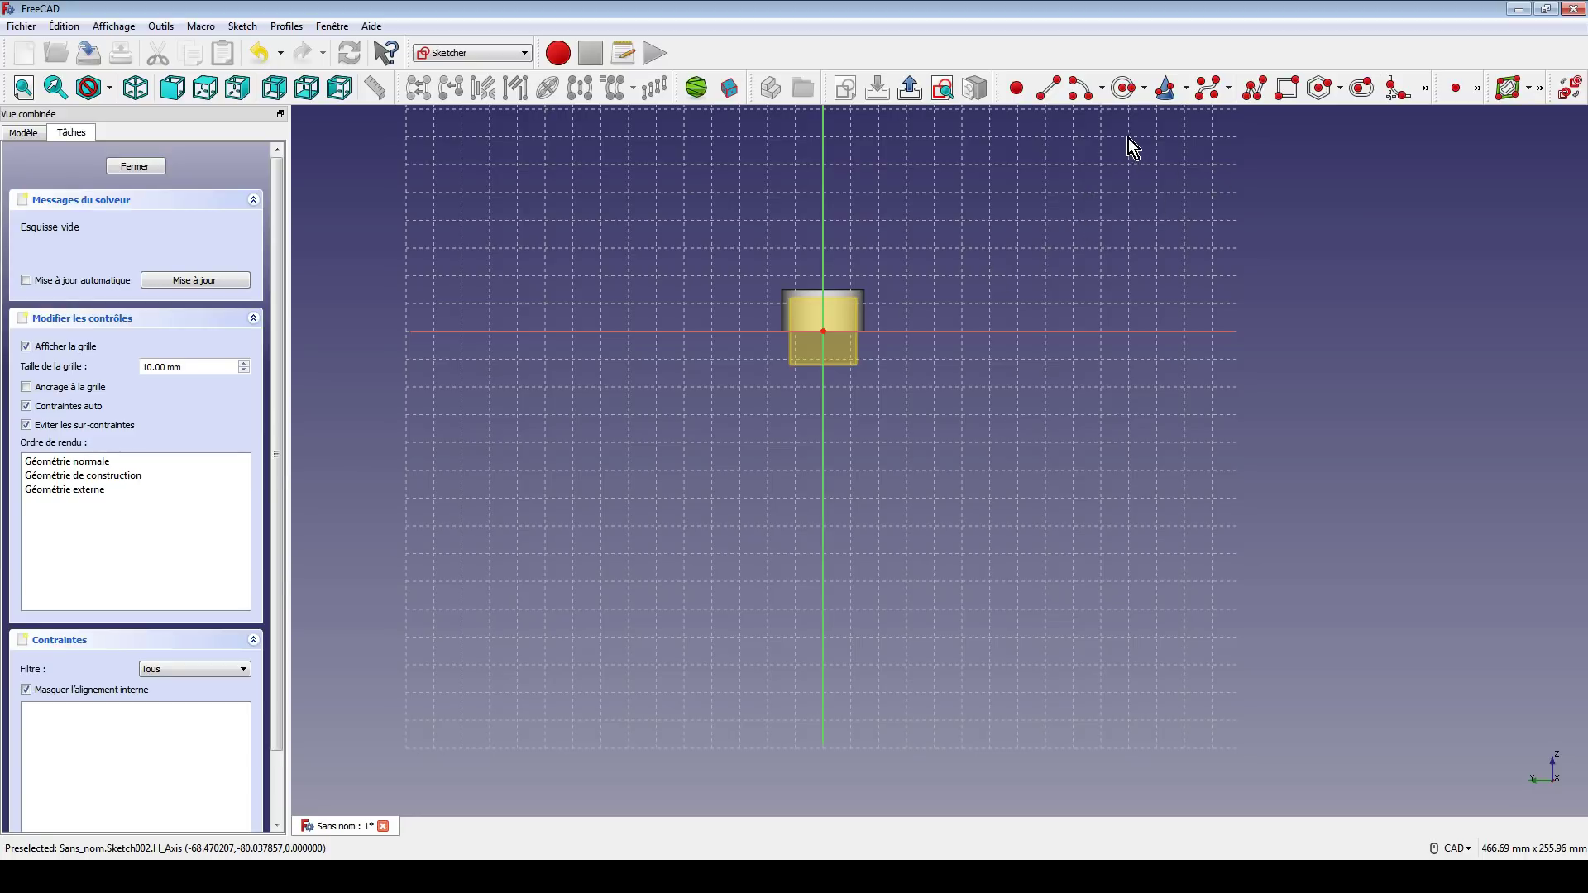
{"action": "left_click", "coordinate": [1322, 87]}
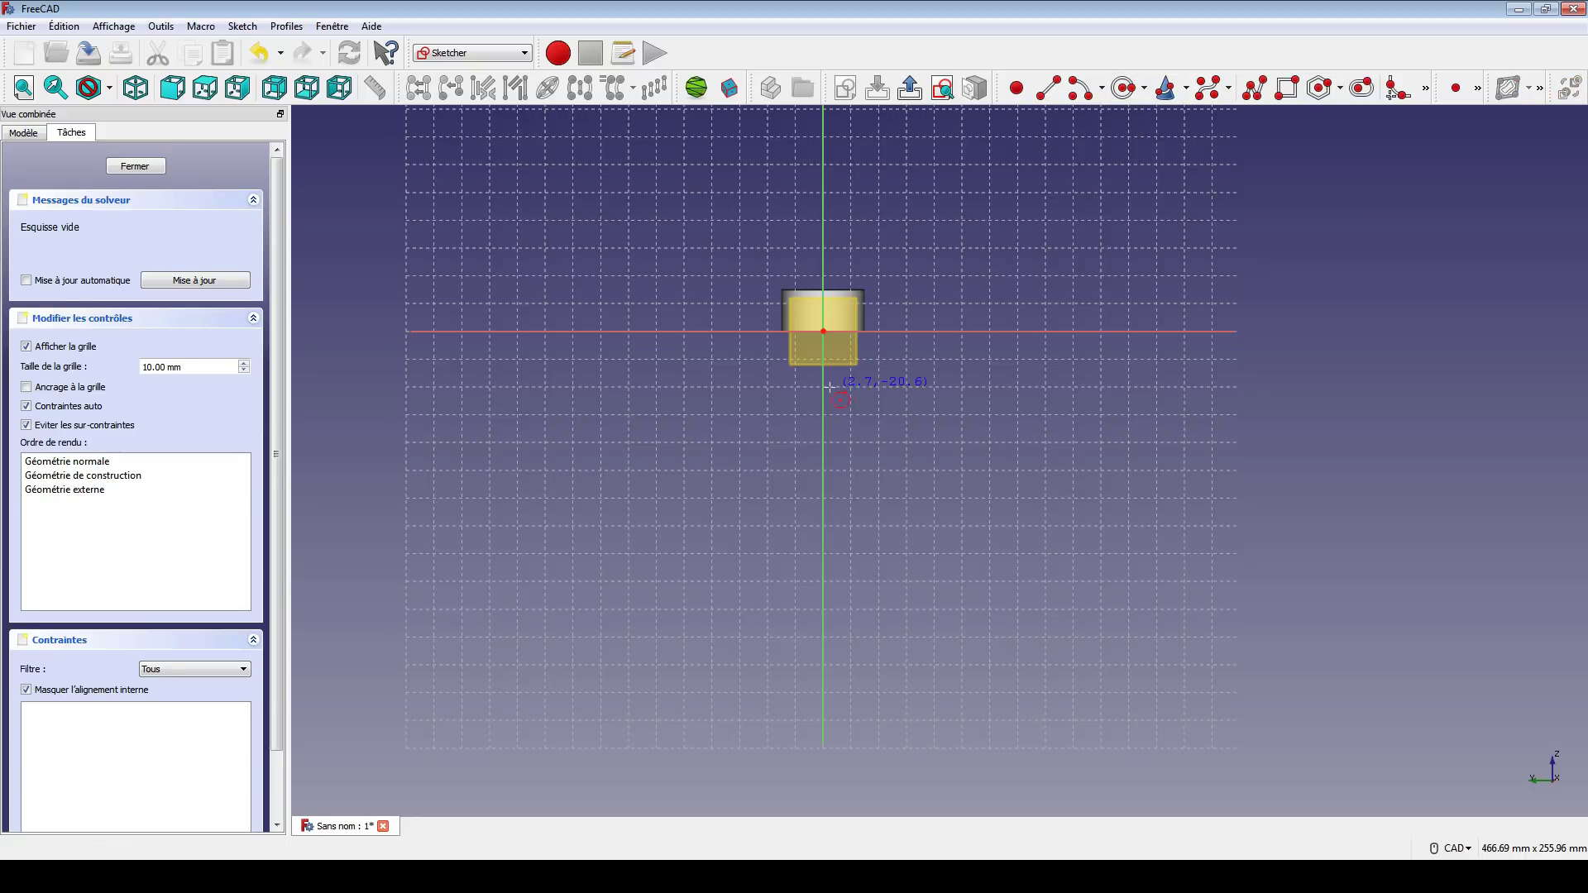
{"action": "left_click", "coordinate": [739, 313]}
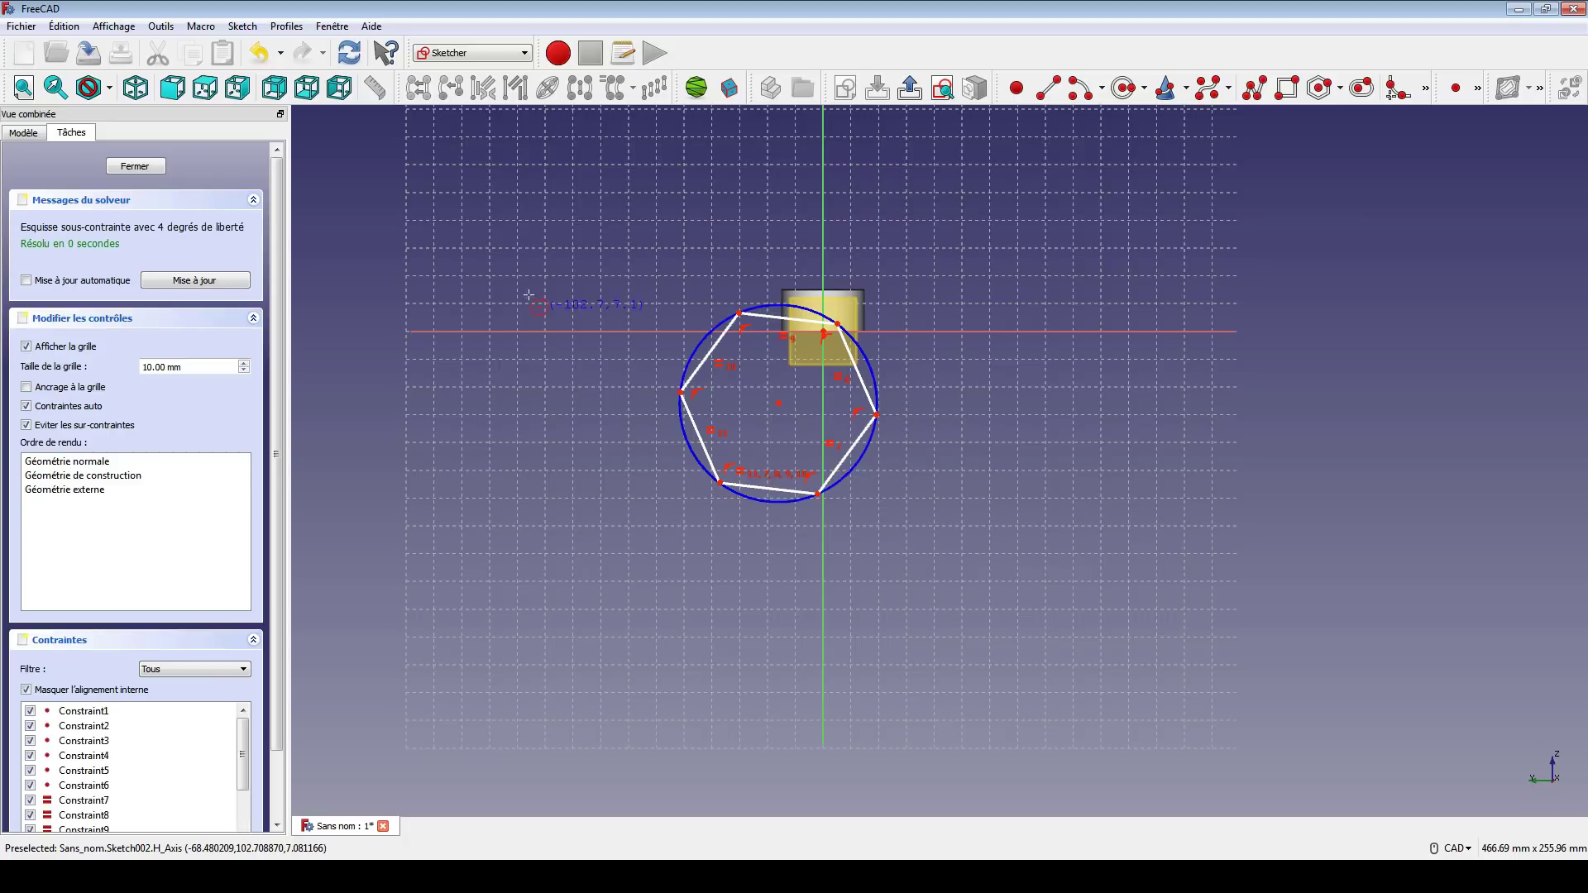
Finish the hexagon sketch on "Plan de ref" and pad it 50 mm
{"action": "left_click", "coordinate": [134, 166]}
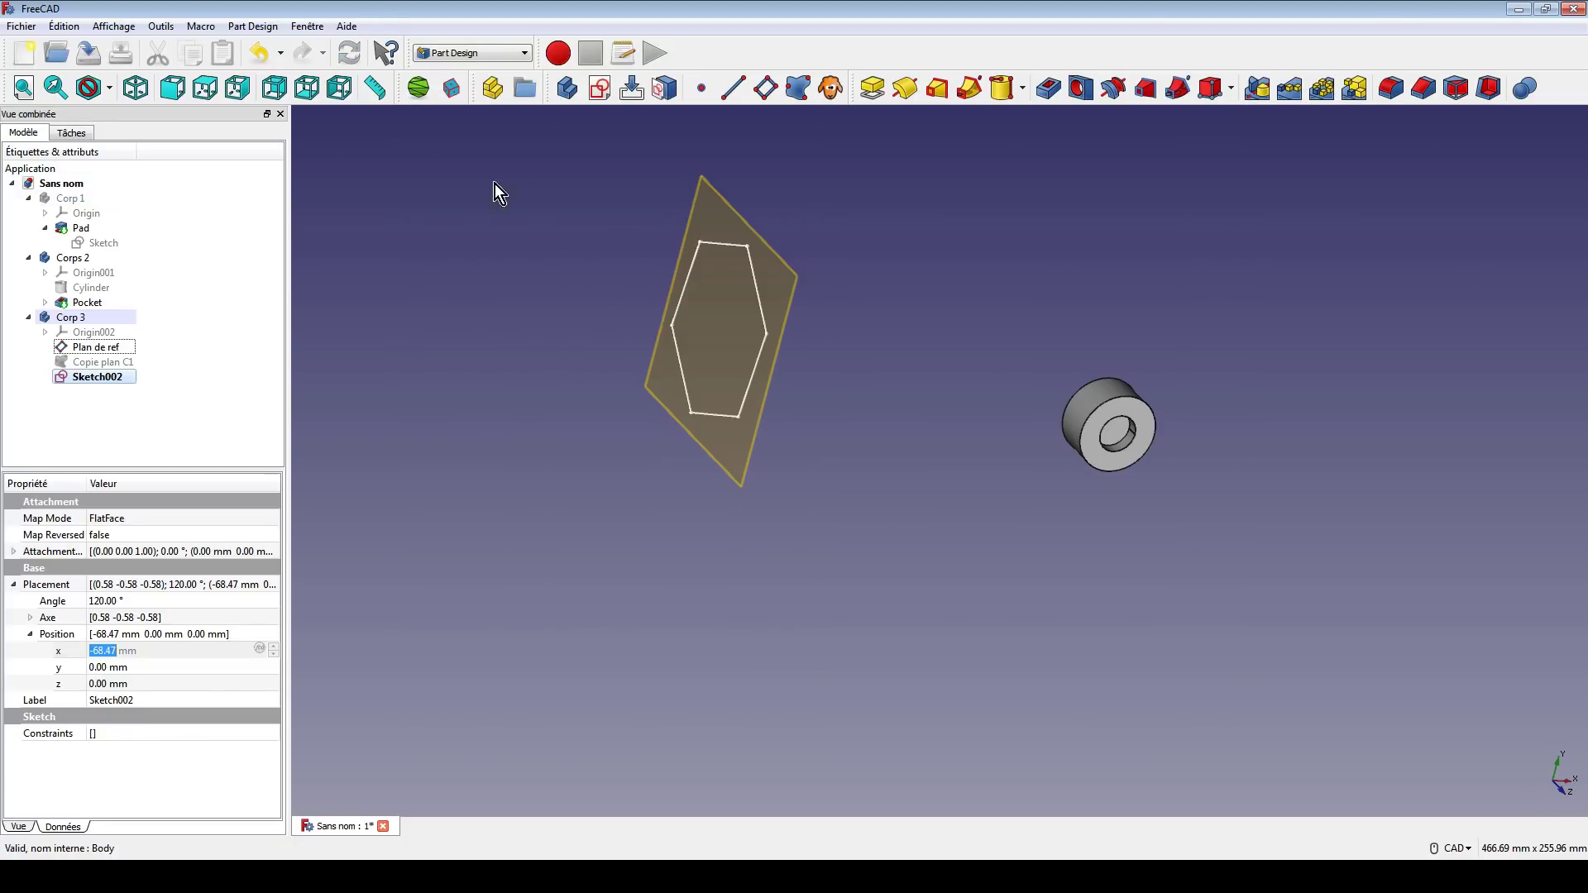
{"action": "left_click", "coordinate": [870, 88]}
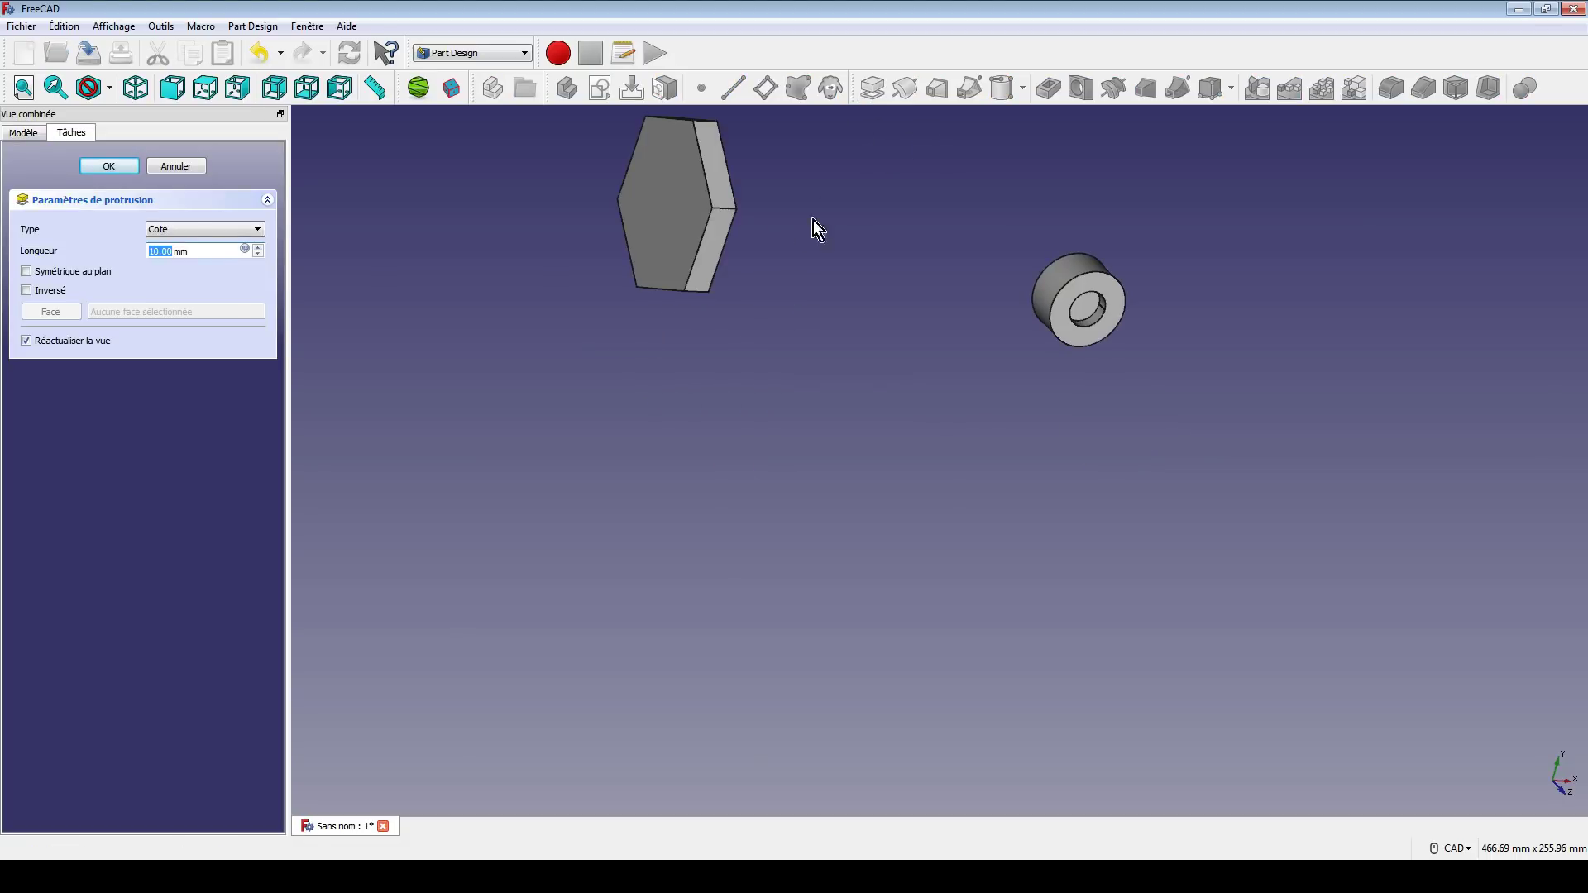
{"action": "type", "text": "50"}
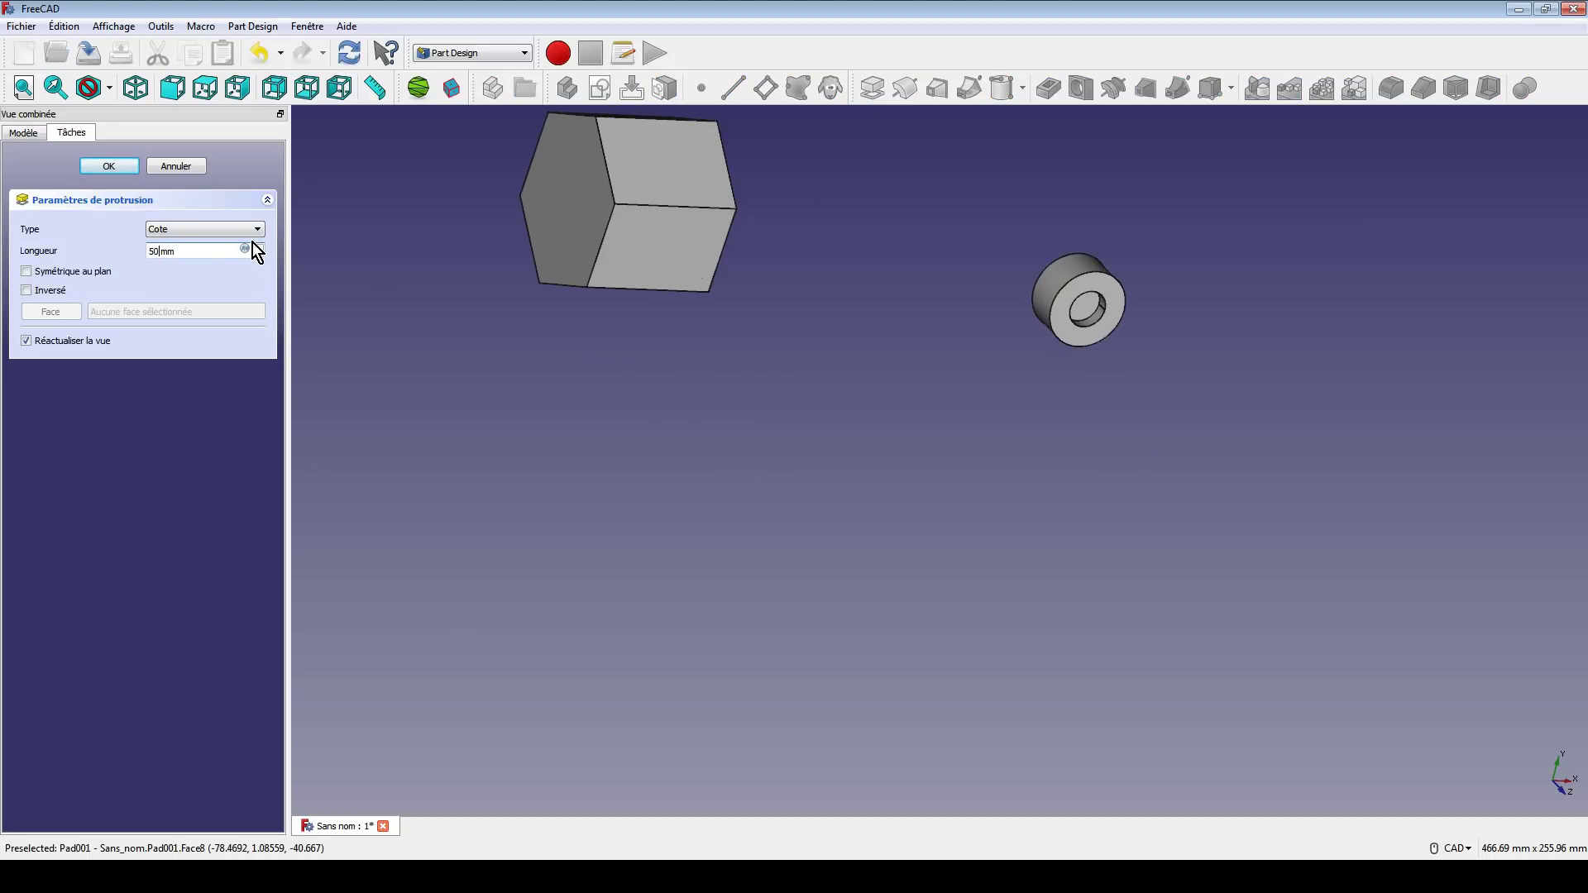
{"action": "key", "text": "Return"}
{"action": "middle_click_drag", "start_coordinate": [840, 296], "coordinate": [769, 464]}
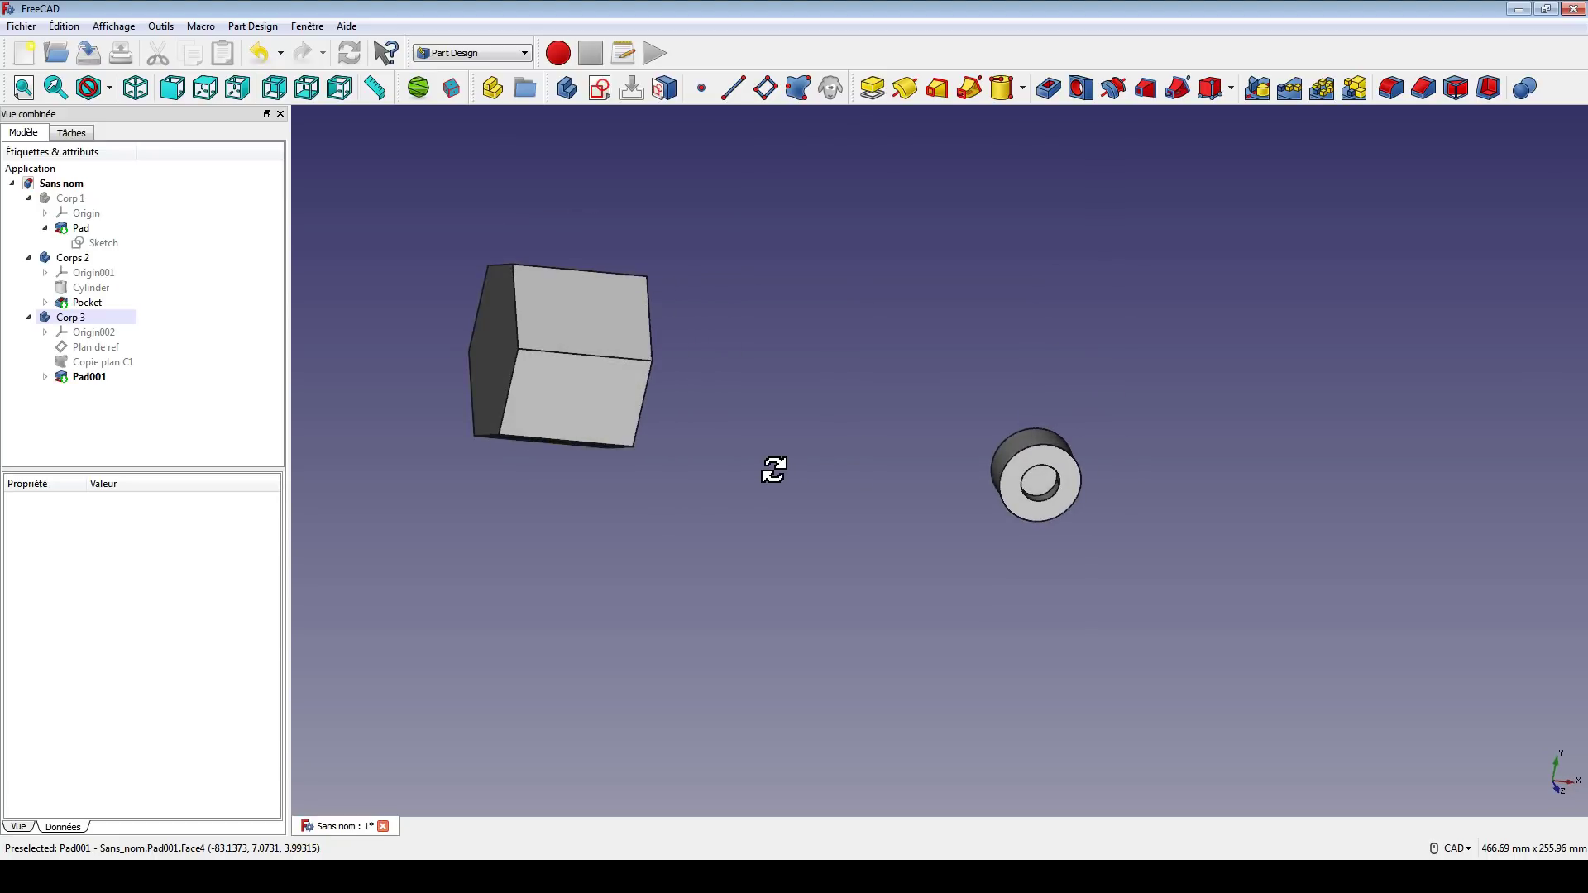
Display the Corp 1 body again alongside the hexagonal pad and orbit around the assembled bodies
{"action": "left_click", "coordinate": [73, 335]}
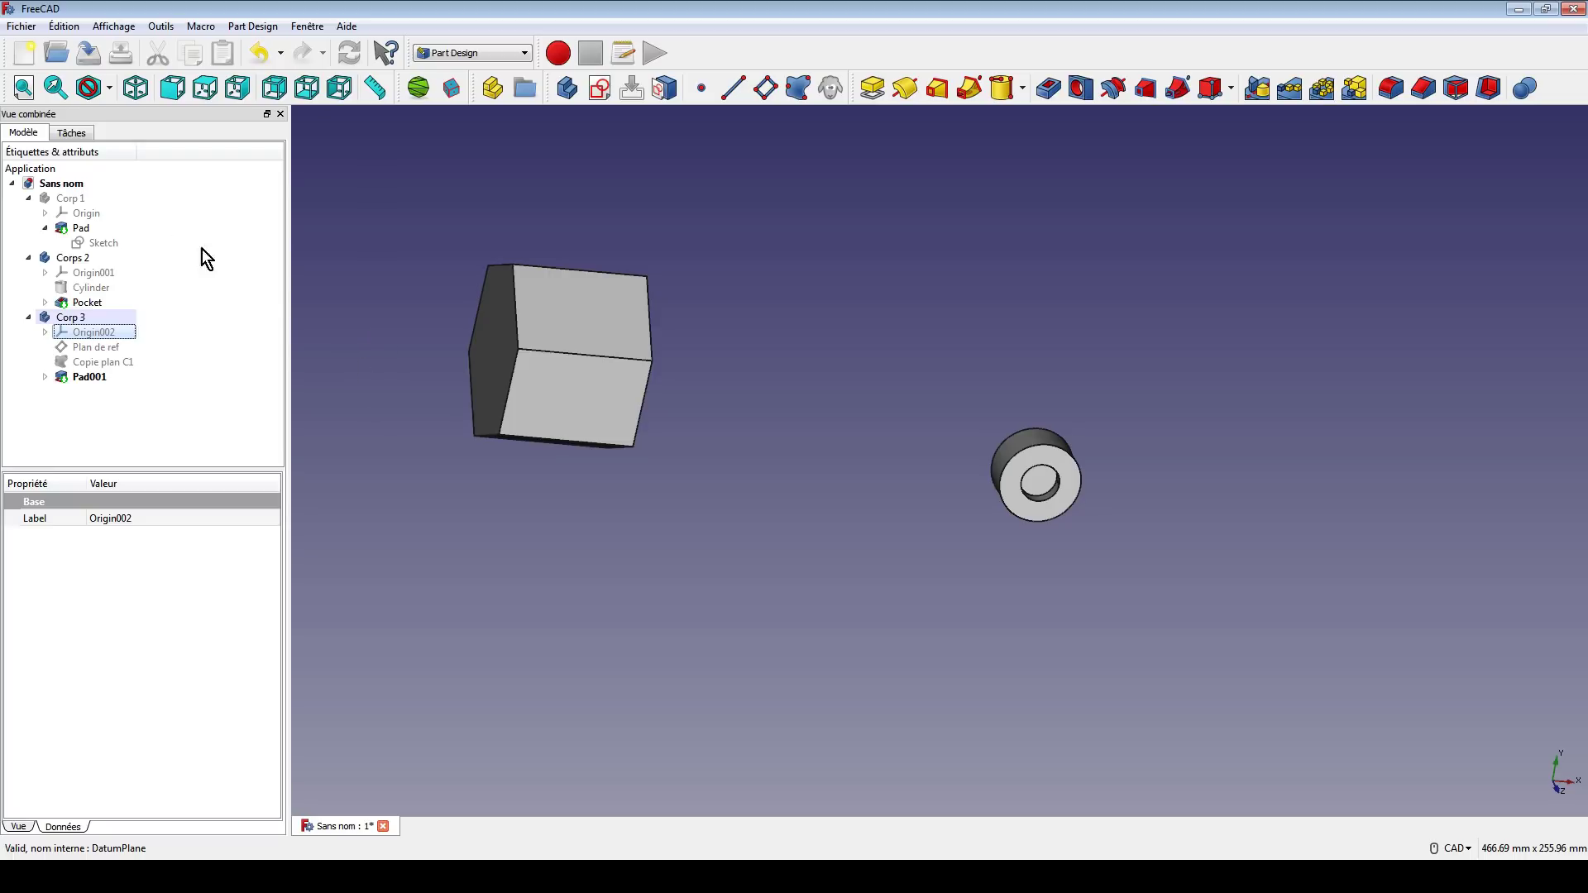
{"action": "left_click", "coordinate": [91, 202]}
{"action": "key", "text": "space"}
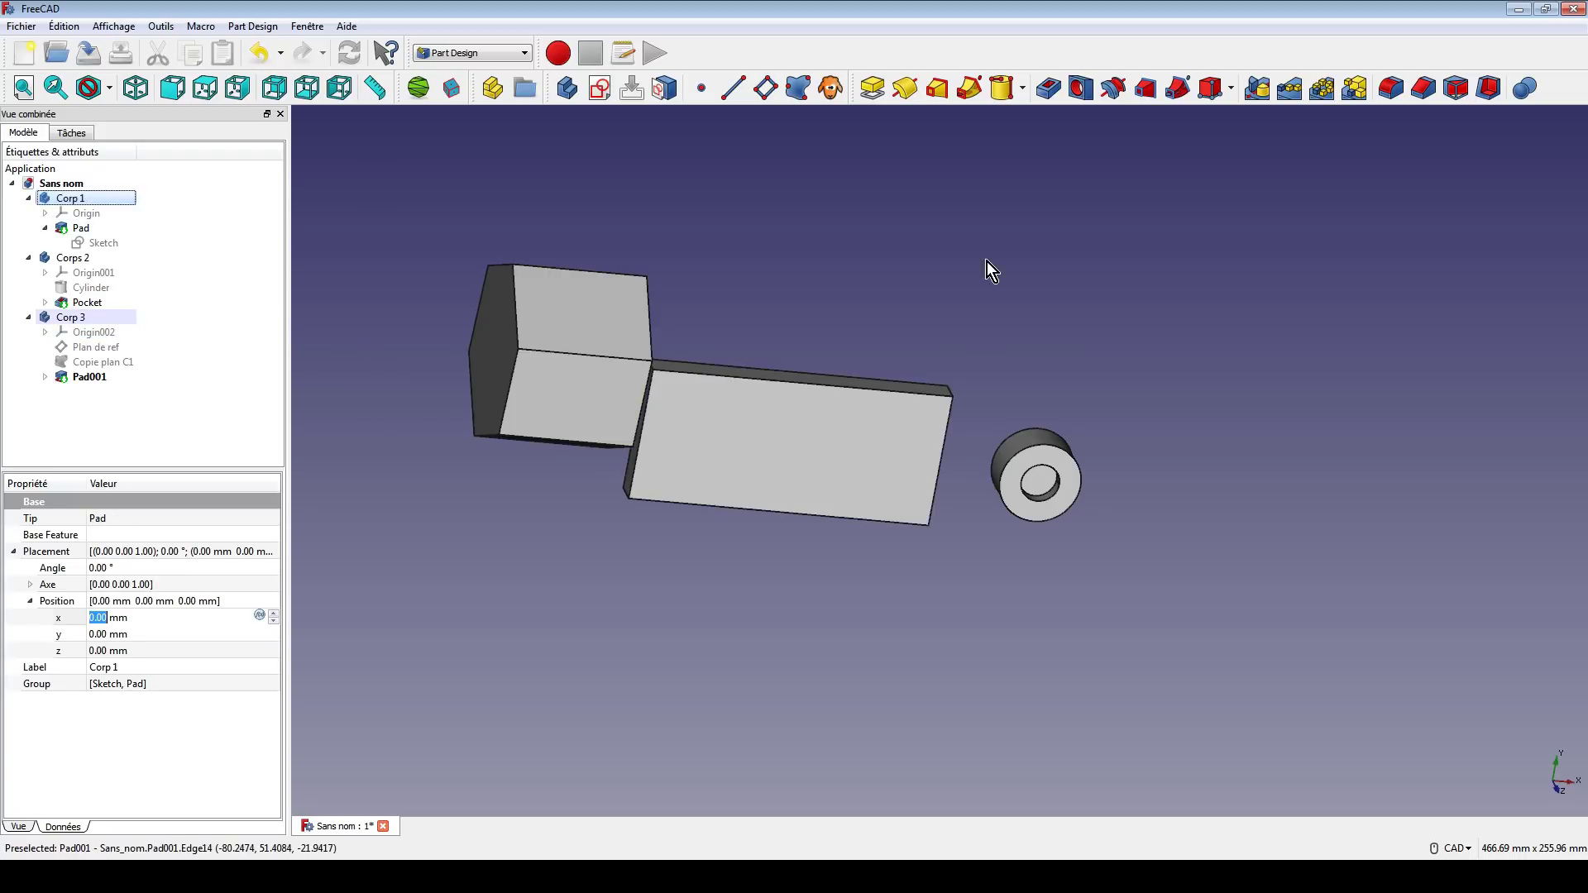
{"action": "middle_click_drag", "start_coordinate": [992, 272], "coordinate": [886, 273]}
{"action": "middle_click_drag", "start_coordinate": [709, 350], "coordinate": [739, 337]}
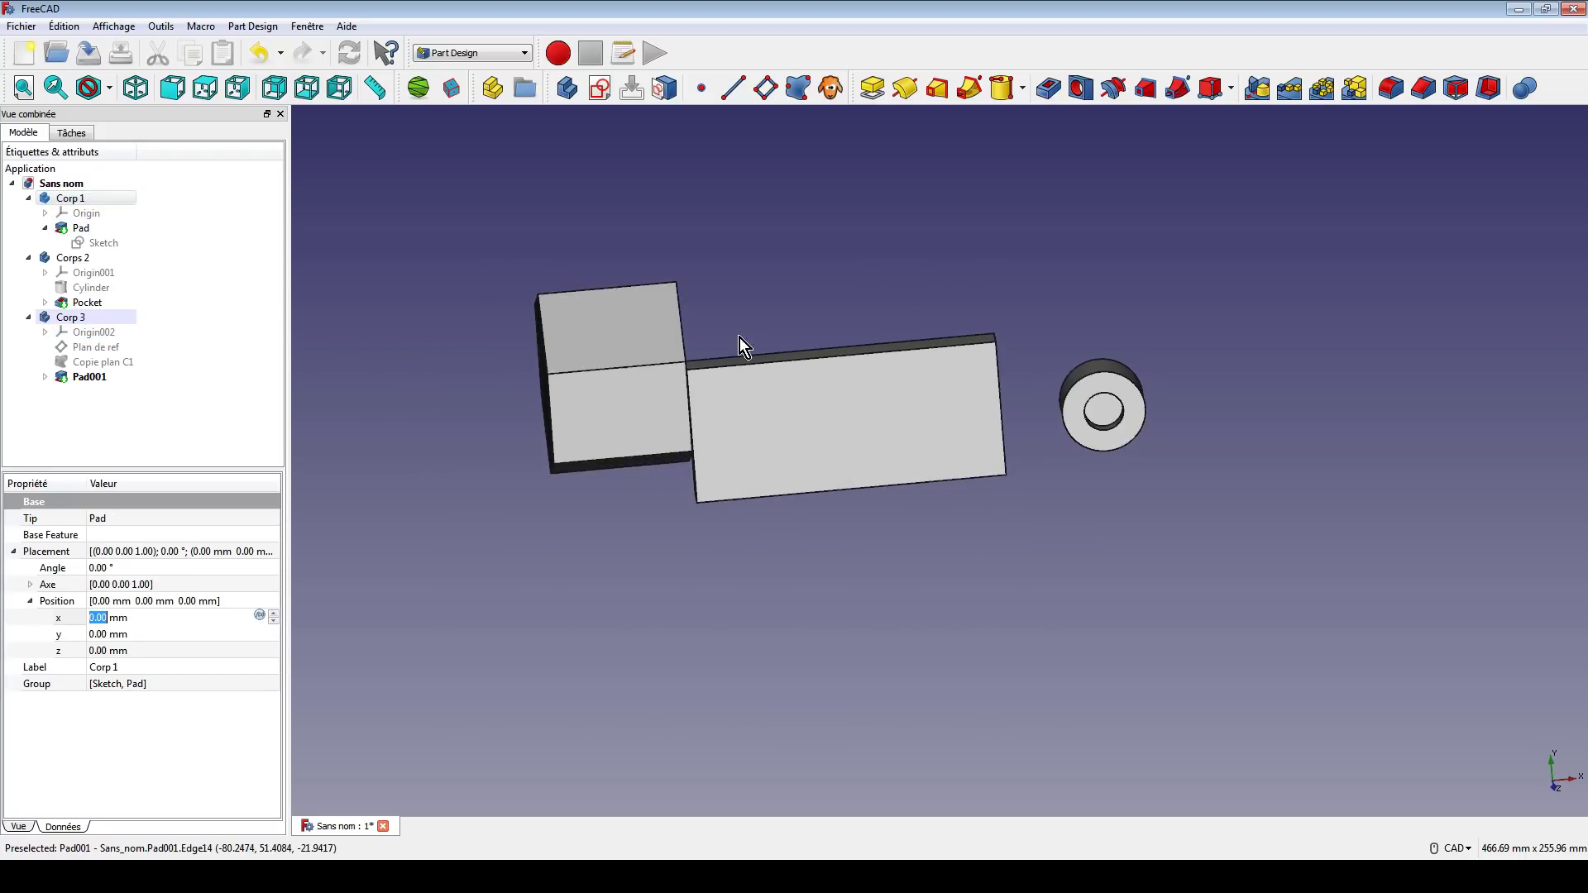
{"action": "middle_click_drag", "start_coordinate": [708, 394], "coordinate": [806, 339]}
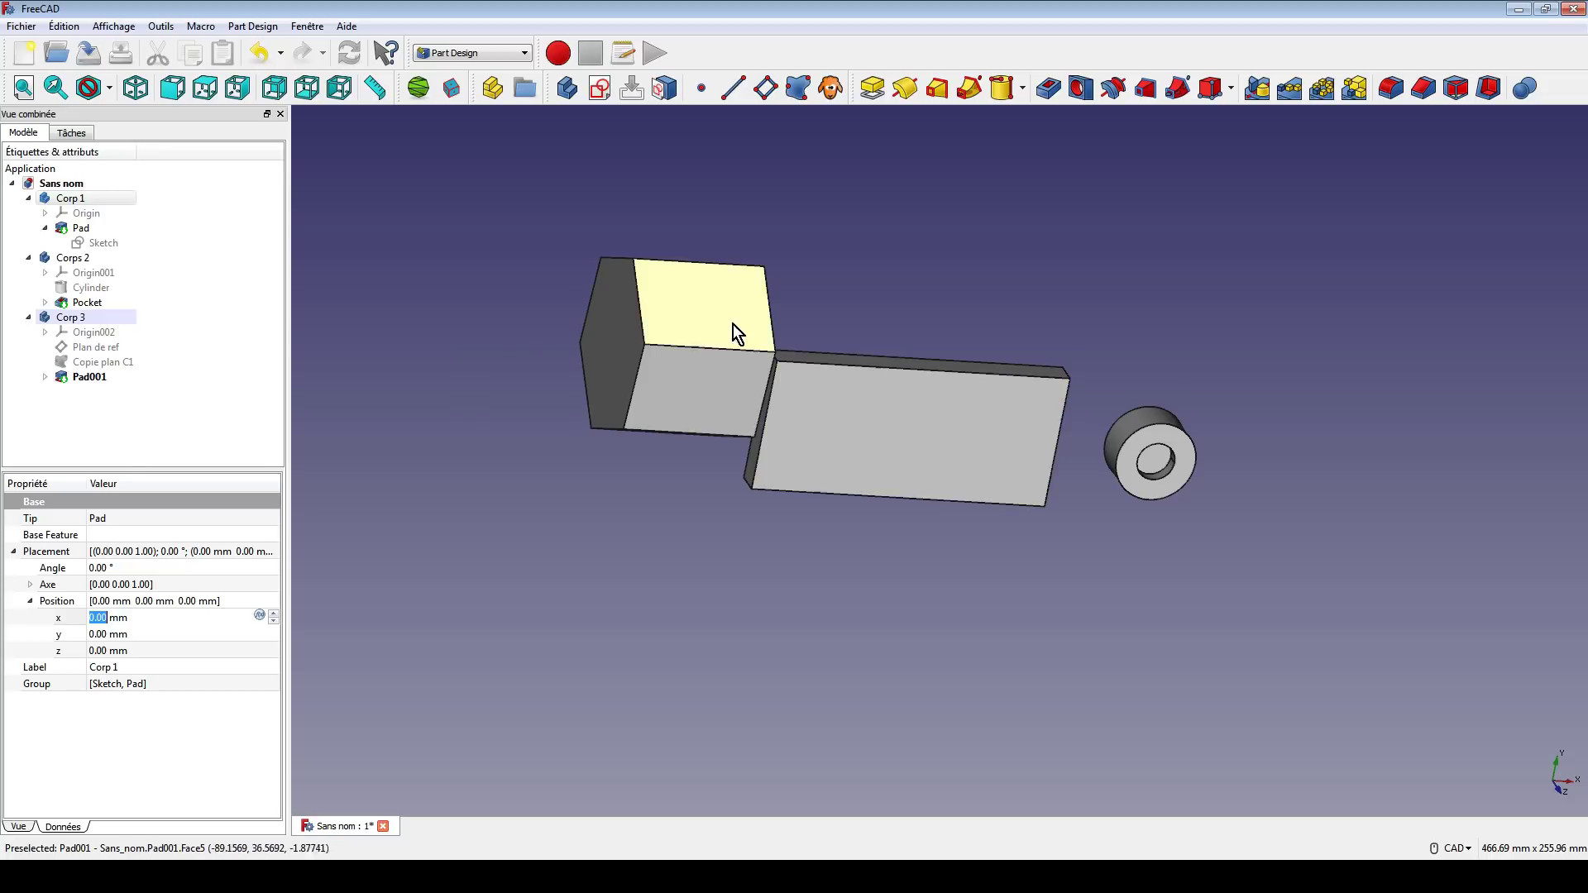
Highlight the Corp 1 and Corp 3 bodies in turn to examine which solid belongs to each
{"action": "left_click", "coordinate": [476, 264]}
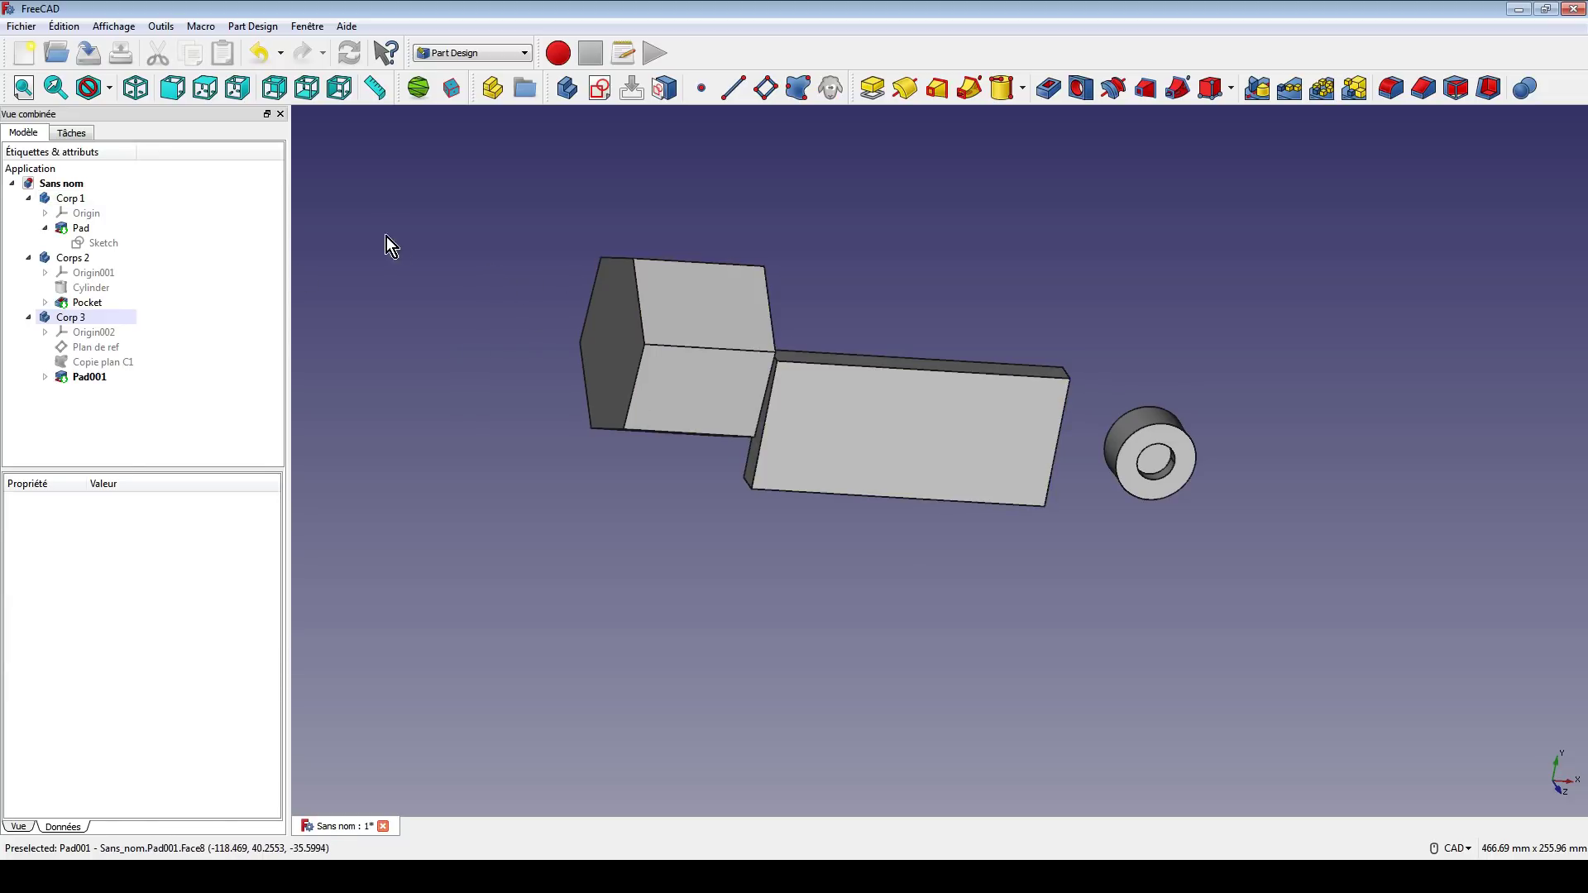
{"action": "left_click", "coordinate": [67, 200]}
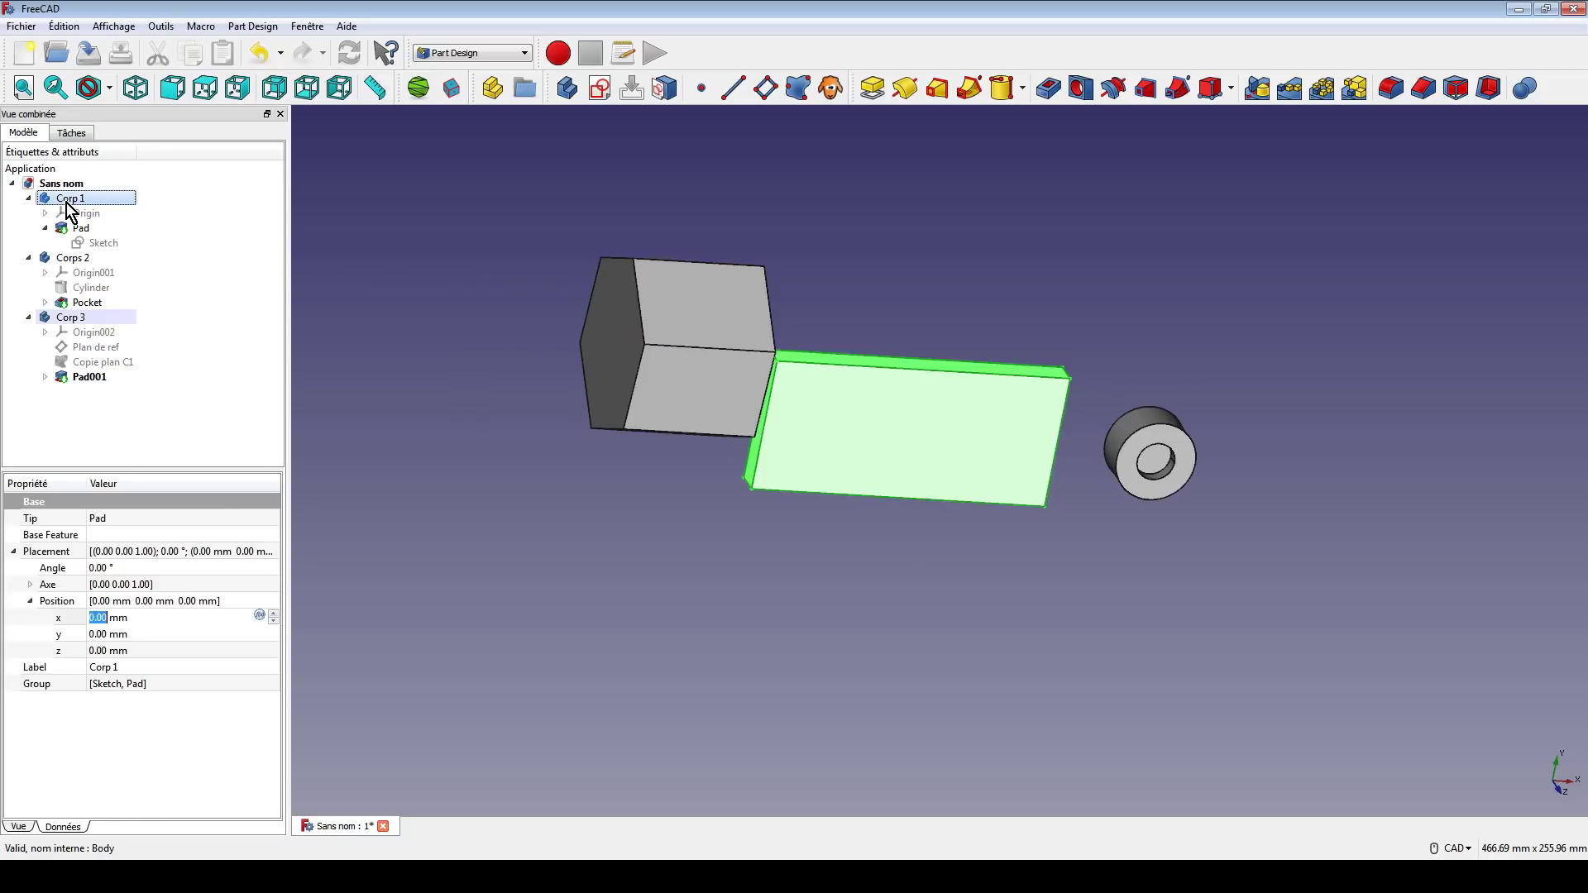
{"action": "left_click", "coordinate": [71, 319]}
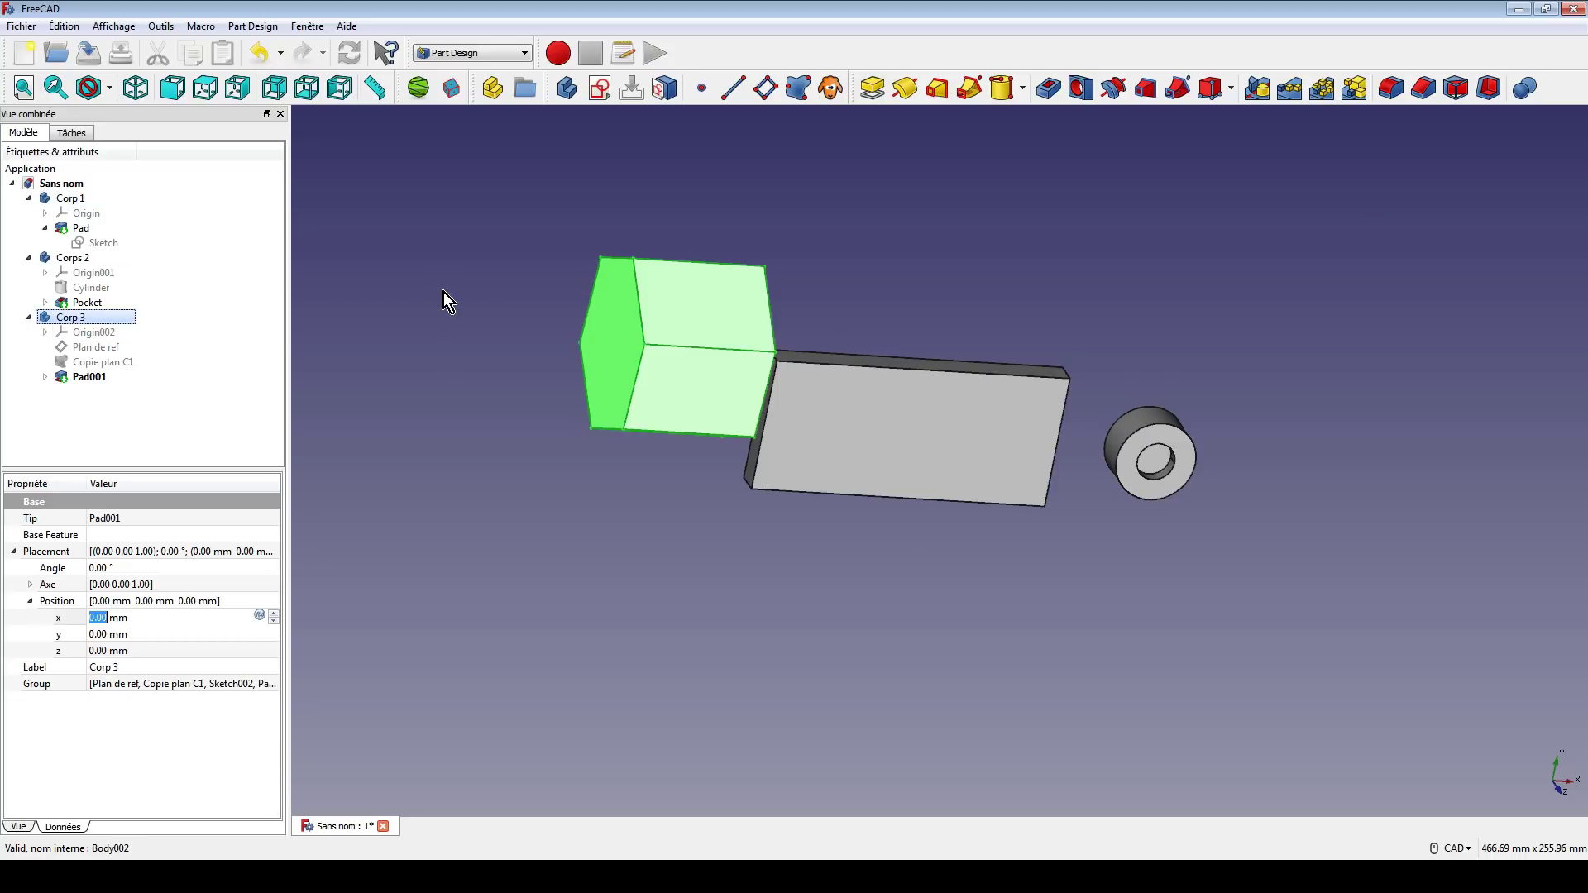
{"action": "left_click", "coordinate": [486, 303]}
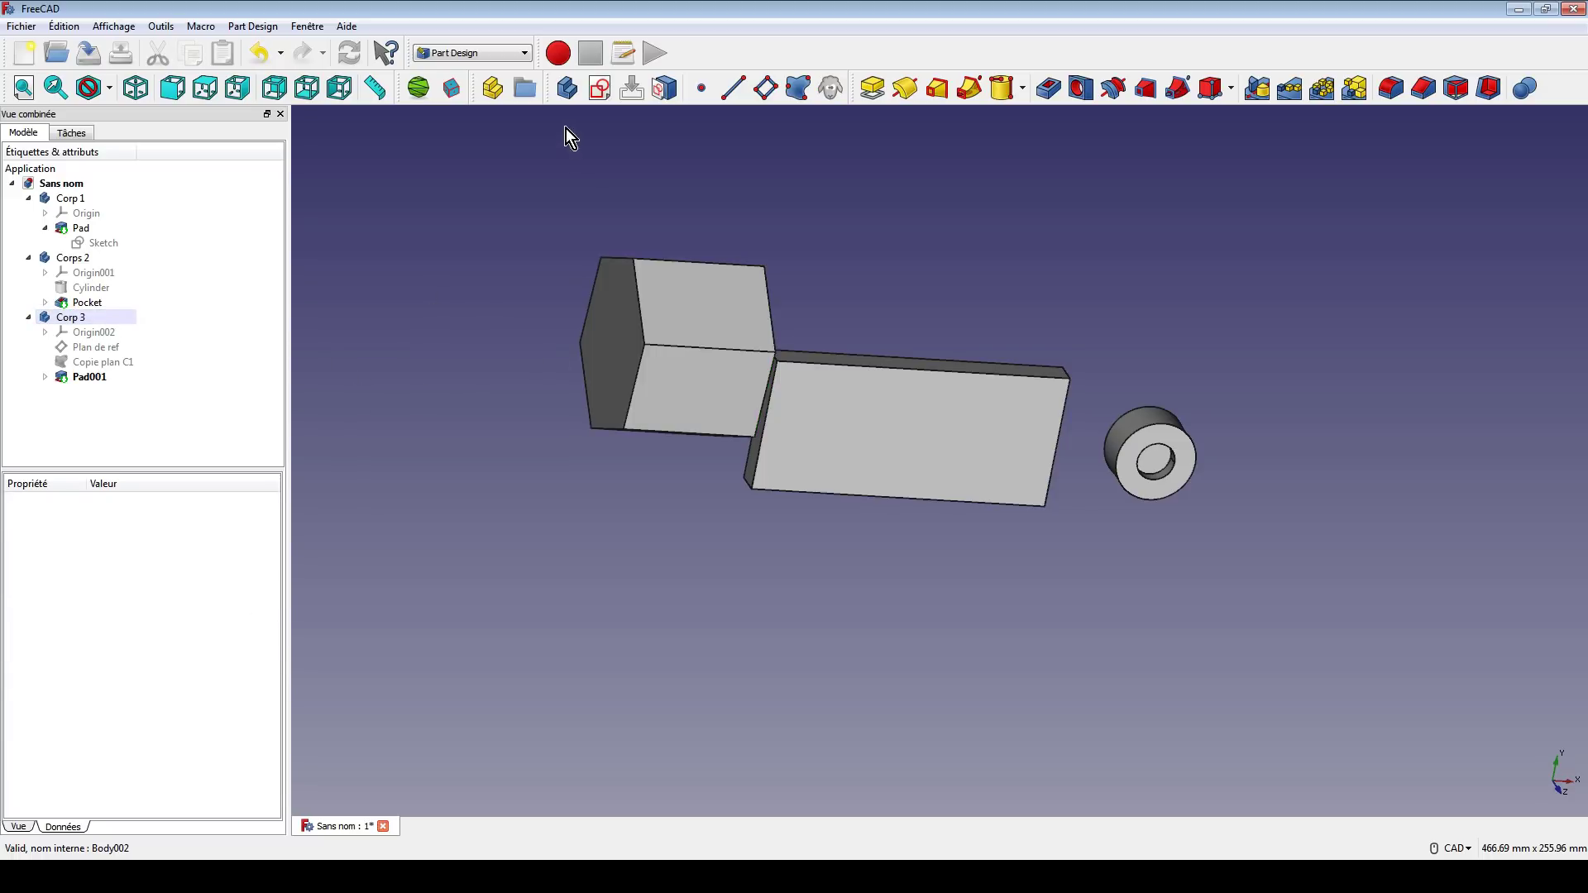
{"action": "left_click", "coordinate": [765, 88]}
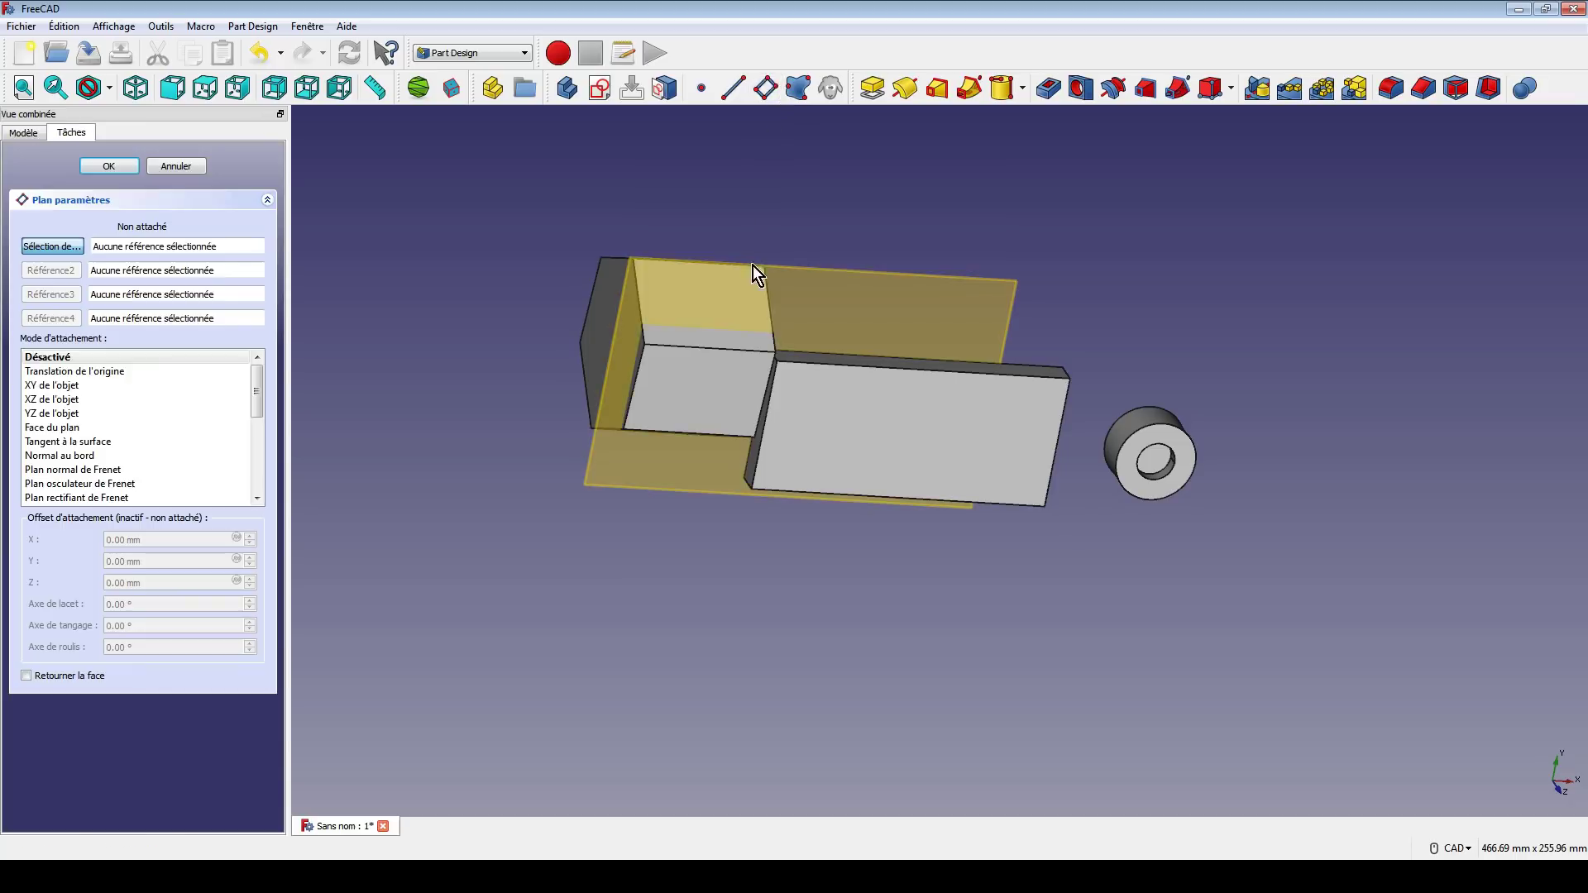
{"action": "left_click", "coordinate": [752, 476]}
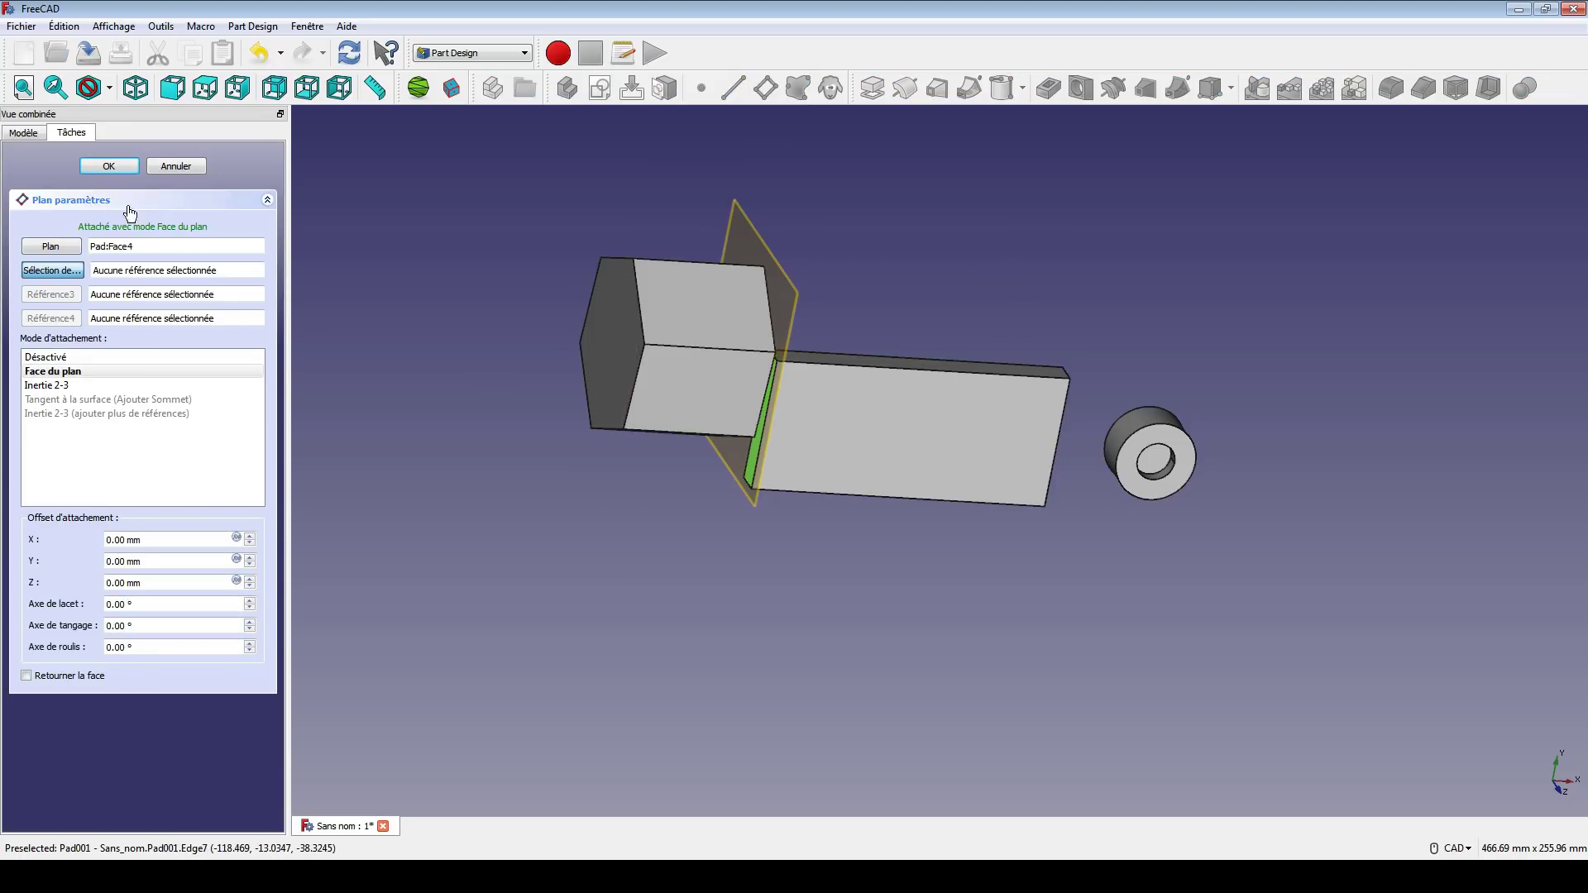
{"action": "left_click", "coordinate": [95, 168]}
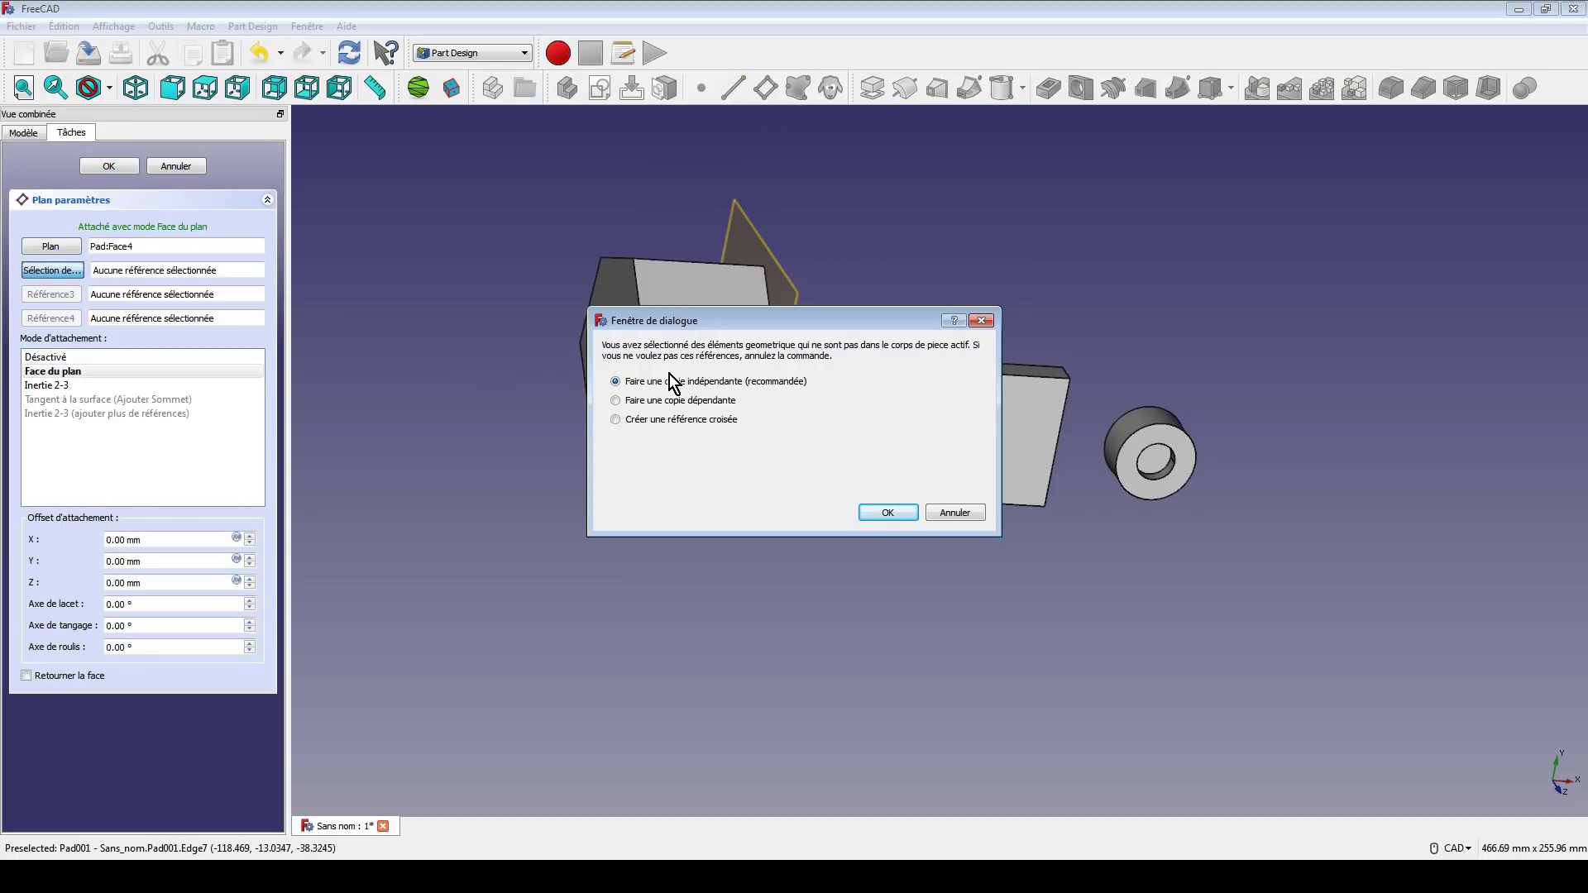
{"action": "left_click_drag", "start_coordinate": [758, 321], "coordinate": [793, 554]}
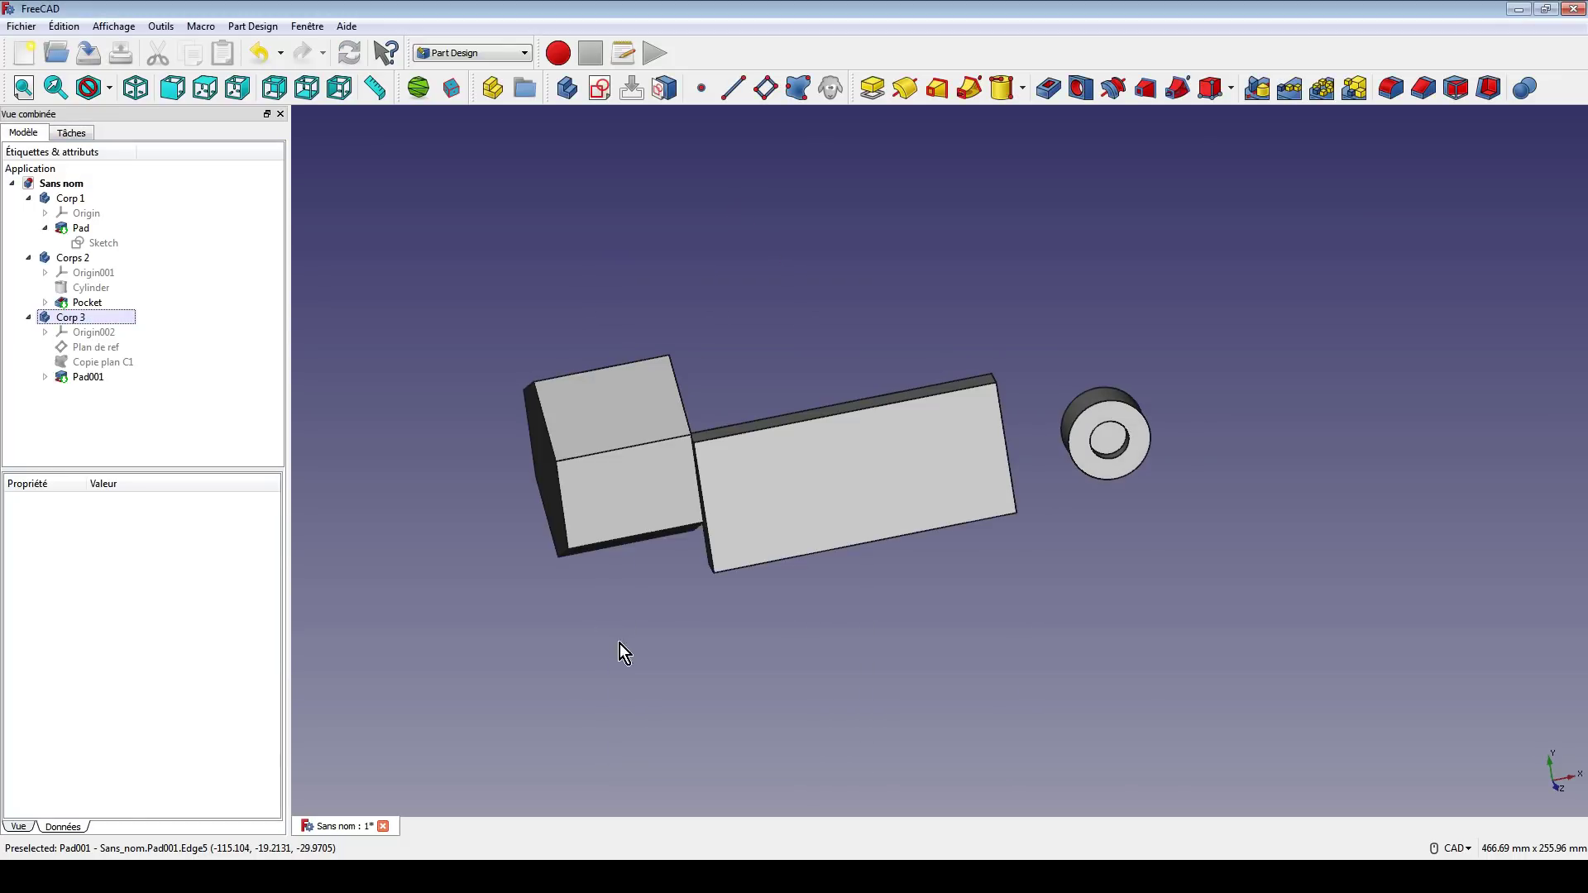
Create a new body and rename it "Corp 4"
{"action": "middle_click_drag", "start_coordinate": [622, 653], "coordinate": [692, 606]}
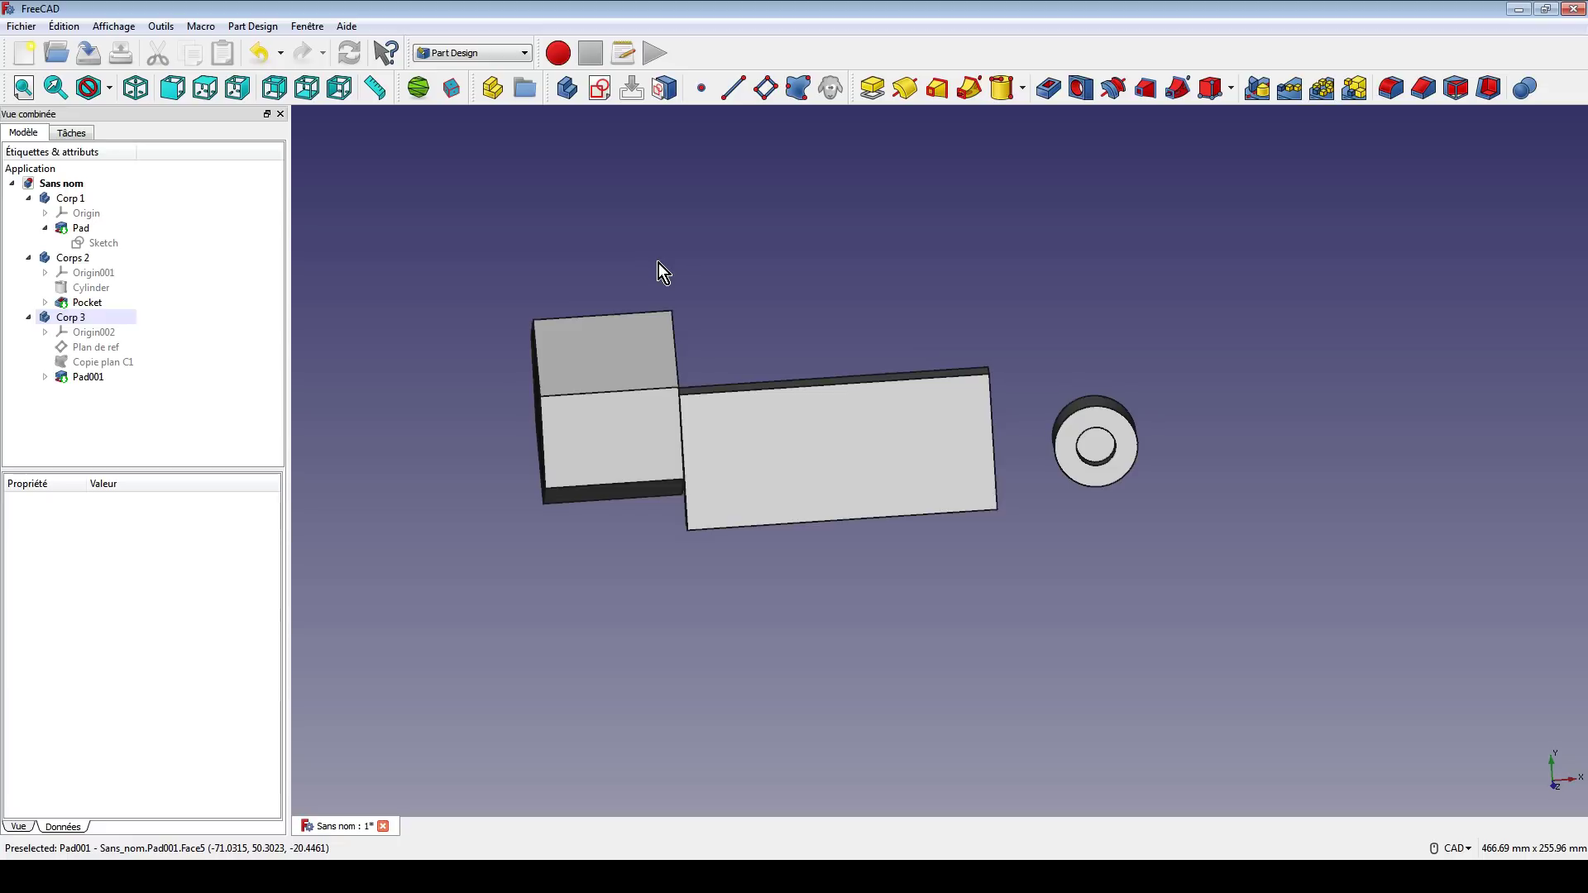
{"action": "middle_click_drag", "start_coordinate": [658, 263], "coordinate": [931, 464]}
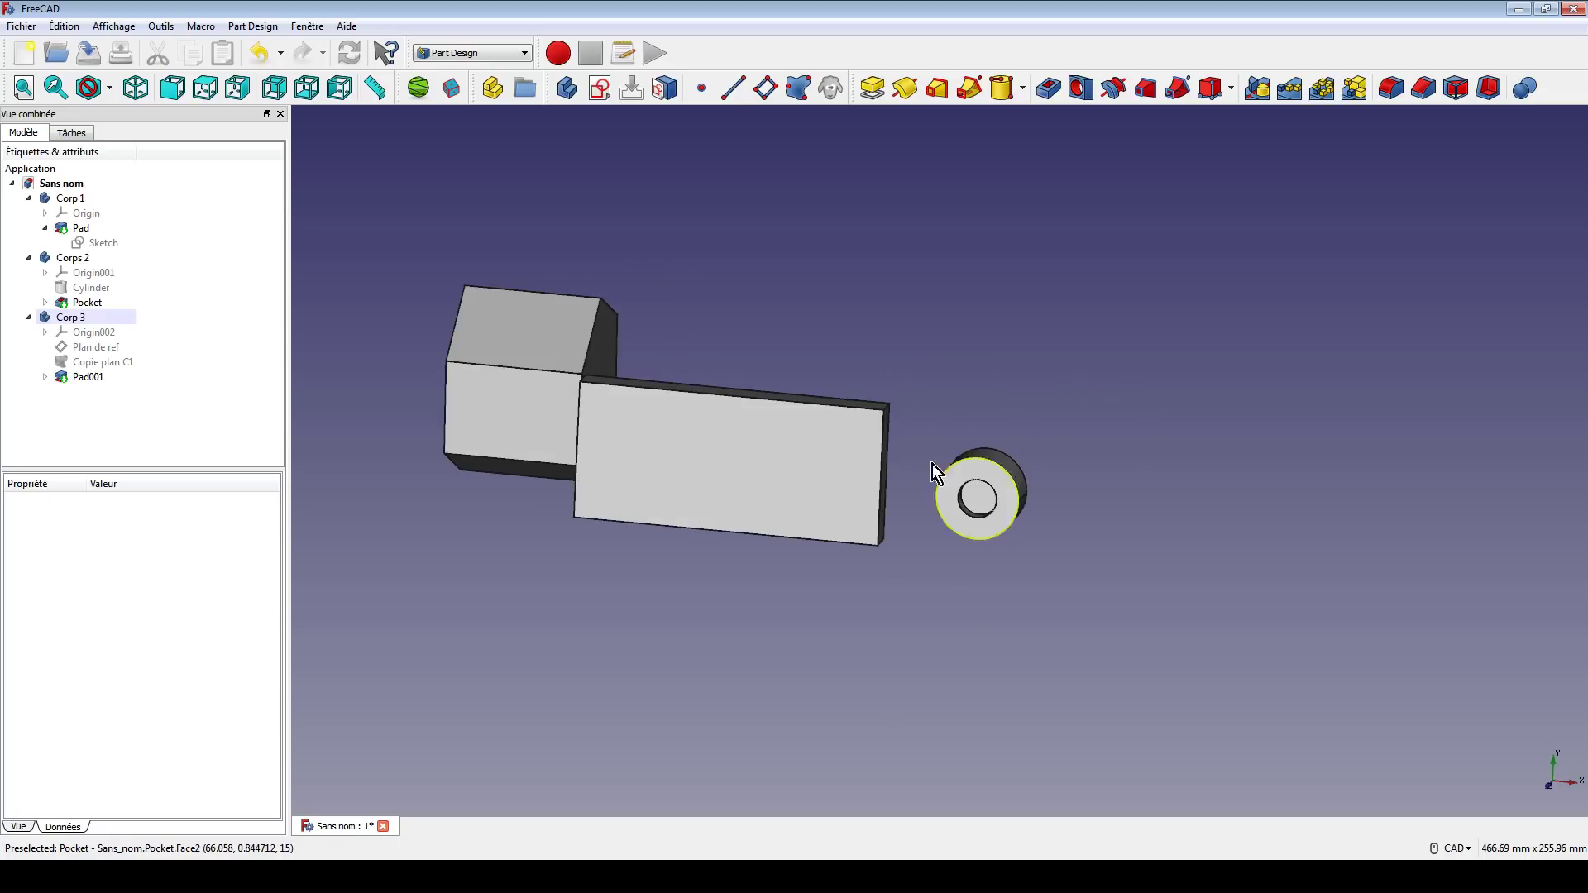
{"action": "left_click", "coordinate": [565, 88]}
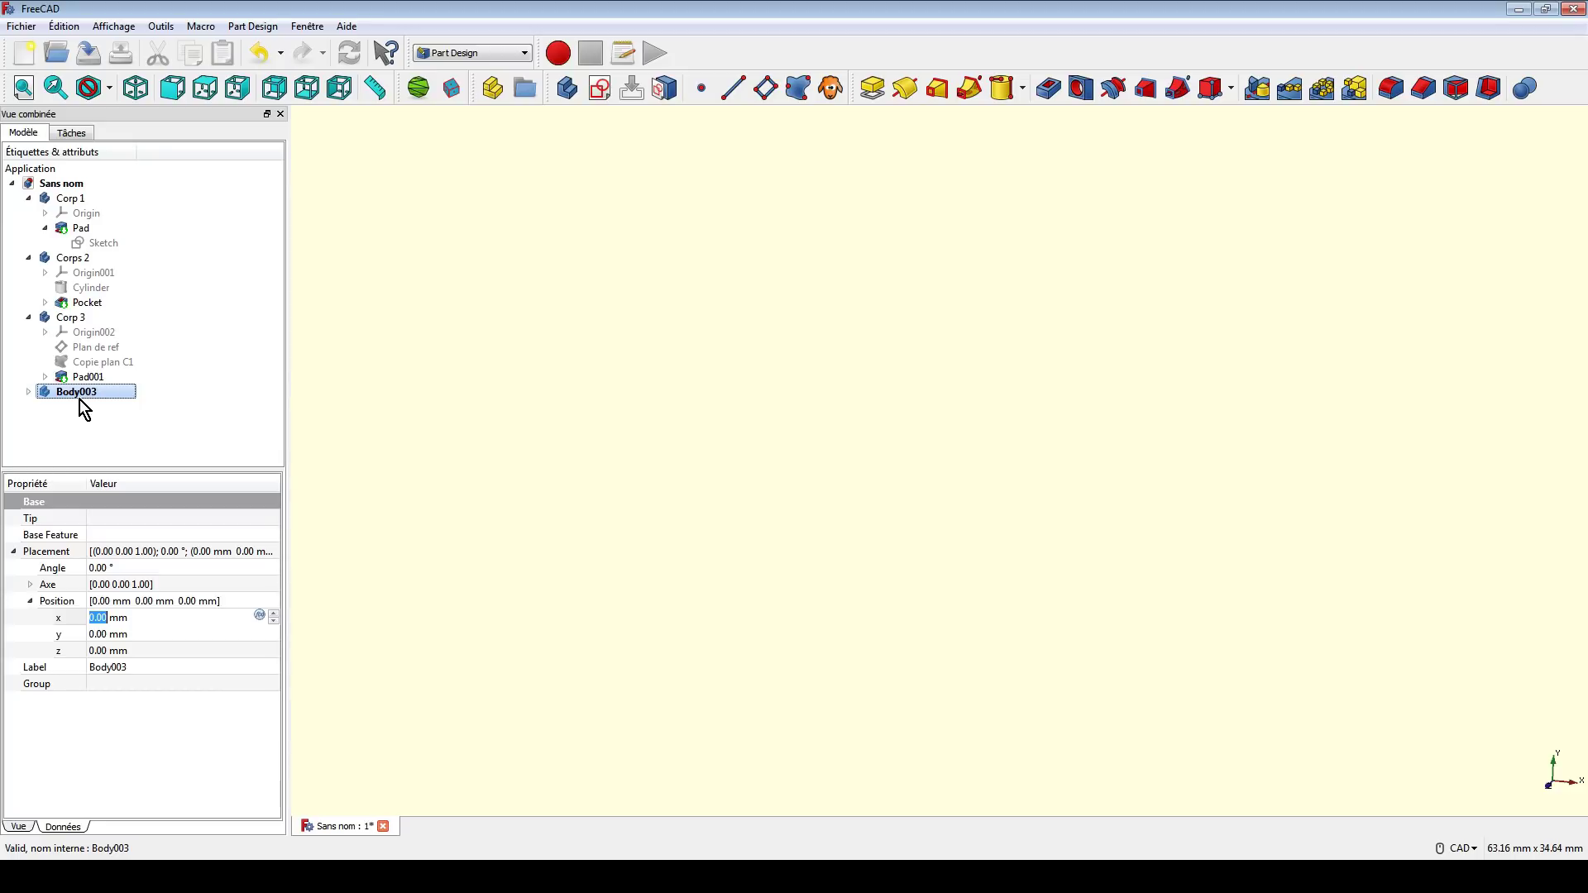
{"action": "type", "text": "Corp 4"}
{"action": "key", "text": "Return"}
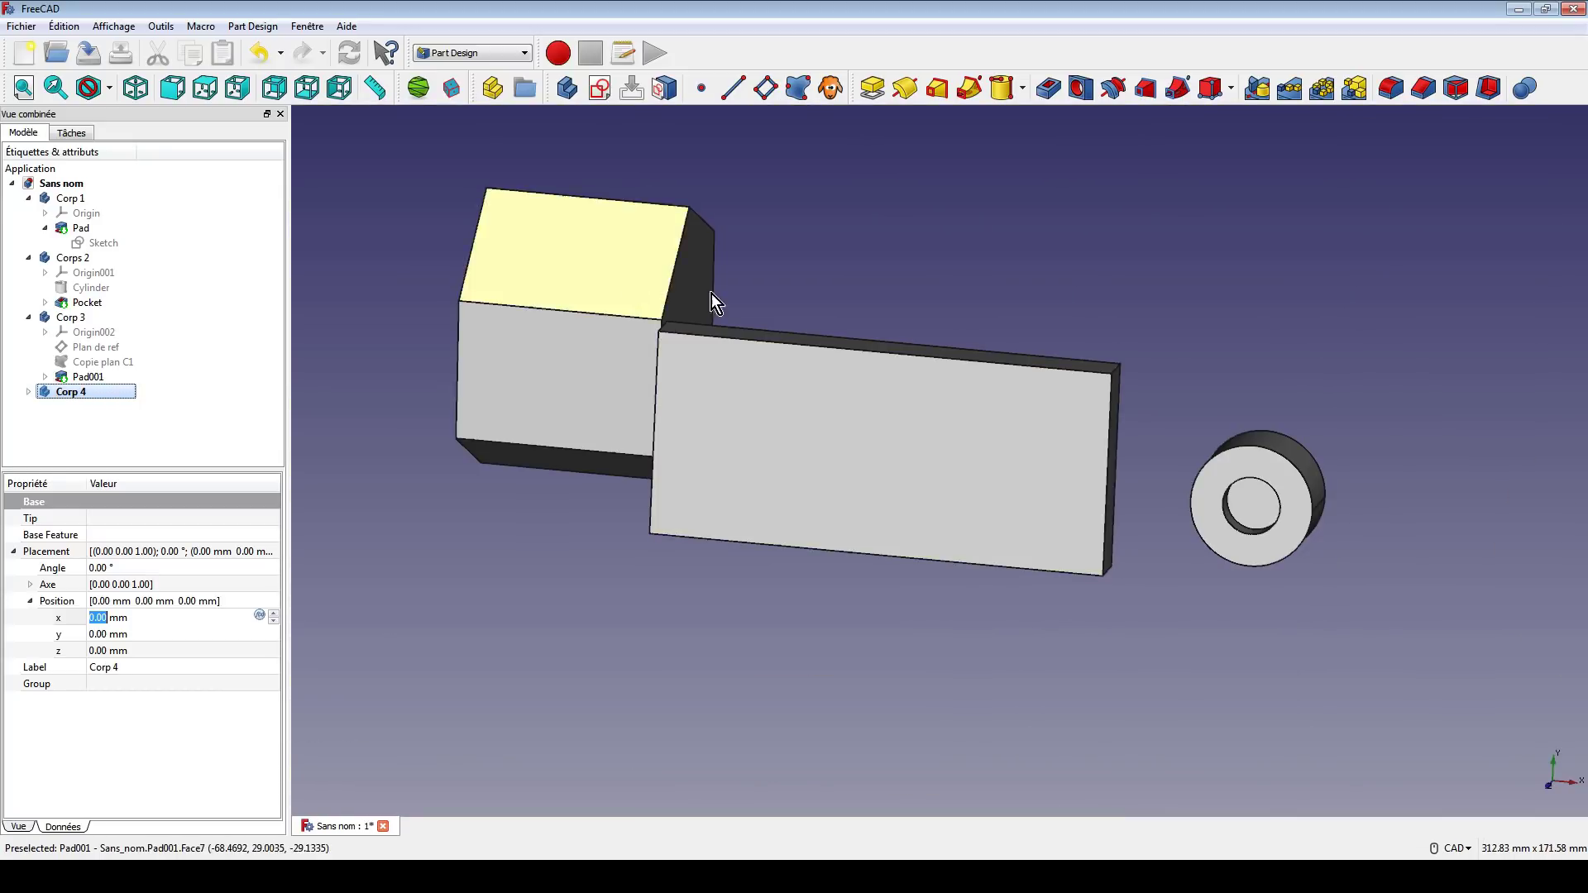
Create a datum plane in Corp 4 on the plate's end face nearest the cylinder, using a dependent copy of the reference
{"action": "middle_click_drag", "start_coordinate": [712, 295], "coordinate": [850, 358]}
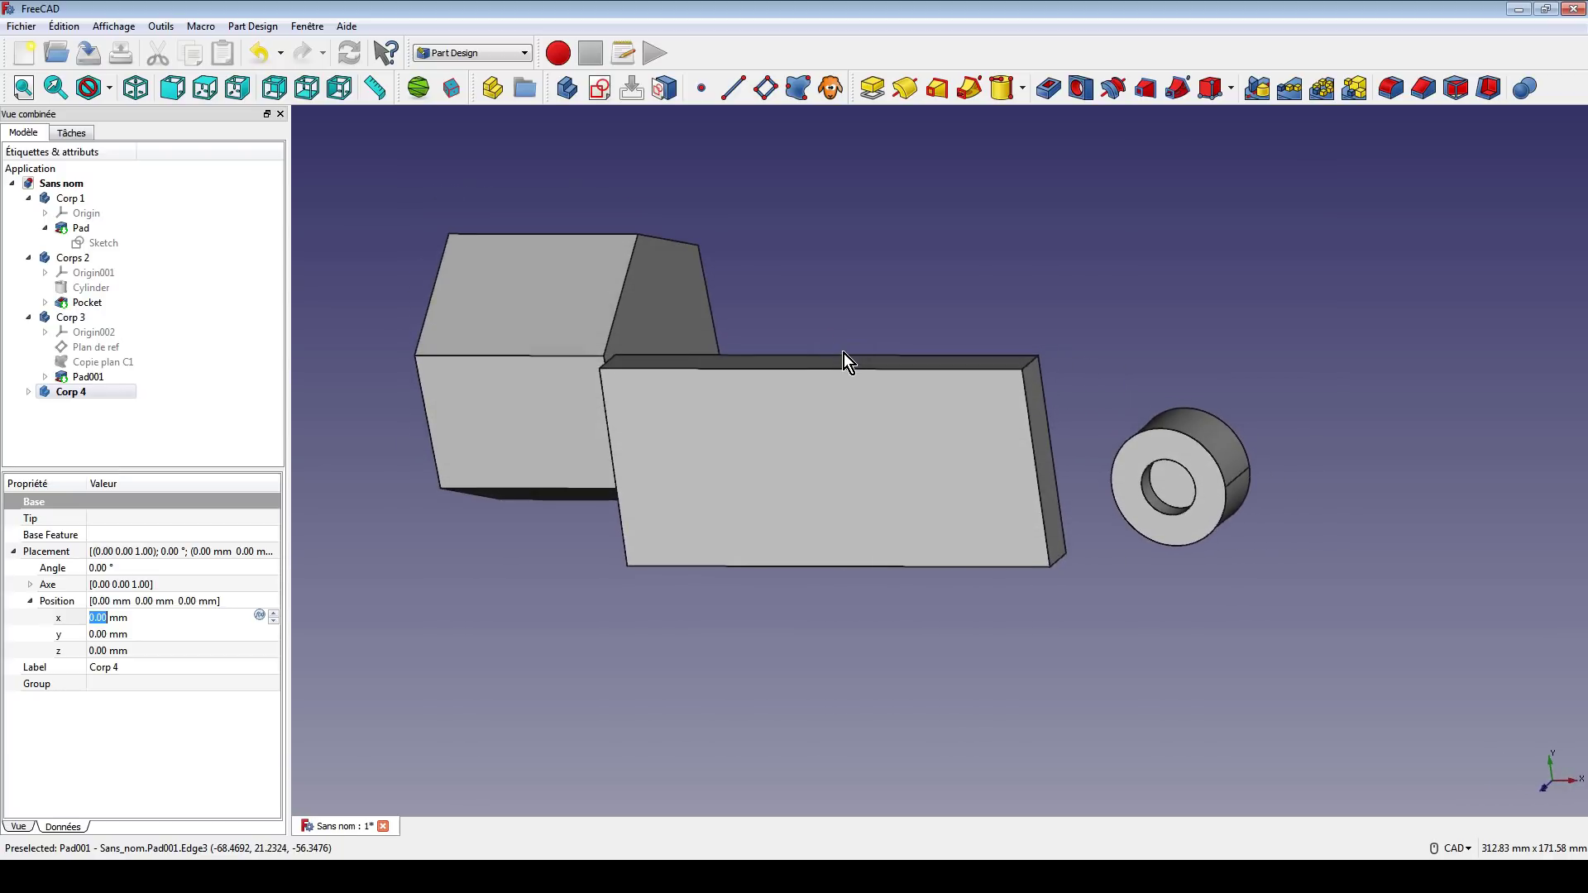
{"action": "left_click", "coordinate": [1034, 390]}
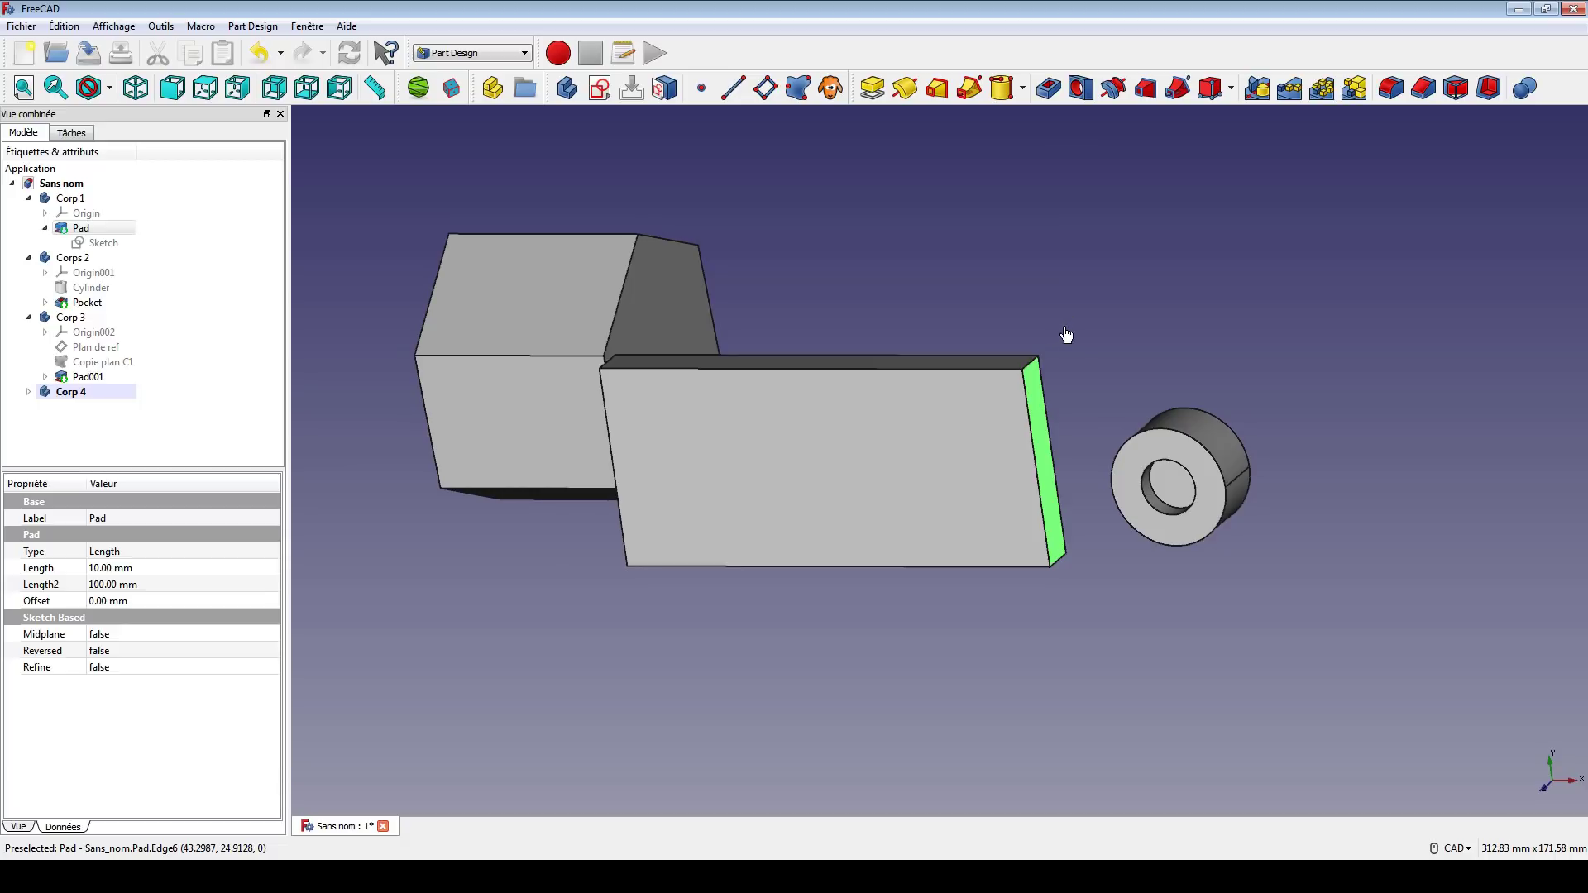
{"action": "left_click", "coordinate": [951, 339]}
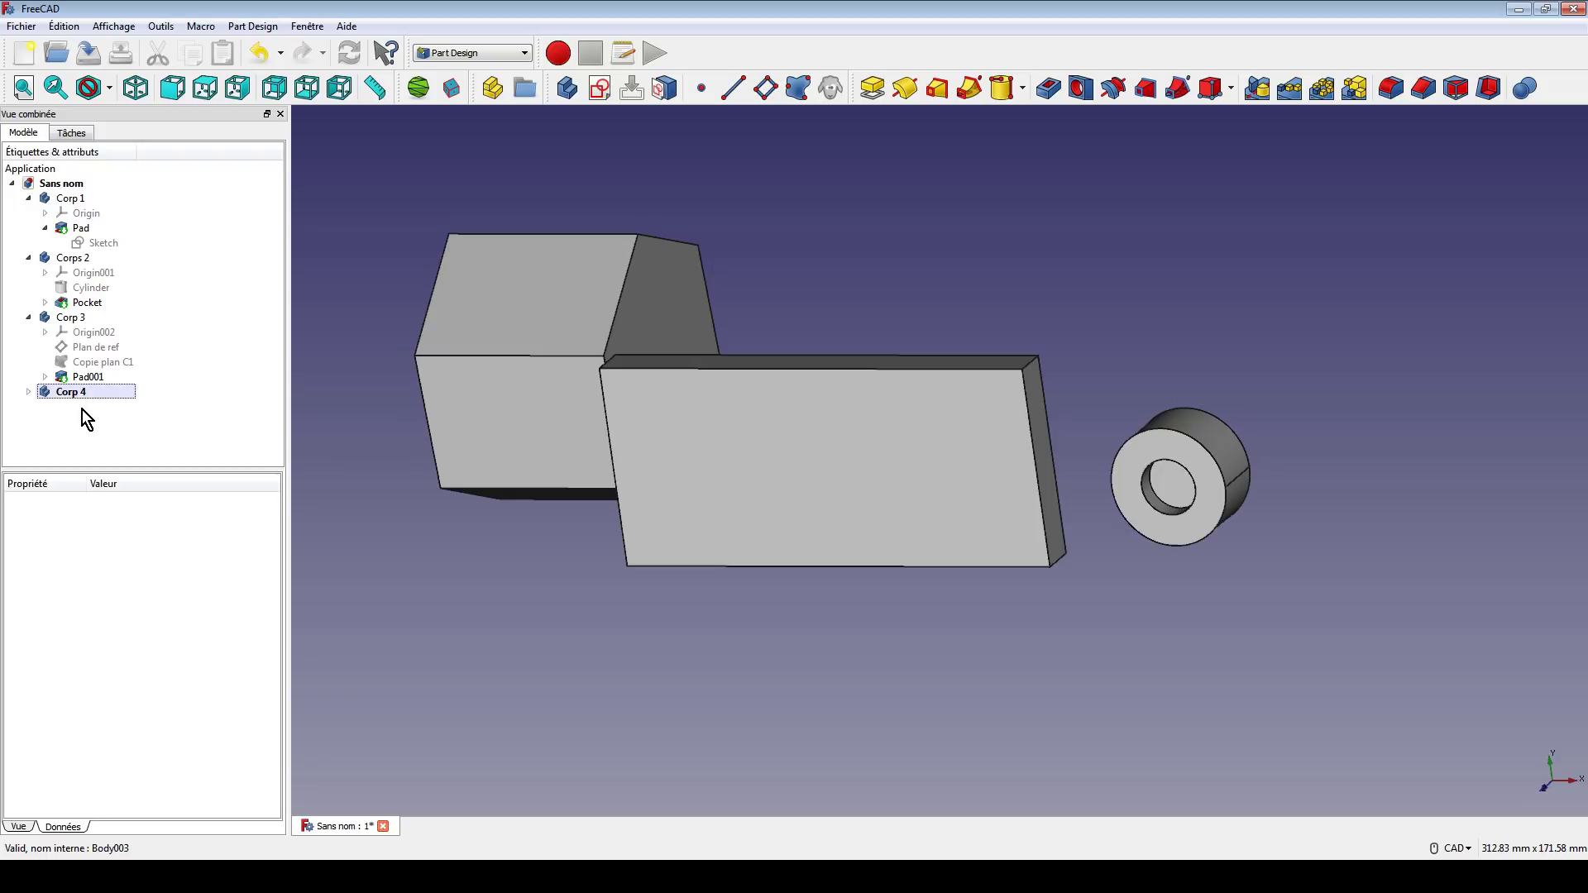
{"action": "left_click", "coordinate": [768, 89]}
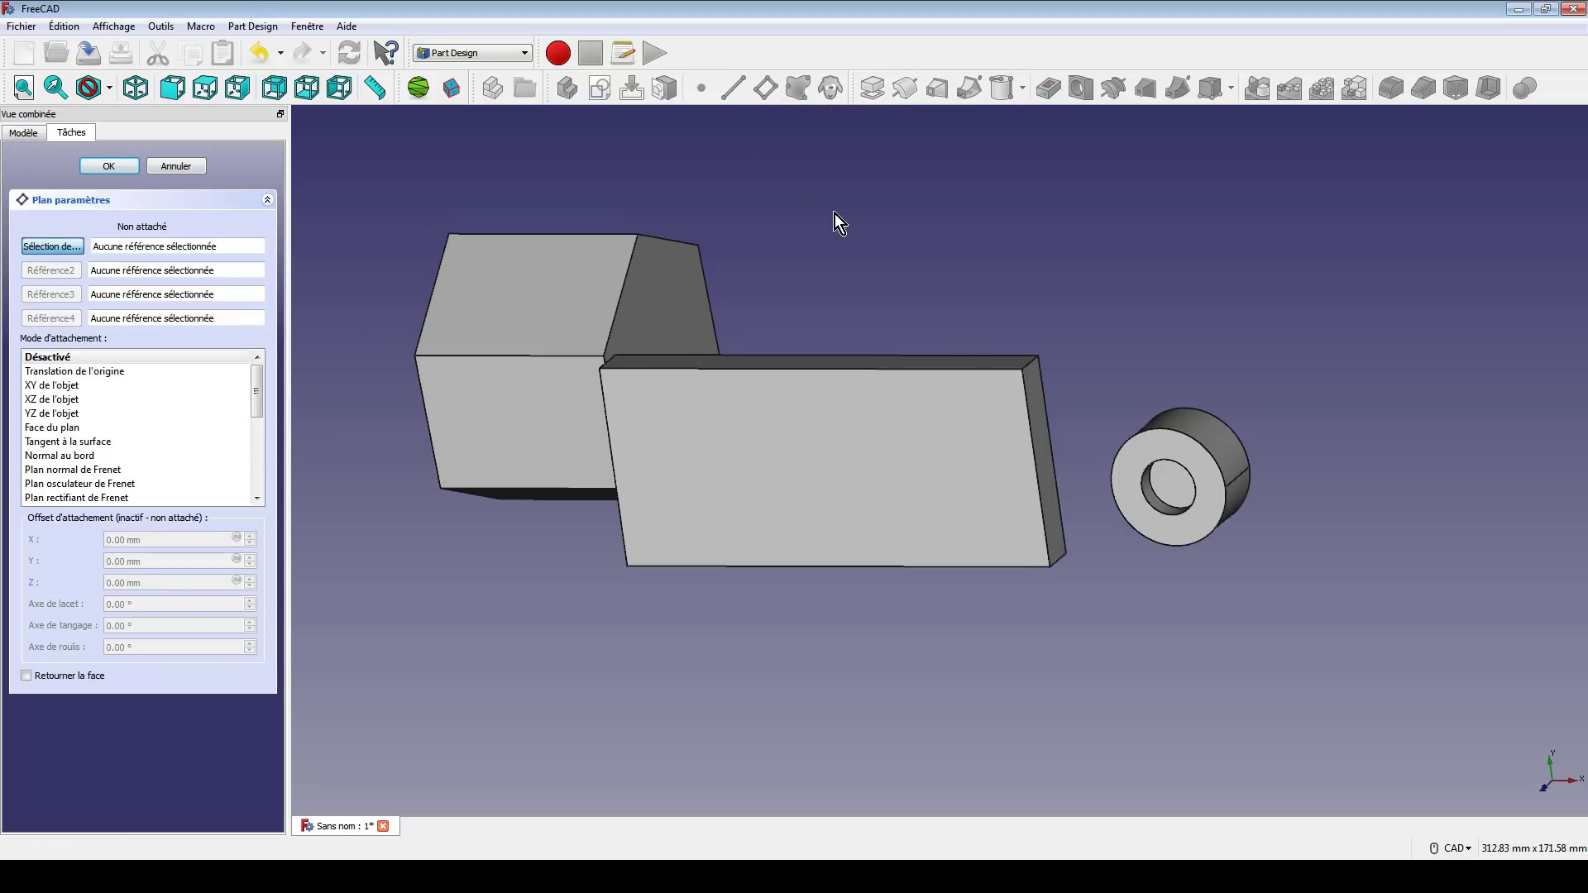
{"action": "left_click", "coordinate": [1032, 384]}
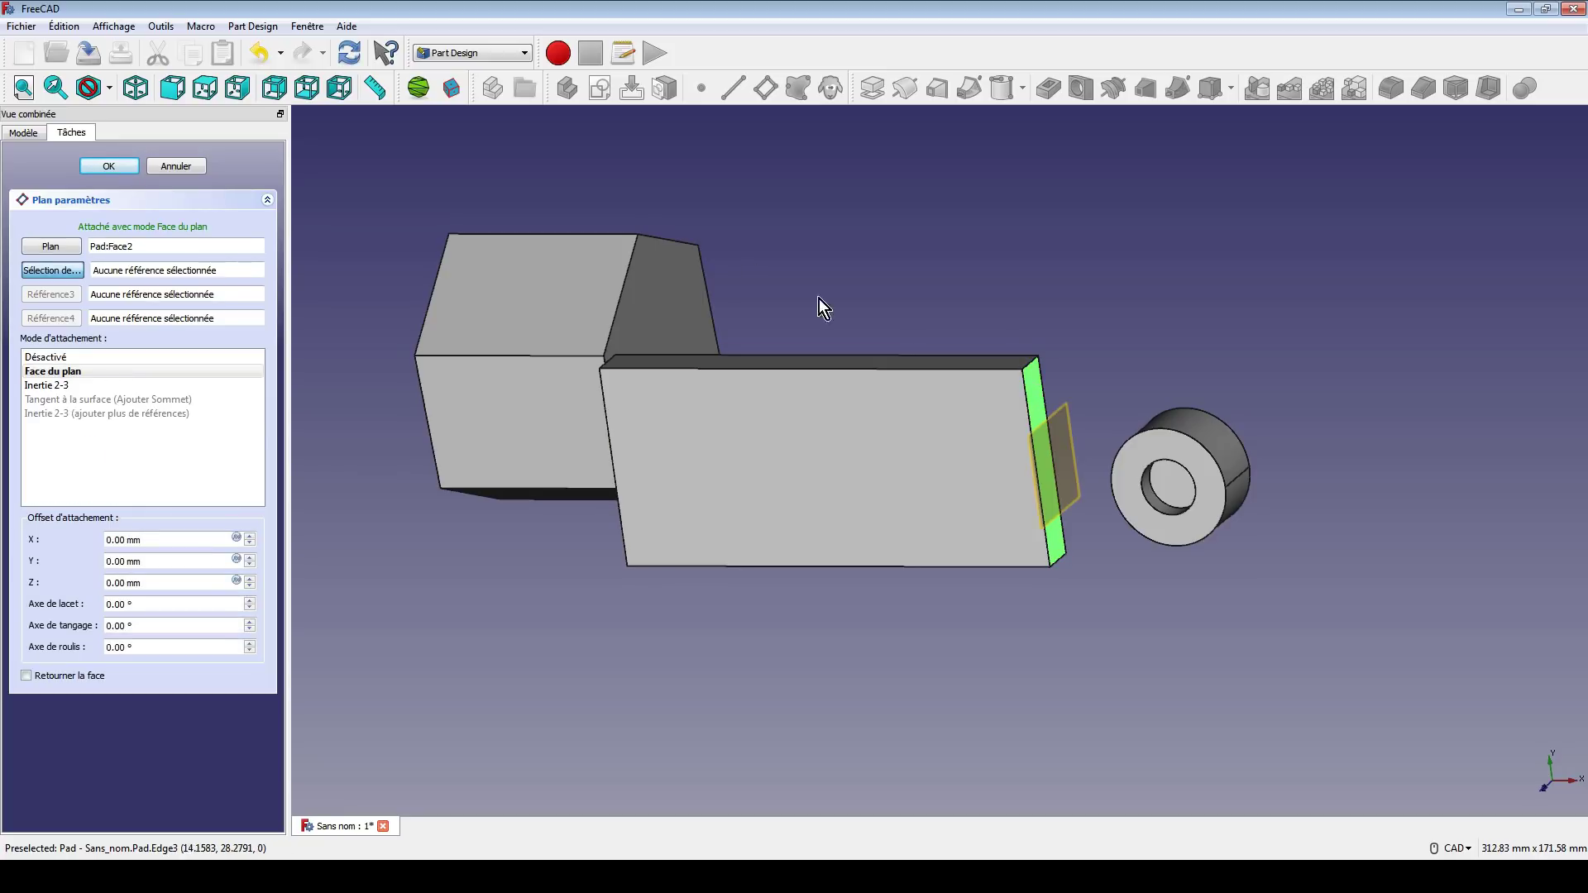
{"action": "left_click", "coordinate": [99, 168]}
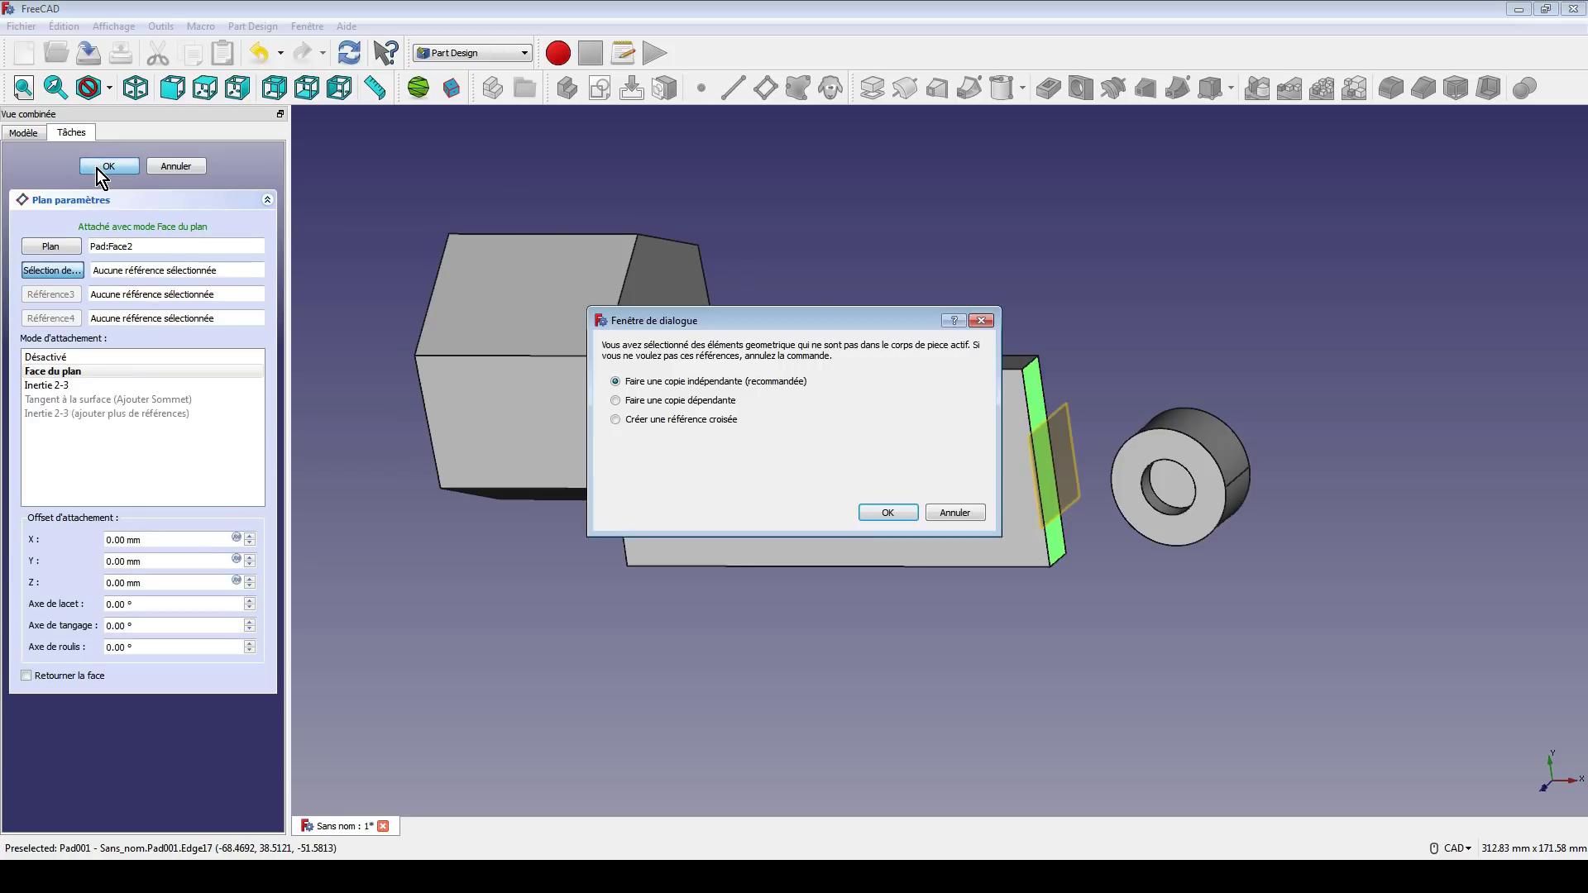
{"action": "left_click", "coordinate": [671, 402]}
{"action": "left_click", "coordinate": [887, 513]}
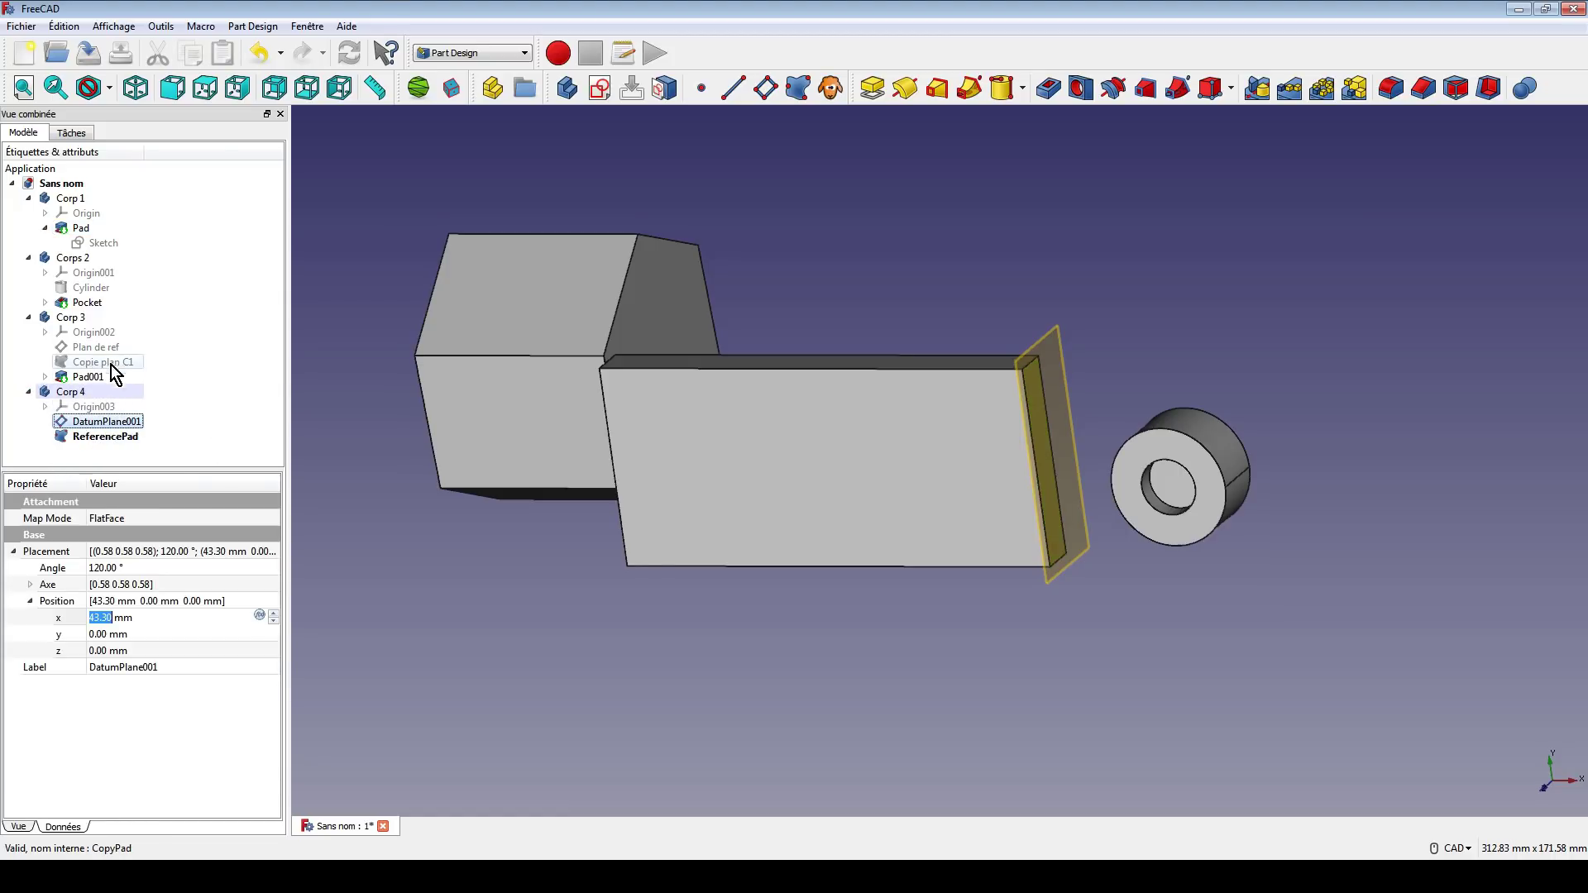
Hide the Corps 2 body and the ReferencePad copy in Corp 4, keeping the datum plane displayed
{"action": "left_click", "coordinate": [103, 439]}
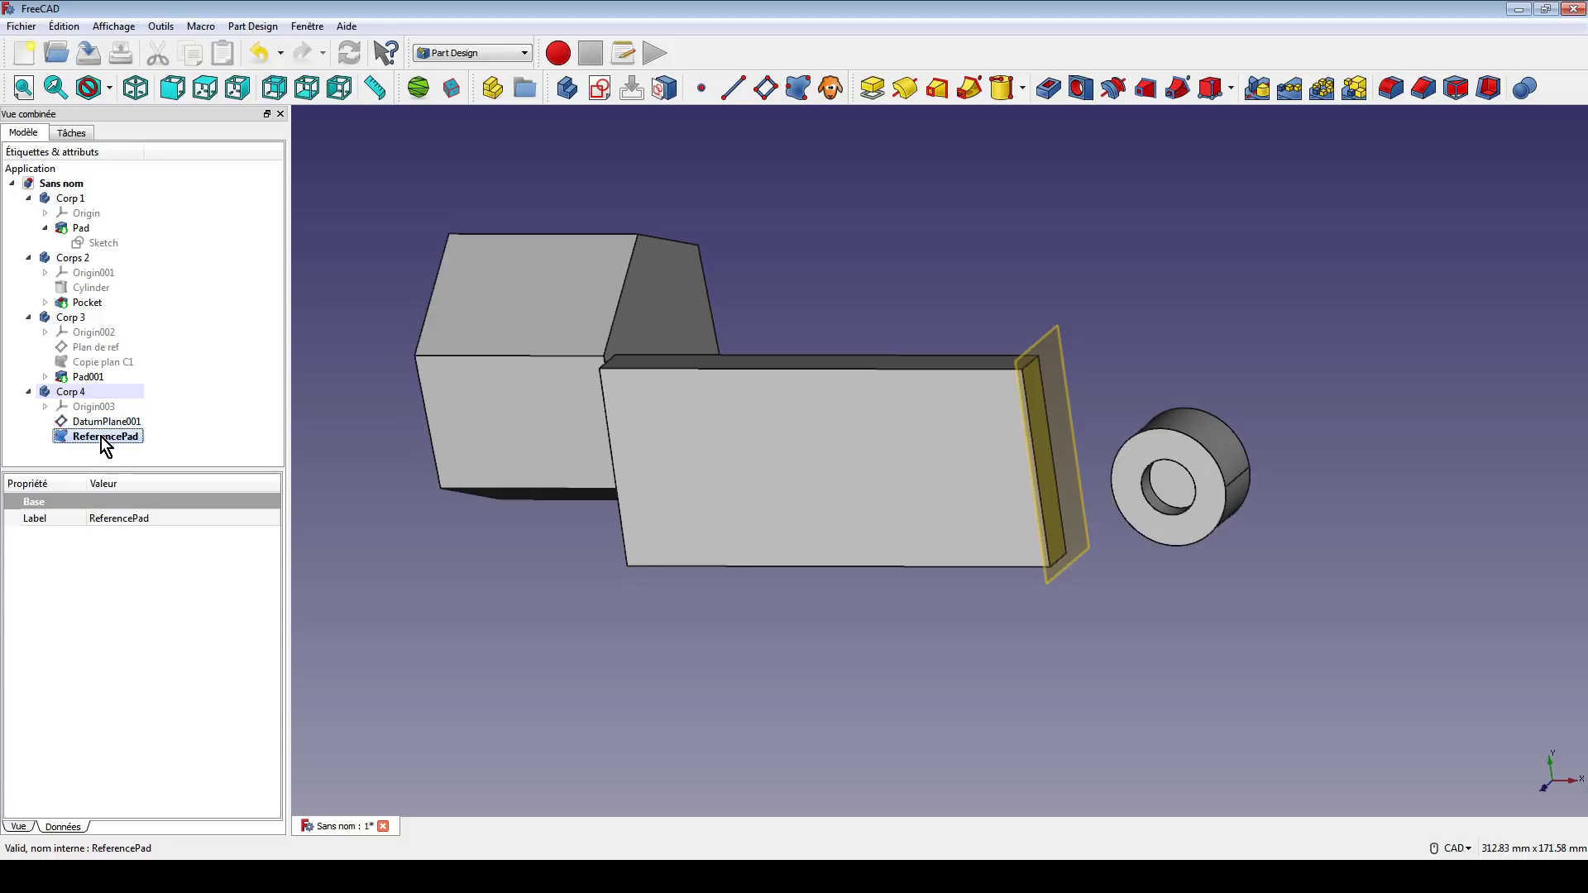
{"action": "left_click", "coordinate": [75, 260]}
{"action": "key", "text": "space"}
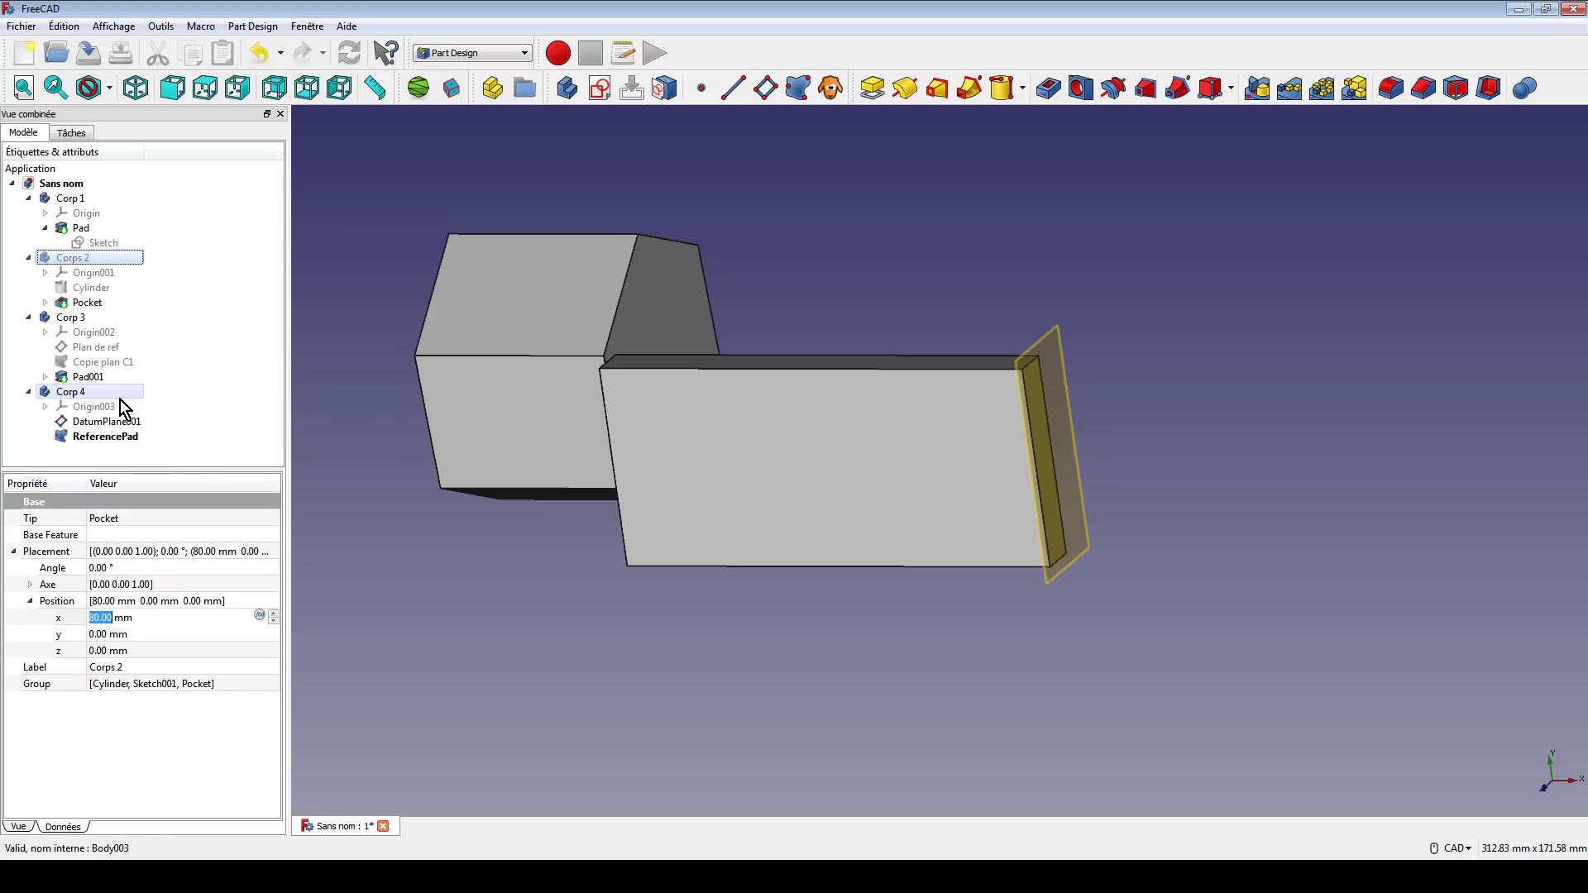
{"action": "left_click", "coordinate": [93, 437]}
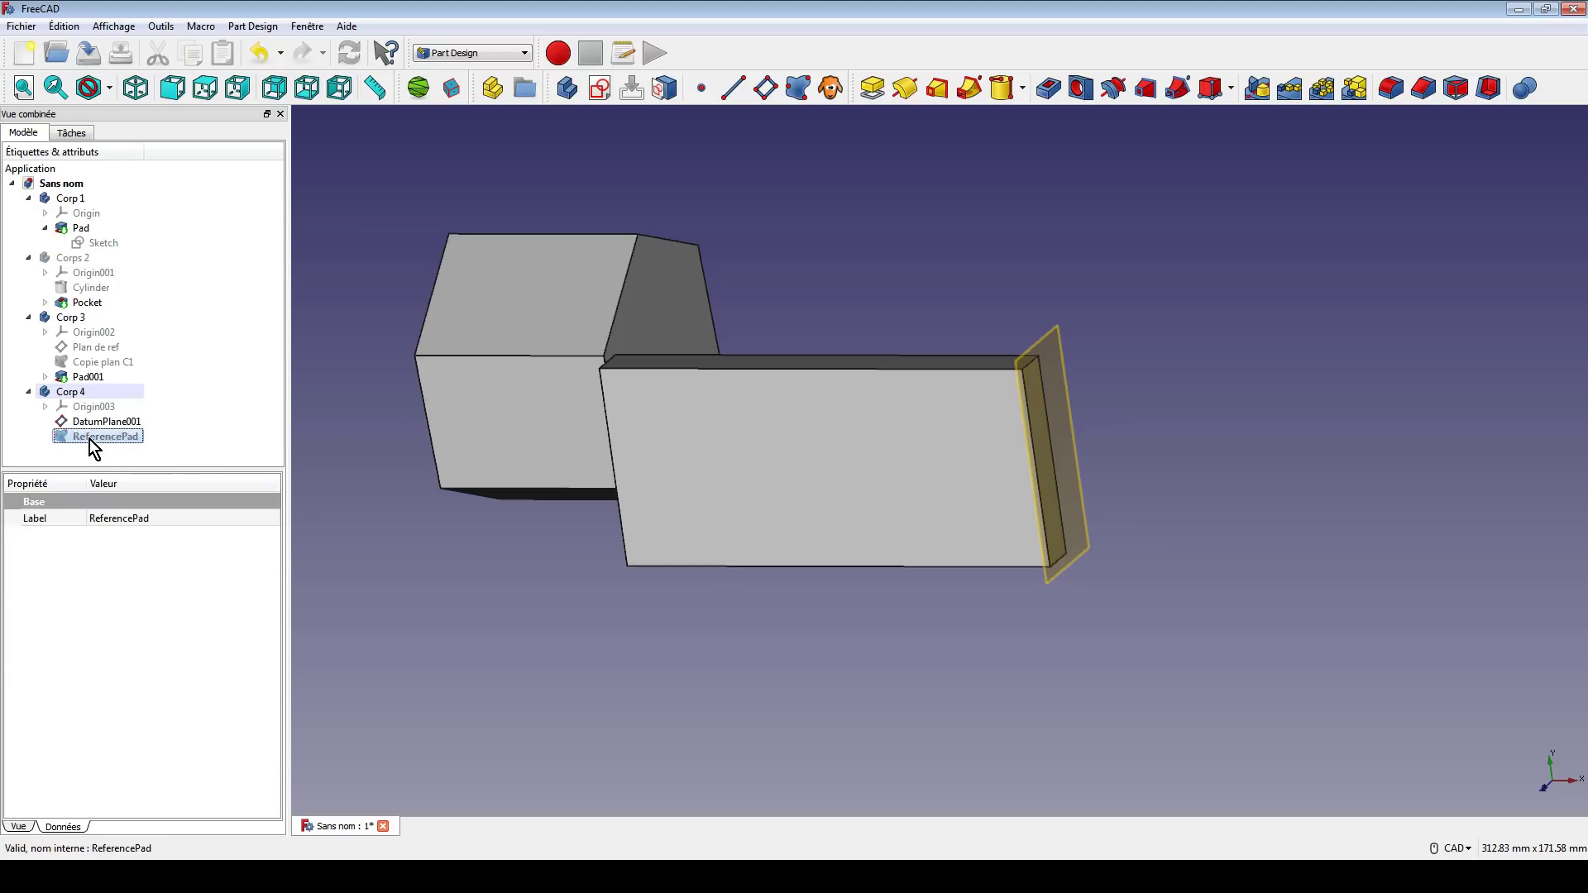
{"action": "left_click", "coordinate": [87, 424]}
{"action": "left_click", "coordinate": [141, 457]}
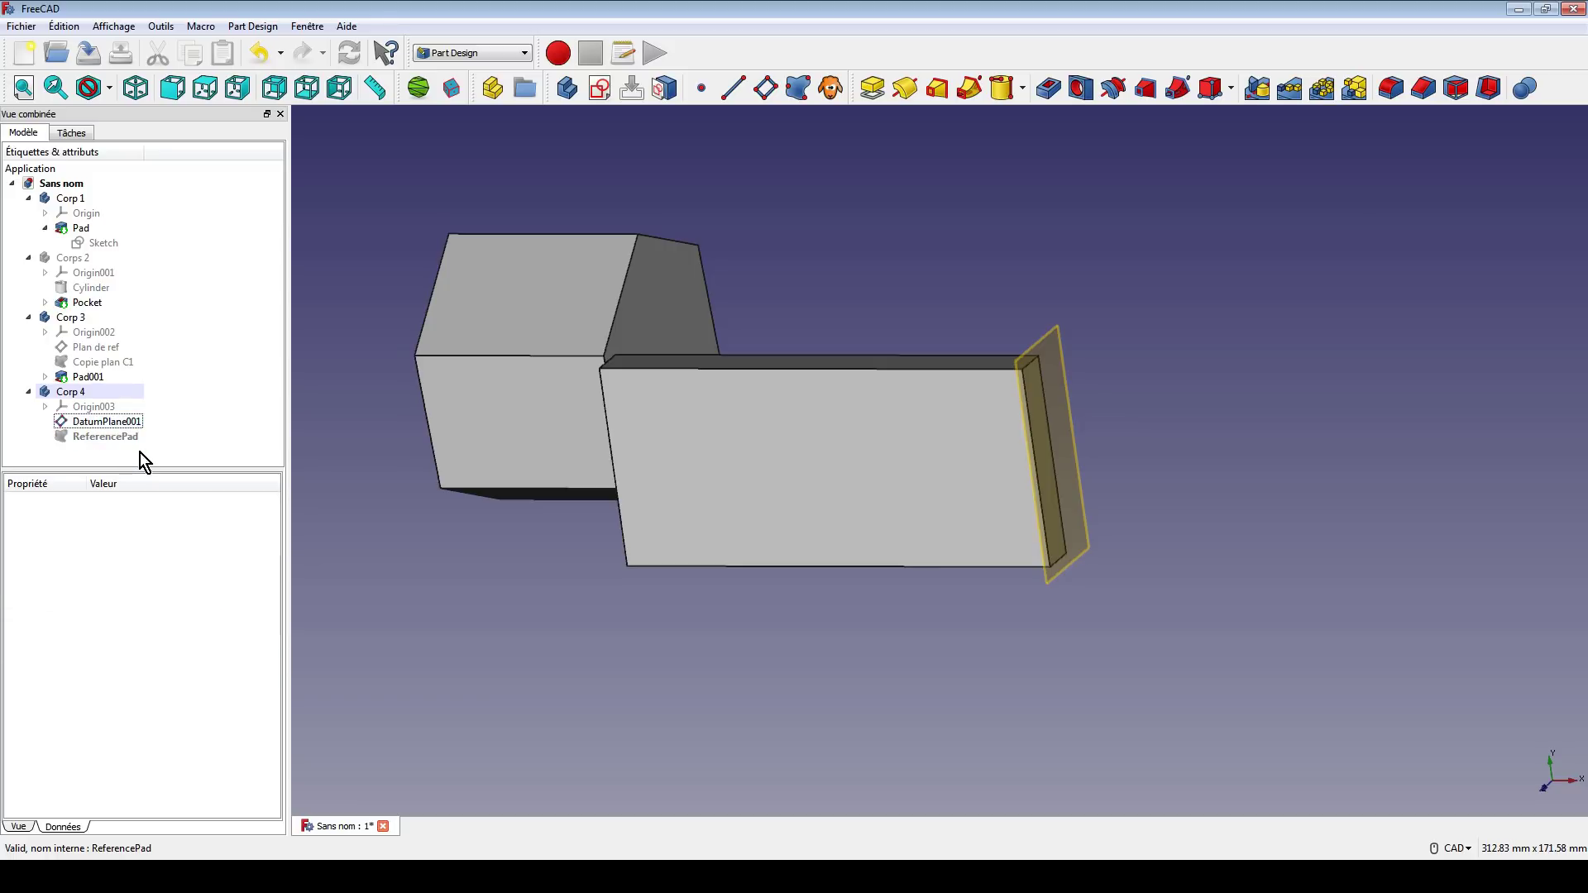
Sketch a hexagon about 39 mm in radius on Corp 4's datum plane, centred above the horizontal axis and left of the vertical axis
{"action": "left_click", "coordinate": [116, 423]}
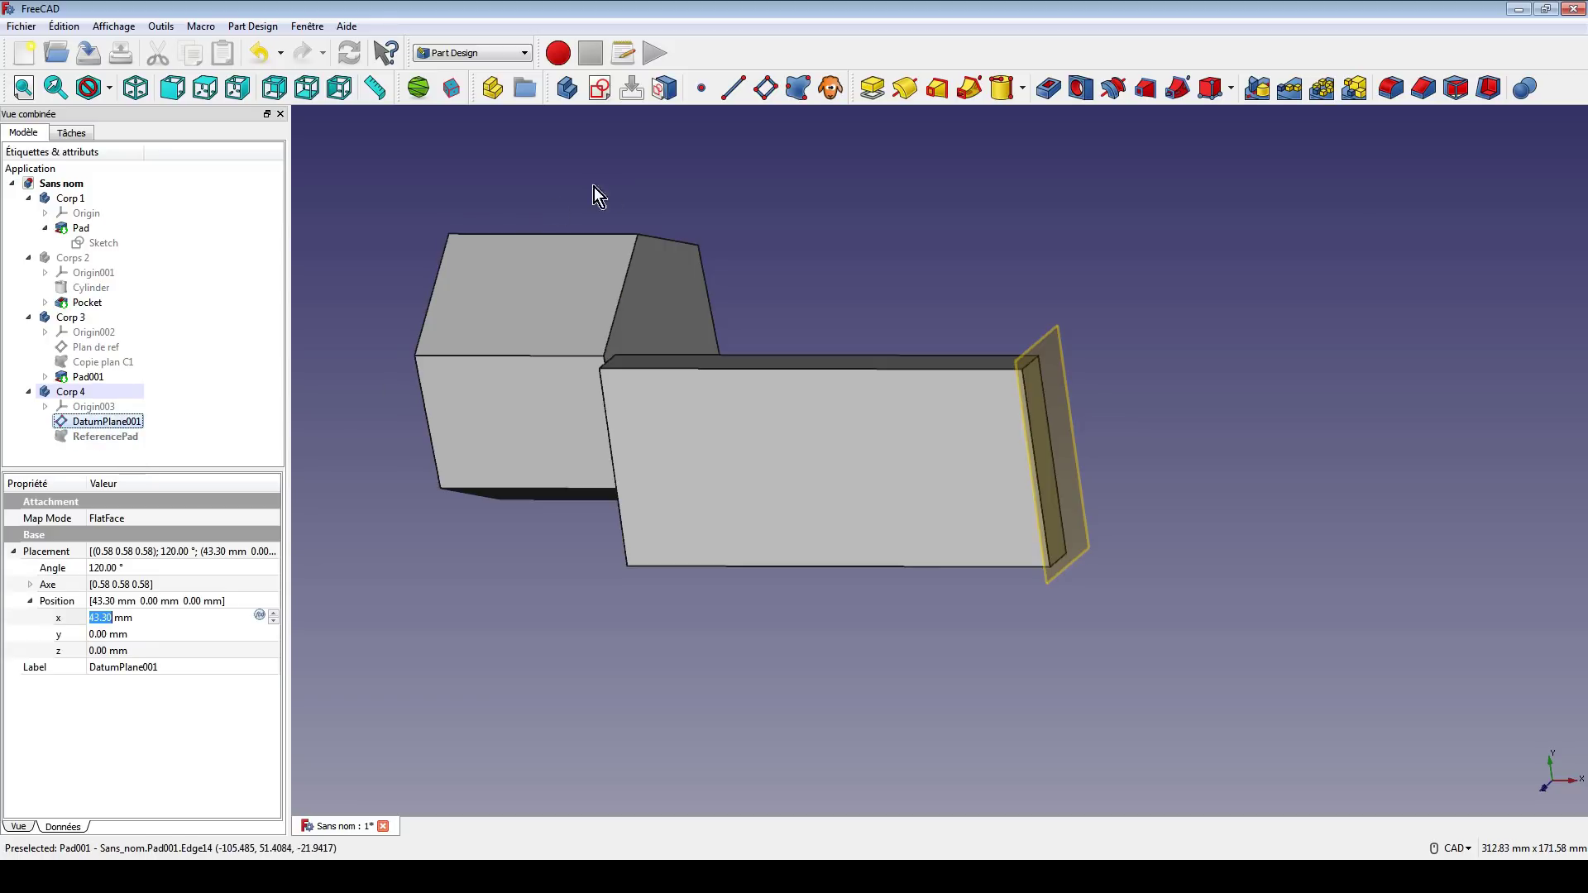
{"action": "left_click", "coordinate": [599, 88]}
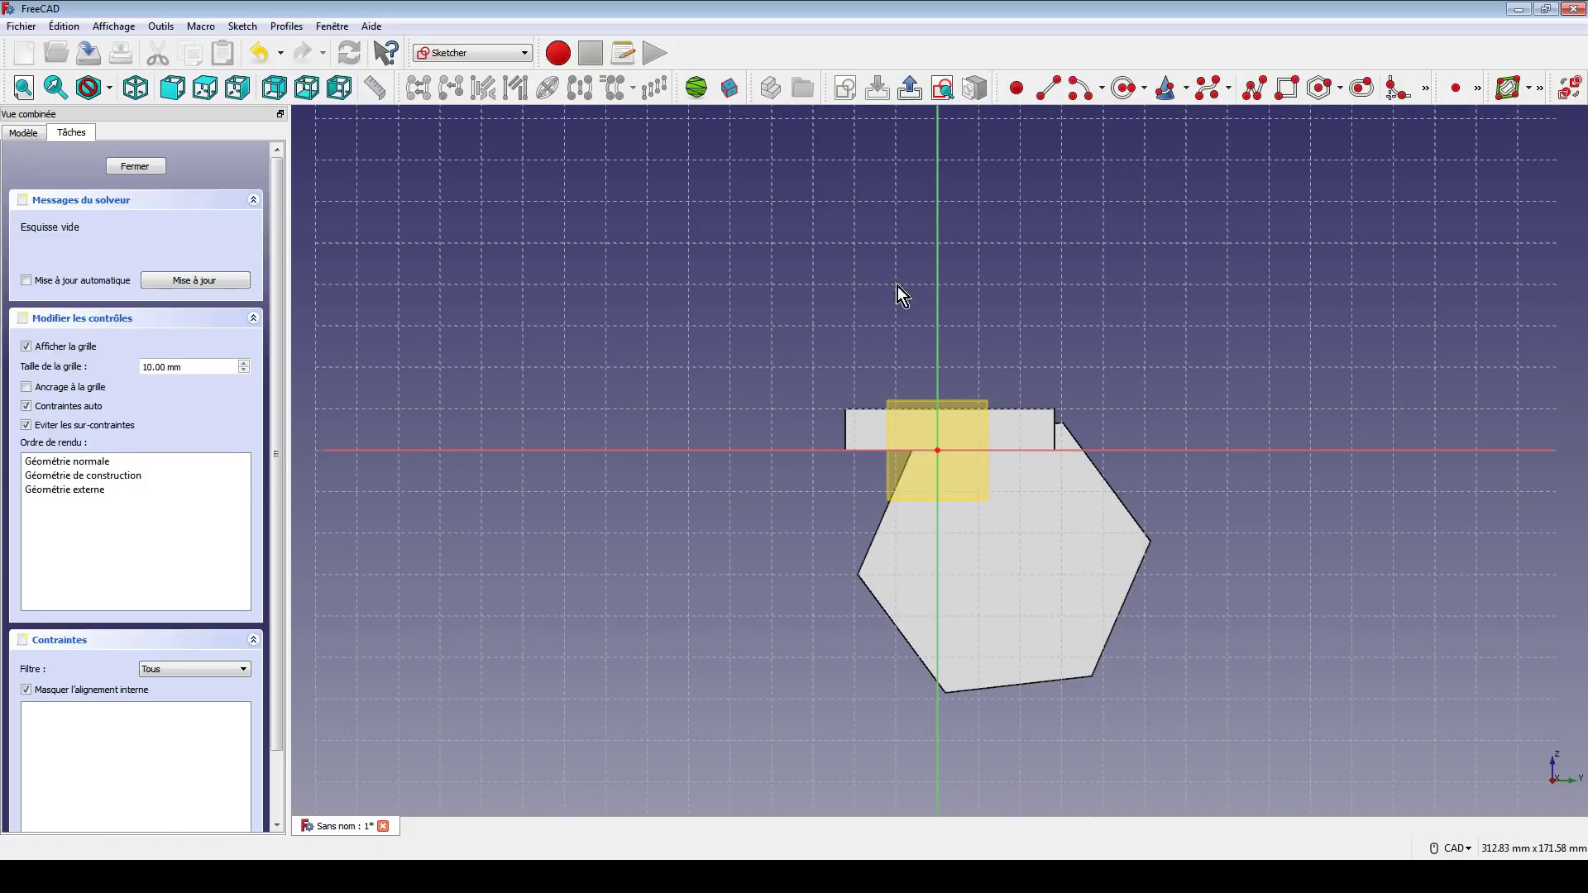
{"action": "left_click", "coordinate": [802, 380]}
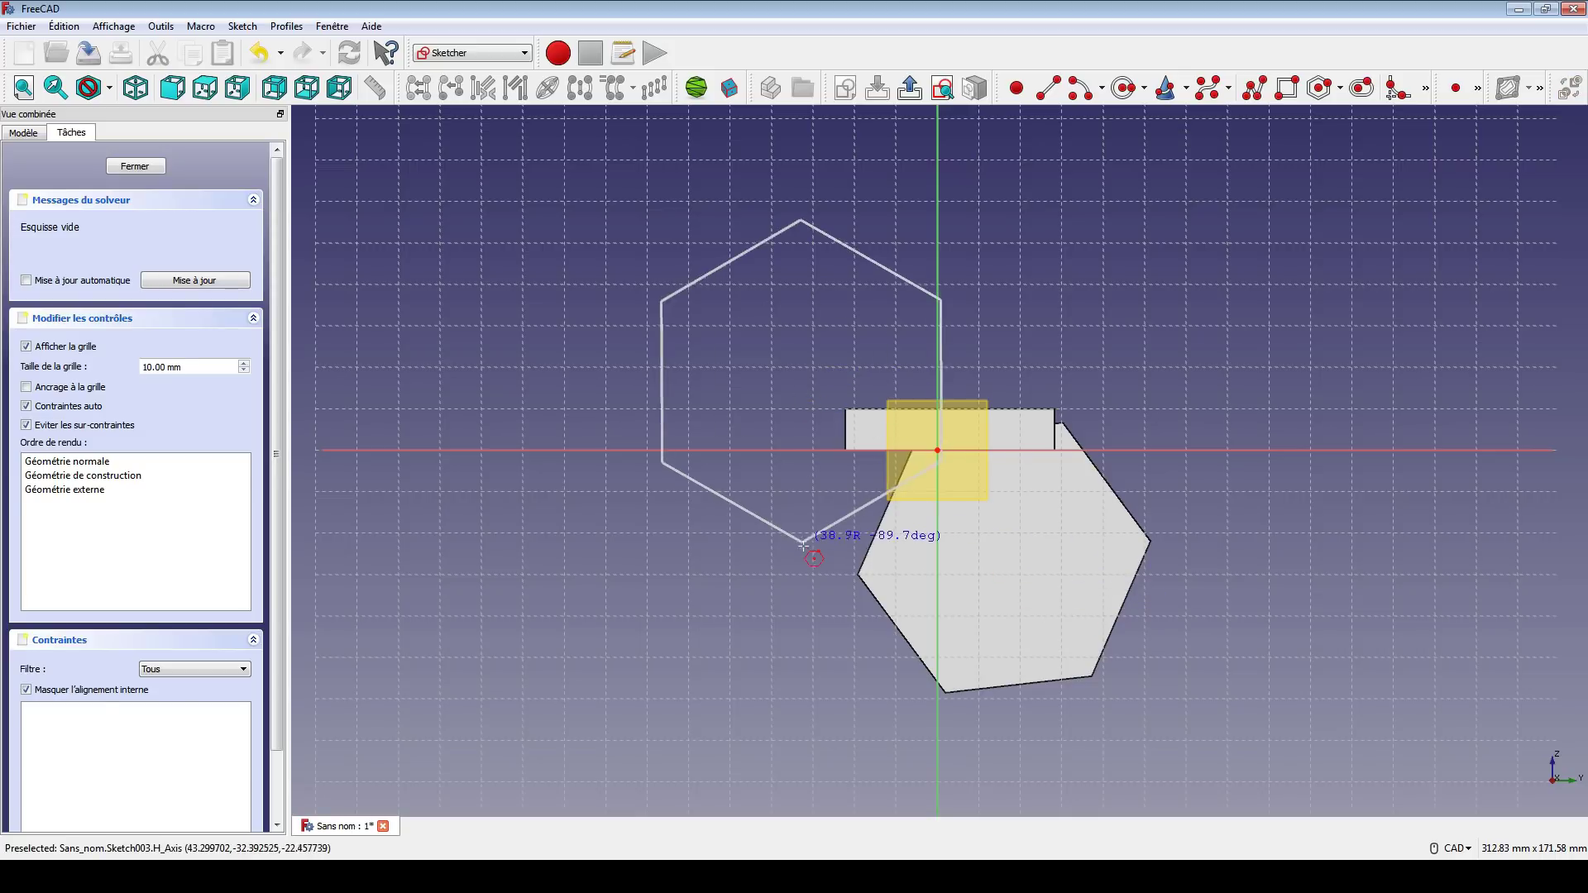
{"action": "left_click", "coordinate": [804, 547]}
{"action": "left_click", "coordinate": [134, 167]}
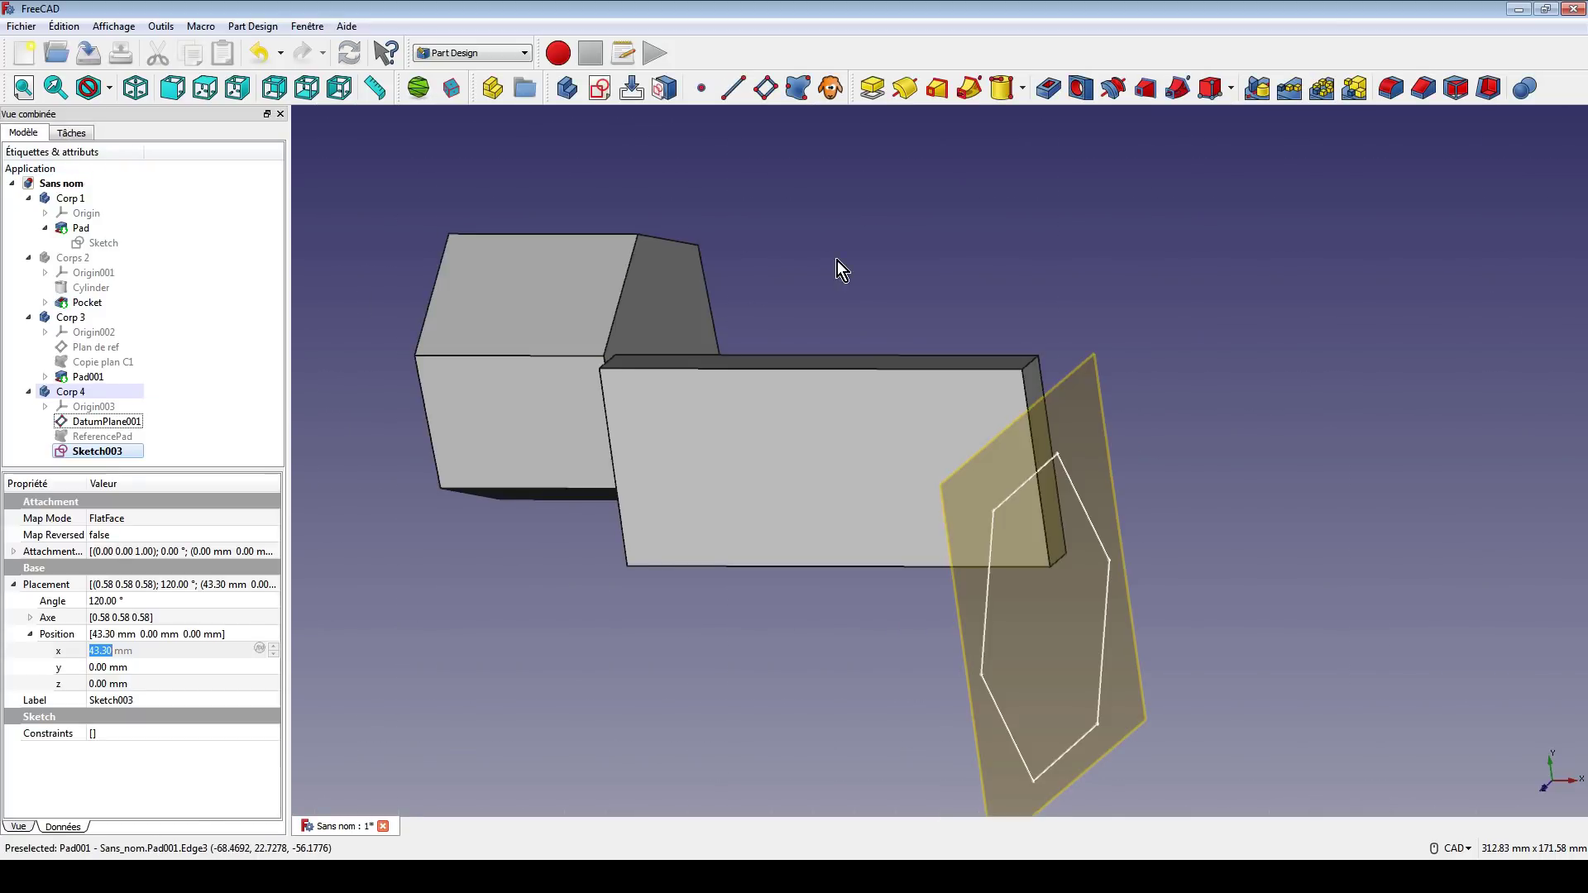
Pad Corp 4's hexagon sketch into a prism about as long as the hexagonal body at the plate's opposite end
{"action": "left_click", "coordinate": [876, 91]}
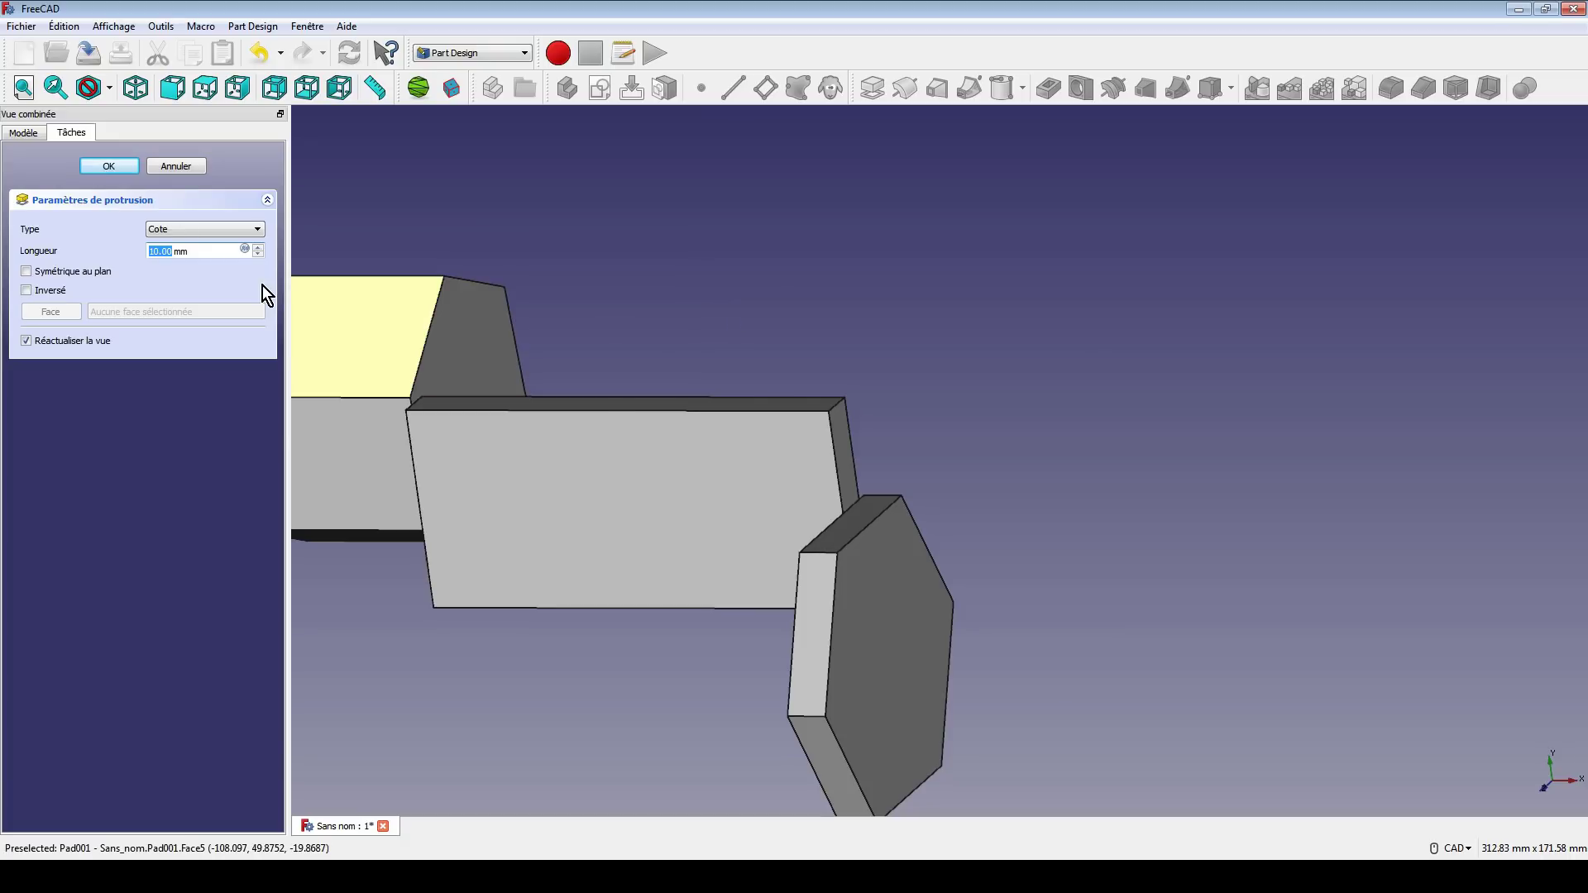
{"action": "key", "text": "Return"}
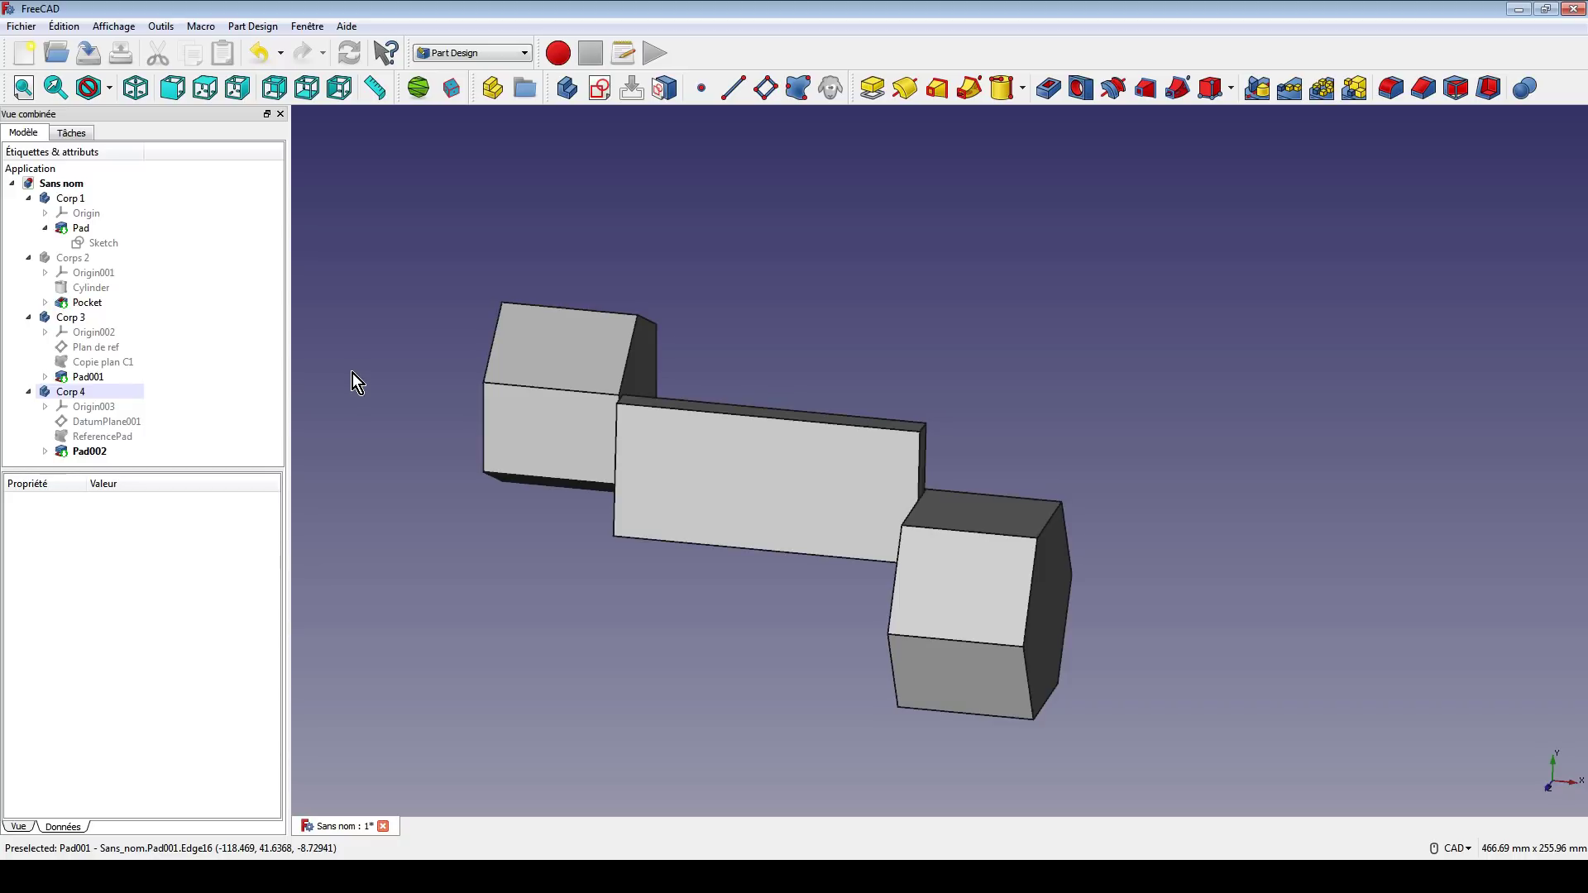
{"action": "middle_click_drag", "start_coordinate": [982, 416], "coordinate": [1032, 409]}
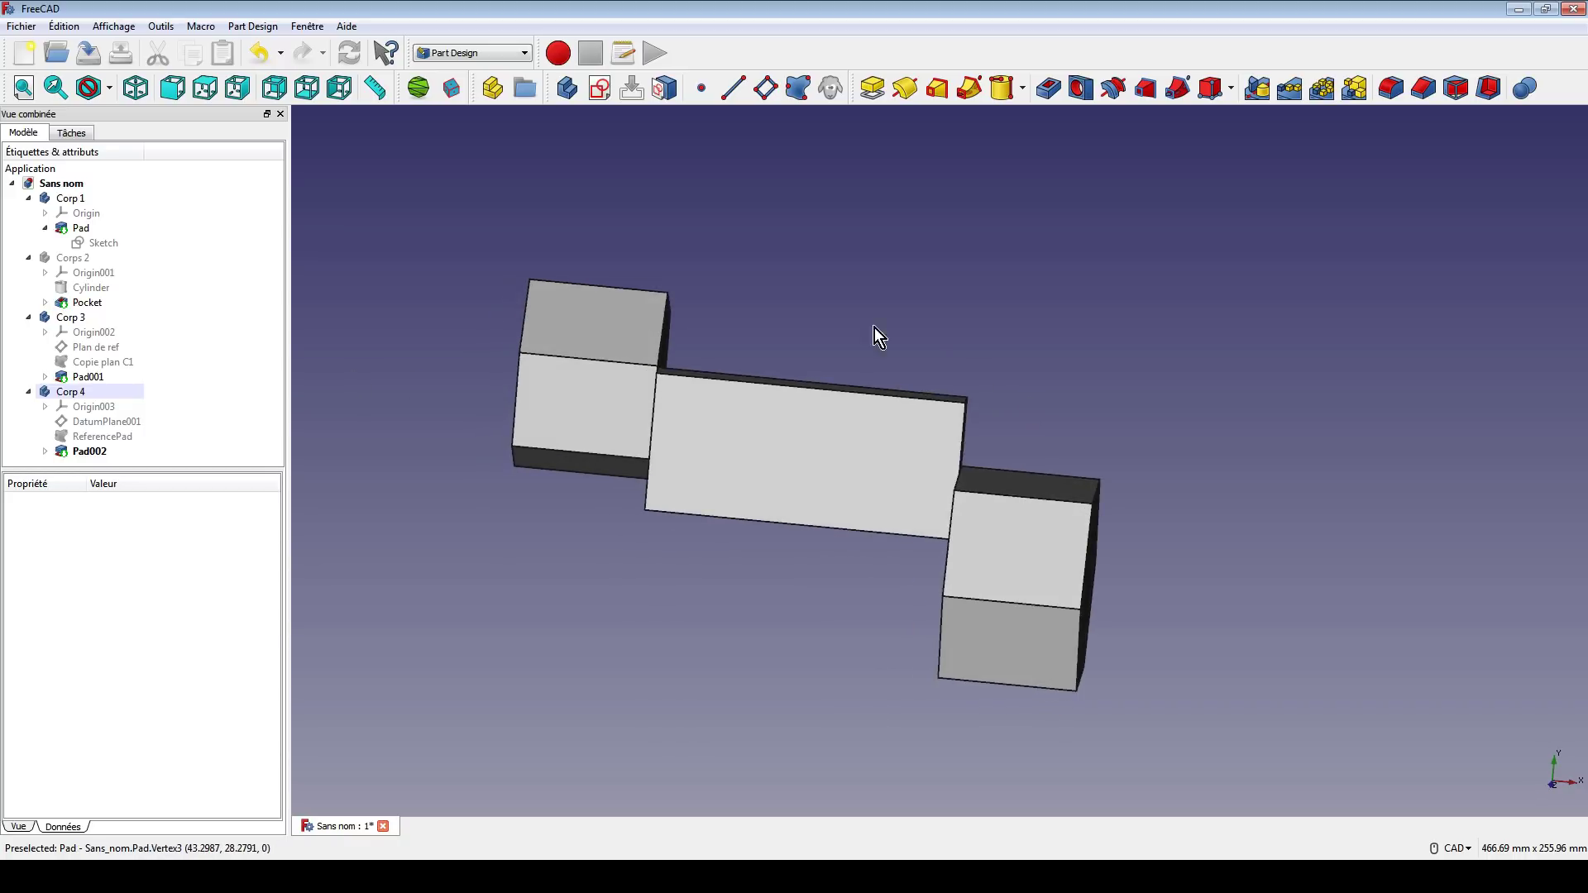
{"action": "middle_click_drag", "start_coordinate": [1006, 509], "coordinate": [887, 430]}
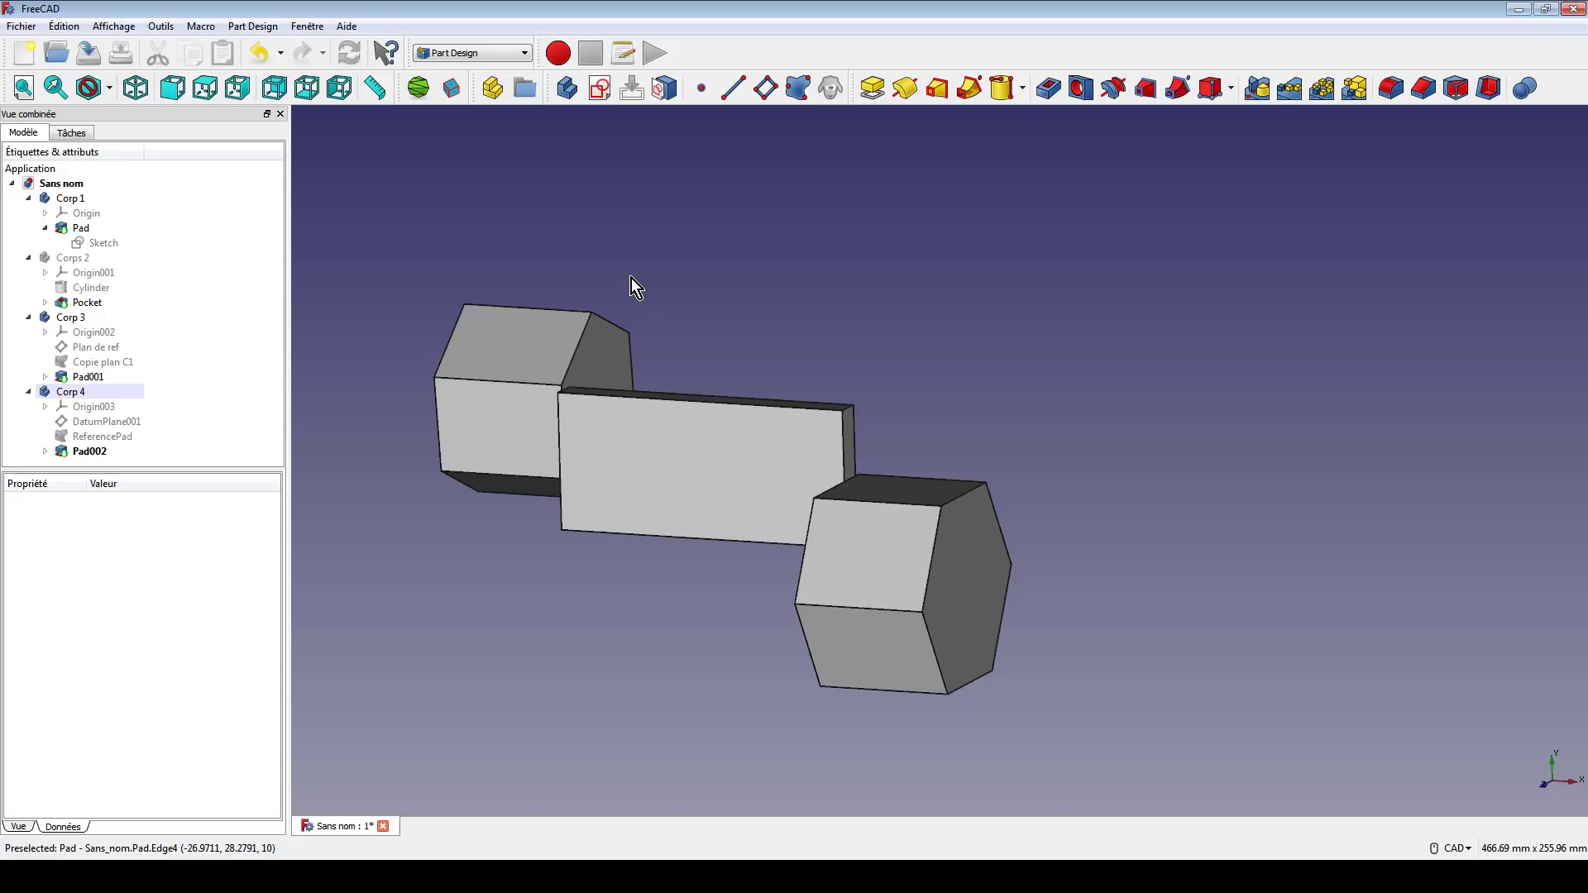
{"action": "middle_click_drag", "start_coordinate": [758, 338], "coordinate": [856, 347]}
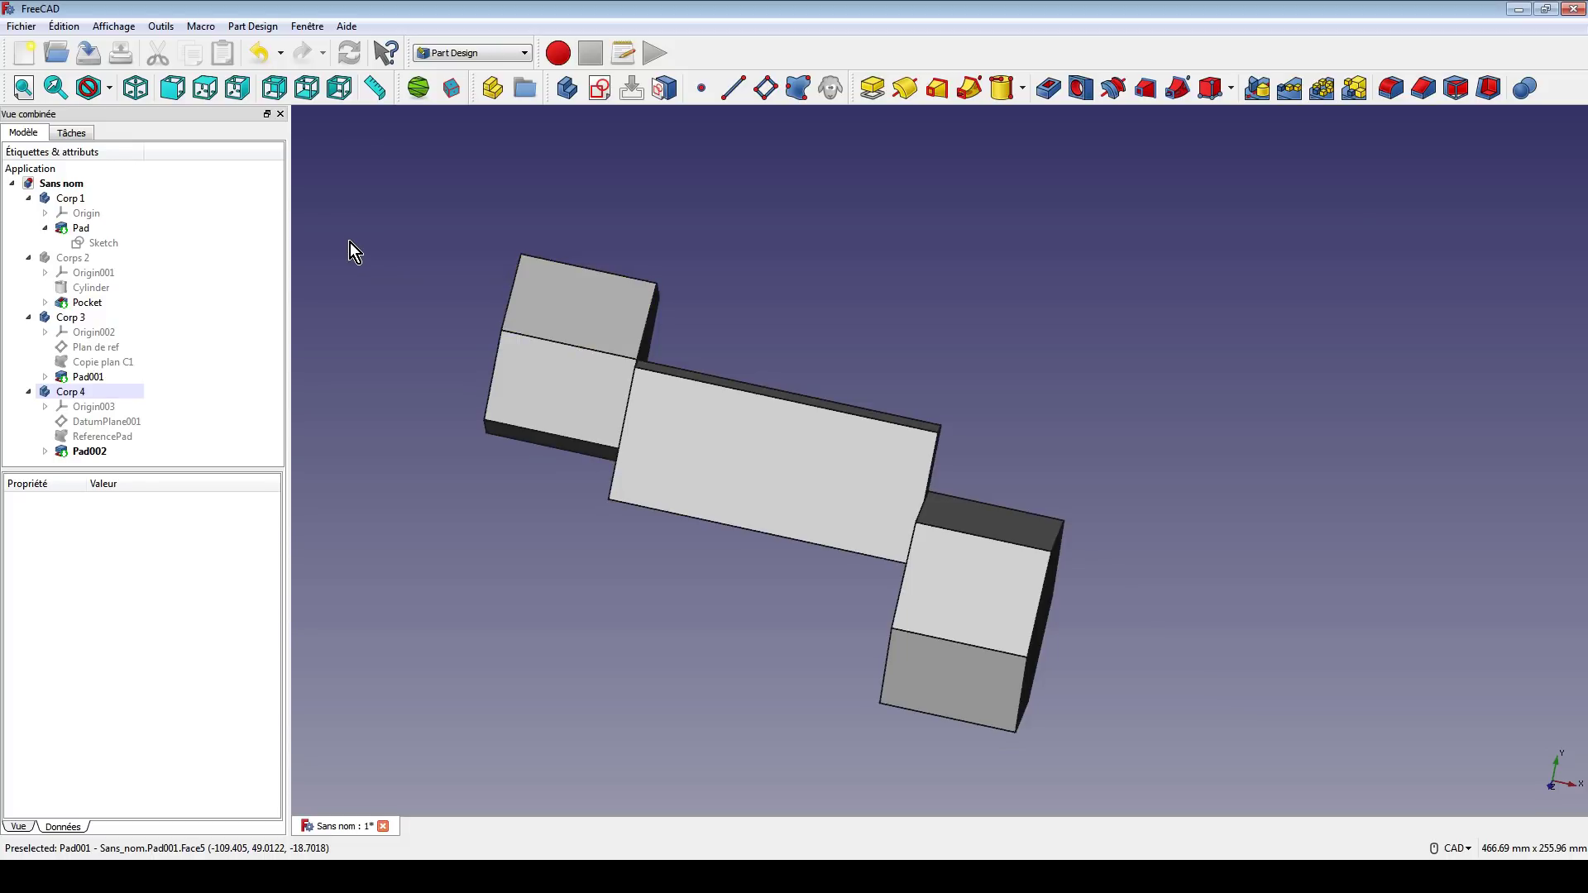
Edit Corp 1's base sketch, moving the rectangle's upper-left corner inward and its upper-right corner to about (12, 14) mm
{"action": "left_click", "coordinate": [845, 413]}
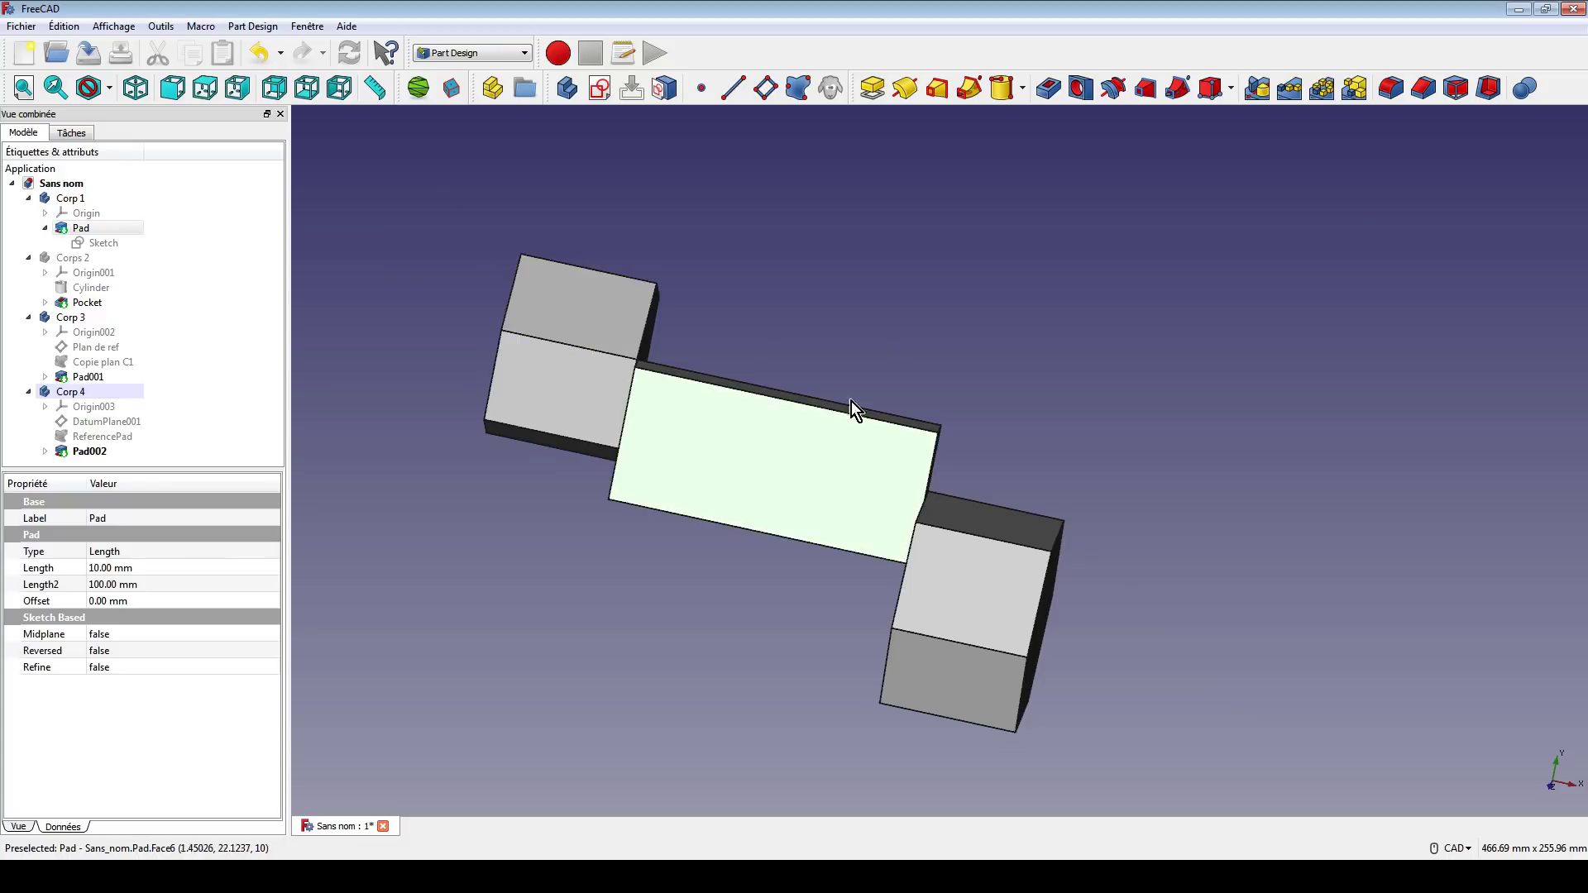
{"action": "double_click", "coordinate": [116, 248]}
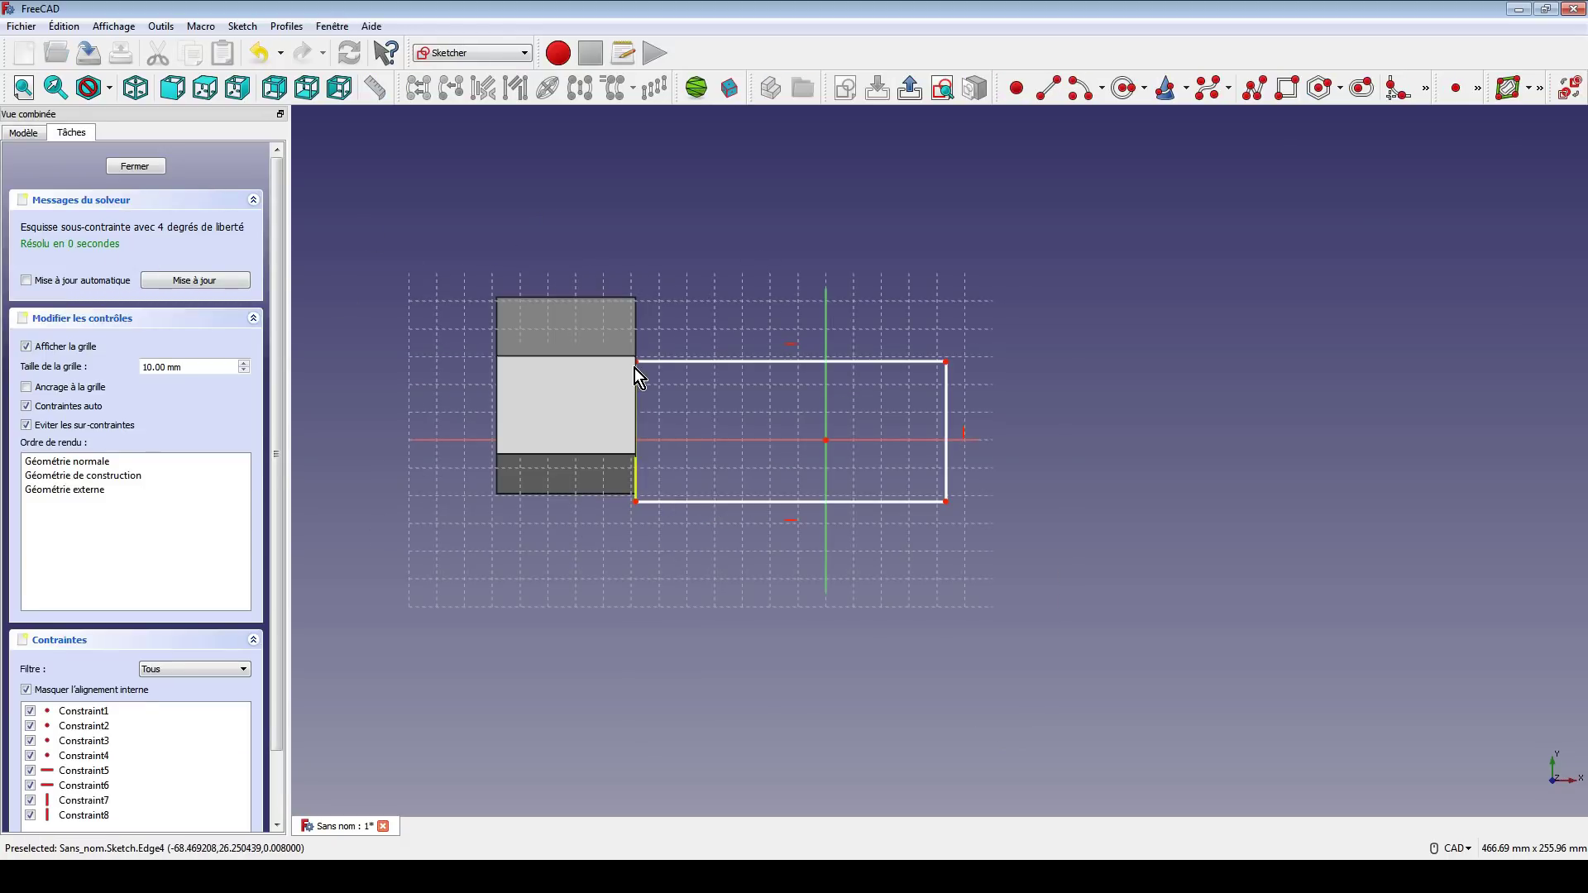
{"action": "left_click_drag", "start_coordinate": [635, 362], "coordinate": [770, 386]}
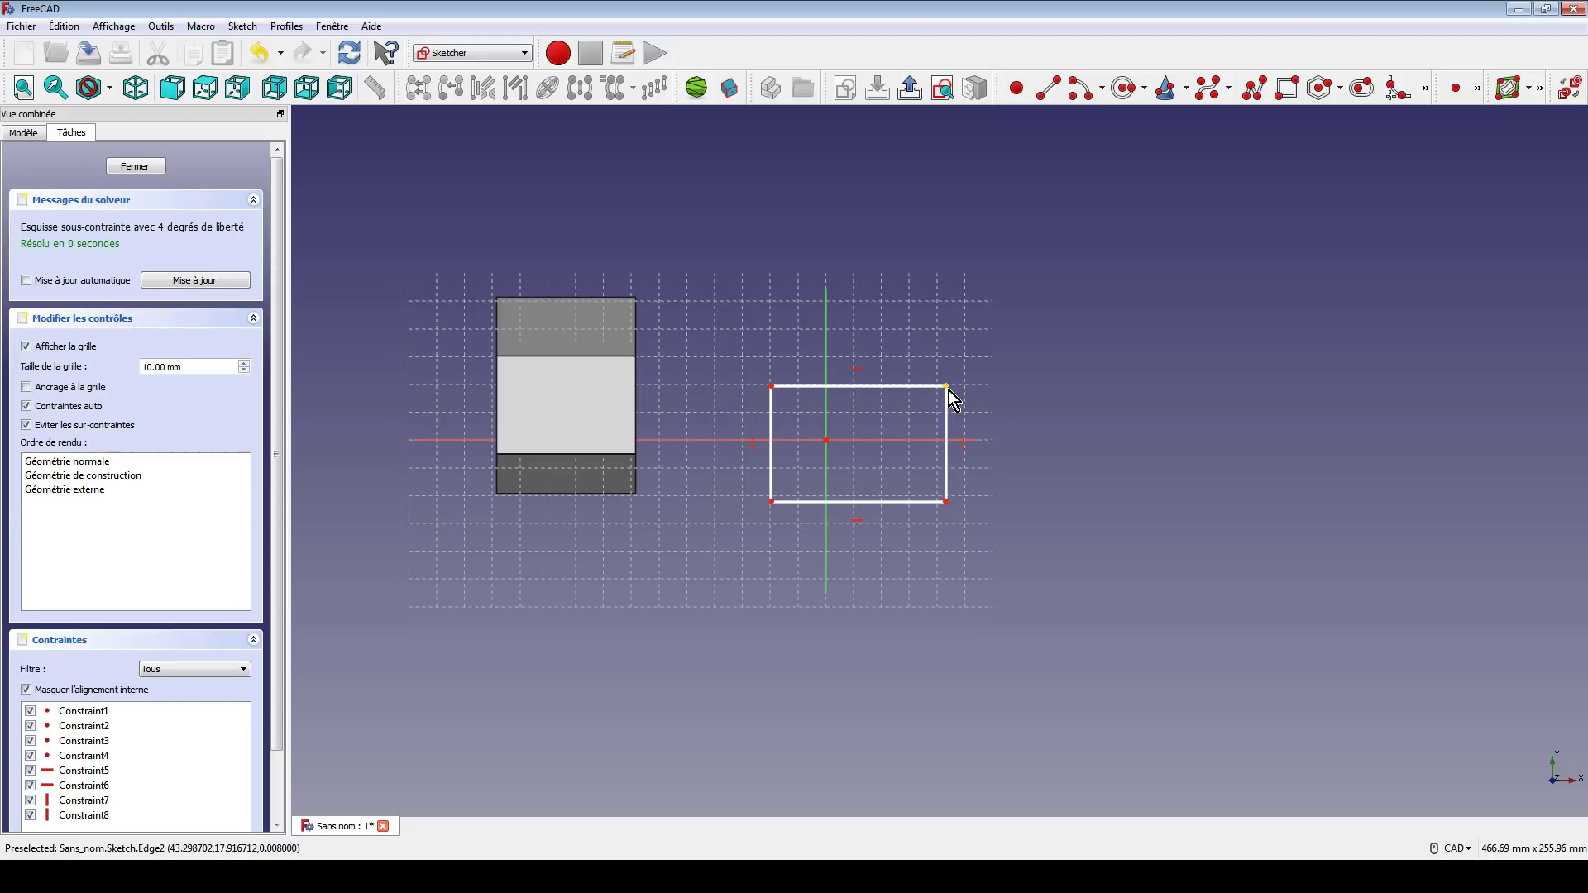
{"action": "left_click_drag", "start_coordinate": [947, 387], "coordinate": [859, 401]}
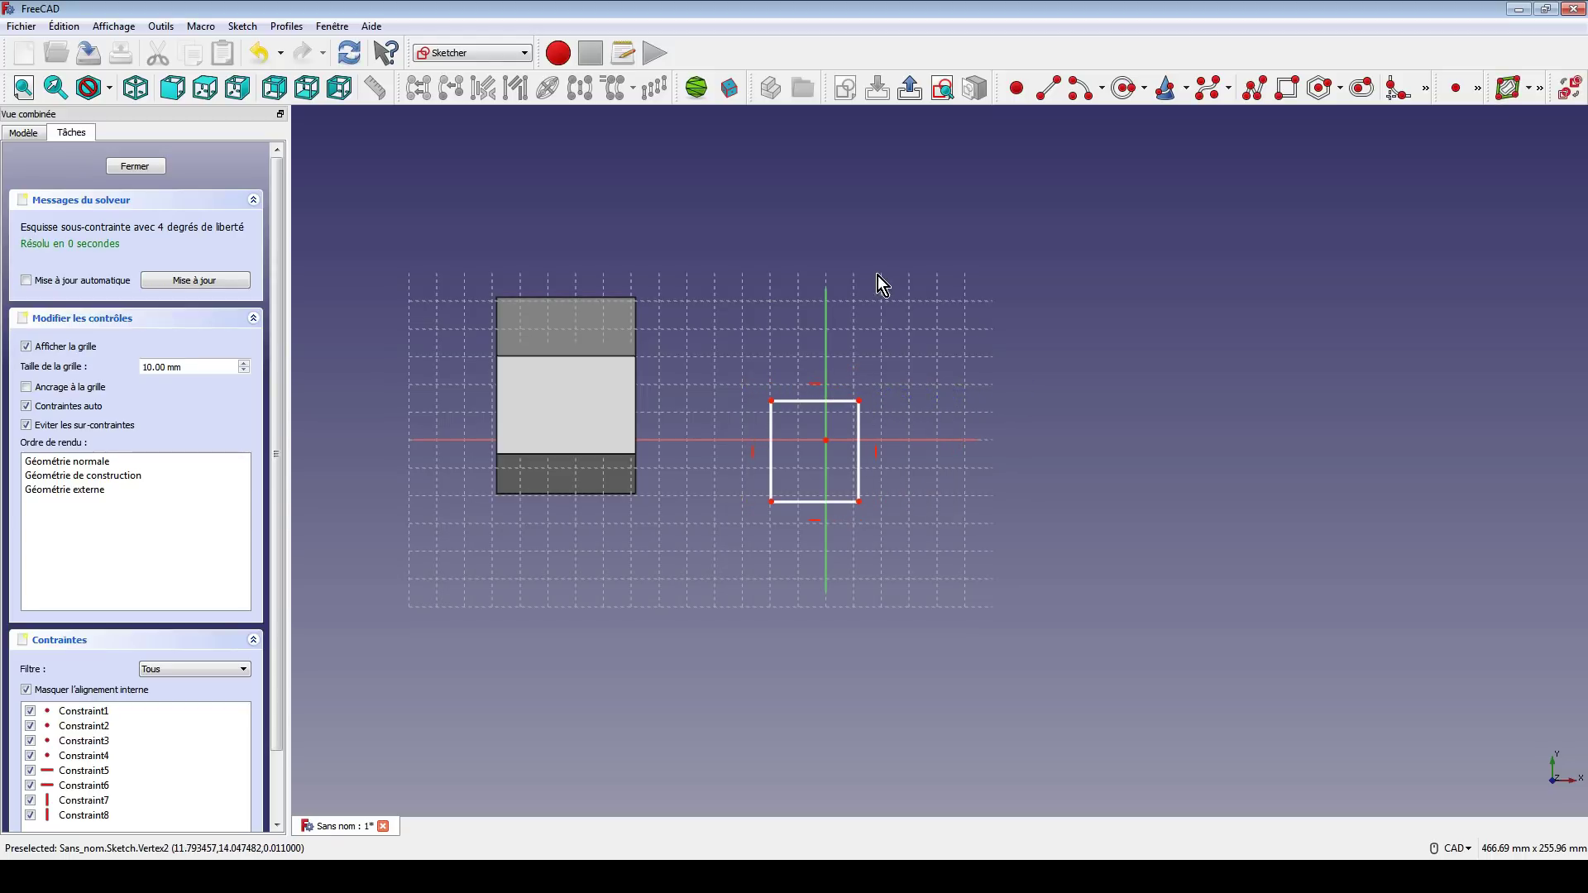
{"action": "left_click", "coordinate": [135, 166]}
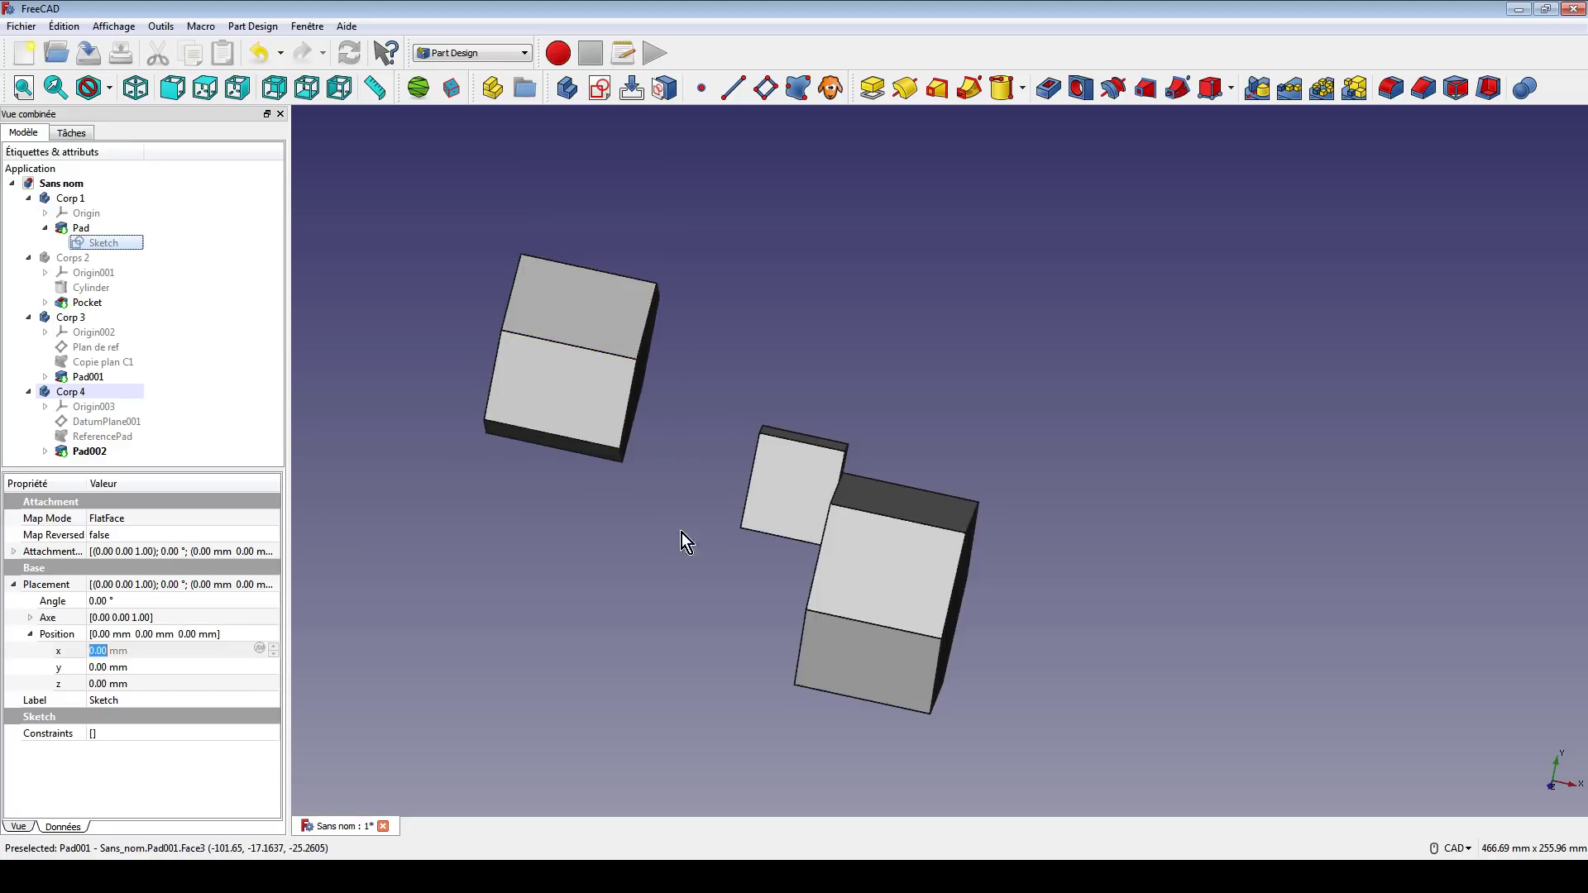
Lengthen the plate by moving the upper-right corner of Corp 1's base sketch to about (153, 13) mm
{"action": "middle_click_drag", "start_coordinate": [682, 533], "coordinate": [702, 570]}
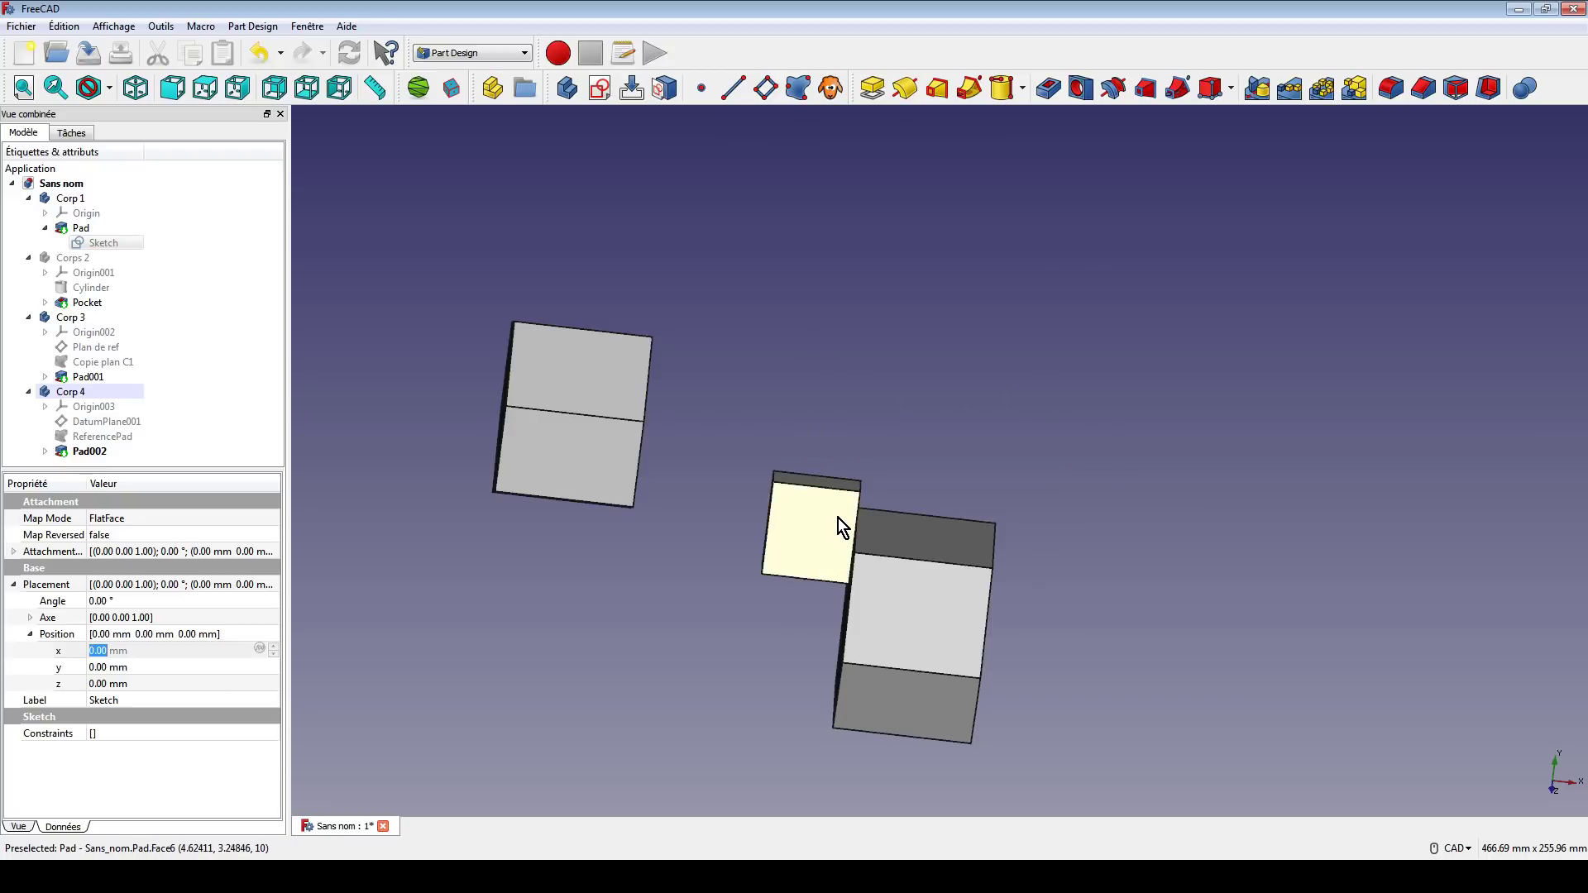
{"action": "double_click", "coordinate": [109, 241]}
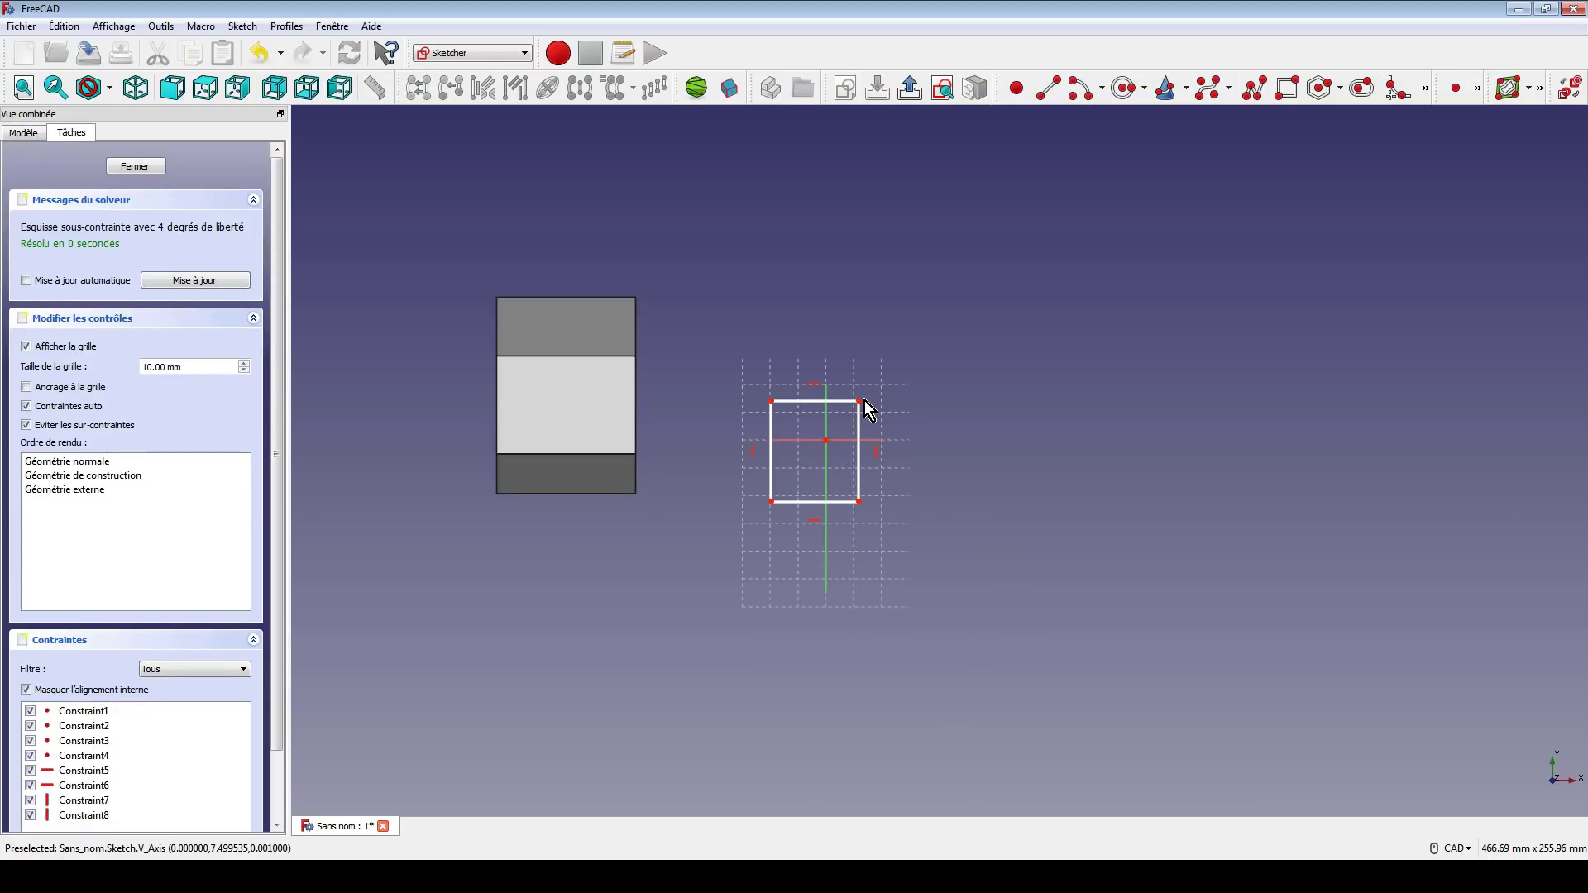
{"action": "left_click_drag", "start_coordinate": [863, 400], "coordinate": [1252, 407]}
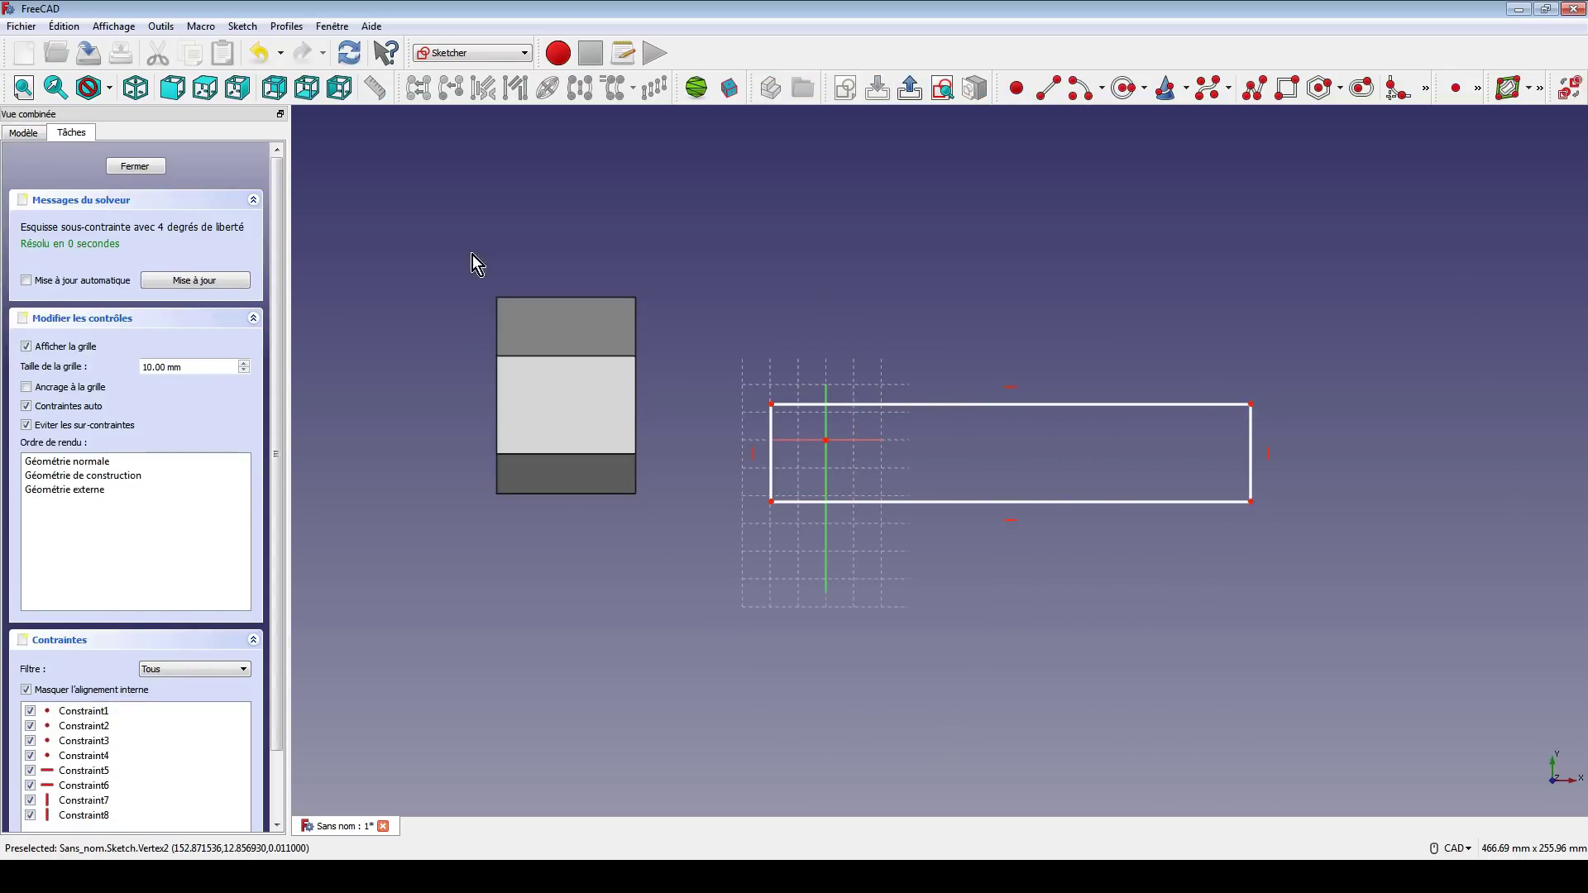
{"action": "left_click", "coordinate": [132, 167]}
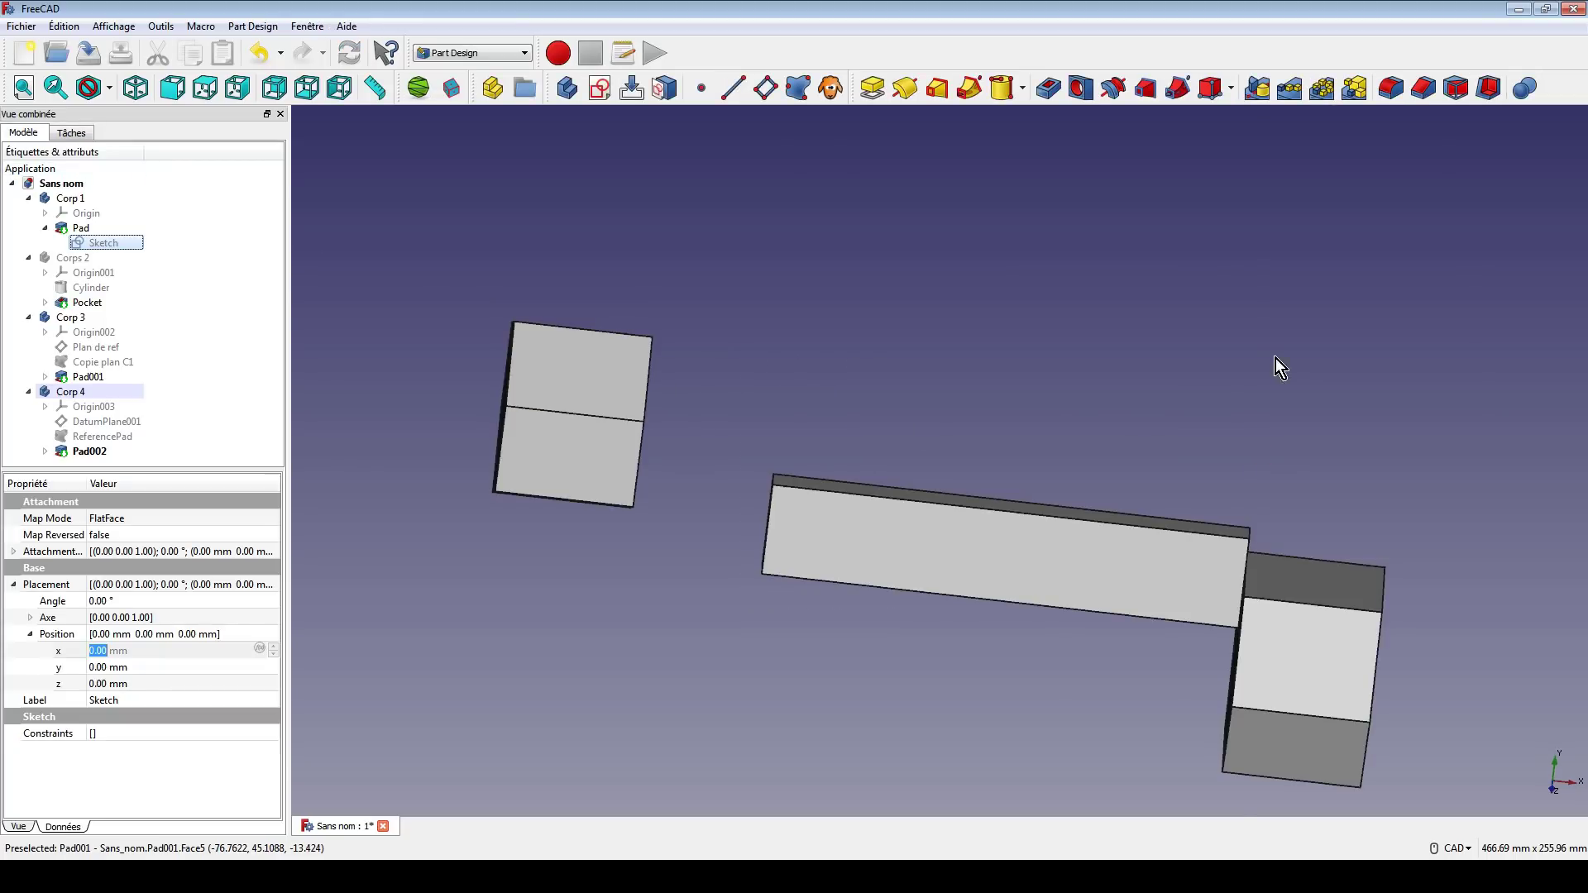
{"action": "middle_click_drag", "start_coordinate": [1275, 359], "coordinate": [1083, 378]}
{"action": "middle_click_drag", "start_coordinate": [1039, 519], "coordinate": [1017, 405]}
{"action": "middle_click_drag", "start_coordinate": [1115, 463], "coordinate": [1123, 383]}
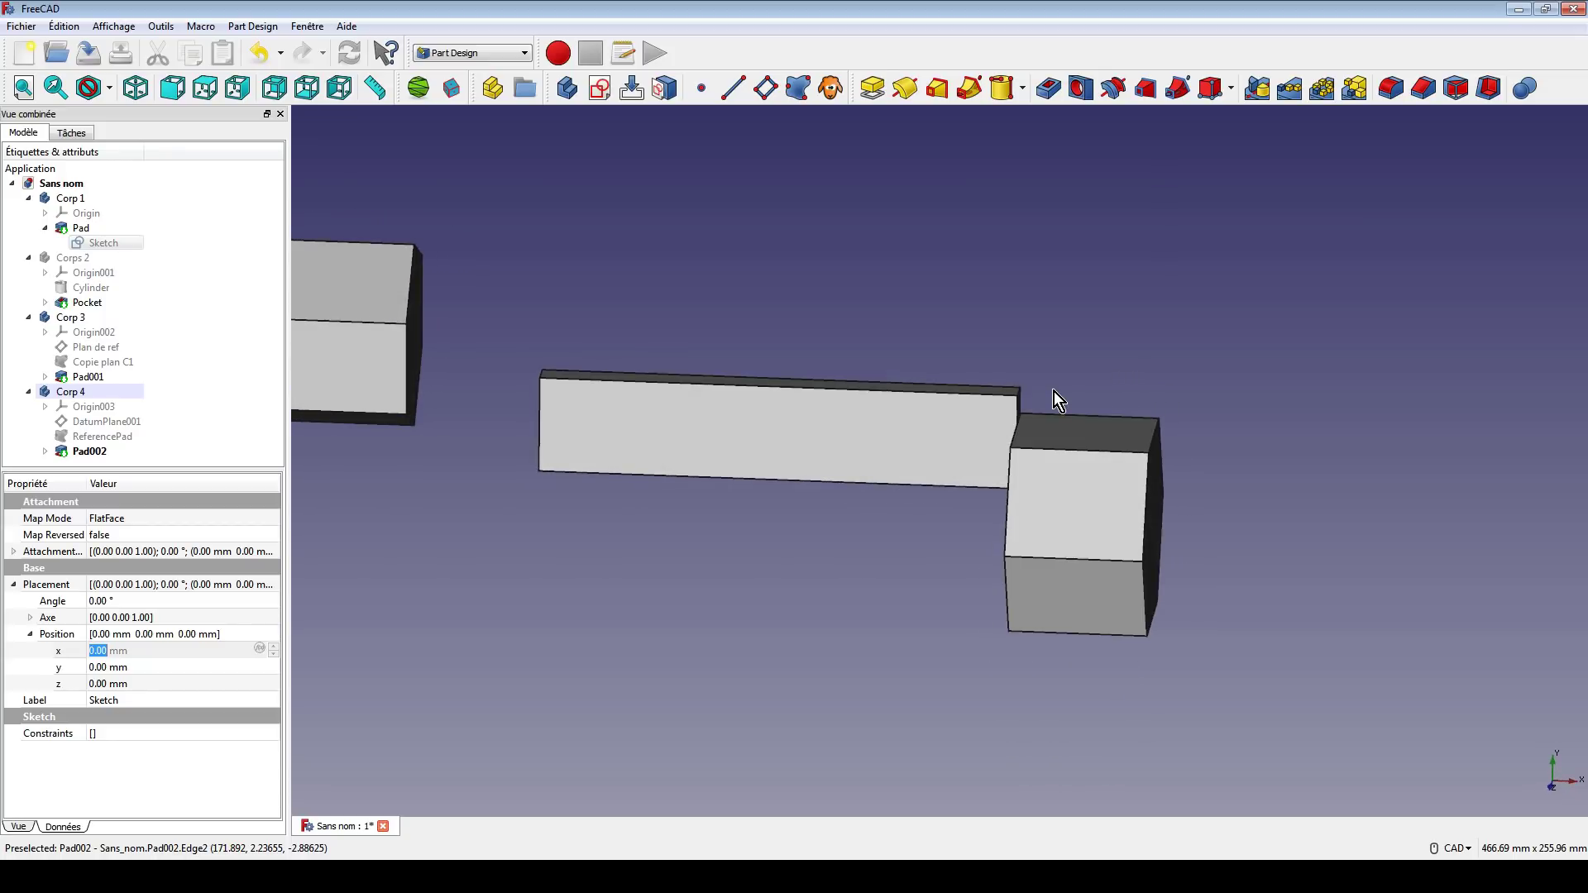
{"action": "middle_click_drag", "start_coordinate": [754, 357], "coordinate": [824, 360]}
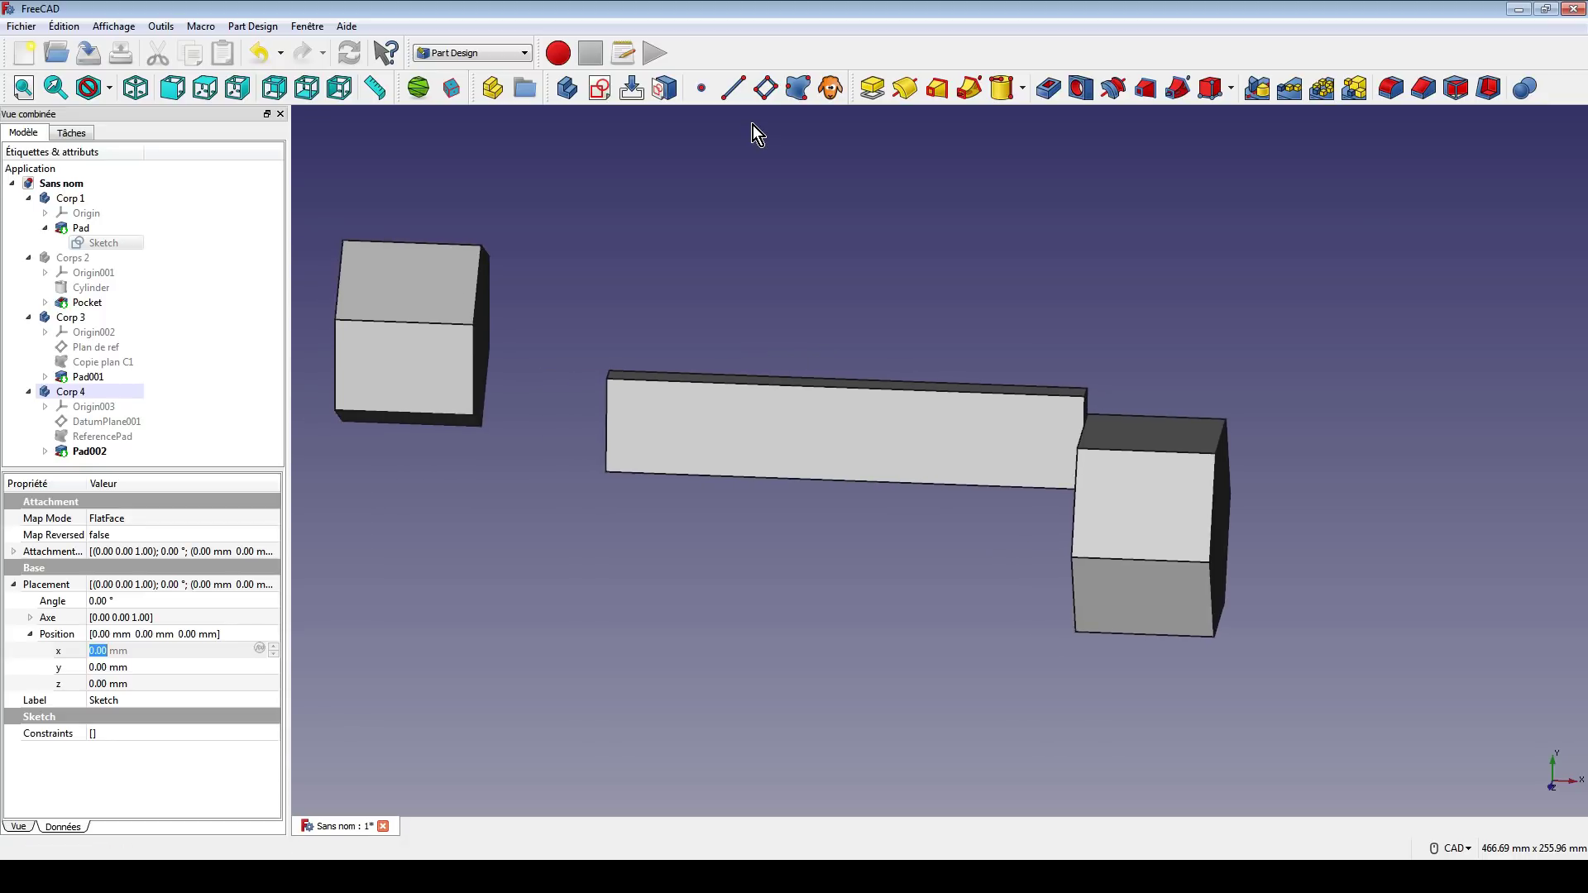
{"action": "left_click", "coordinate": [618, 282]}
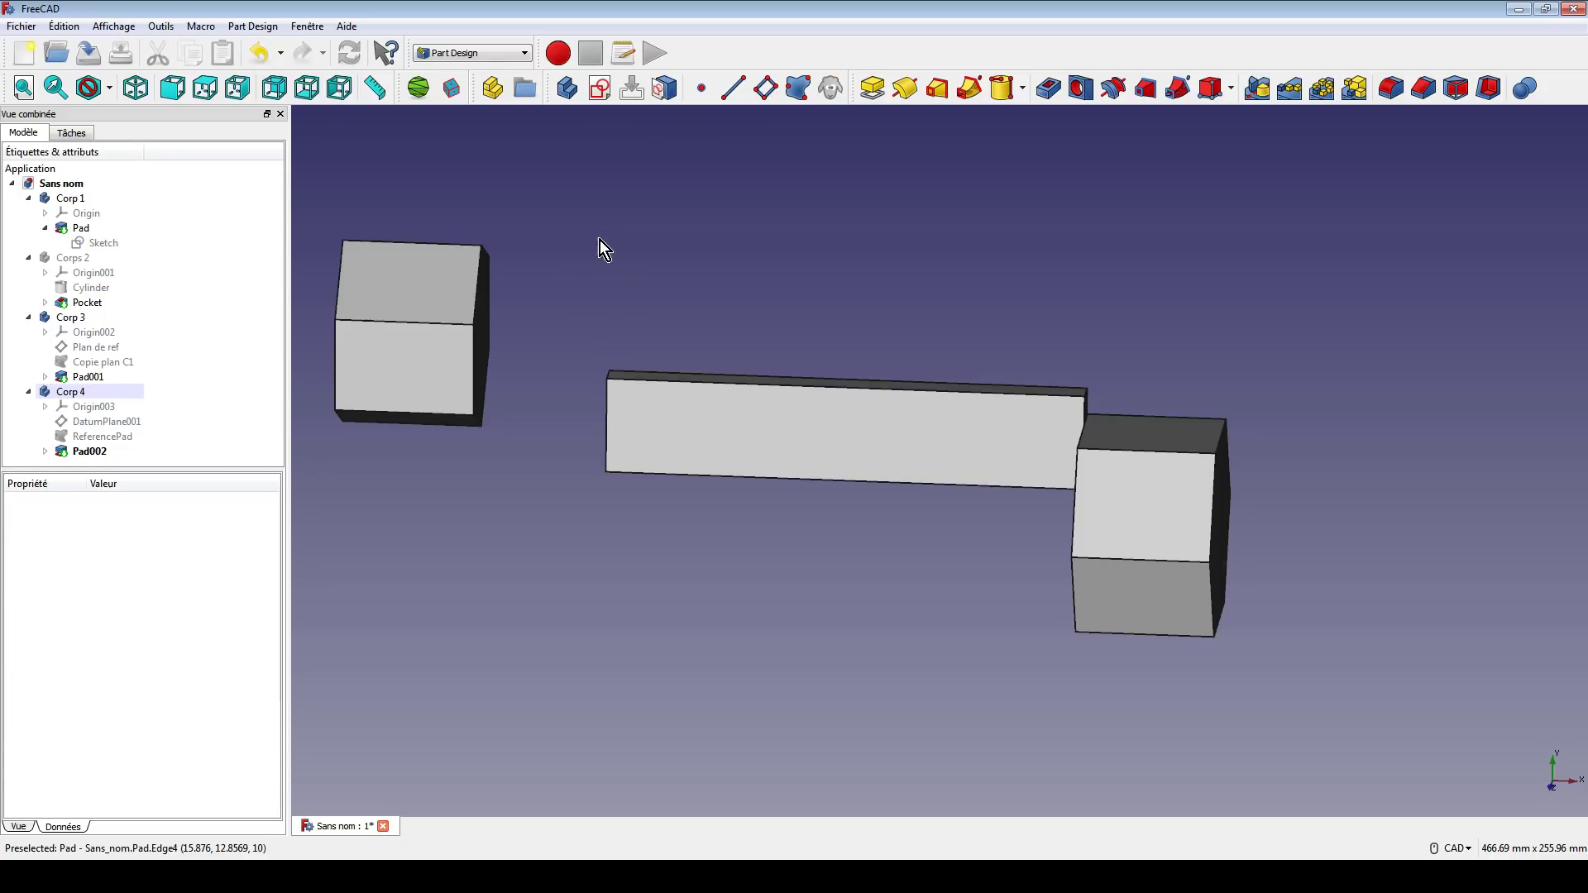
Collapse Corp 1, Corps 2, Corp 3 and Corp 4 in the model tree so only the bodies are listed
{"action": "left_click", "coordinate": [28, 199]}
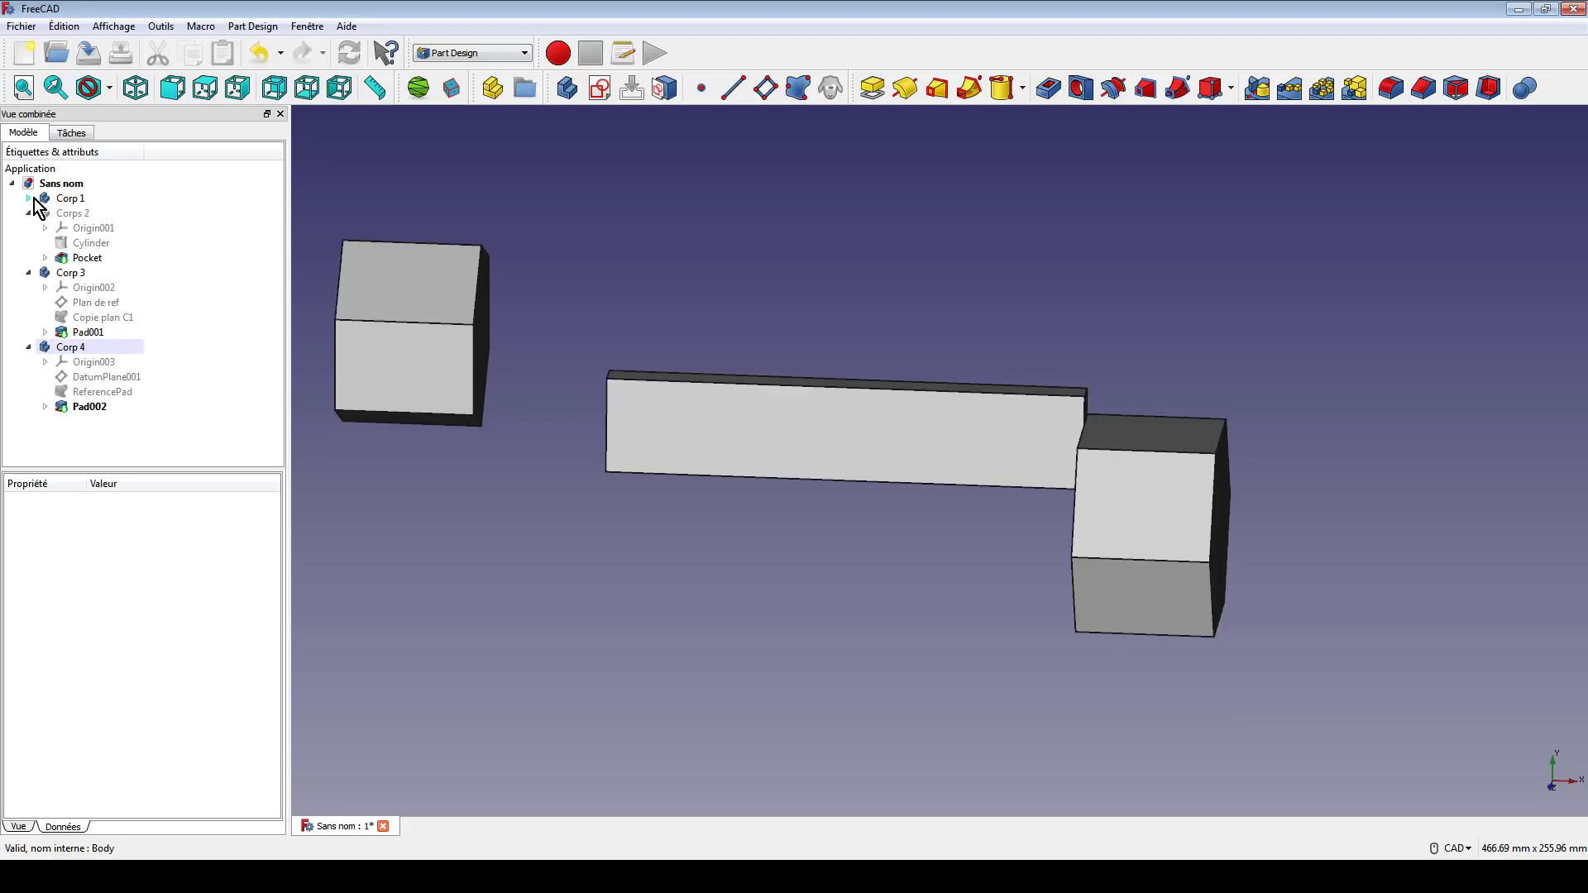
{"action": "left_click", "coordinate": [29, 213]}
{"action": "left_click", "coordinate": [29, 228]}
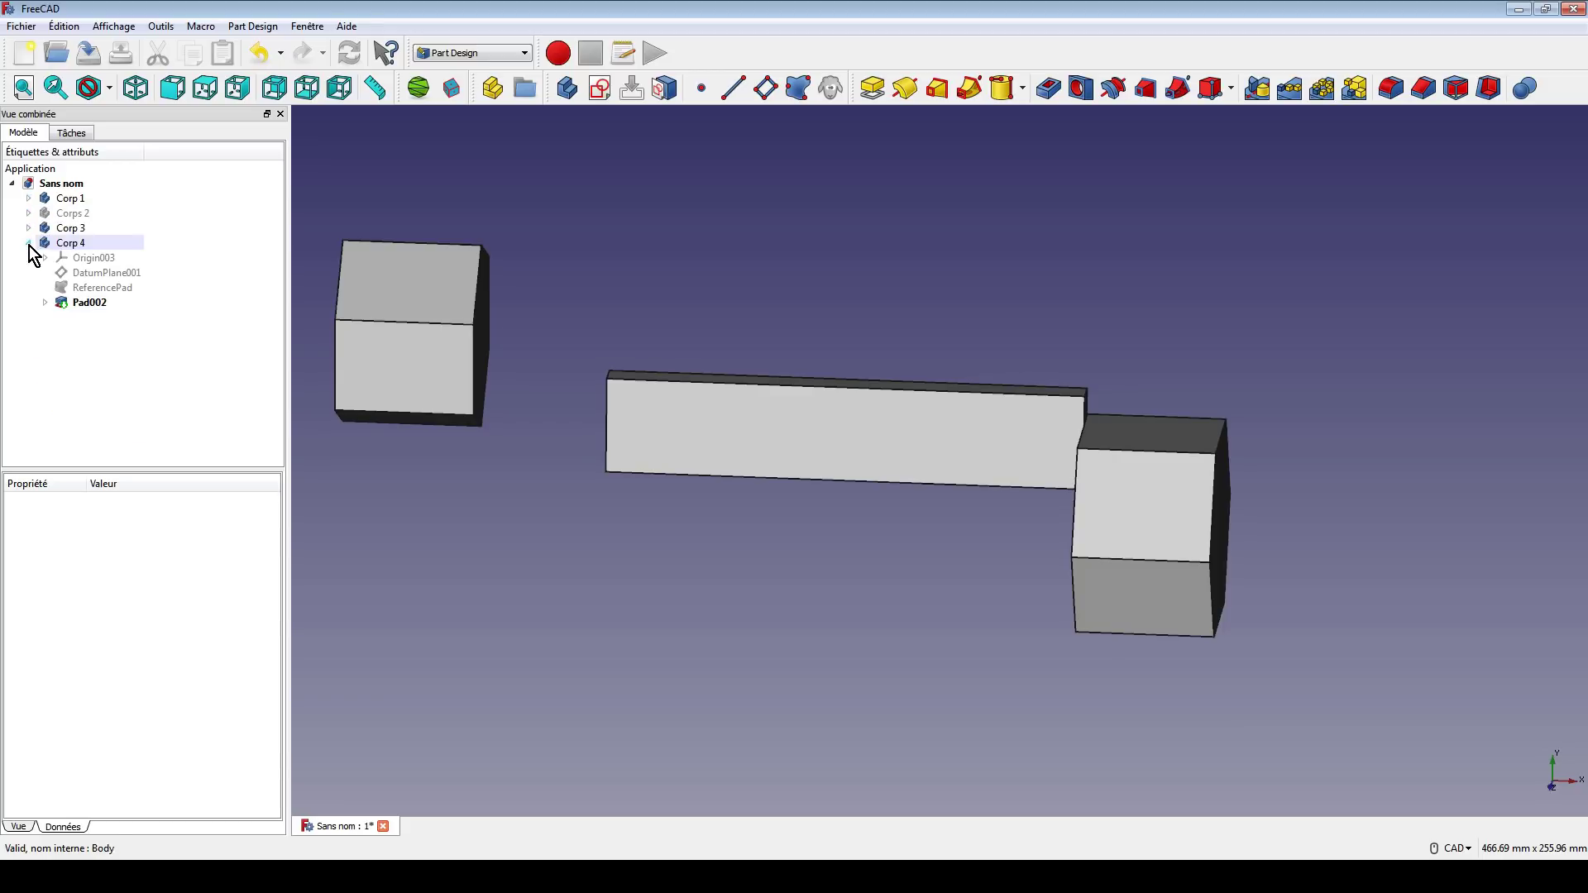
{"action": "left_click", "coordinate": [29, 243]}
Show the Corps 2 body and hide it again
{"action": "left_click", "coordinate": [53, 212]}
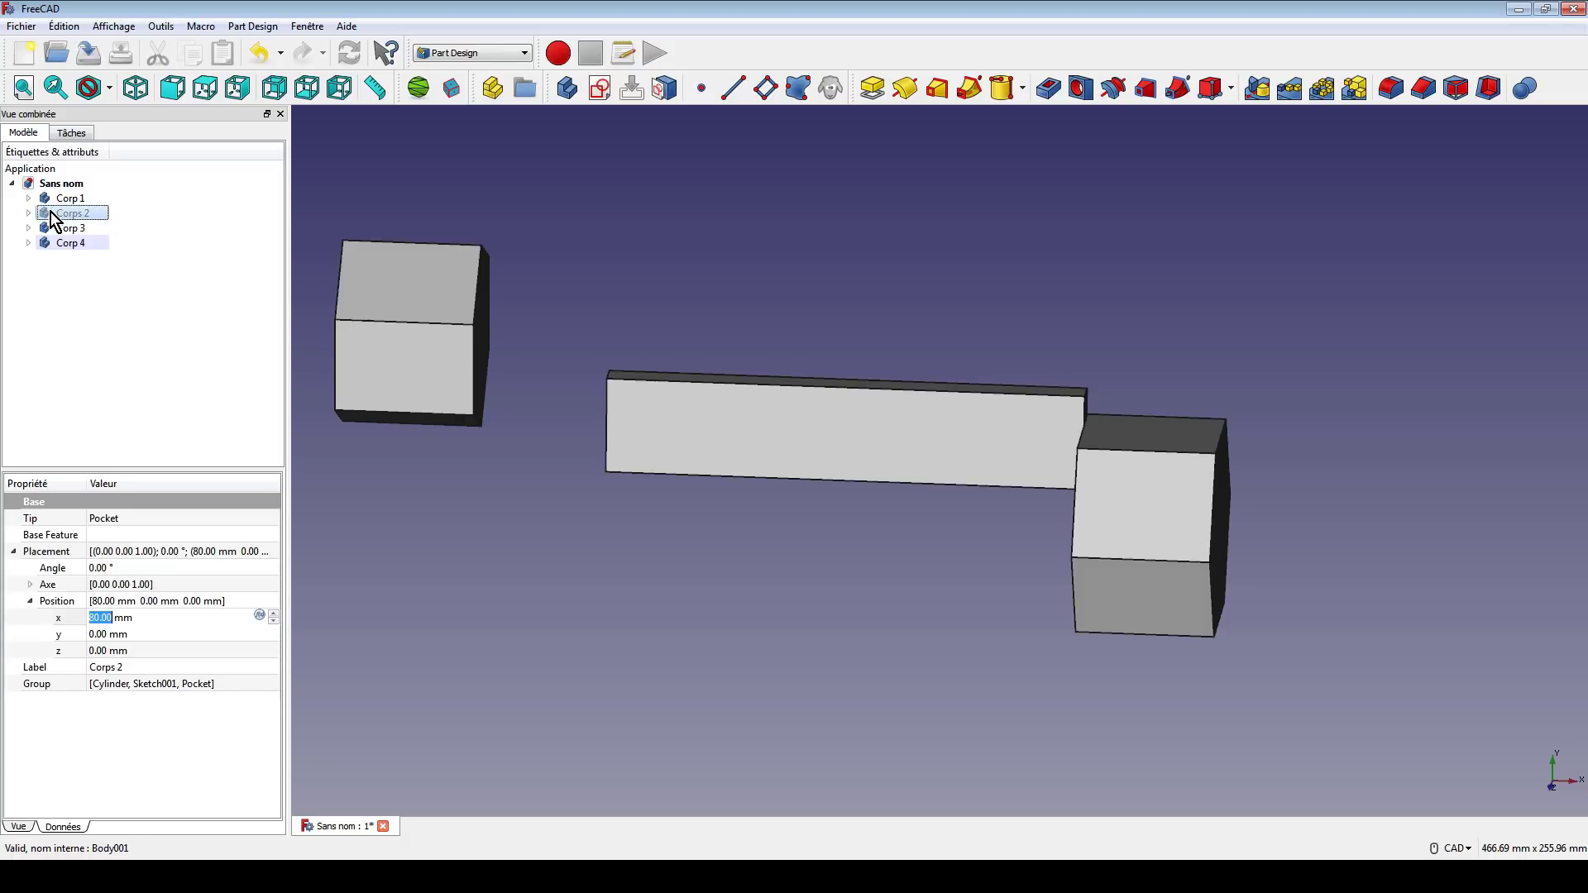
{"action": "key", "text": "space"}
{"action": "key", "text": "space"}
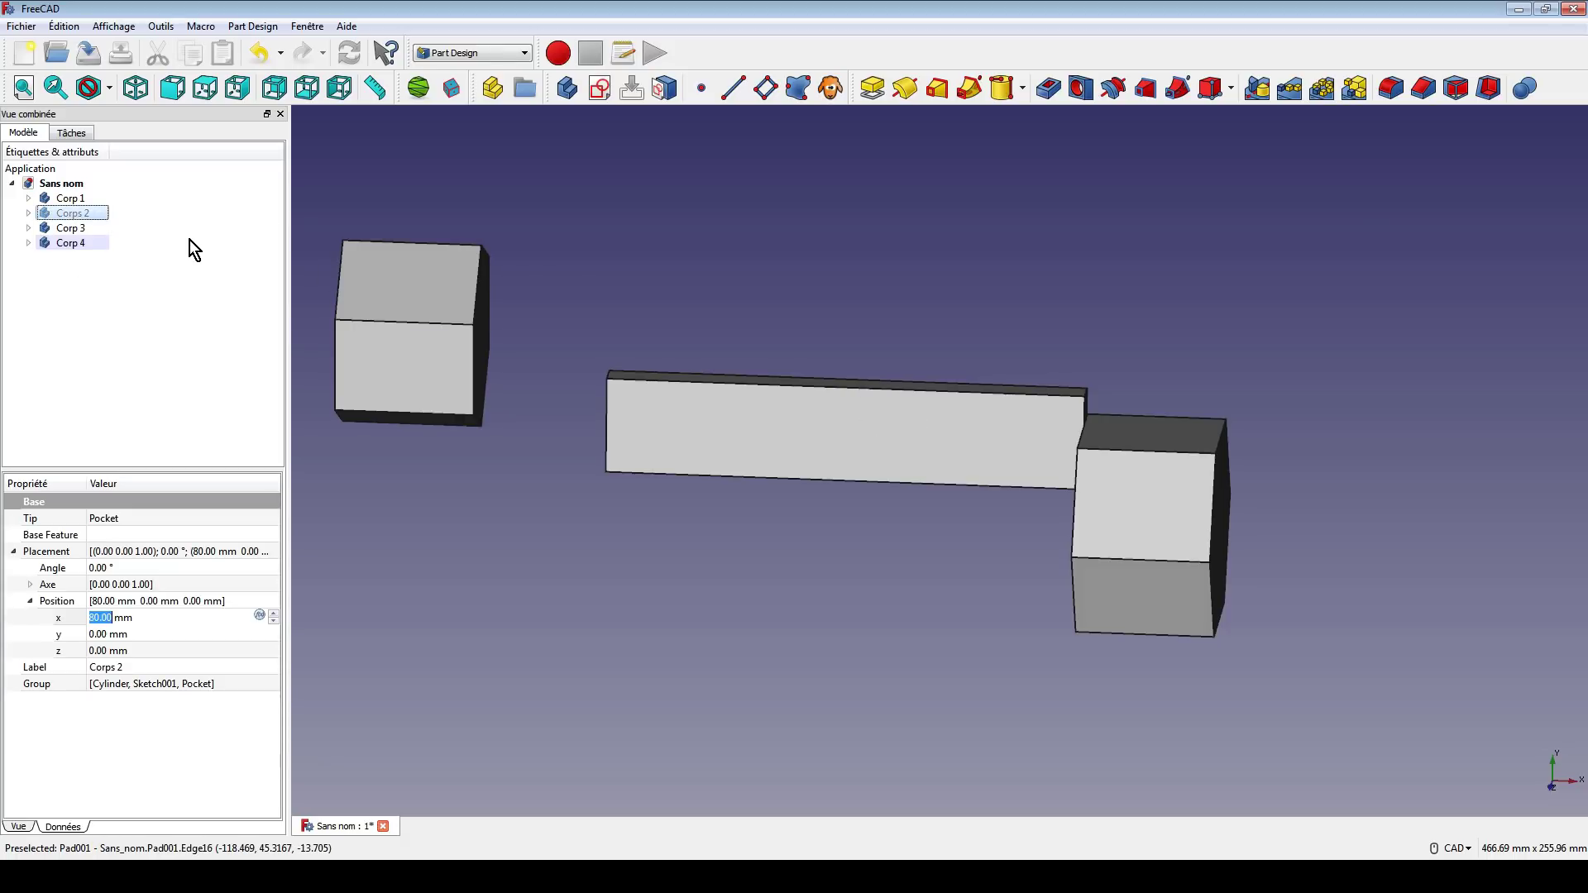
{"action": "left_click", "coordinate": [24, 316]}
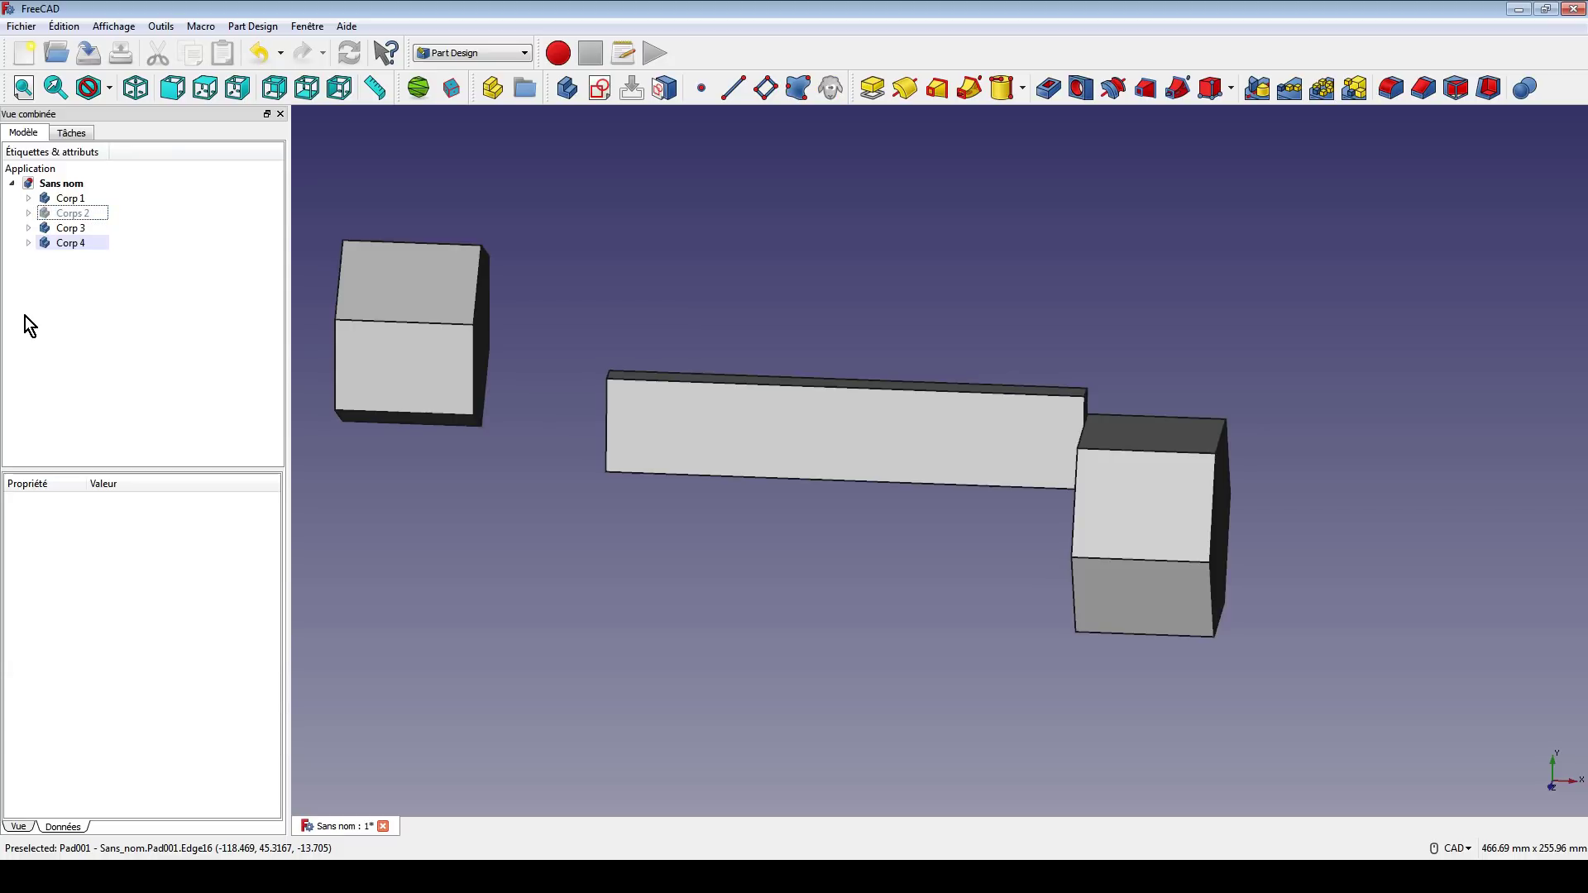
Make Corp 3 the active body and view its features, leaving its tree branch collapsed
{"action": "left_click", "coordinate": [68, 228]}
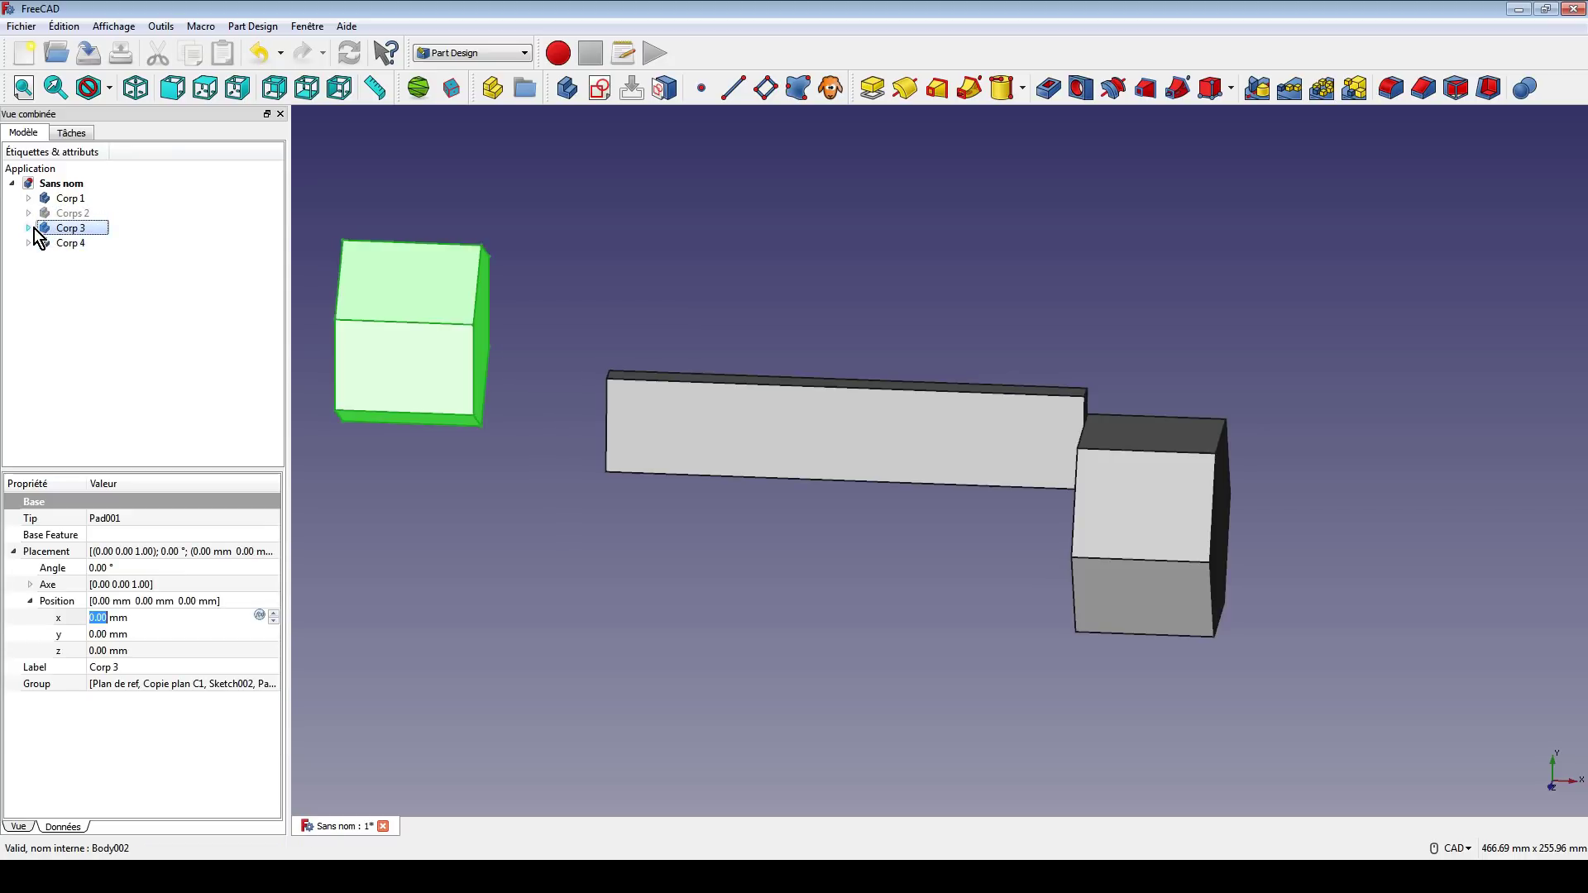
{"action": "left_click", "coordinate": [29, 229]}
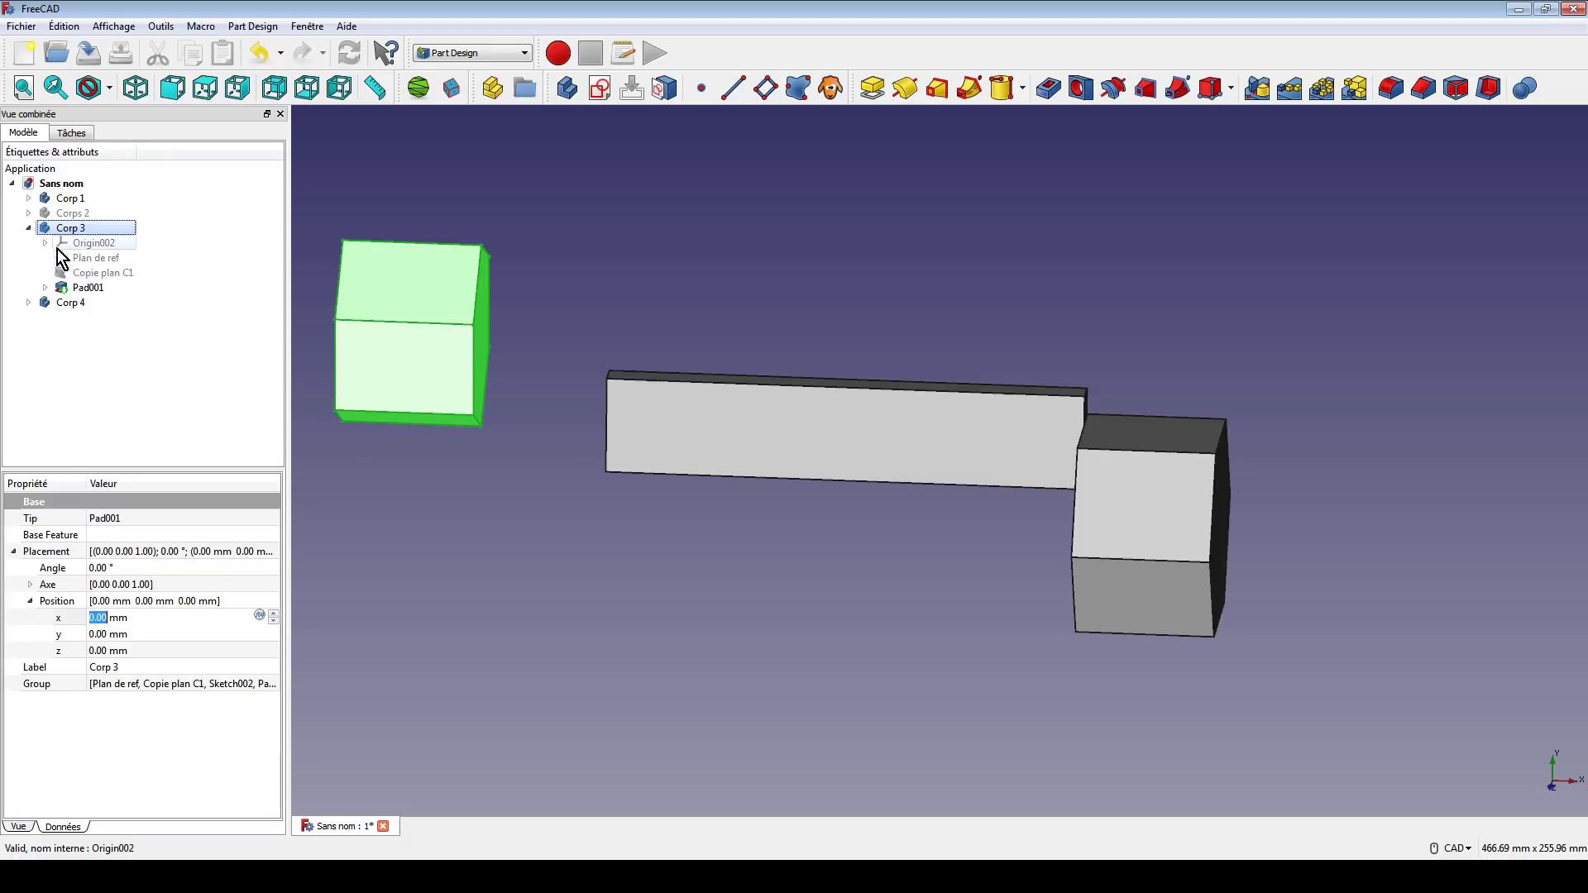
{"action": "left_click", "coordinate": [30, 229]}
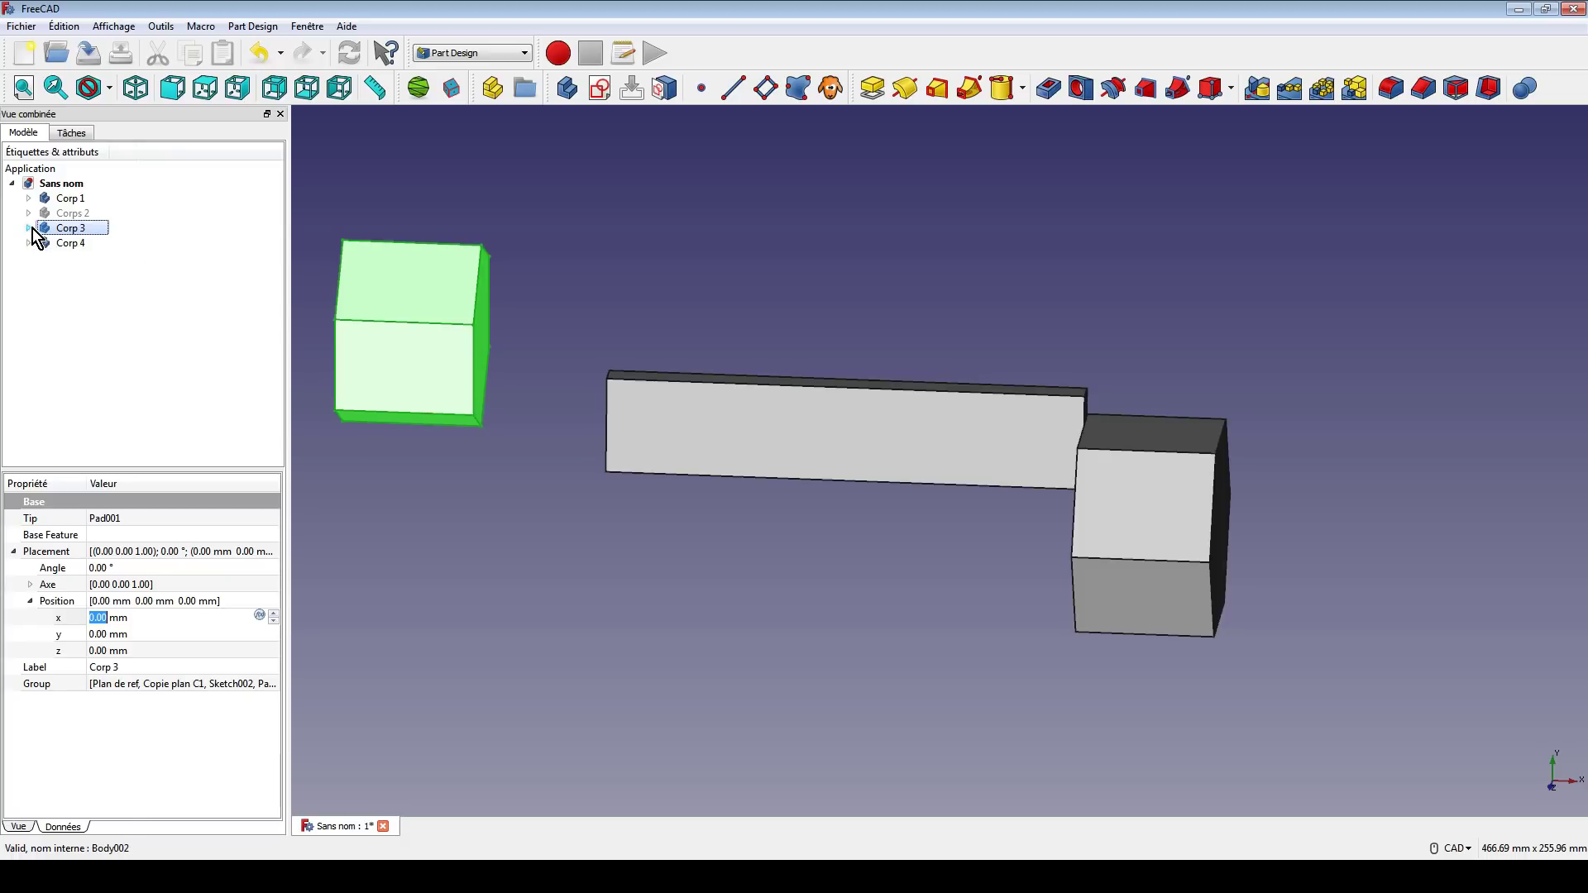
{"action": "left_click", "coordinate": [712, 253]}
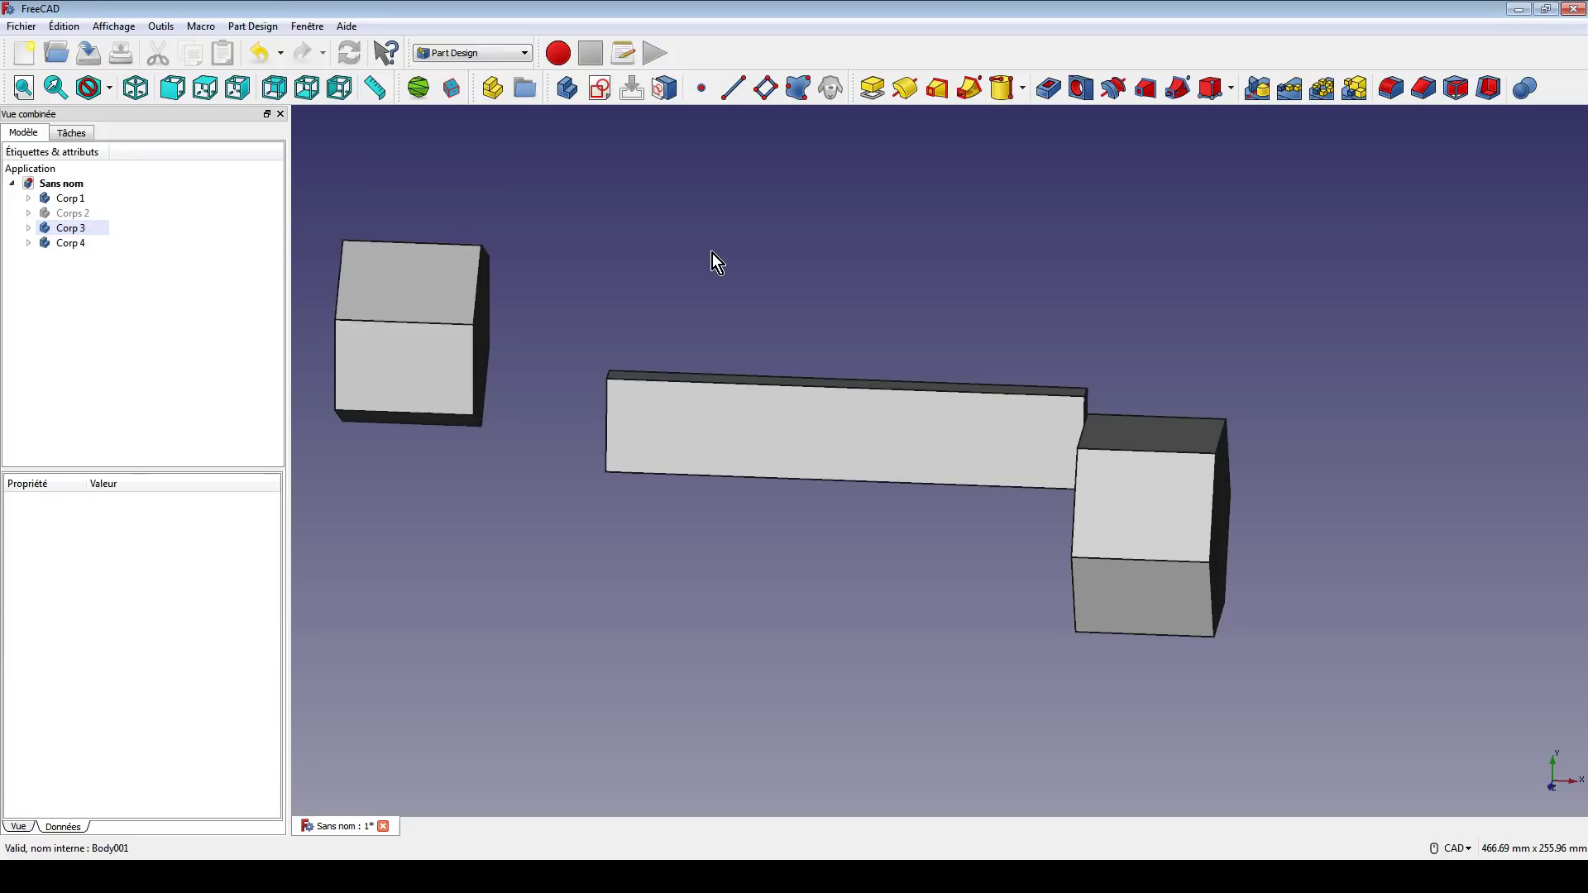